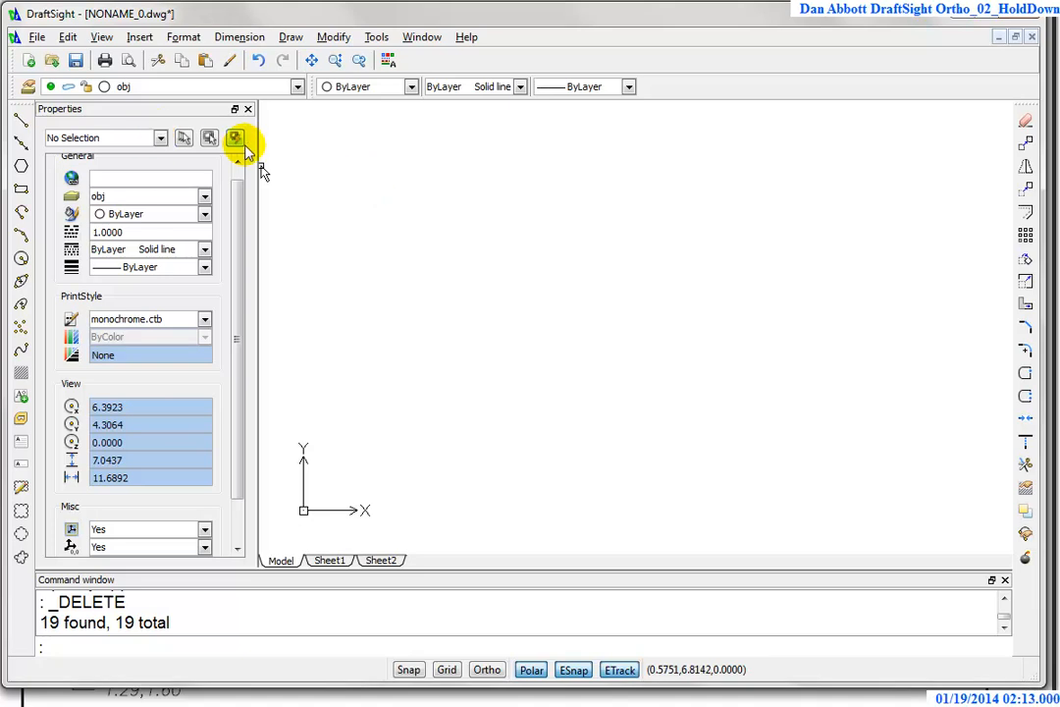
- Make layer 0 current and start an infinite line at the position 1.29,1.6
left_click(296, 87)
left_click(236, 102)
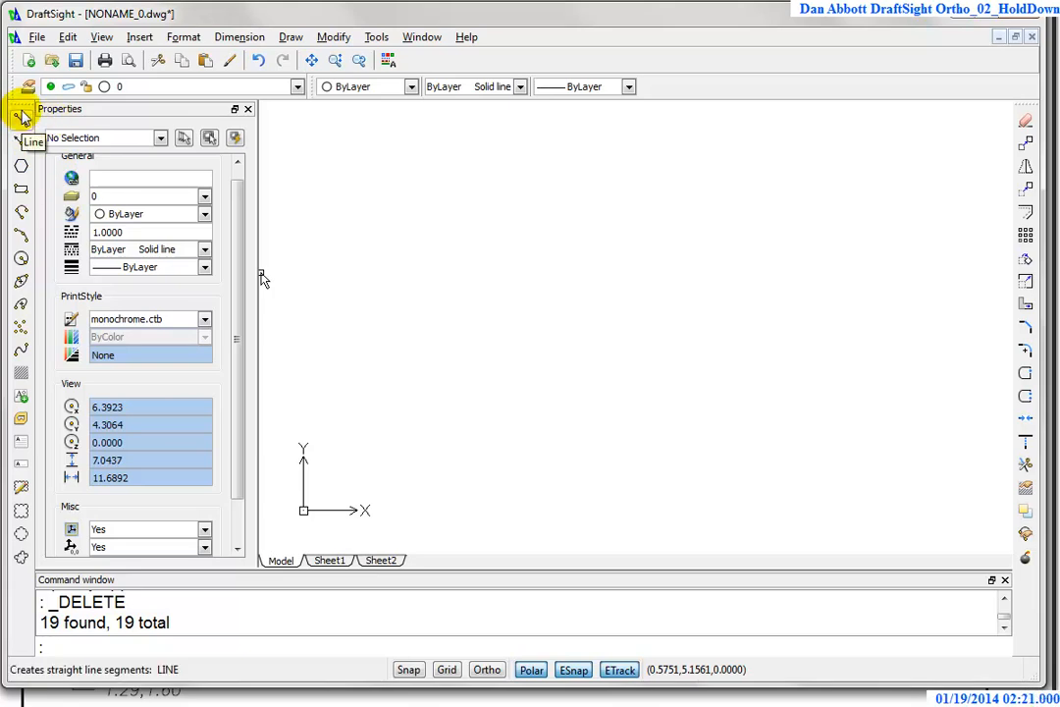
left_click(20, 142)
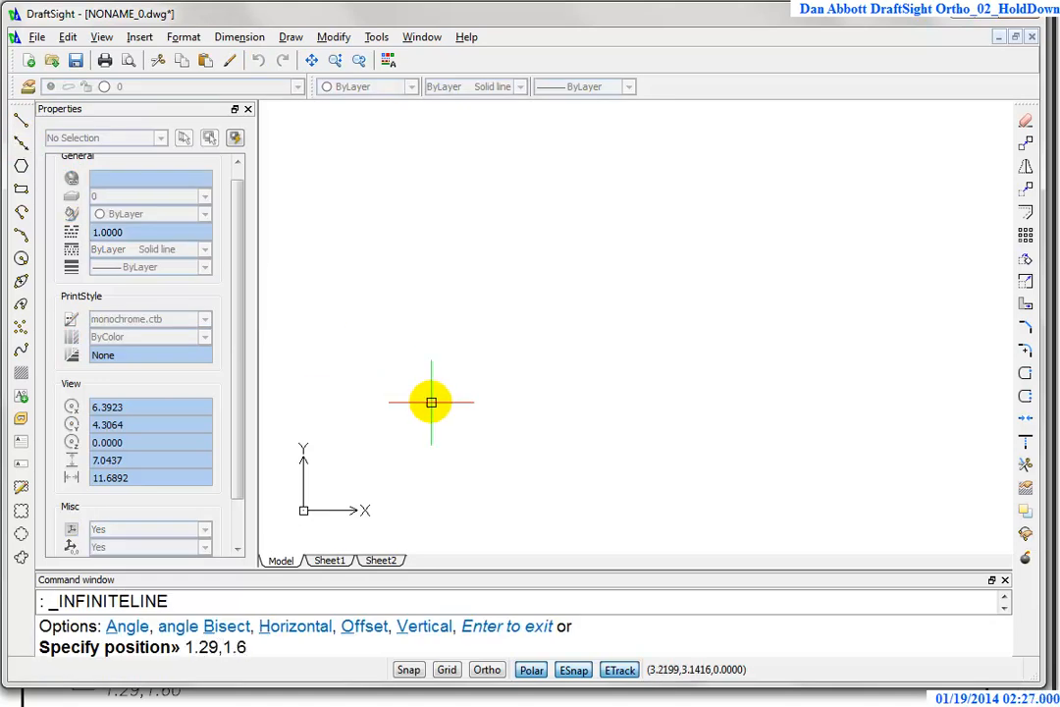
key("Return")
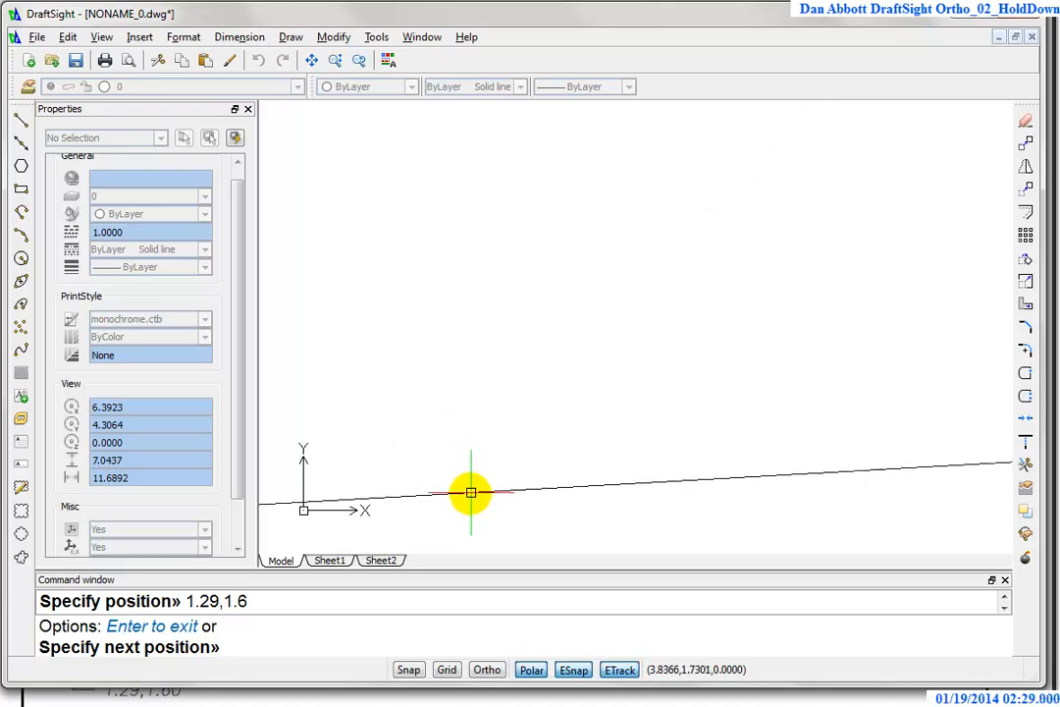
key("shift")
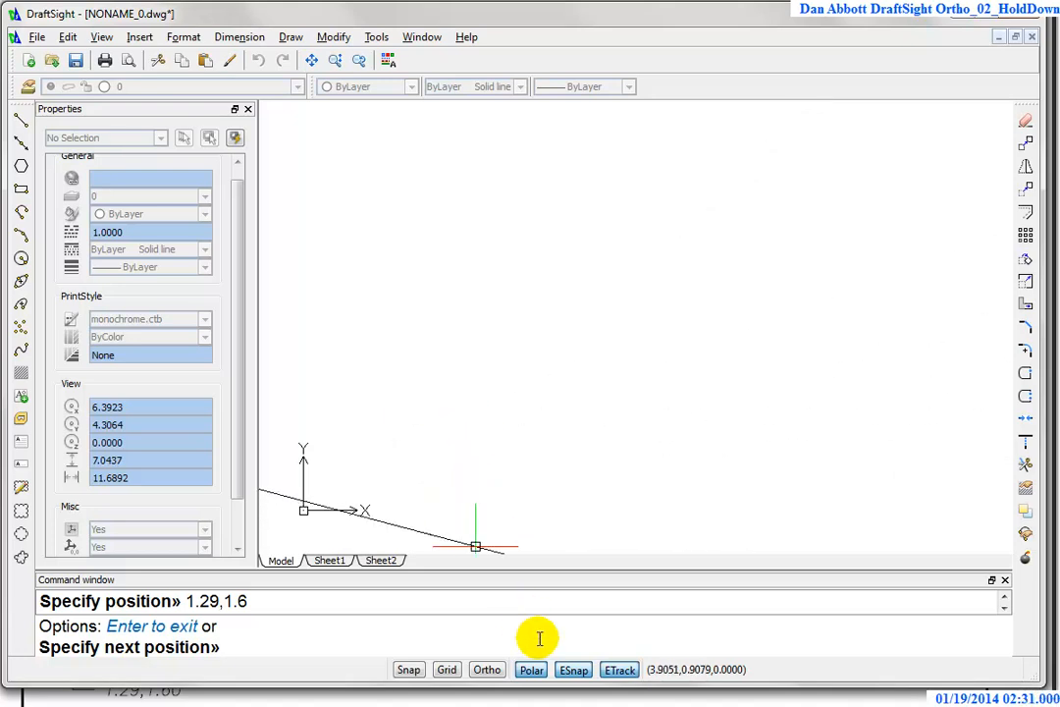
- Set the incremental angle for the polar guide display to 90 degrees
right_click(528, 669)
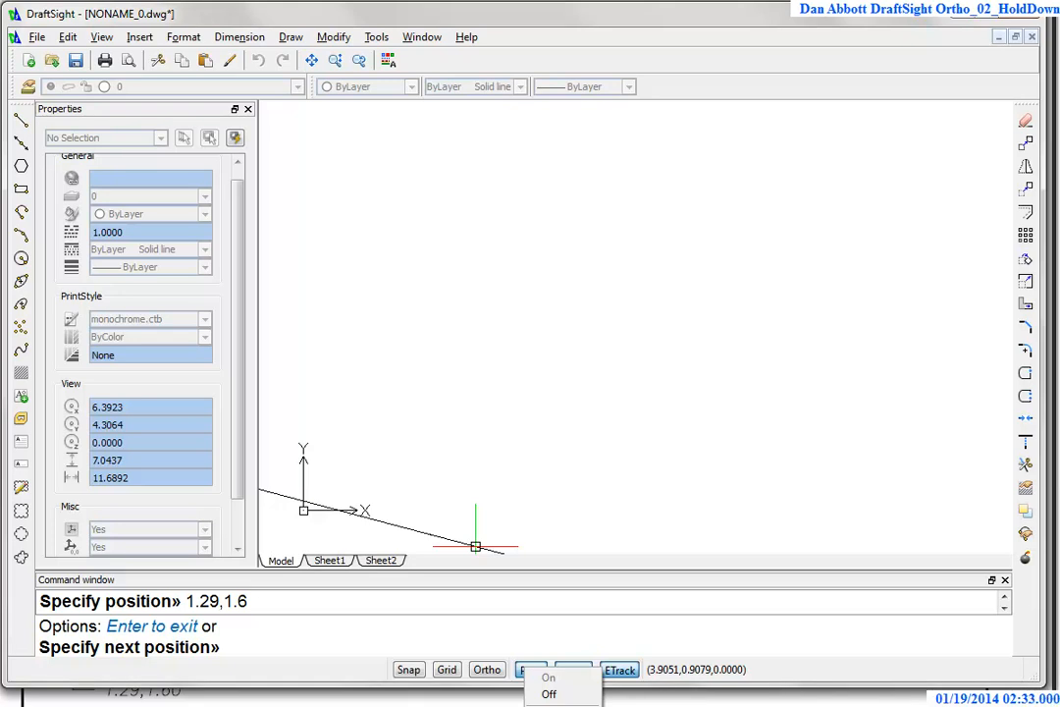
left_click(548, 704)
left_click(768, 243)
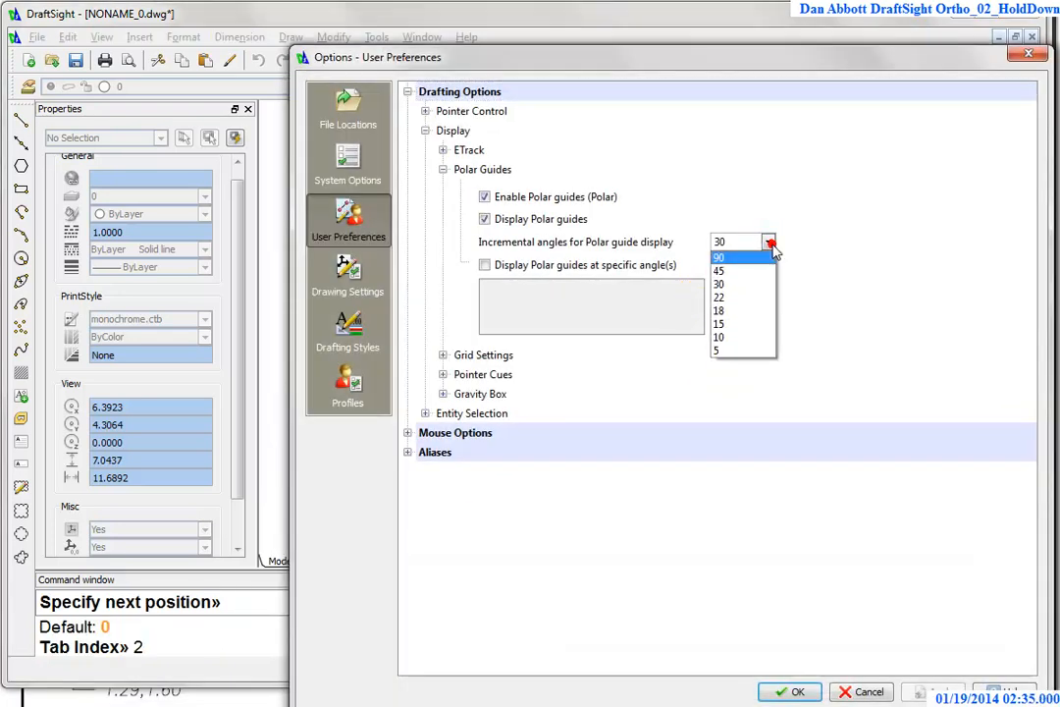
left_click(741, 257)
left_click(798, 692)
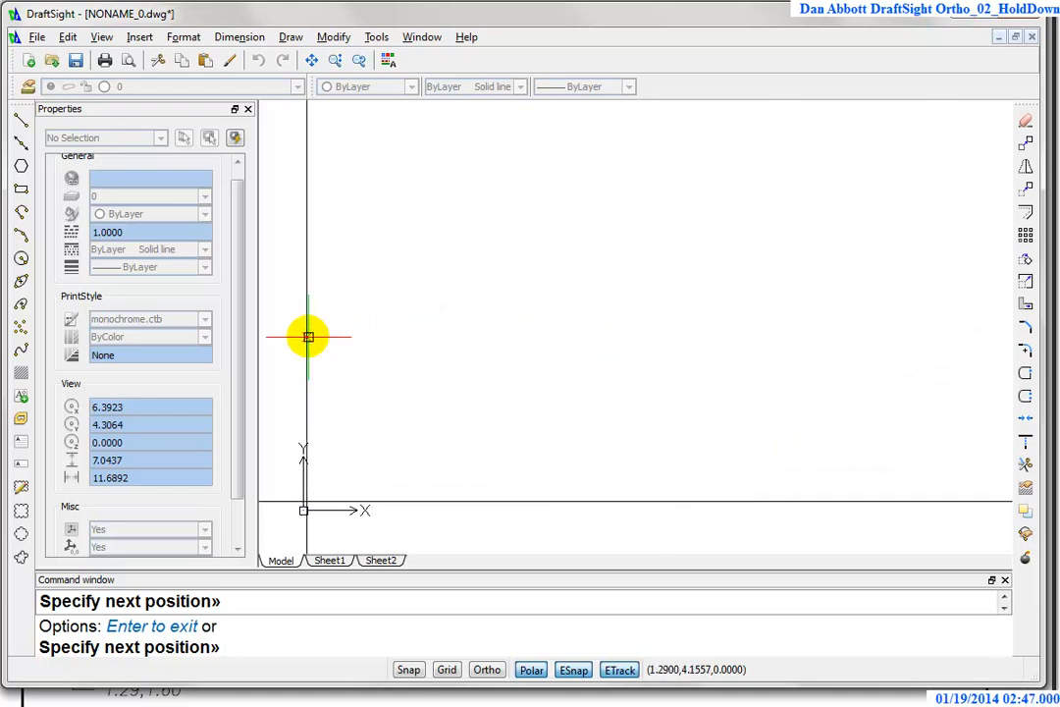
- Finish the horizontal and vertical infinite lines through 1.29,1.6
key("Escape")
scroll(324, 508, "up", 4)
mouse_move(319, 503)
middle_mouse_down()
mouse_move(592, 423)
mouse_move(572, 421)
mouse_move(543, 387)
mouse_move(504, 459)
mouse_move(561, 448)
mouse_move(516, 490)
middle_mouse_up()
scroll(610, 447, "down", 3)
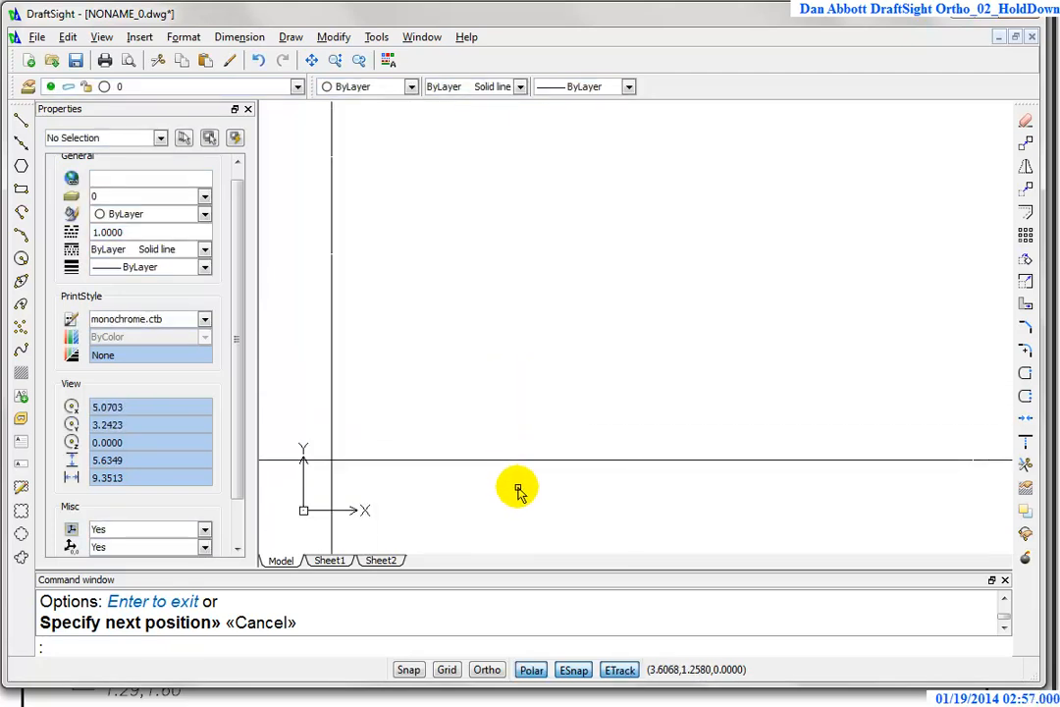
key("Escape")
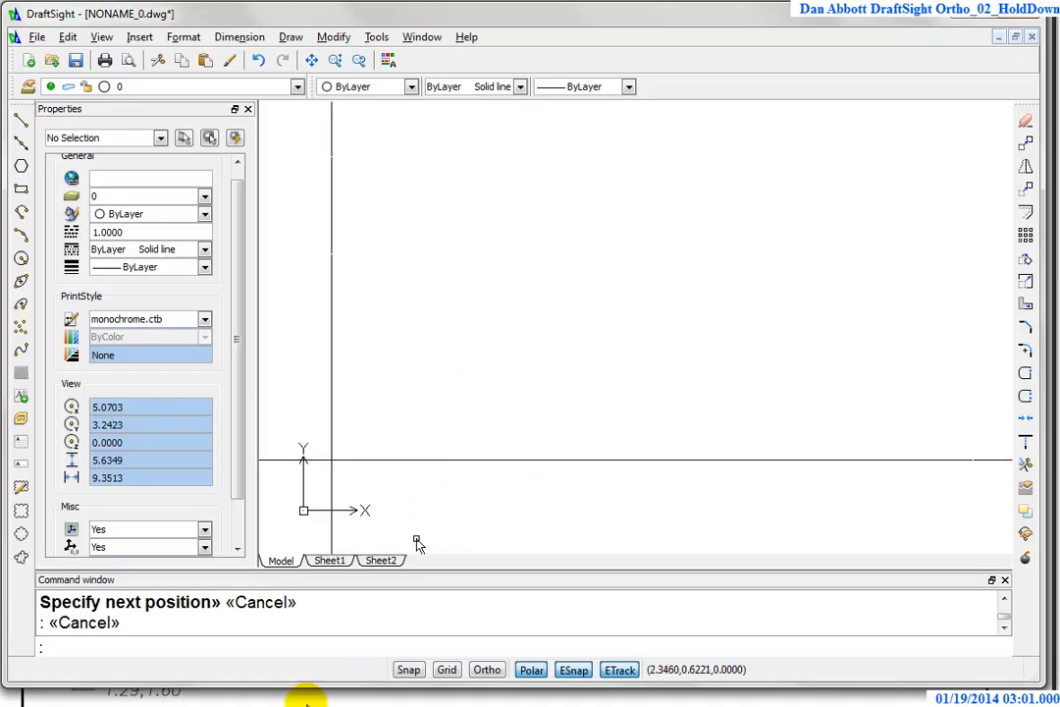
- Check the reference drawing and offset the horizontal construction line 1.5 upward for the front view's height
left_click(300, 696)
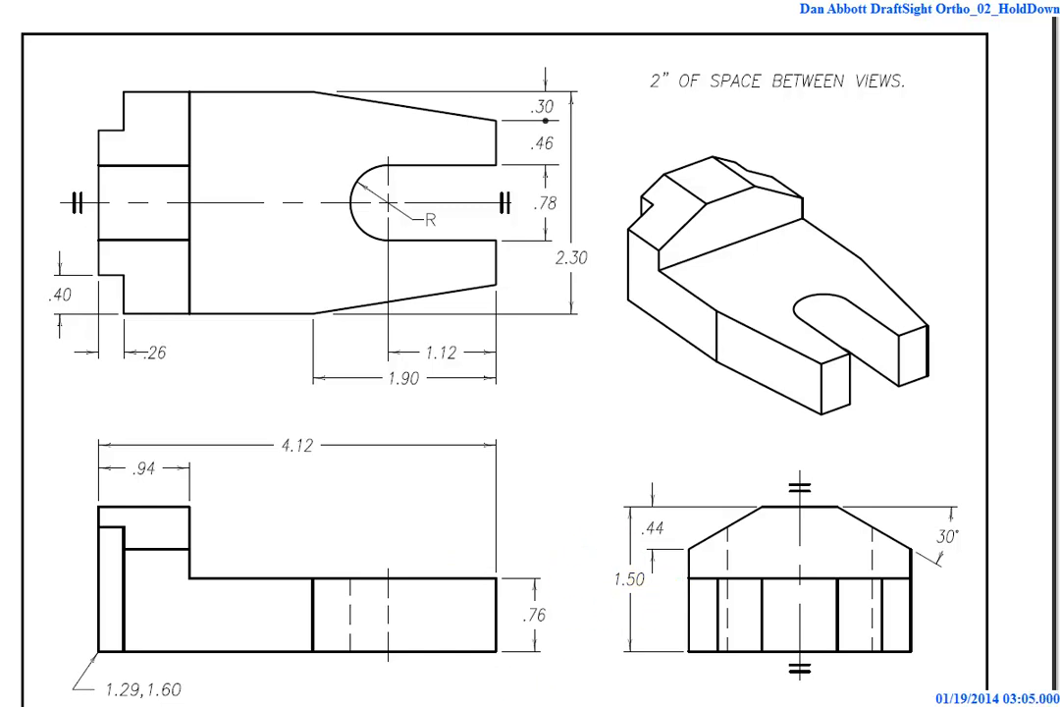
key("alt+Tab")
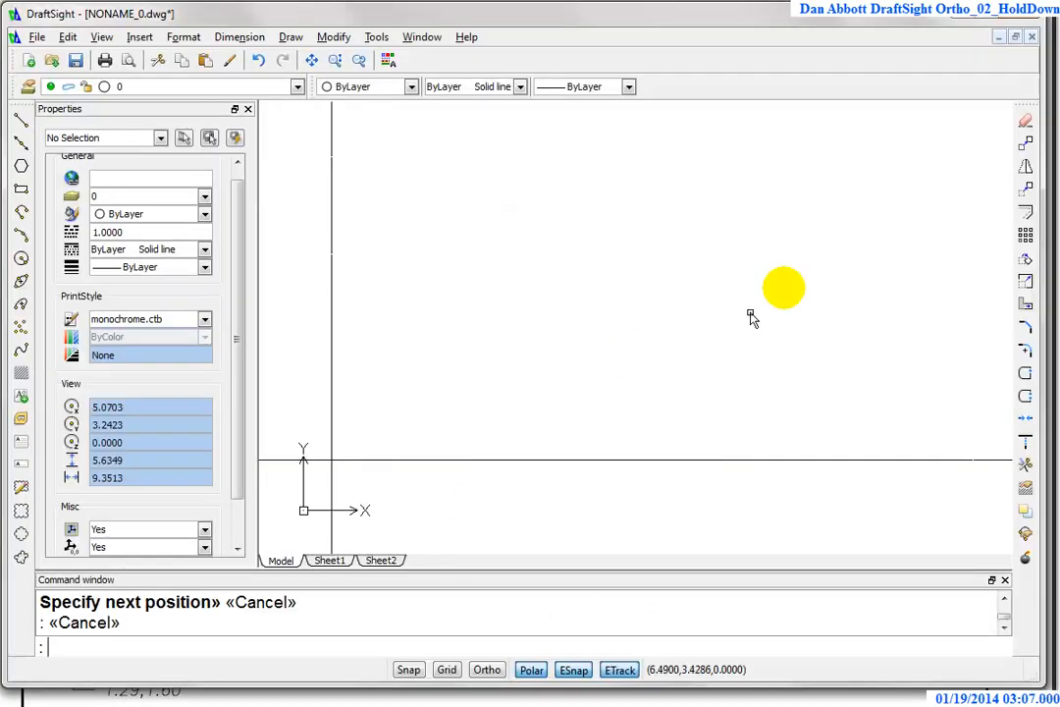
left_click(1023, 214)
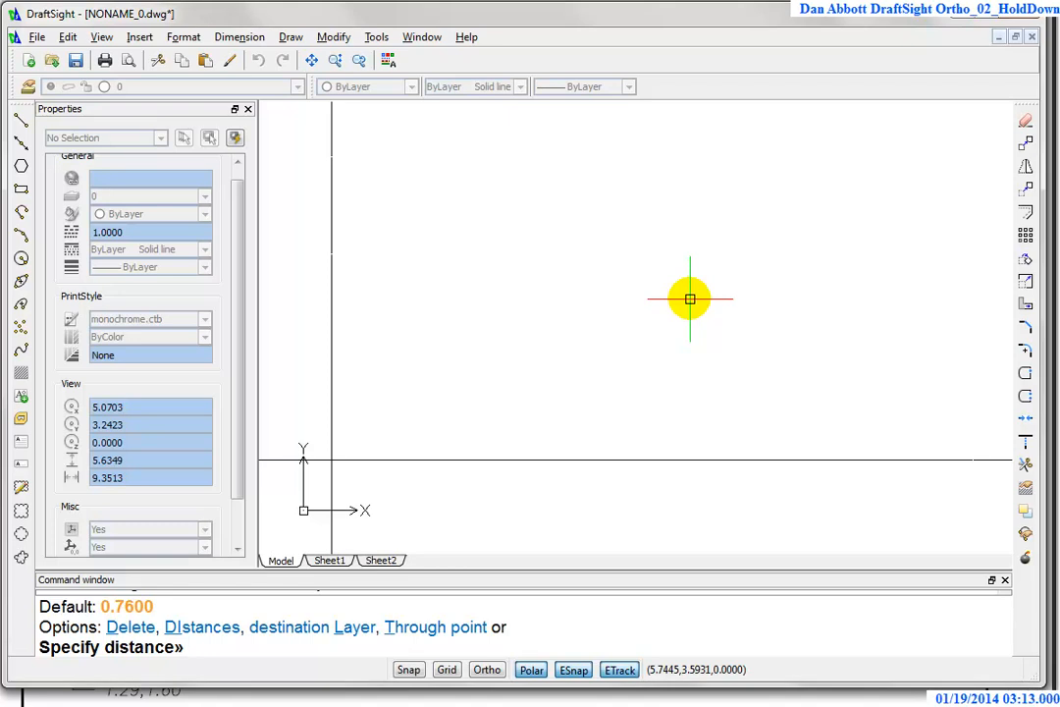
type("1.5")
key("Return")
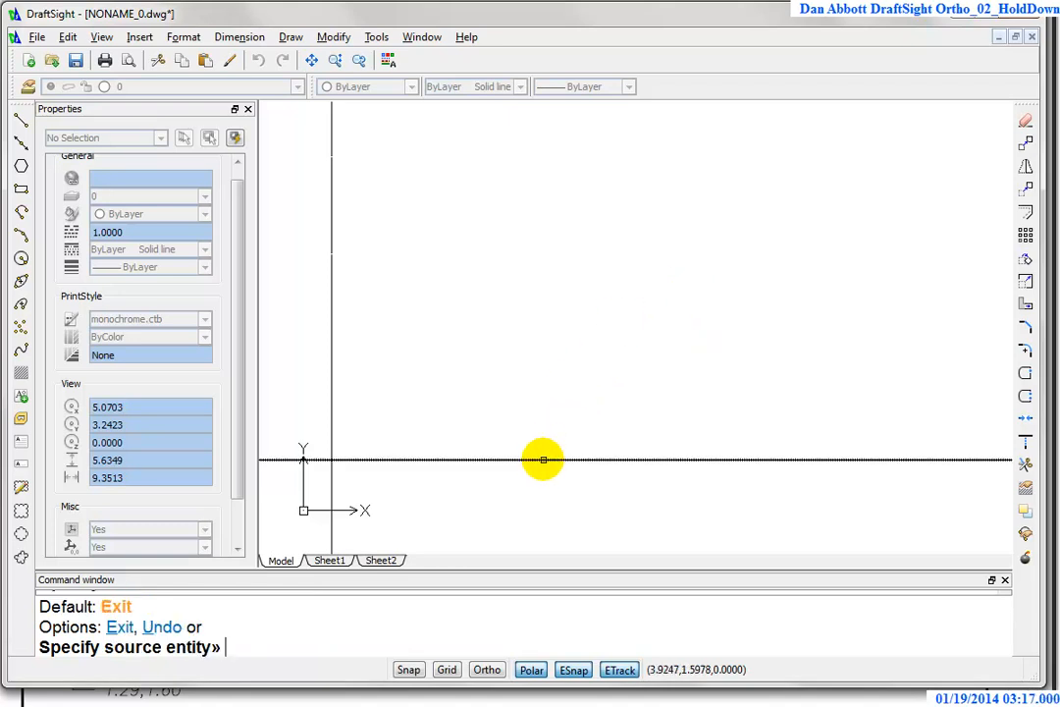
left_click(543, 460)
left_click(541, 368)
key("Escape")
scroll(537, 372, "down", 4)
middle_click_drag(553, 403, 472, 432)
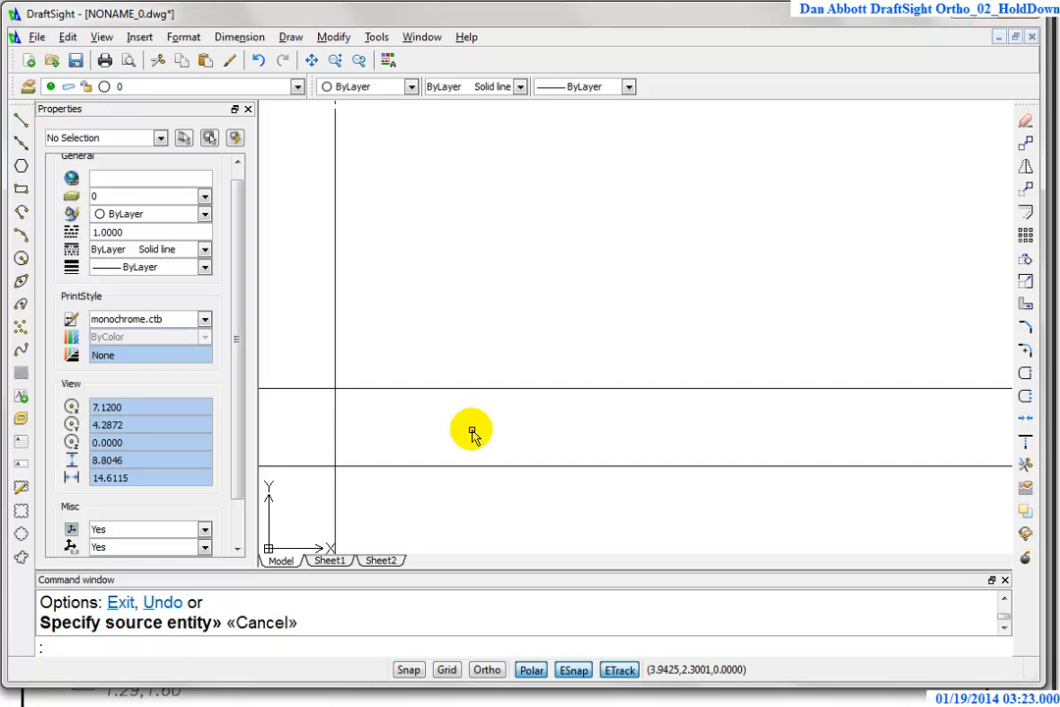
- Offset the vertical construction line 4.12 to its right for the front view's length
key("Return")
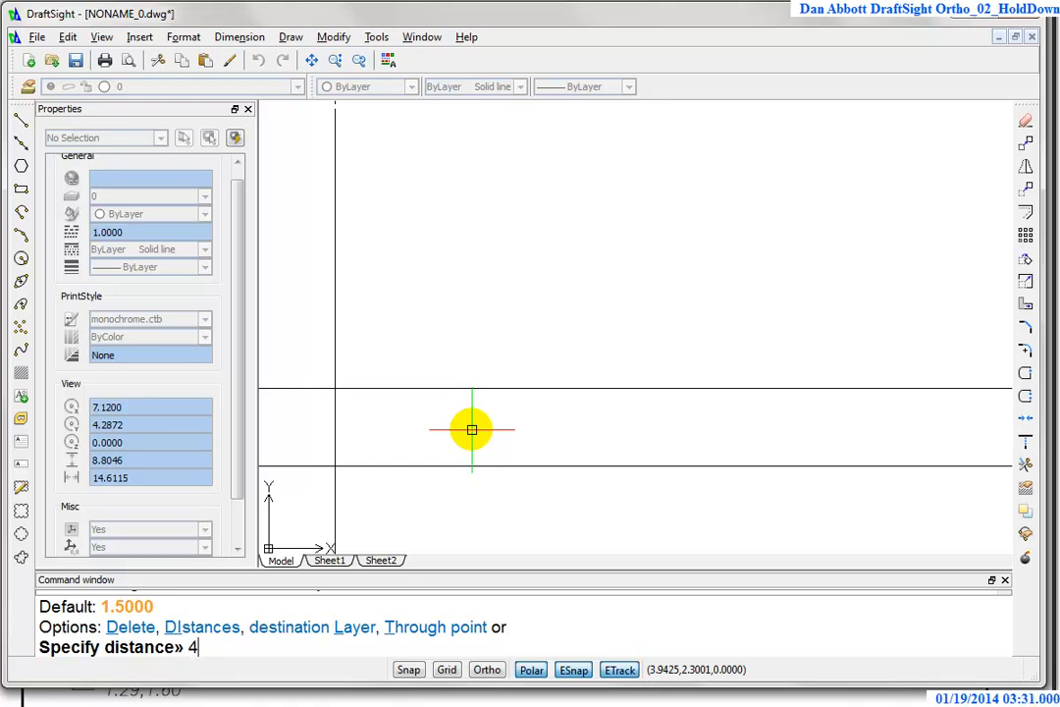
key("Return")
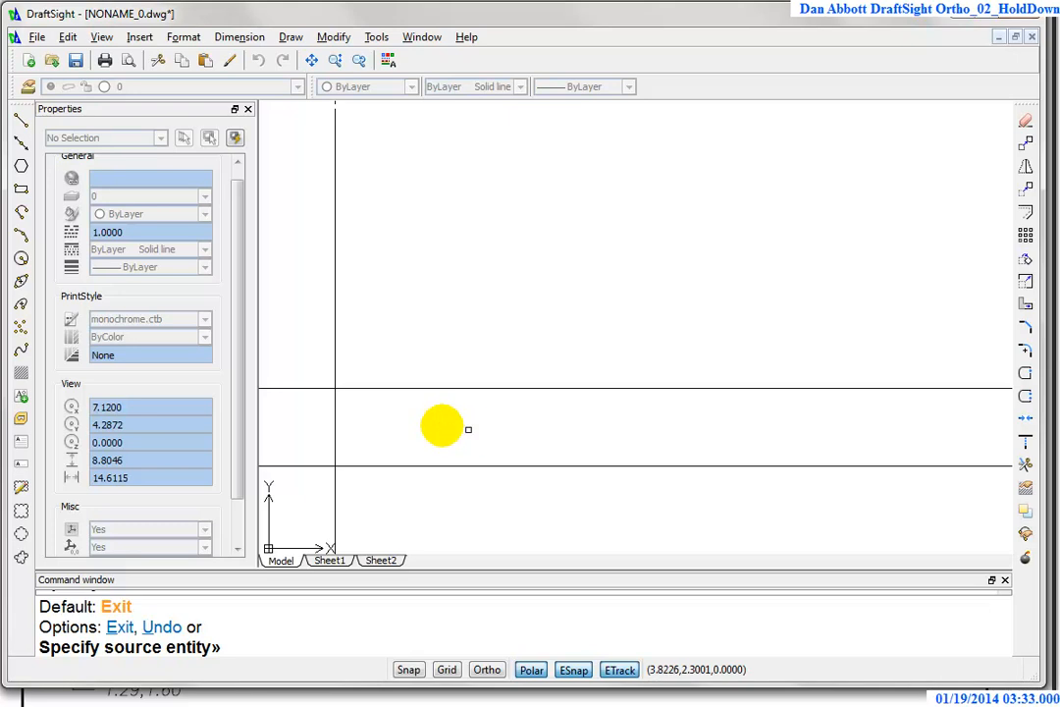
left_click(334, 411)
left_click(518, 424)
key("Escape")
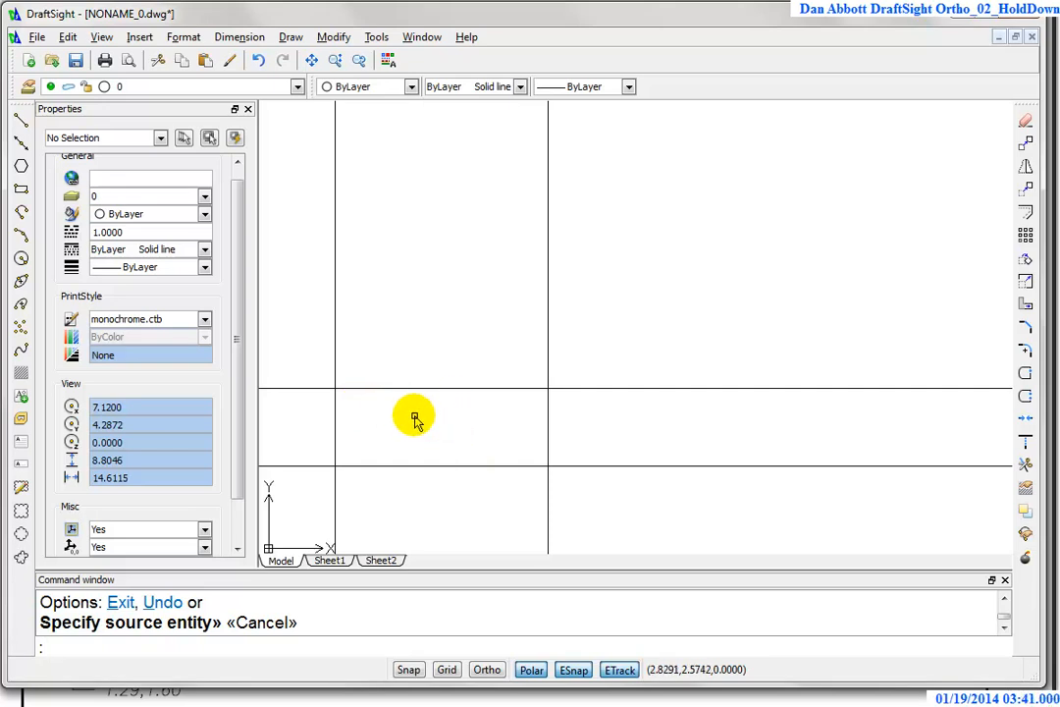
key("Escape")
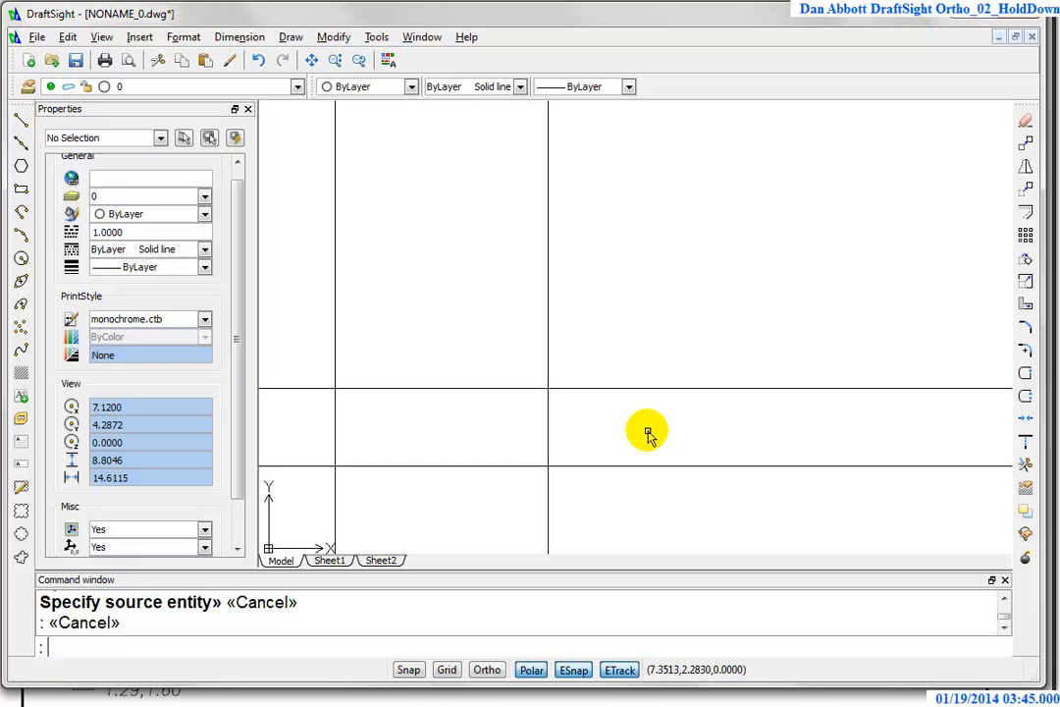
- Offset the front view's right vertical line 2 to the right and its upper horizontal line 2 upward to space the views
type("o")
key("Return")
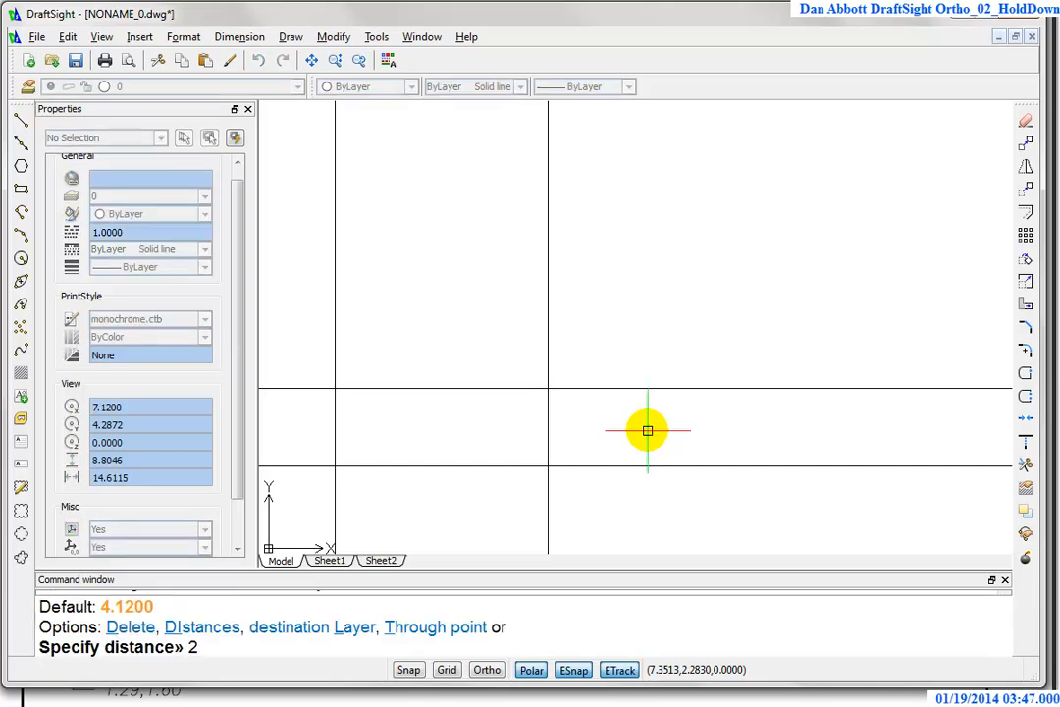
type("2")
key("Return")
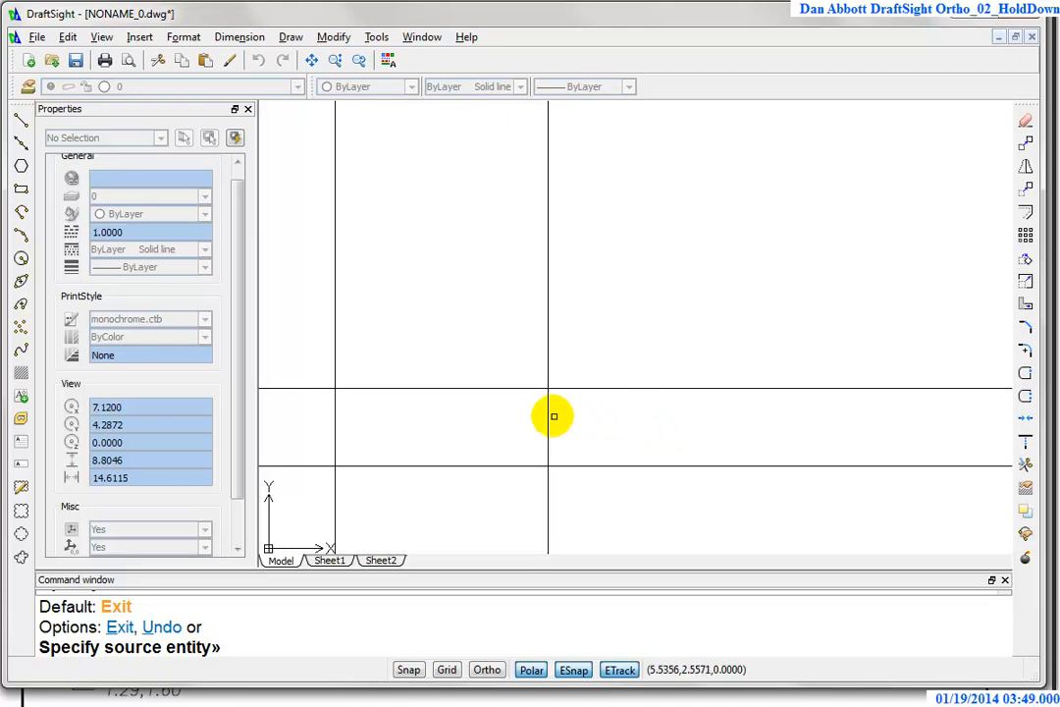
left_click(548, 416)
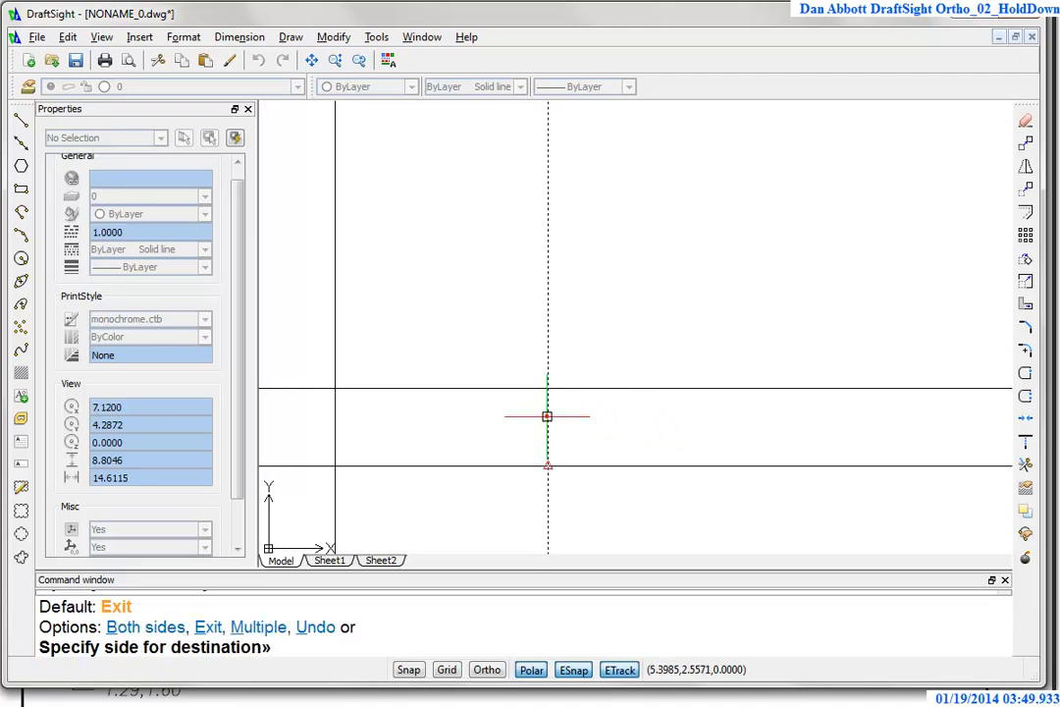
left_click(778, 421)
left_click(608, 385)
left_click(611, 278)
key("Escape")
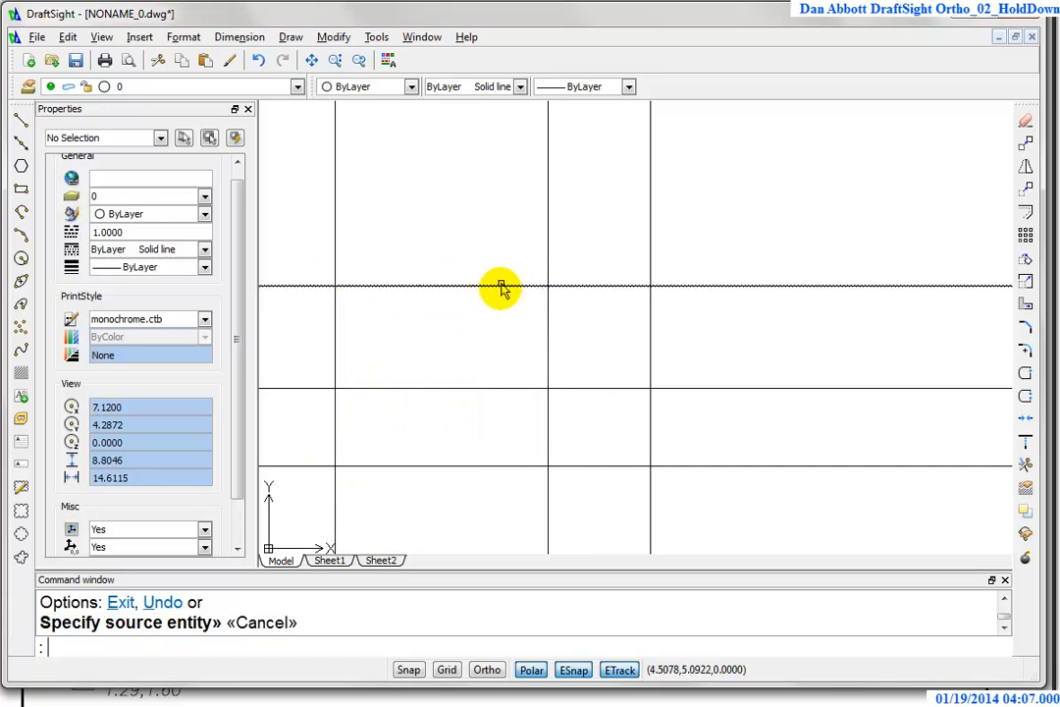
key("Escape")
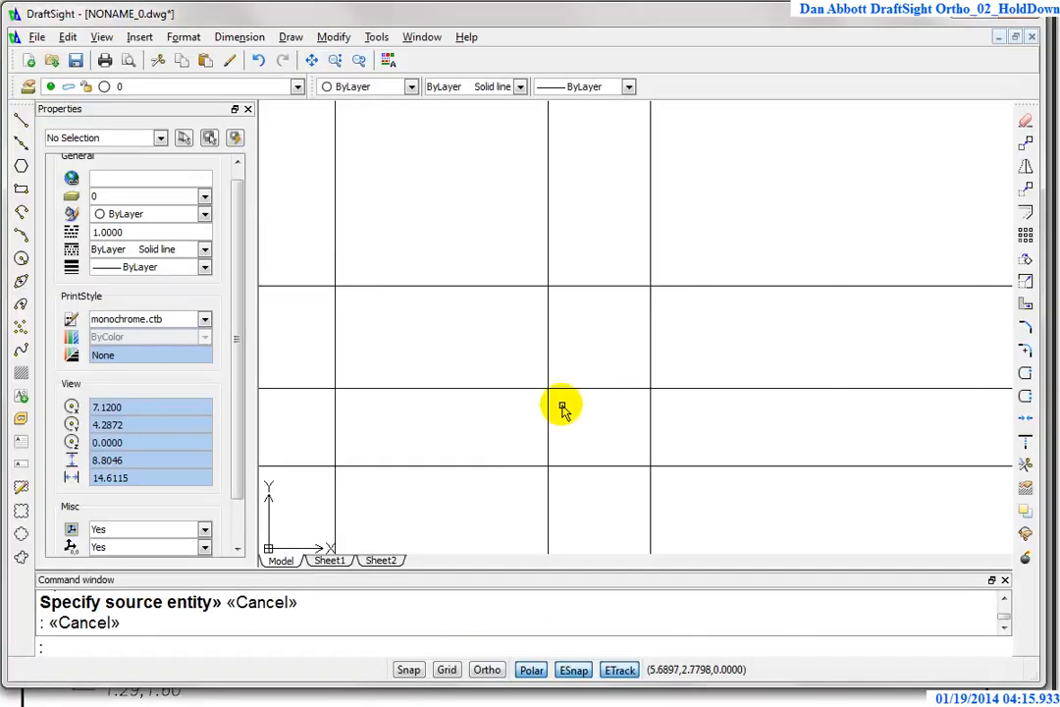
- Offset the outermost right vertical line 2.3 to the right and the uppermost horizontal line 2.3 upward
key("Escape")
type("o")
key("Return")
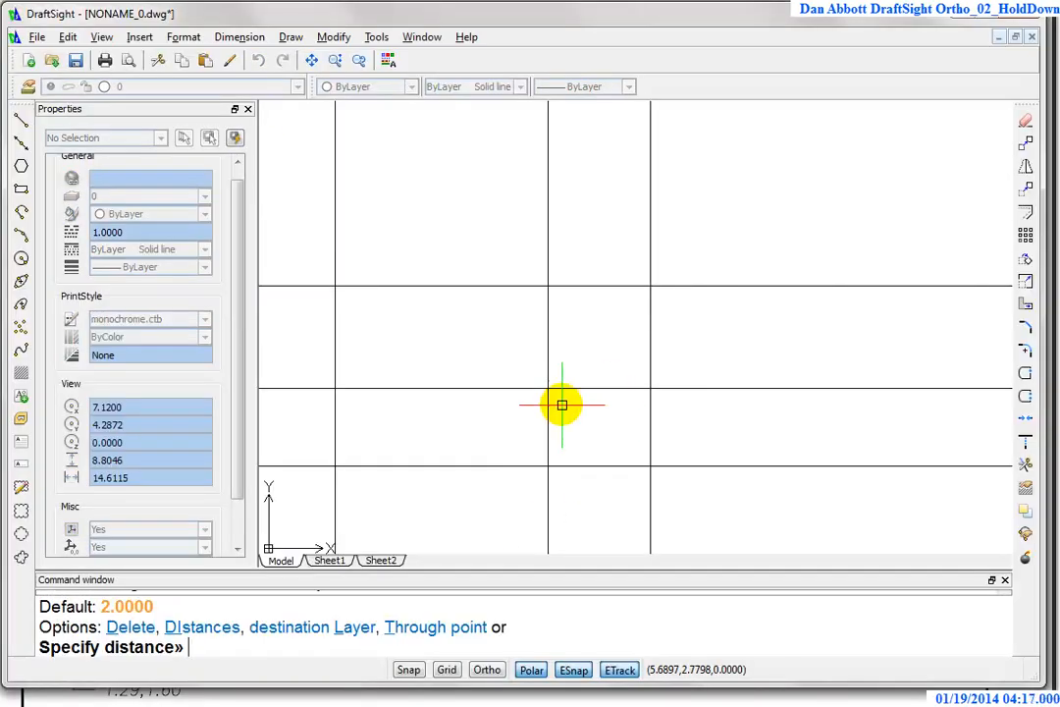
type("2.3")
key("Return")
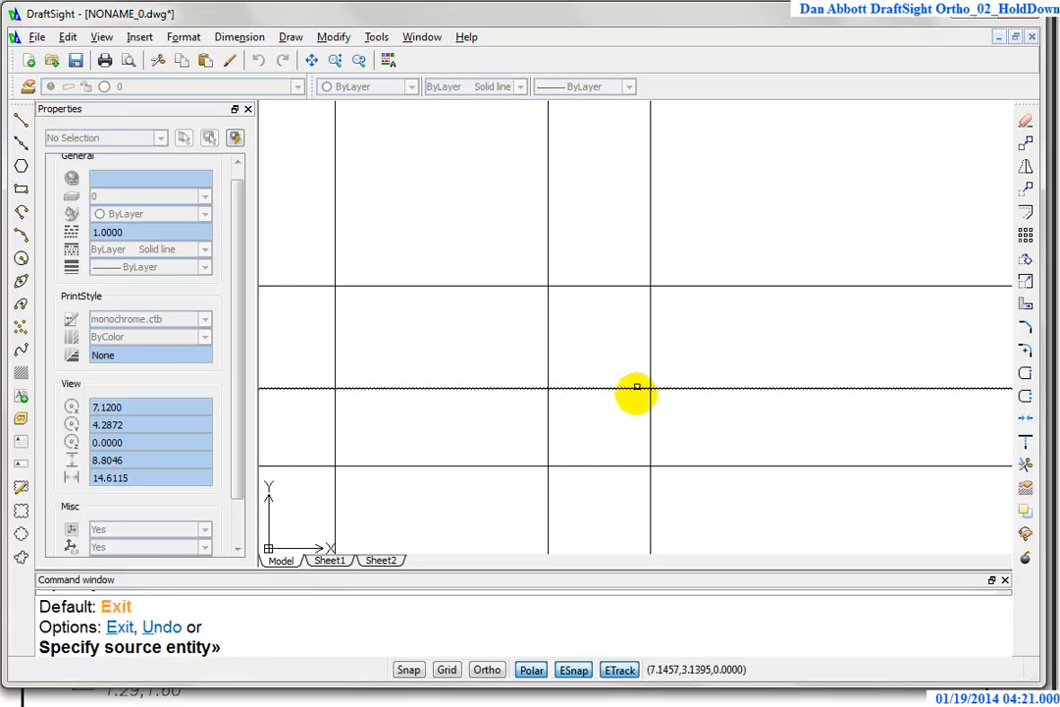
left_click(648, 423)
left_click(814, 431)
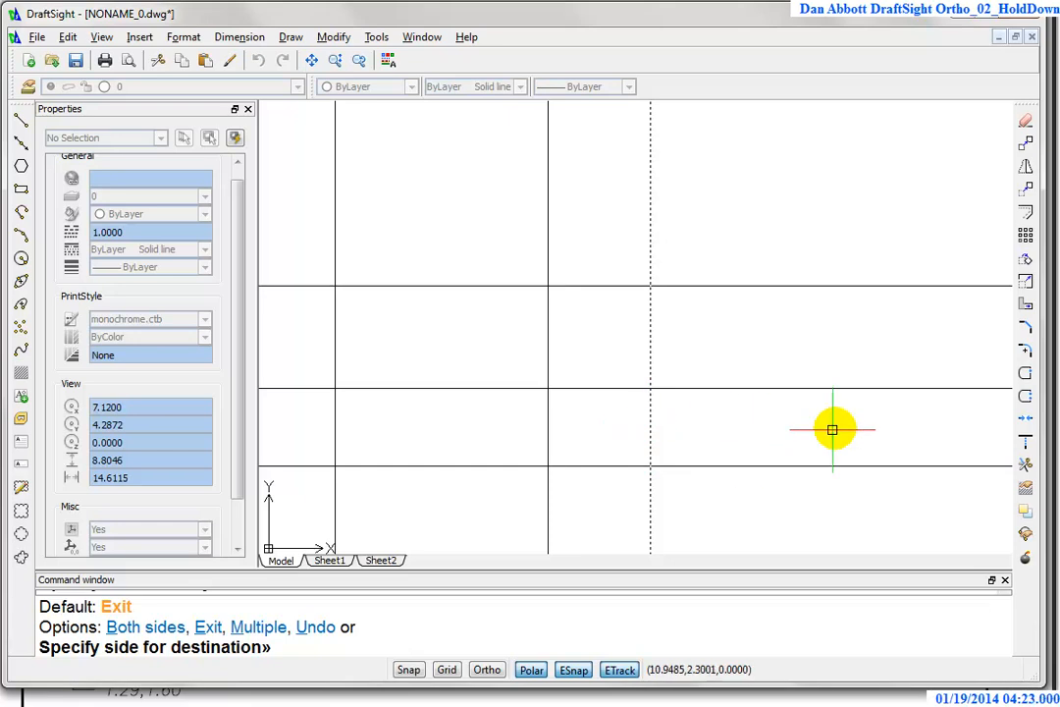
left_click(485, 284)
left_click(479, 175)
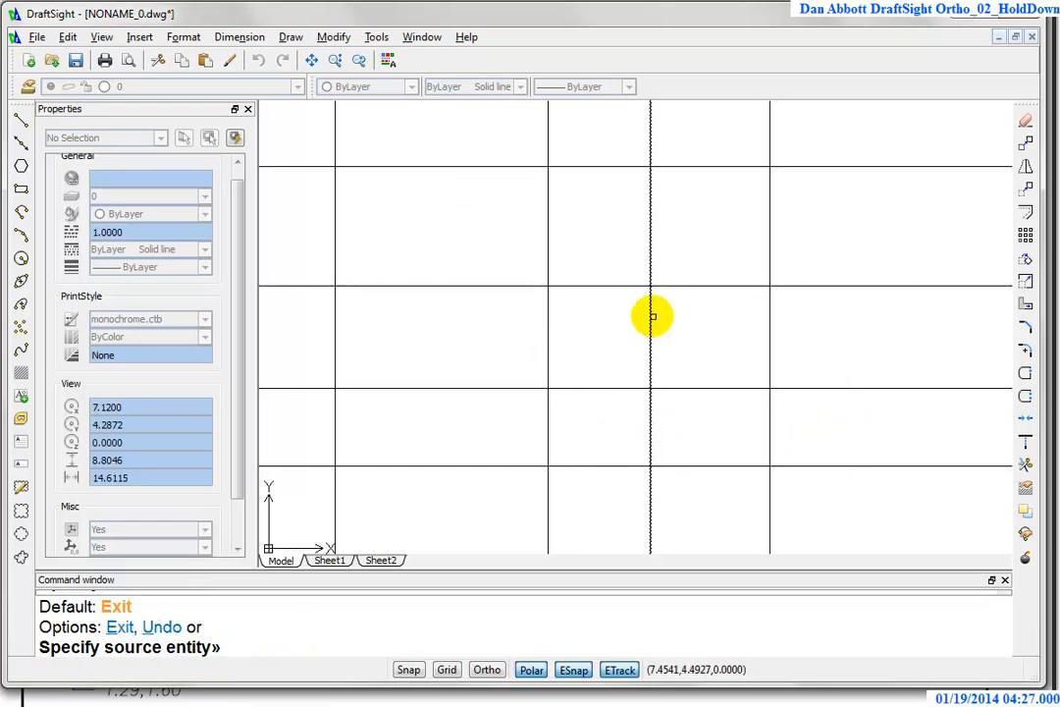
key("Escape")
- Measure the distance between the two rightmost vertical lines and between the two uppermost horizontal lines
key("Return")
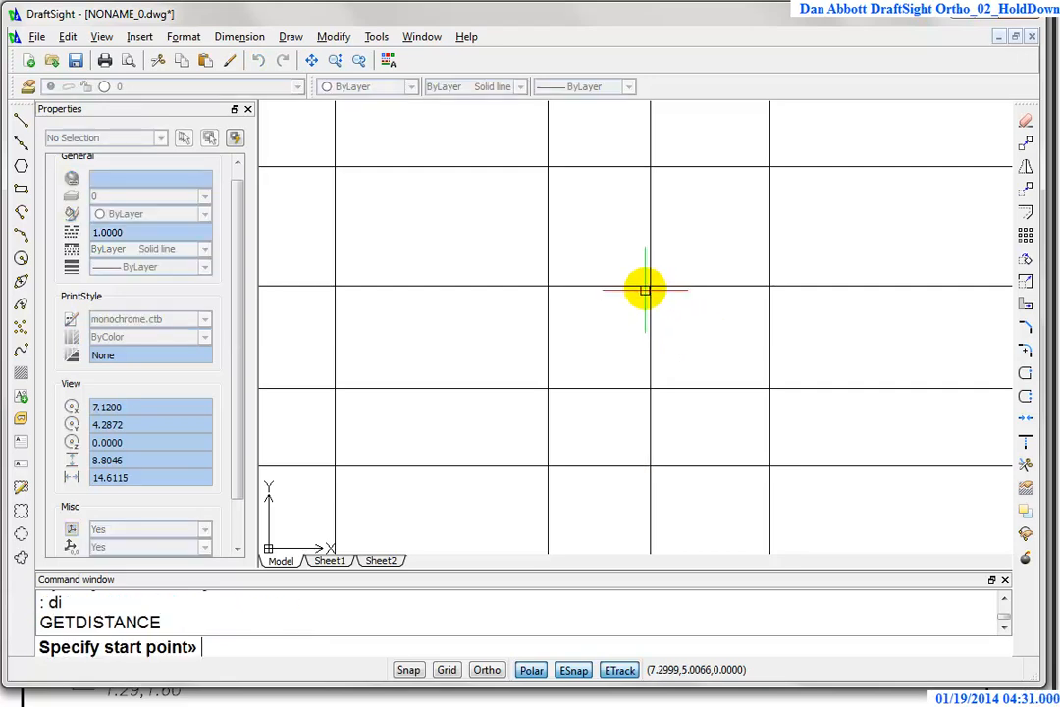
left_click(717, 389)
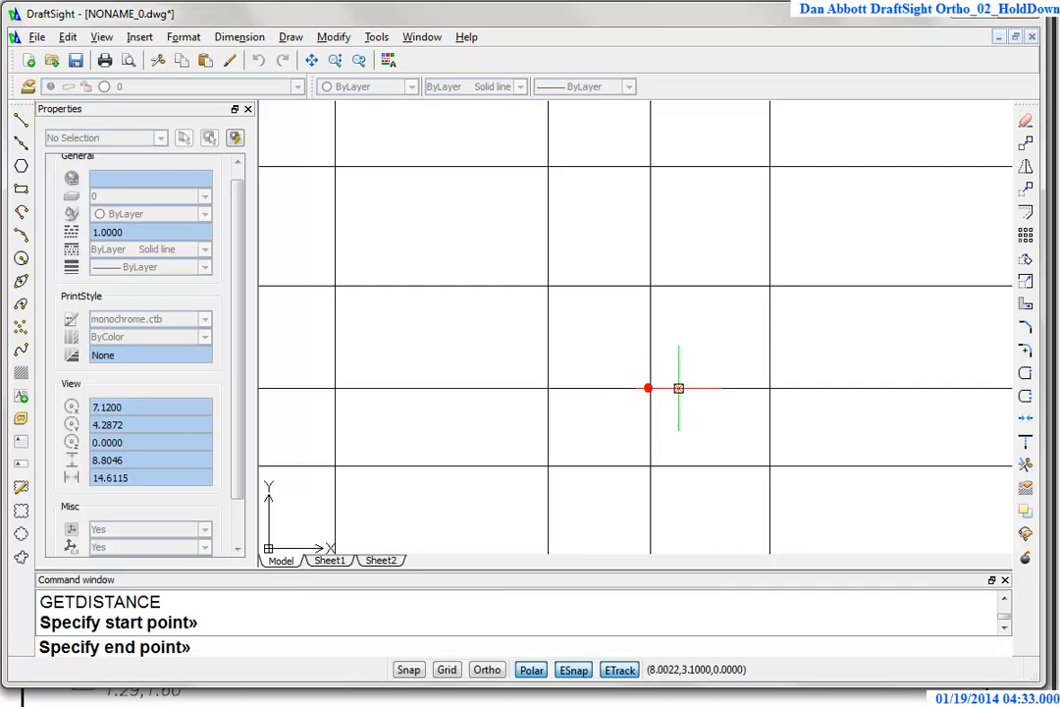
left_click(769, 389)
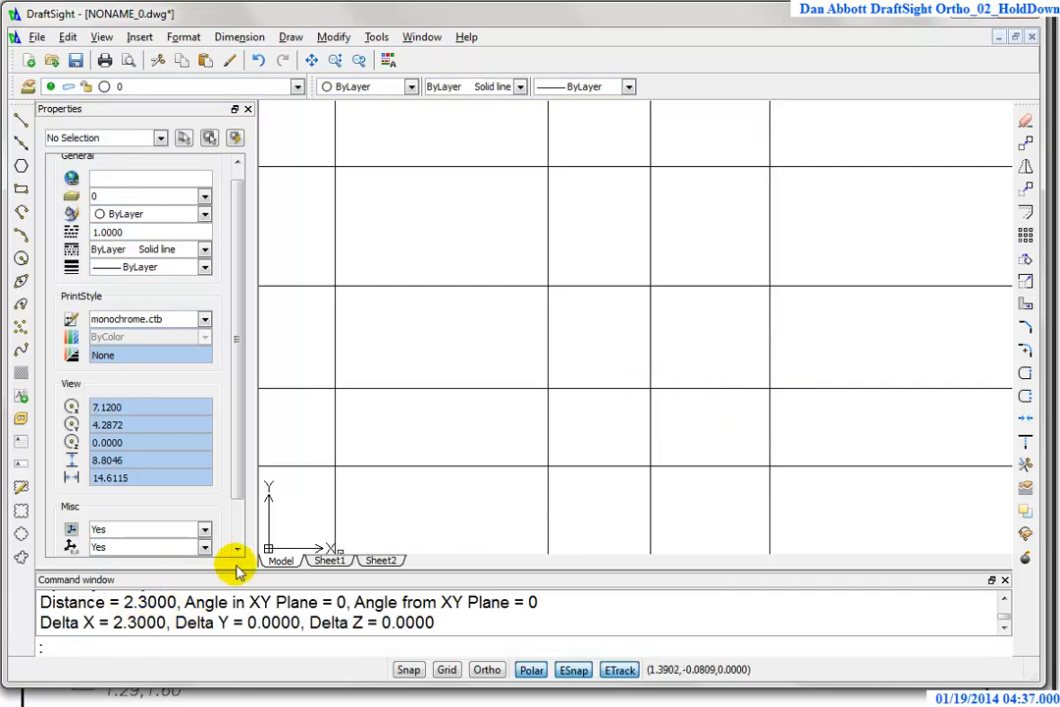
key("Return")
left_click(547, 286)
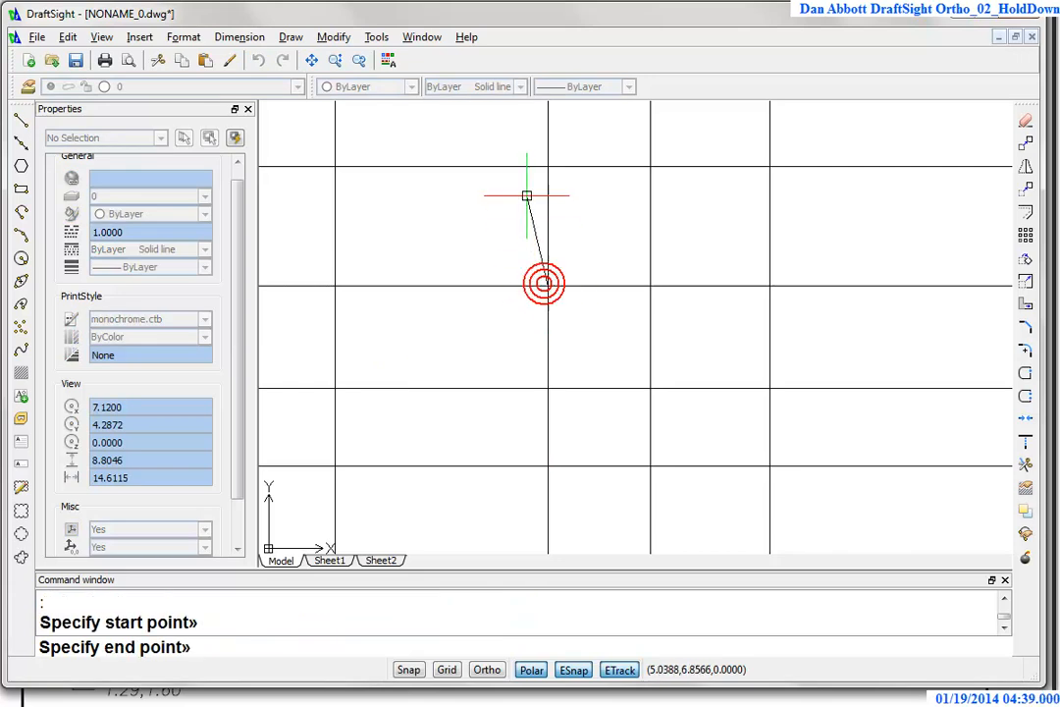
left_click(546, 165)
key("Escape")
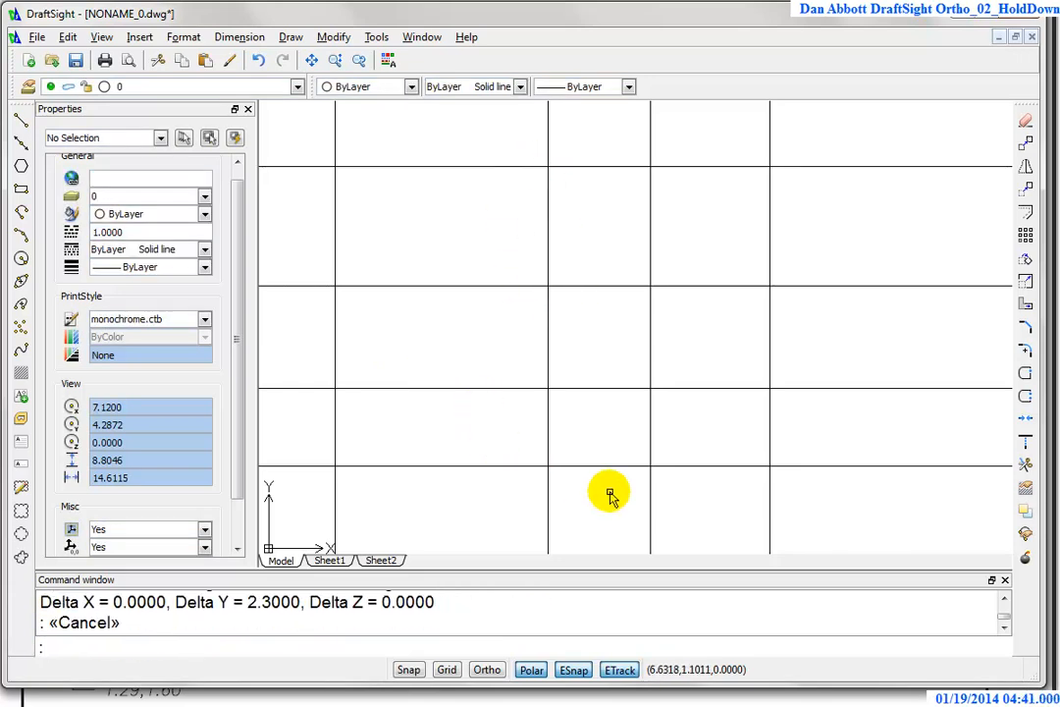
scroll(619, 491, "down", 1)
scroll(630, 487, "up", 1)
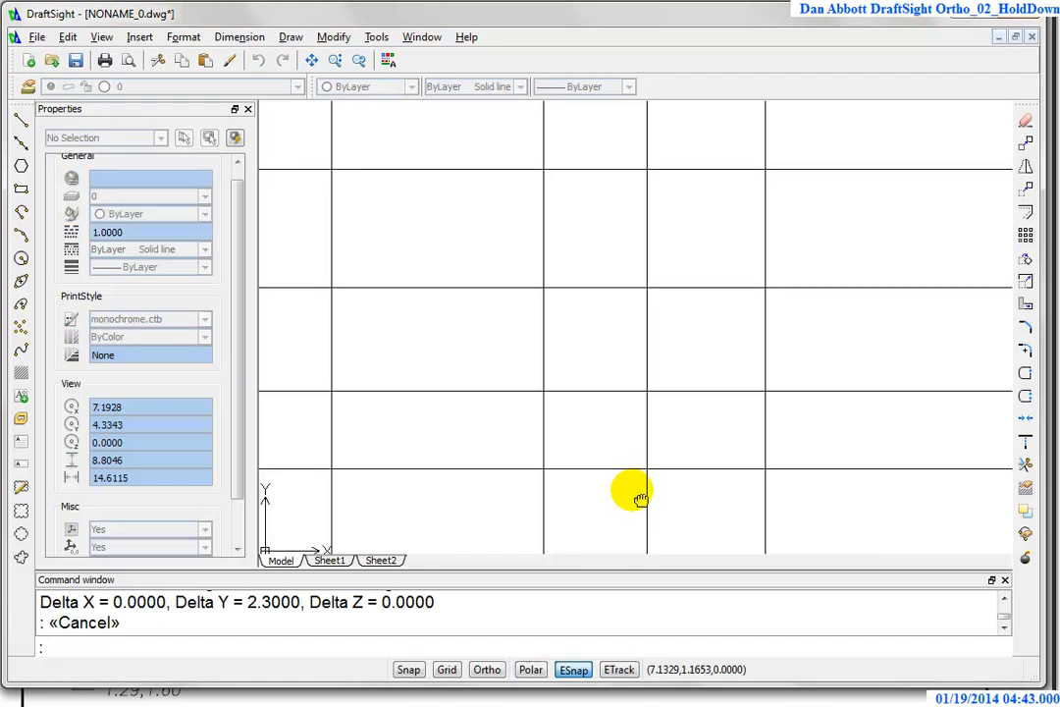
middle_click_drag(634, 490, 648, 502)
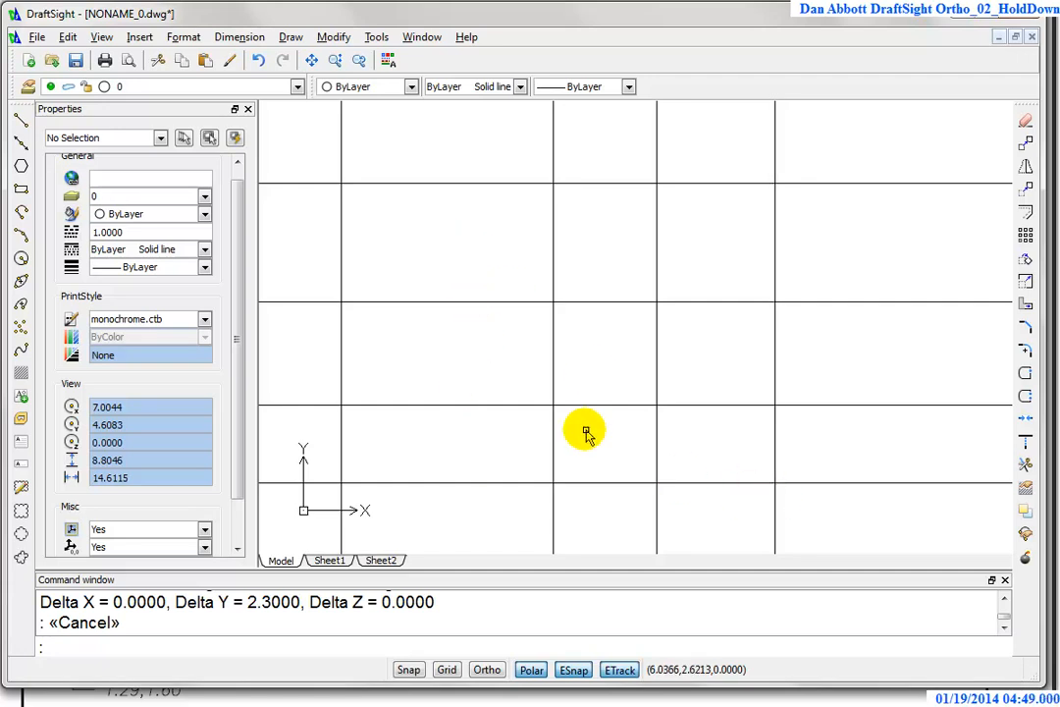
key("Escape")
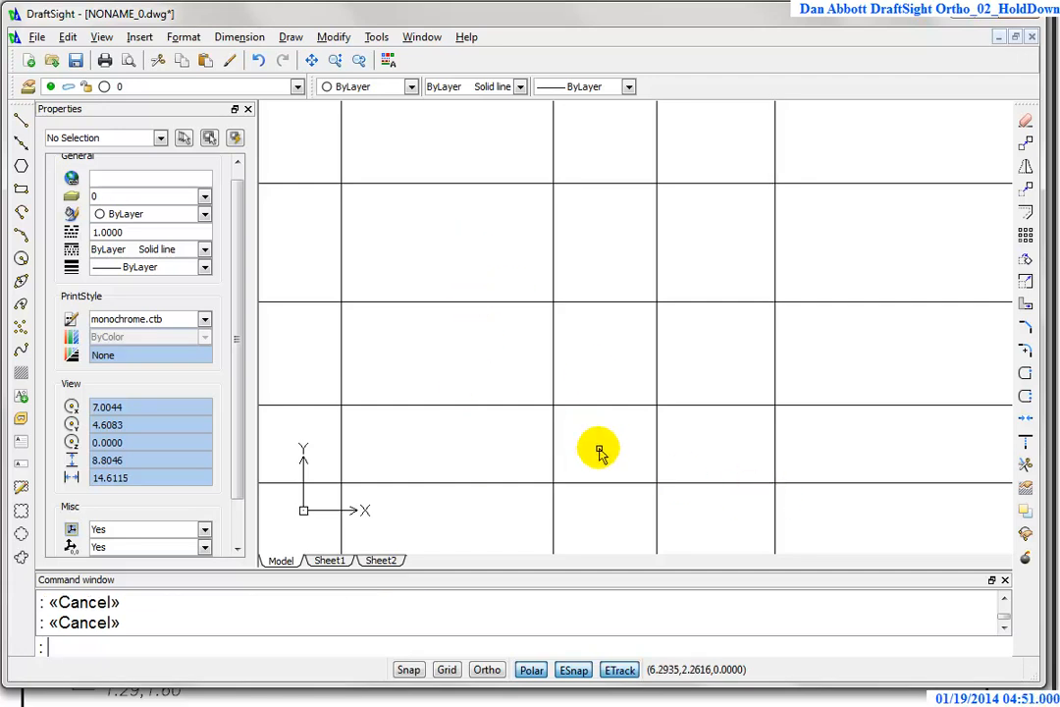
- Trim the overhanging ends of all construction lines with a fence around the layout, using every line as a cutting edge
left_click(1024, 469)
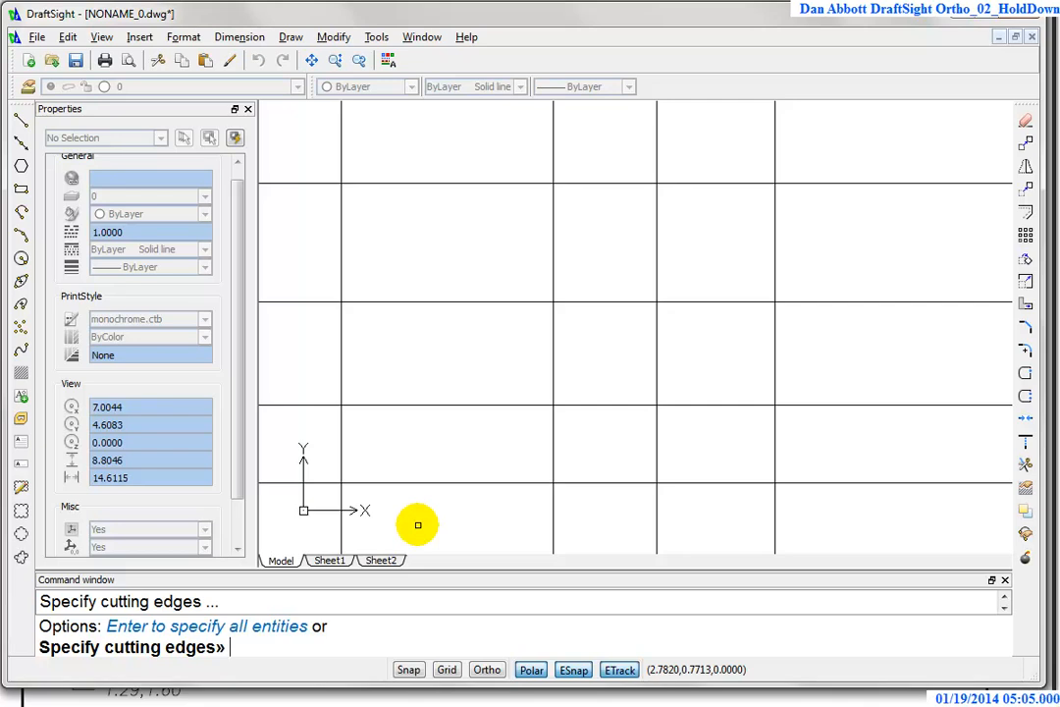
key("Return")
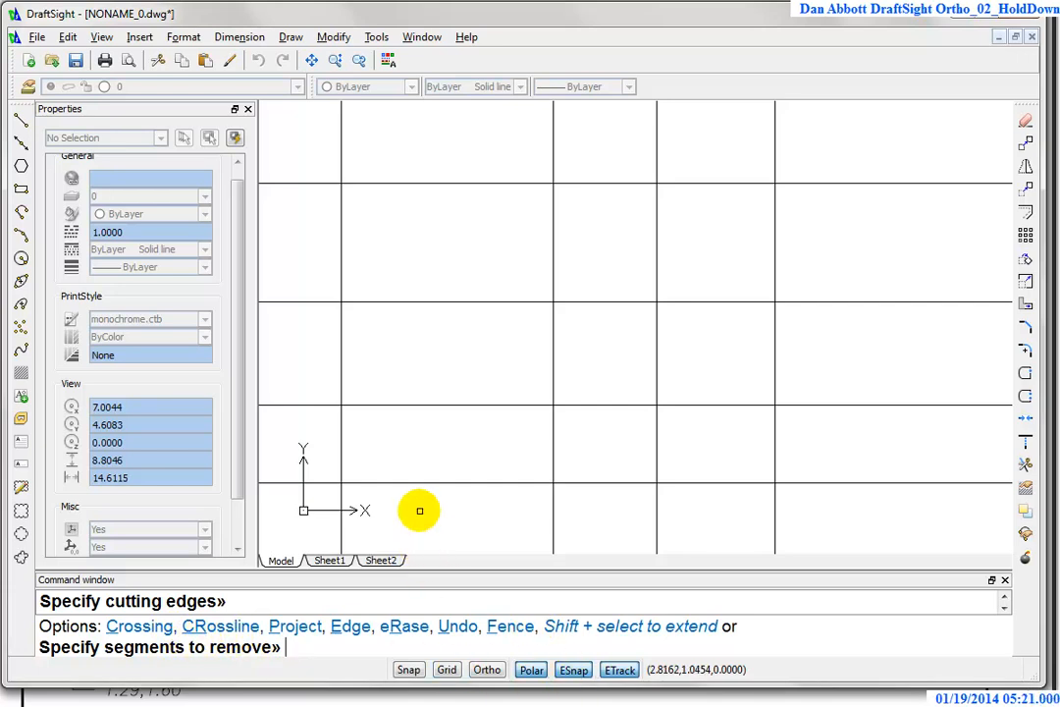
type("f")
key("Return")
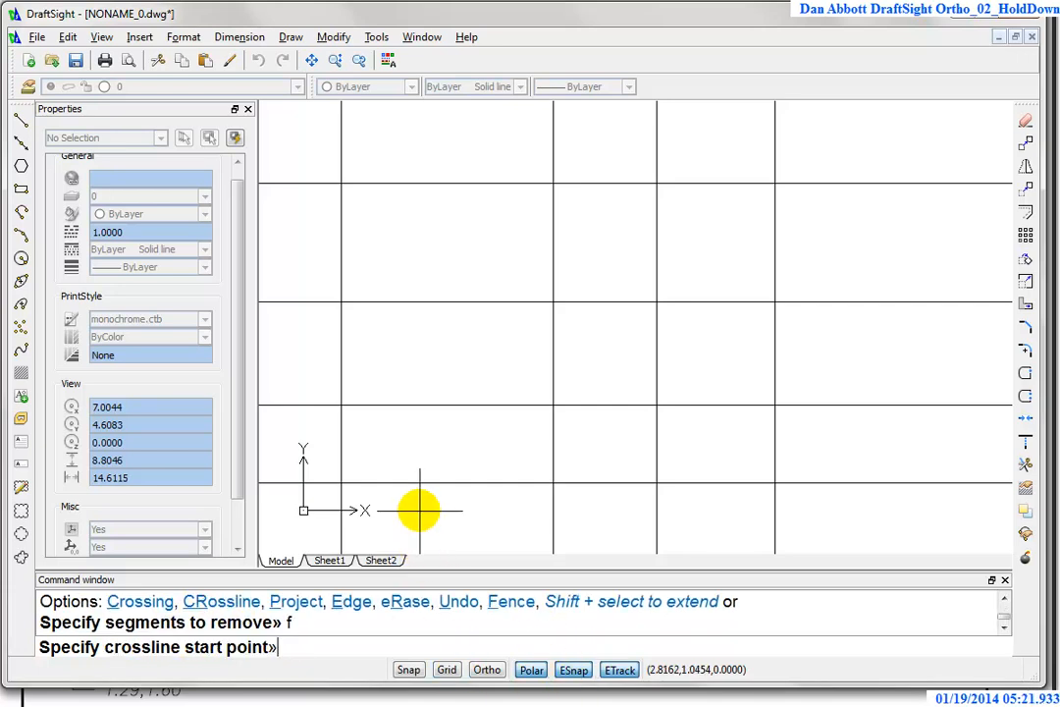
left_click(283, 520)
left_click(285, 137)
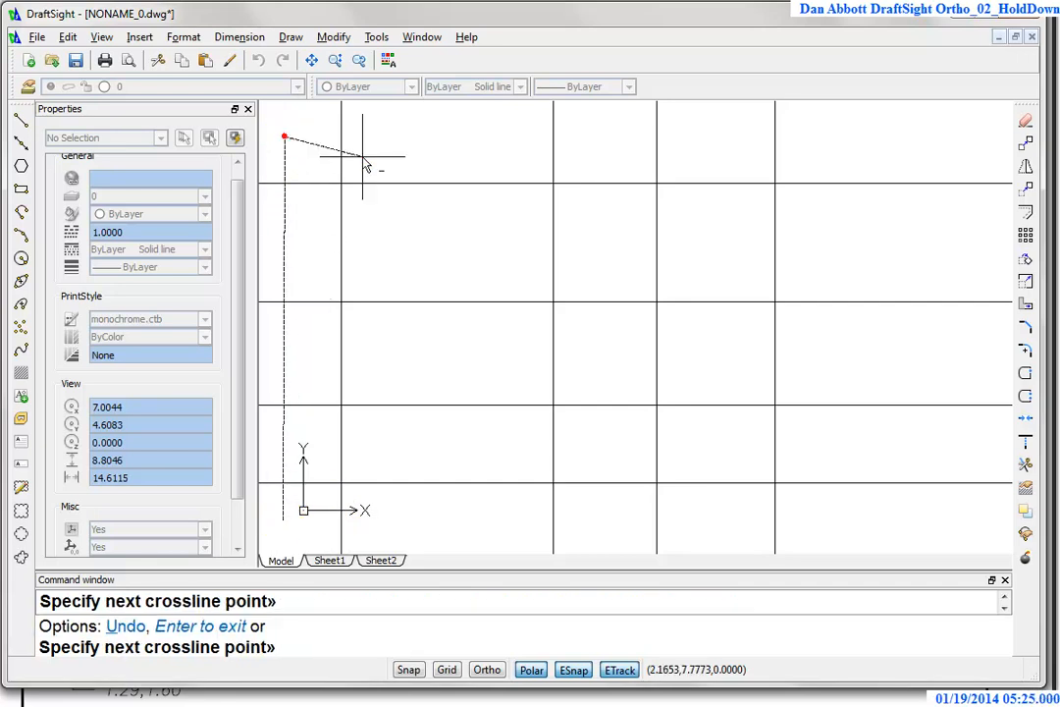
left_click(924, 143)
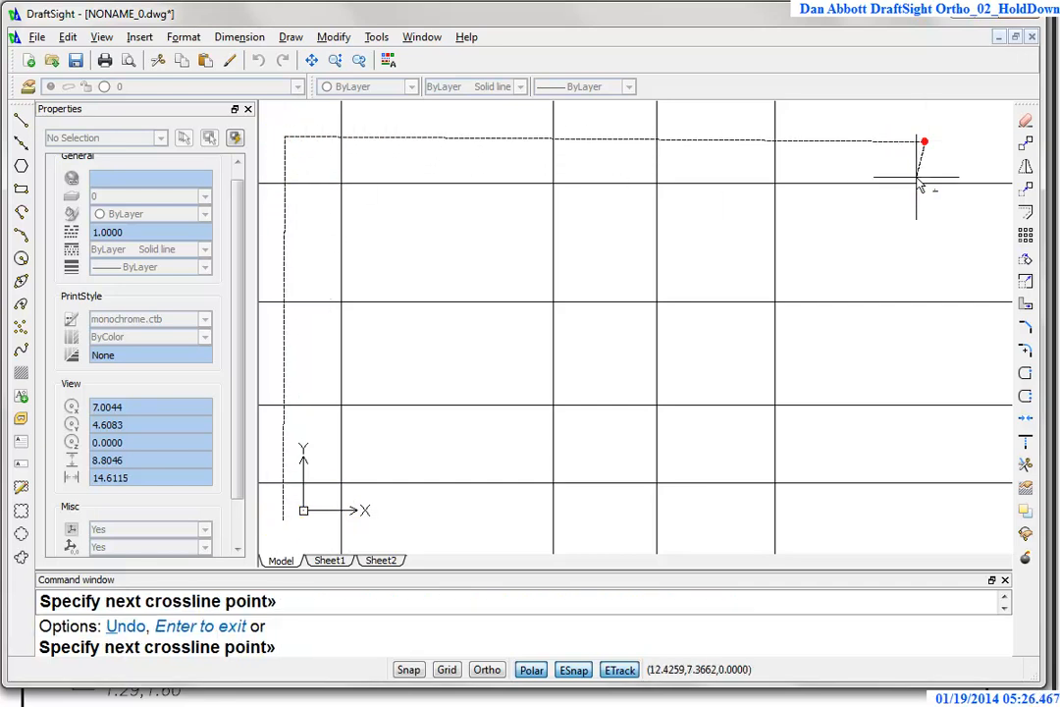
left_click(882, 516)
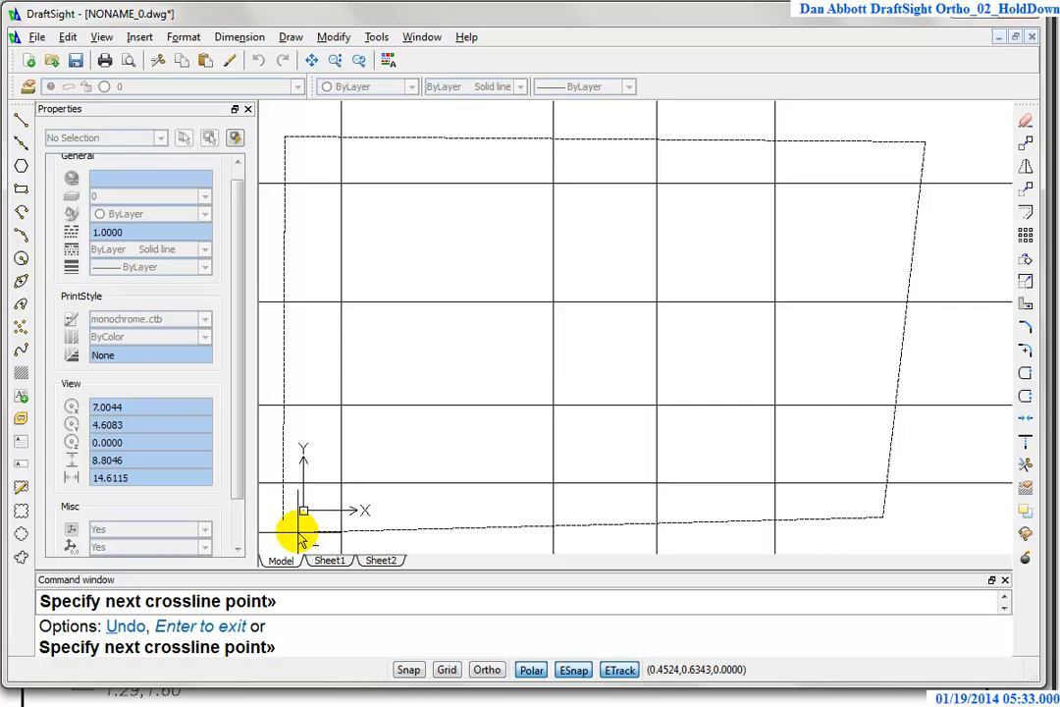
key("Return")
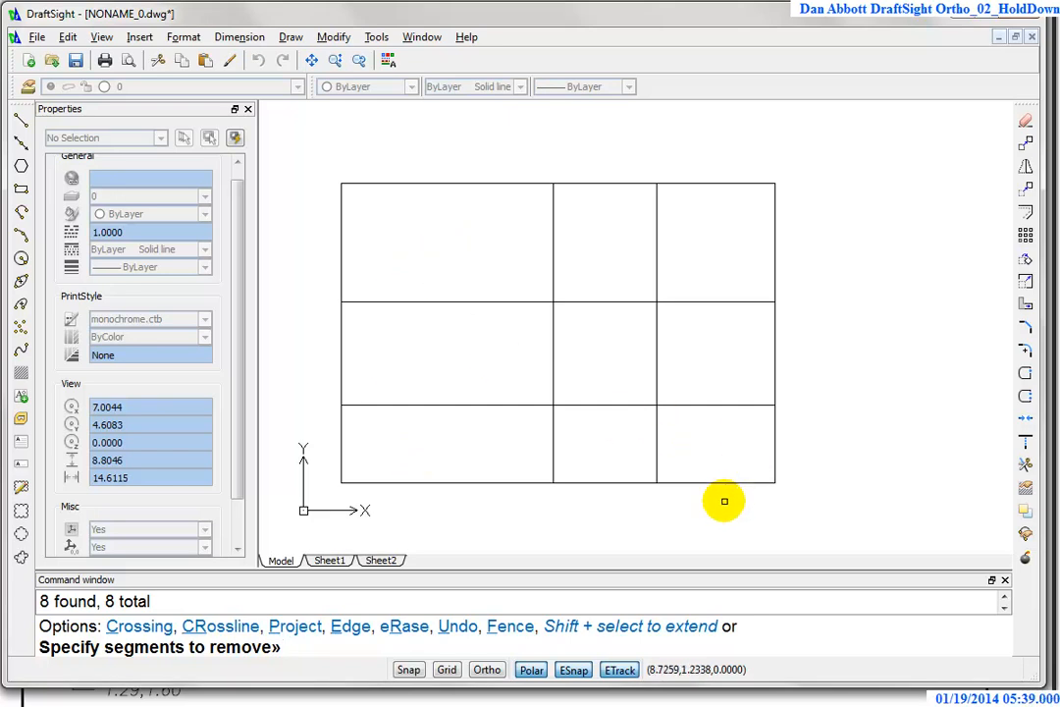
key("Escape")
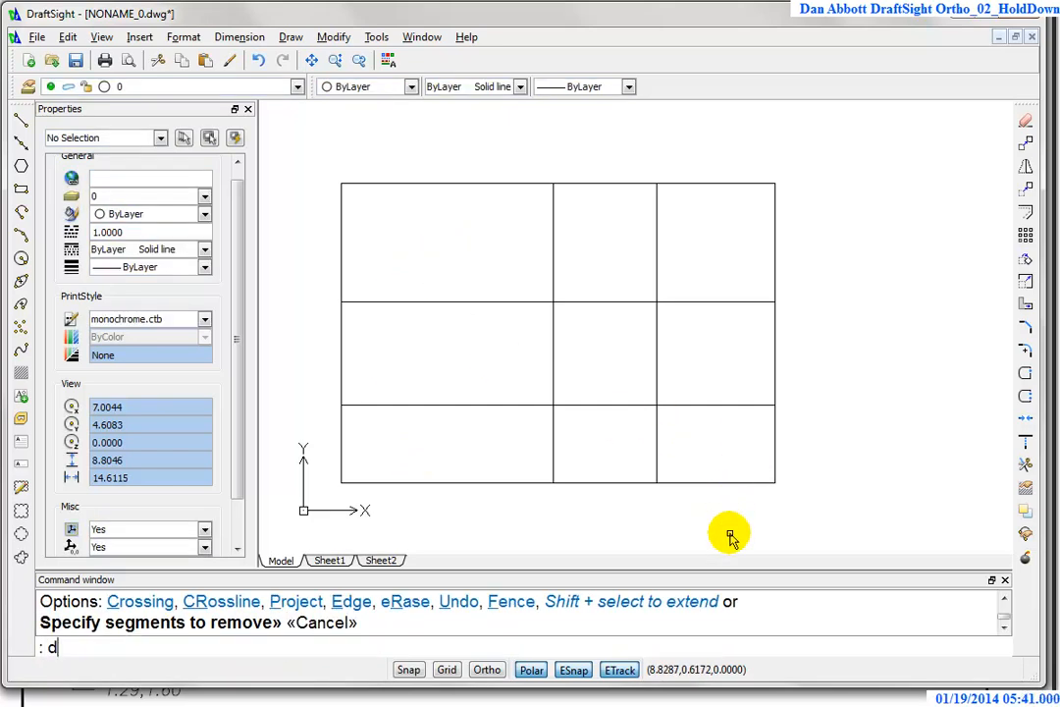
- Measure the side view's width and the front view's length along the bottom line of the layout
type("di")
key("Return")
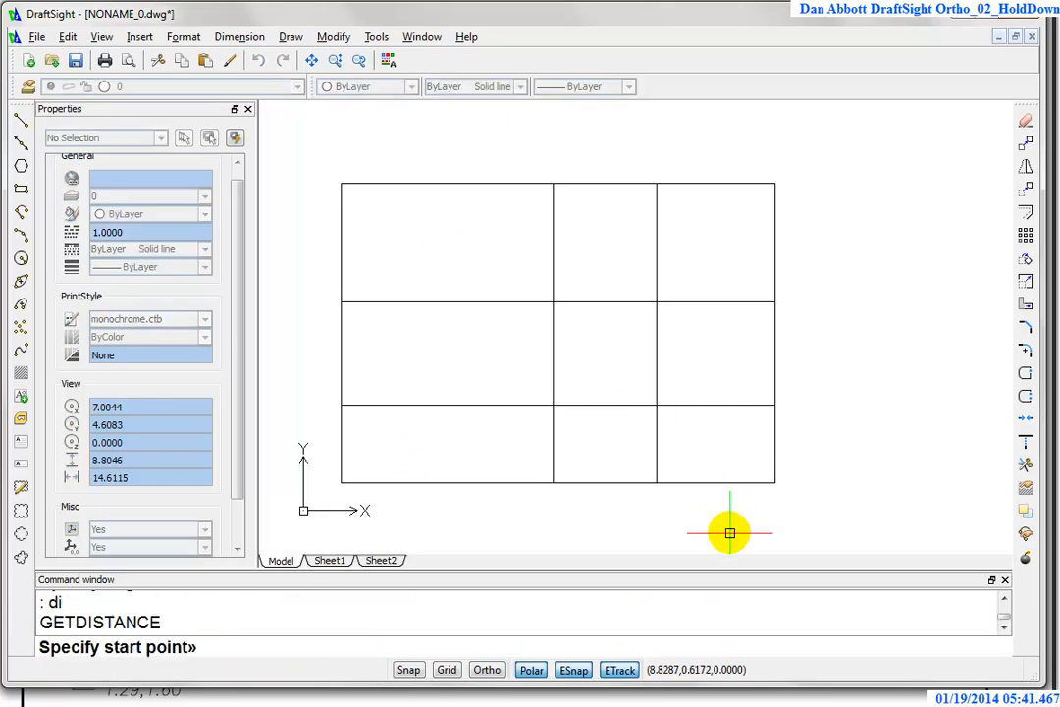
left_click(657, 483)
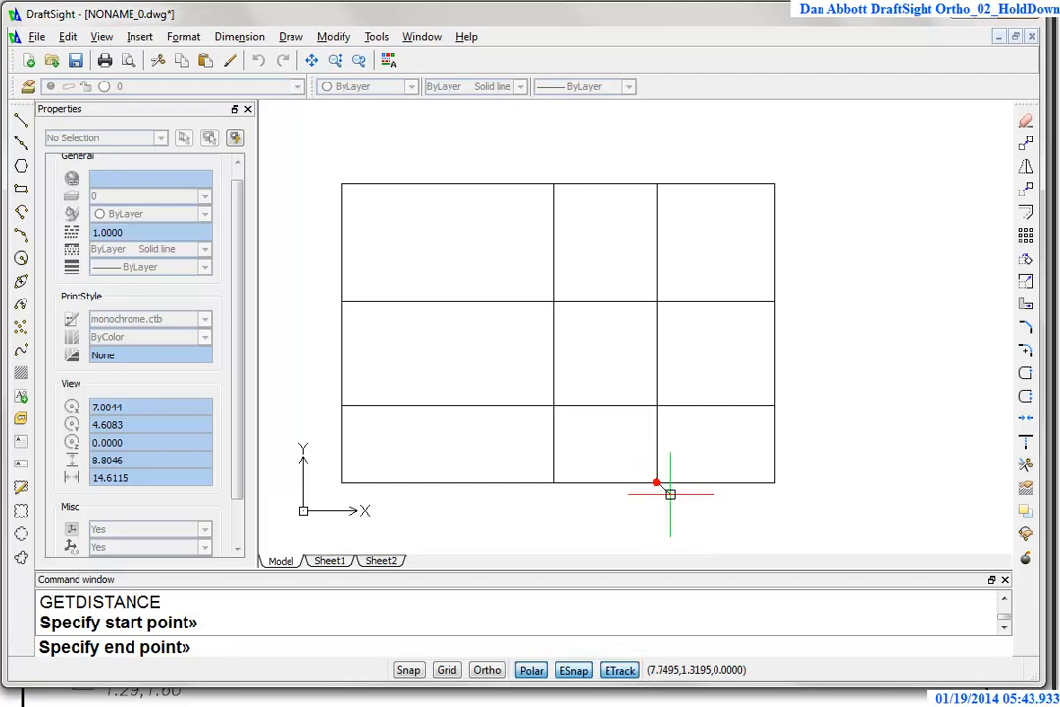
left_click(773, 482)
key("Return")
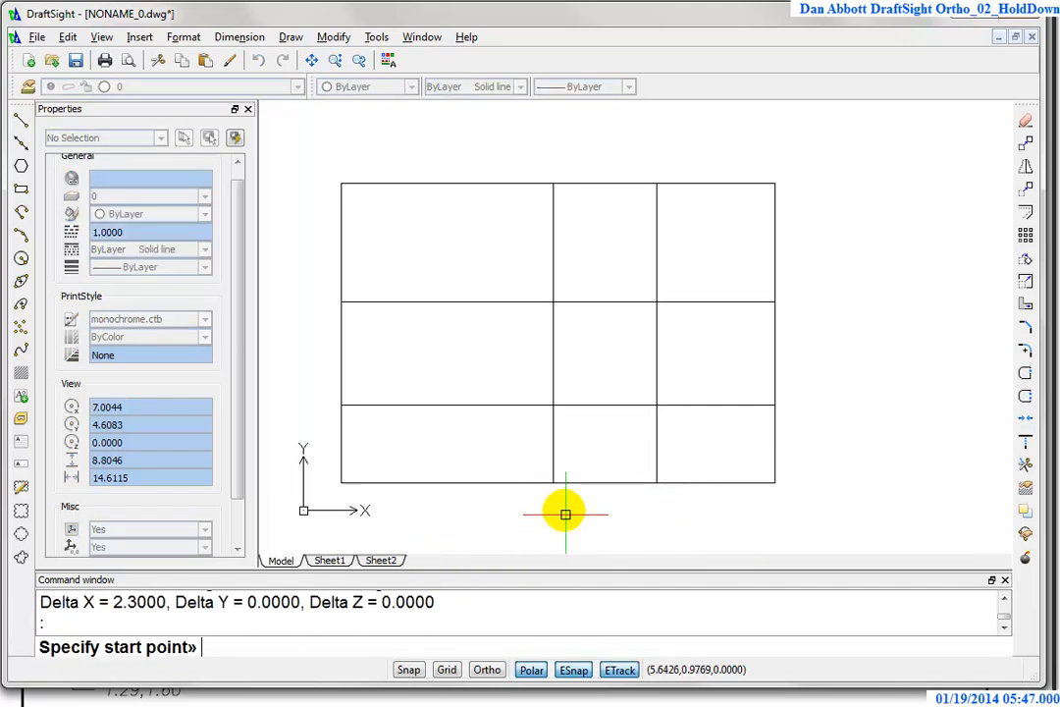
left_click(342, 483)
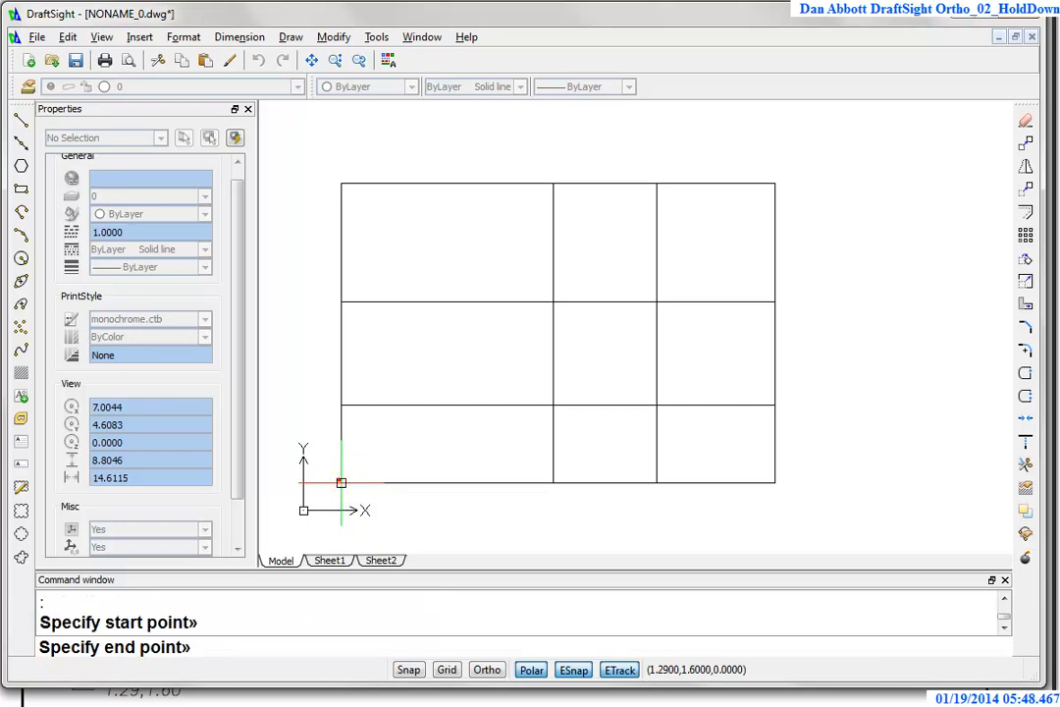
left_click(553, 483)
key("Return")
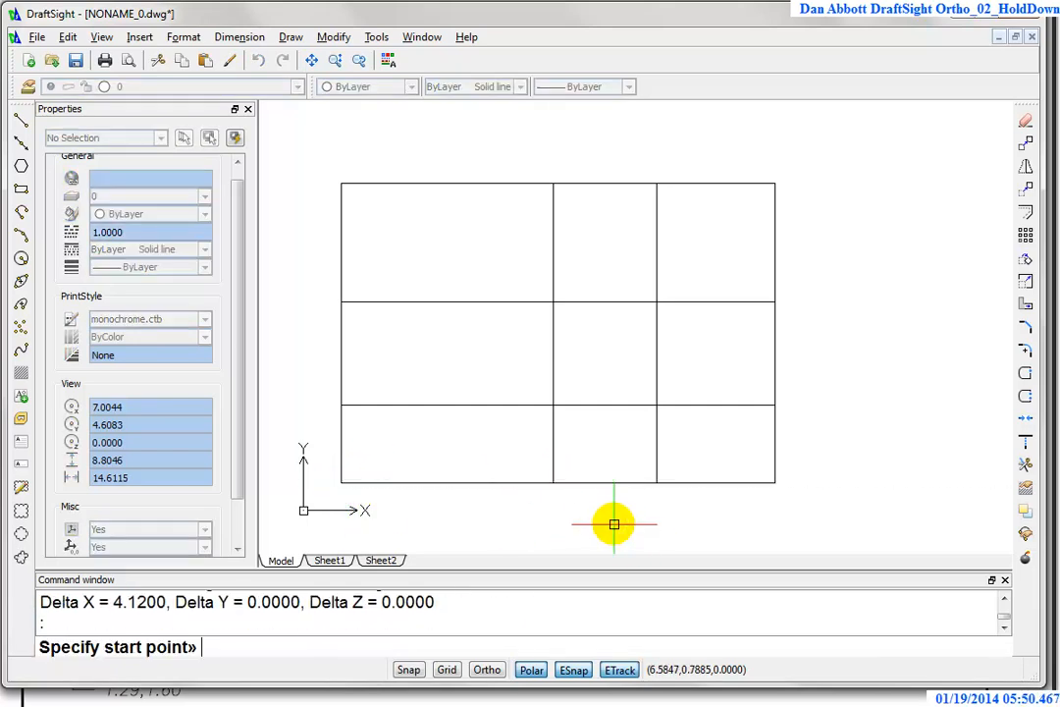
- Measure the front view's height and the vertical gap between the front and top views
left_click(554, 483)
left_click(554, 405)
key("Return")
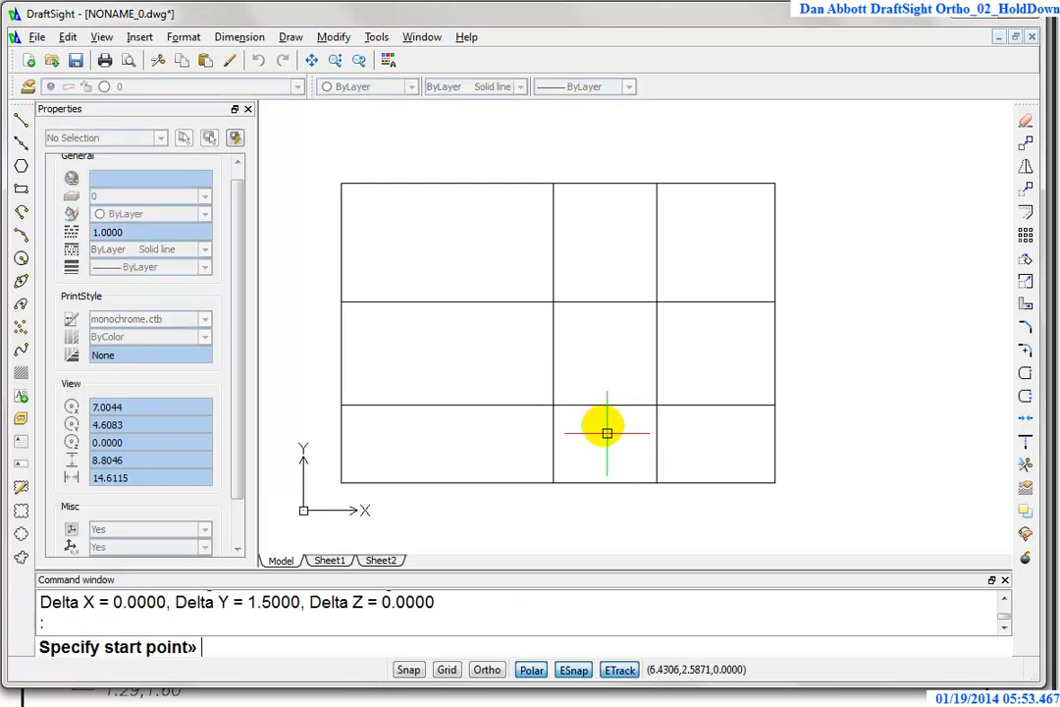
left_click(553, 406)
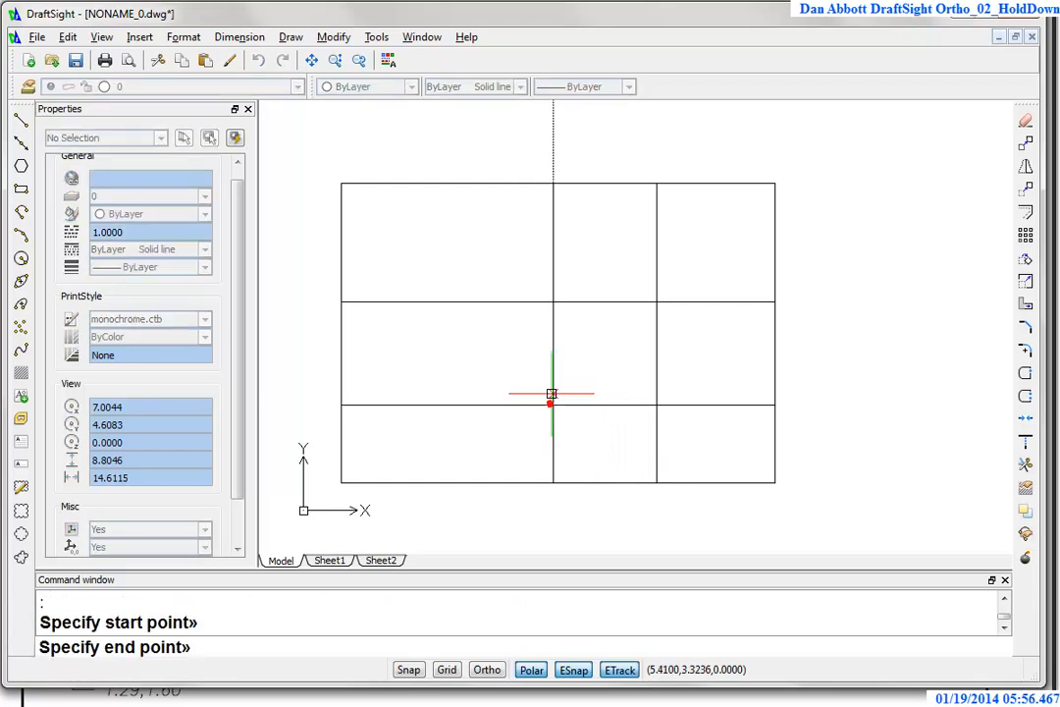
left_click(554, 297)
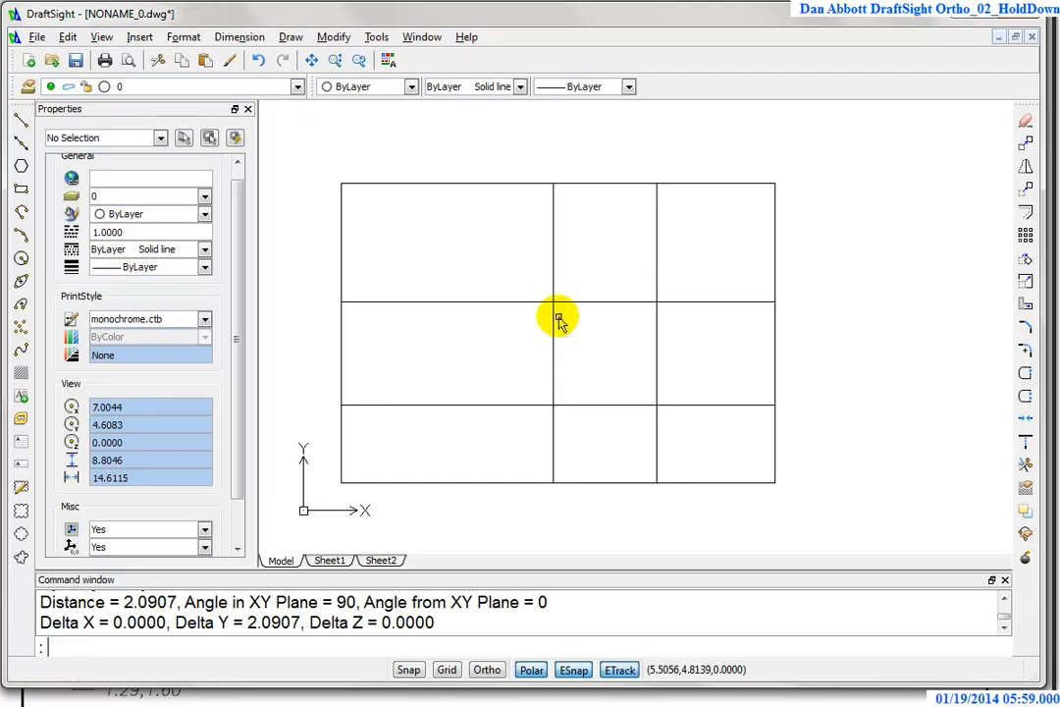
key("Return")
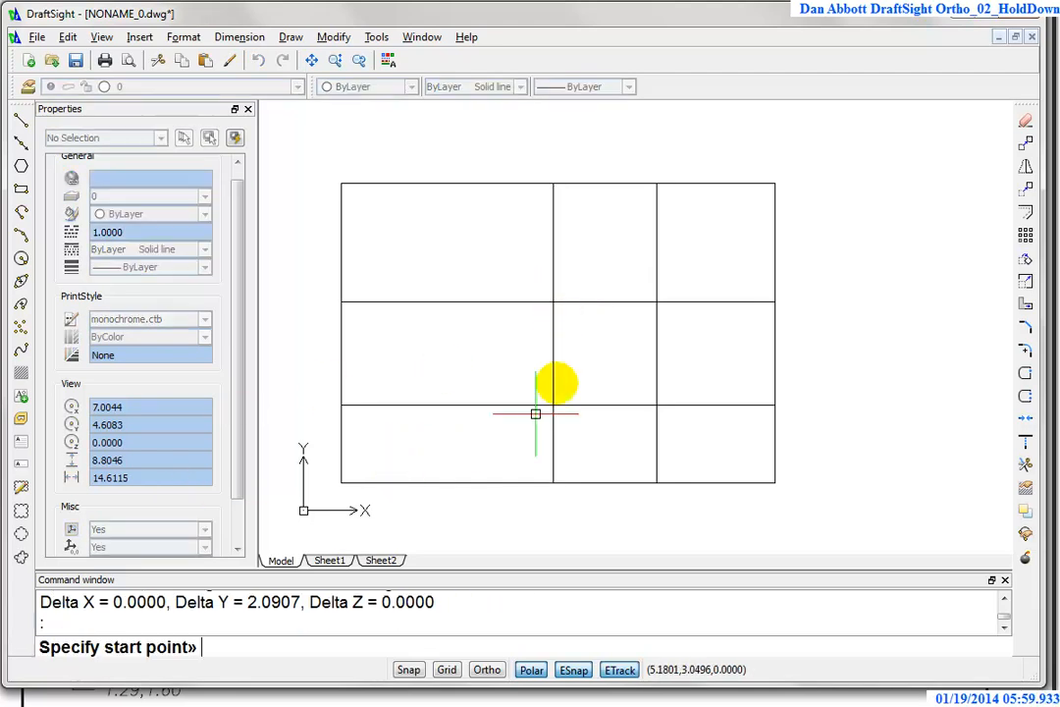
left_click(553, 302)
left_click(552, 405)
key("Escape")
key("Escape")
- Measure the top view's depth along its right vertical line
key("Return")
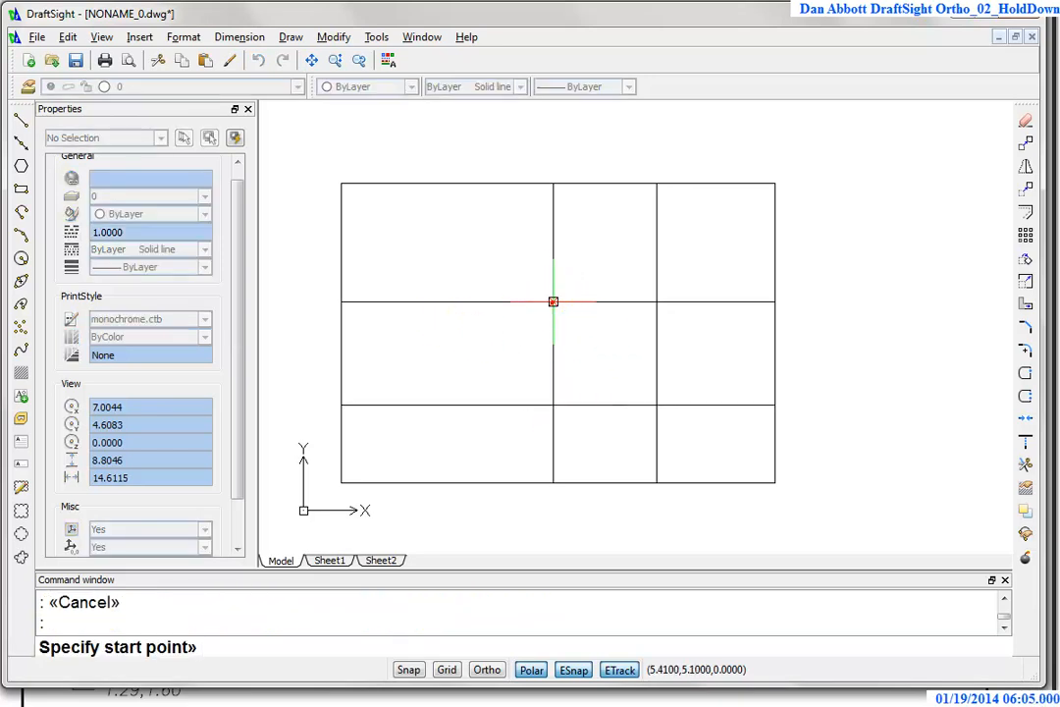
left_click(553, 302)
left_click(553, 184)
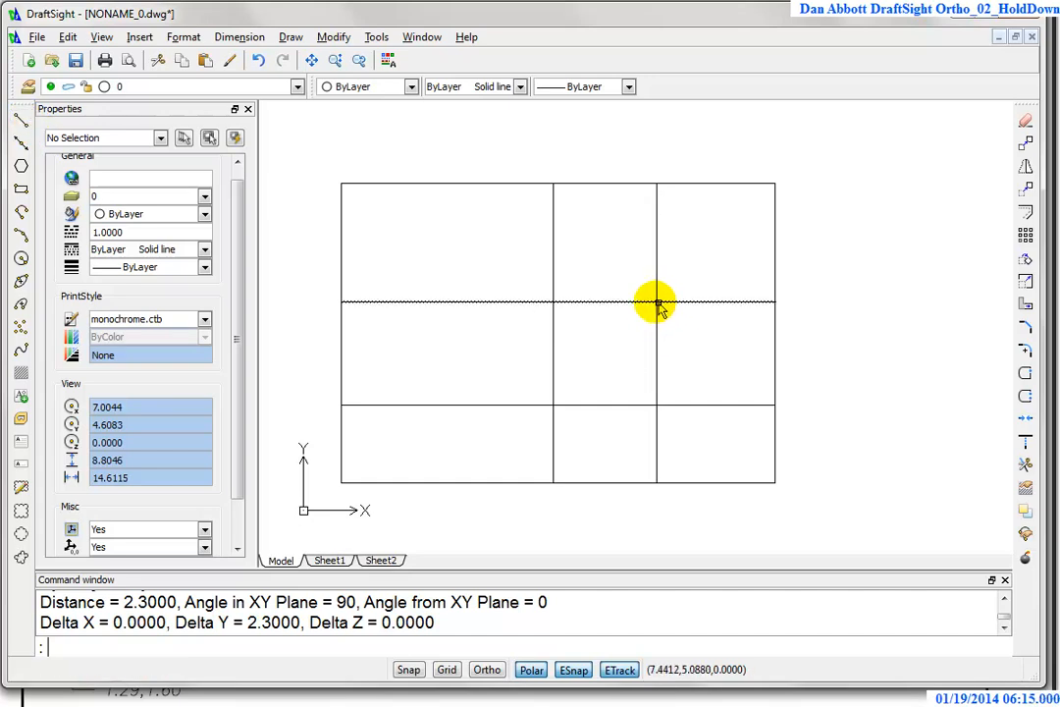
- Draw a diagonal miter line across the upper-right cell, from its lower-left corner to its upper-right corner
left_click(22, 120)
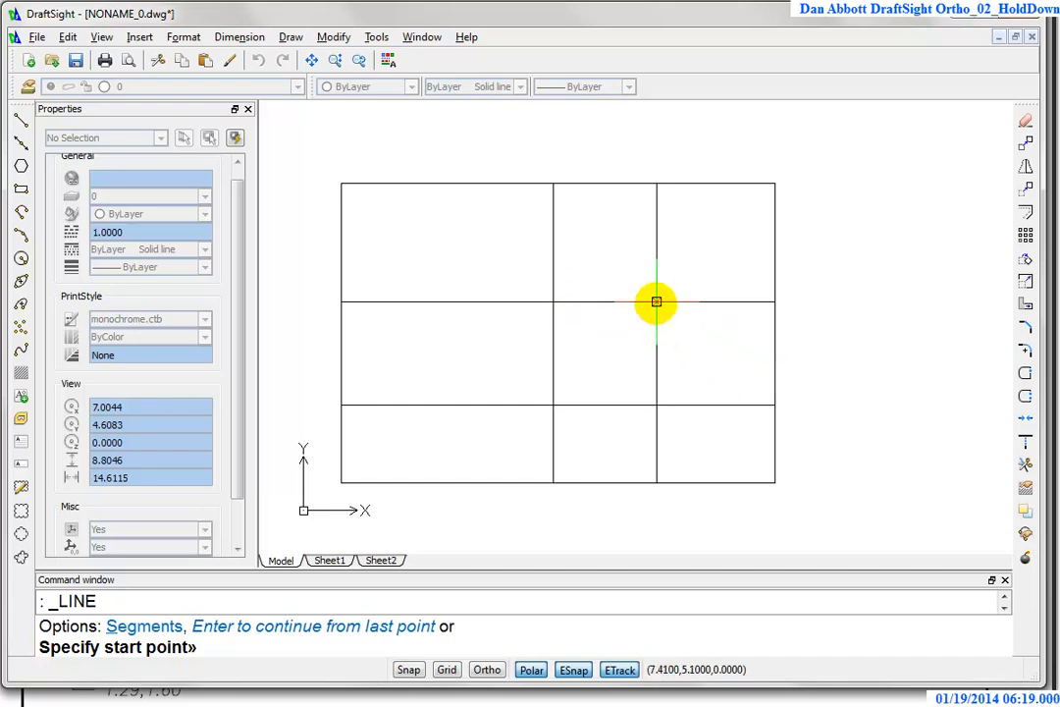
left_click(657, 301)
left_click(774, 184)
right_click(777, 185)
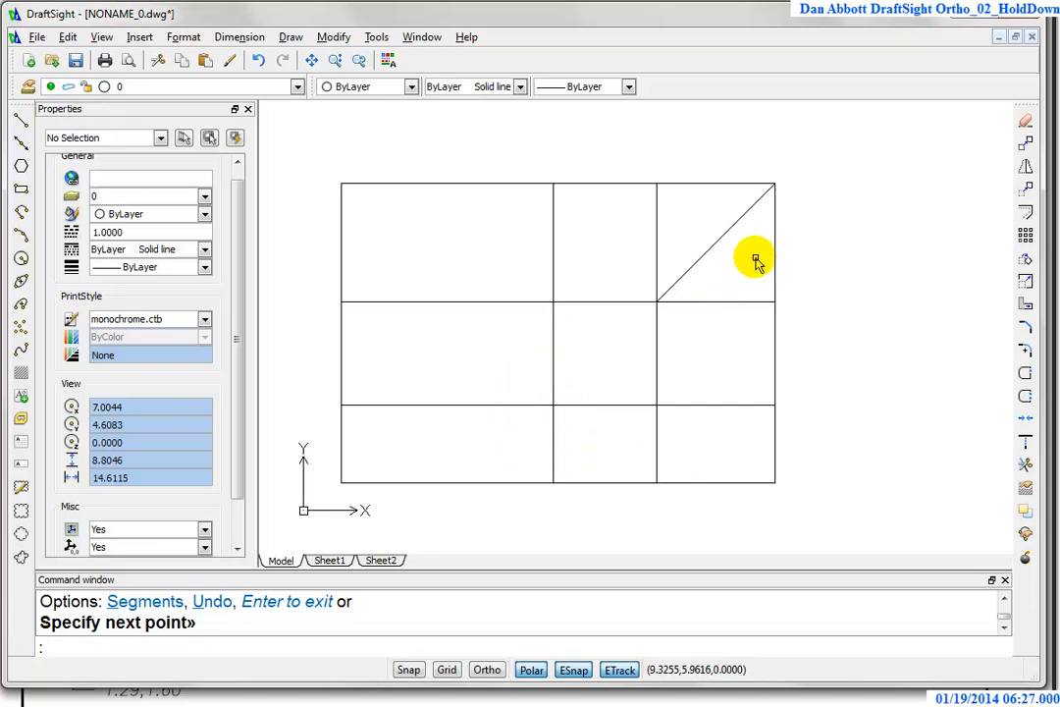
key("Escape")
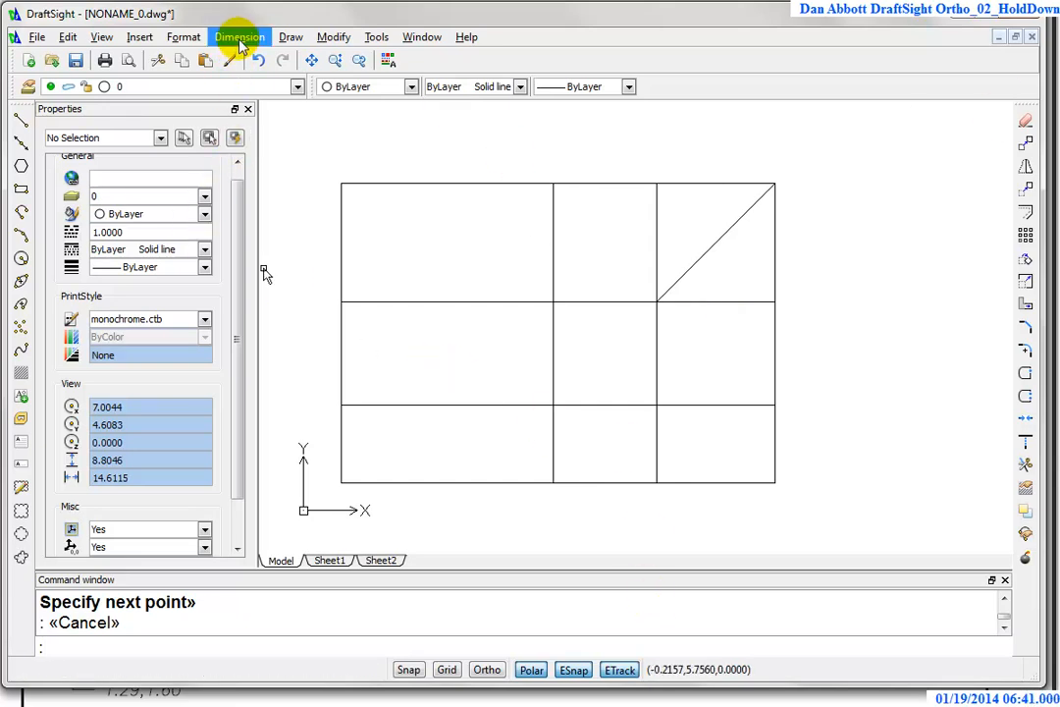
- Add an angular dimension between the diagonal line and the horizontal line at its lower end, placed outside the grid
left_click(238, 38)
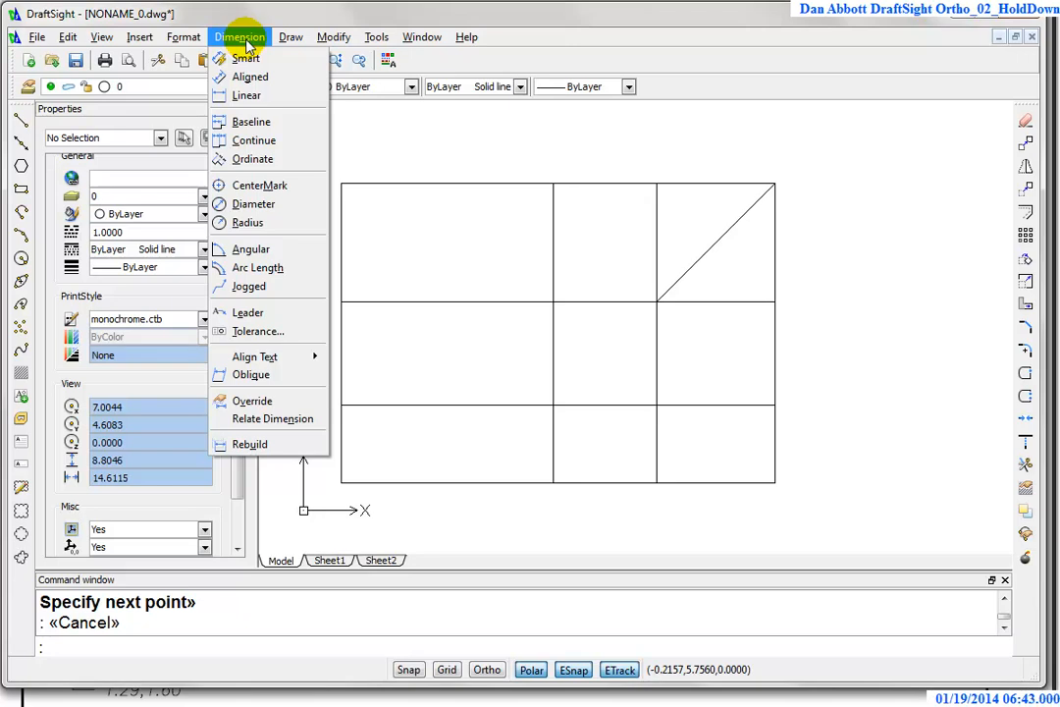
left_click(245, 250)
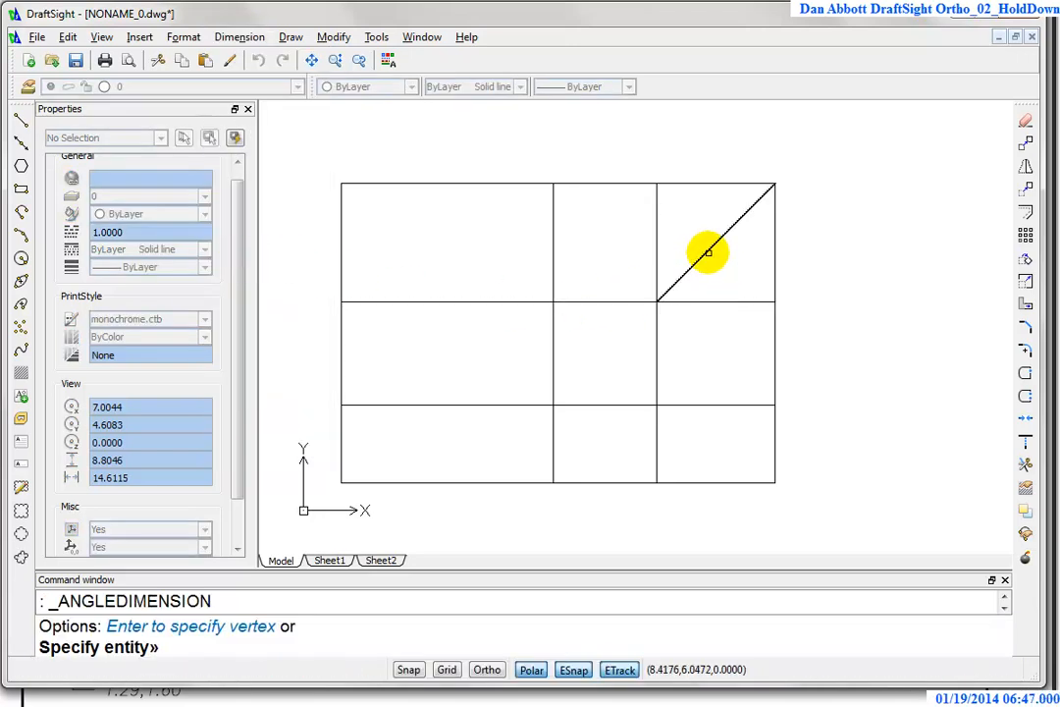
left_click(707, 253)
left_click(707, 304)
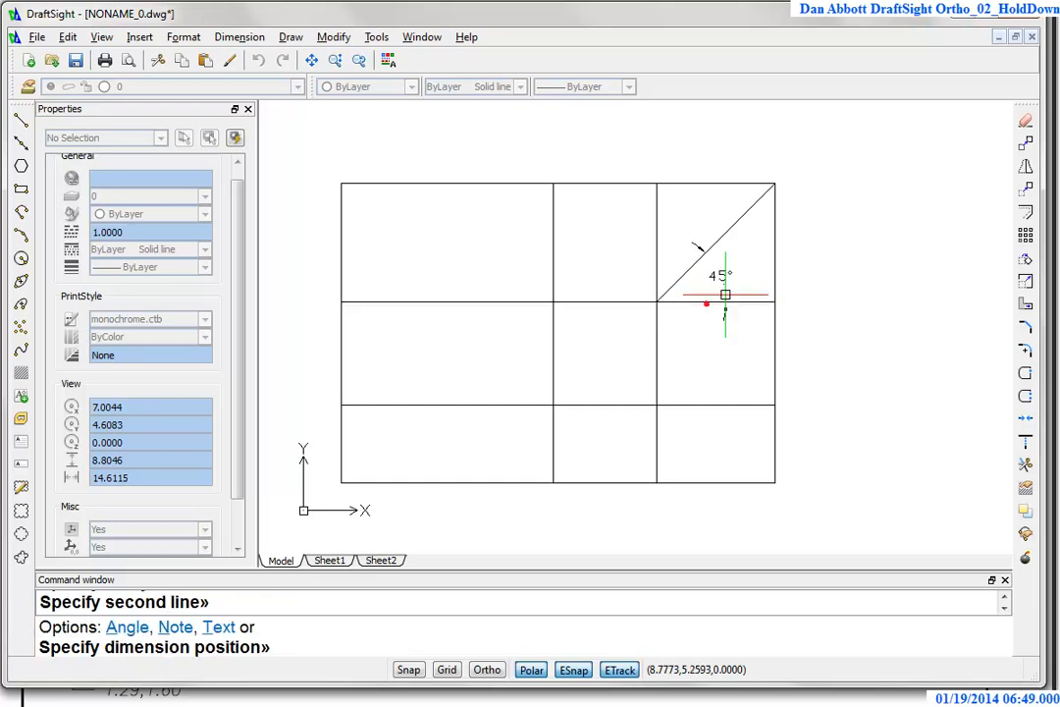
left_click(857, 257)
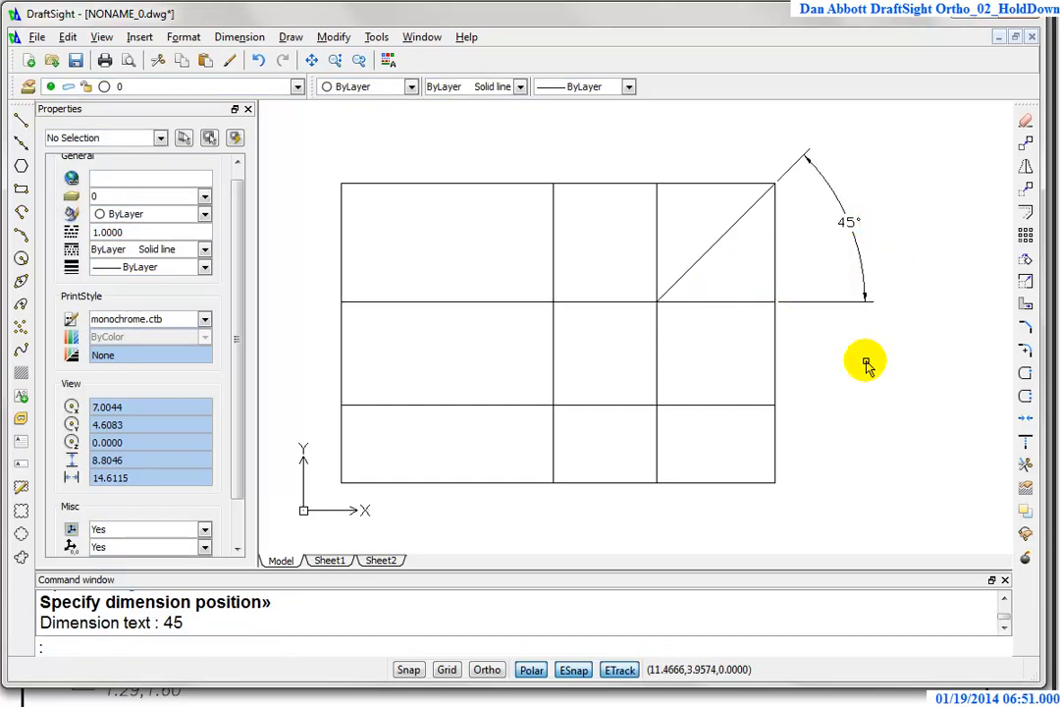
- Set the angular dimension's precision to eight decimal places (0.00000000)
left_click(857, 253)
left_click(241, 262)
left_click_drag(237, 310, 208, 500)
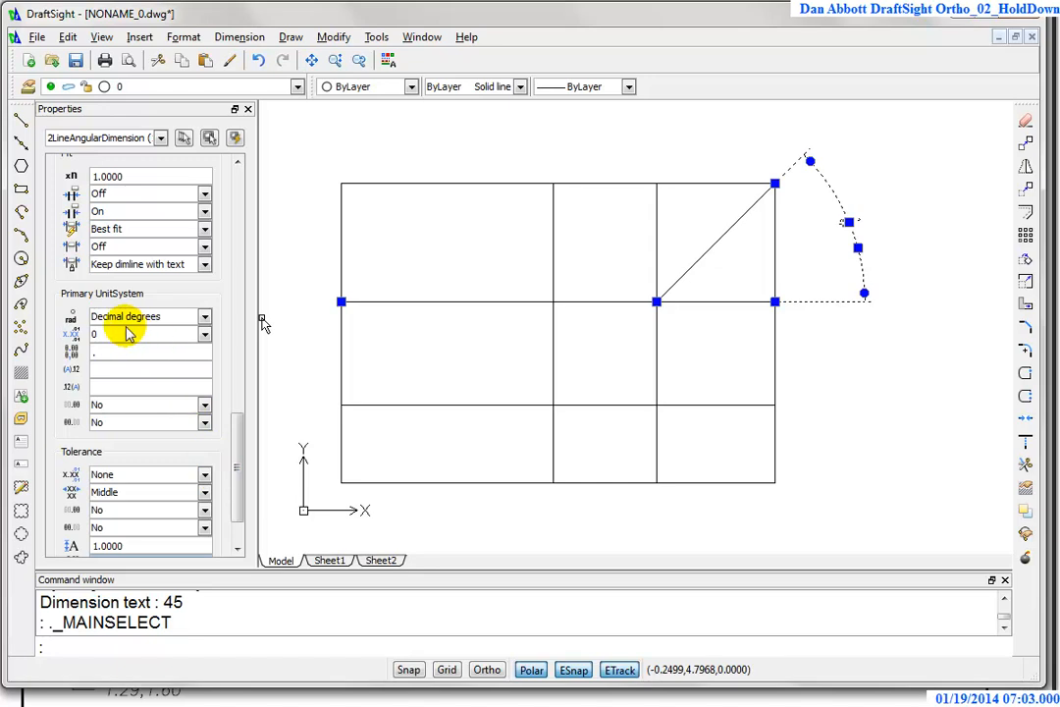
left_click(206, 337)
left_click(153, 442)
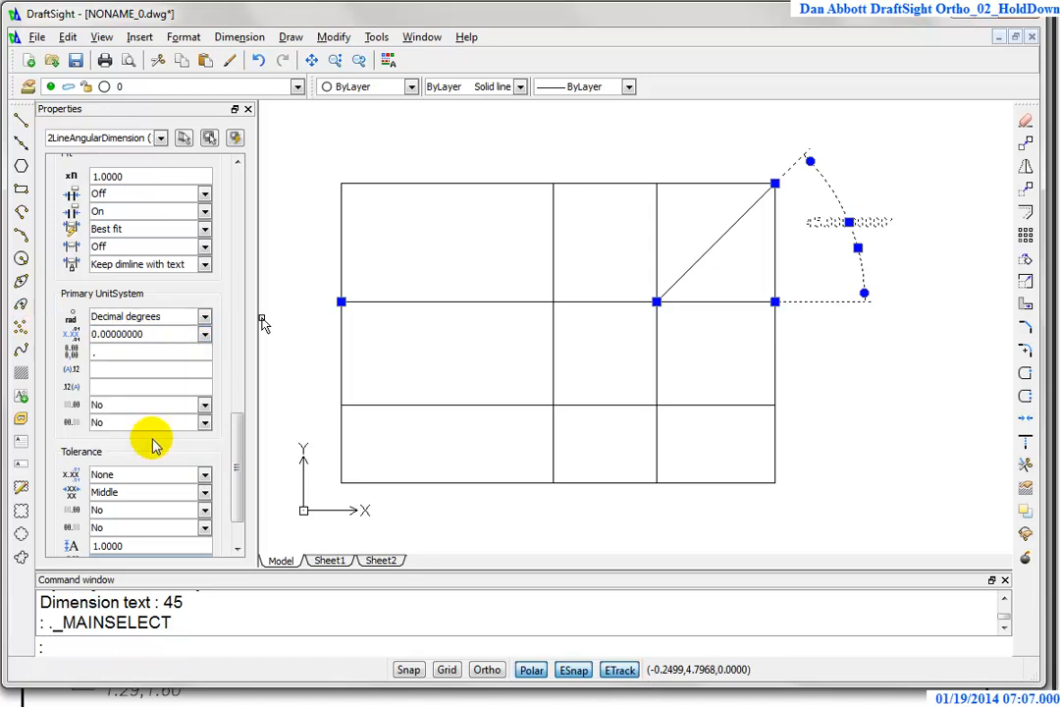
left_click(904, 374)
key("Escape")
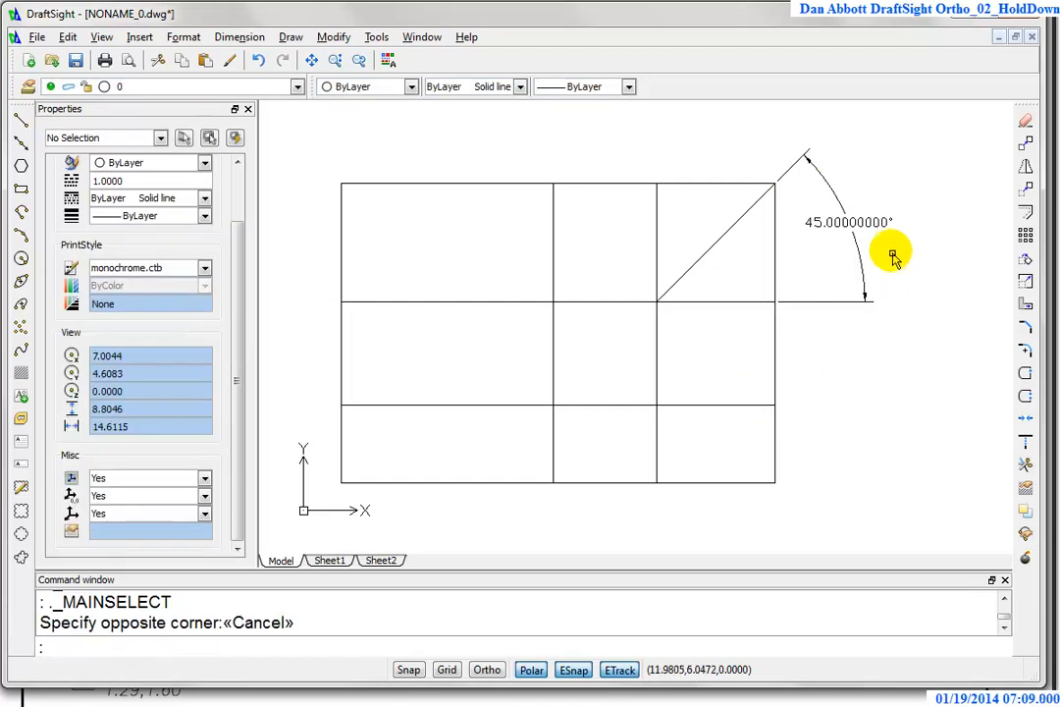
key("Escape")
- Delete the angular dimension and the diagonal line in the upper-right cell
left_click(908, 190)
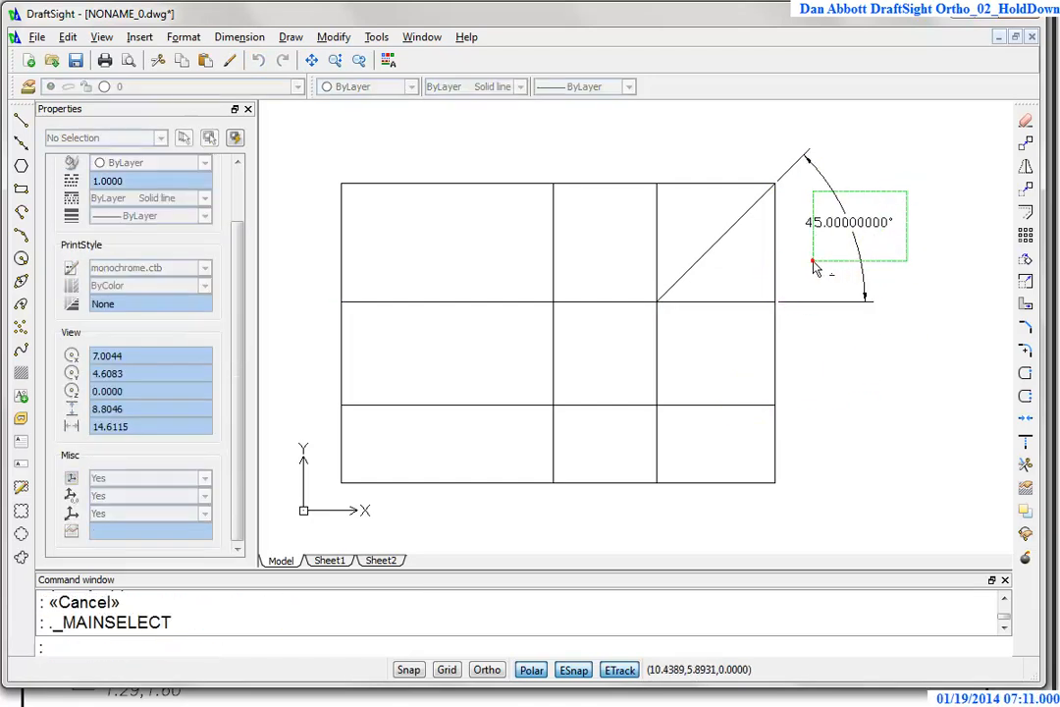
left_click(812, 261)
key("Delete")
left_click(710, 246)
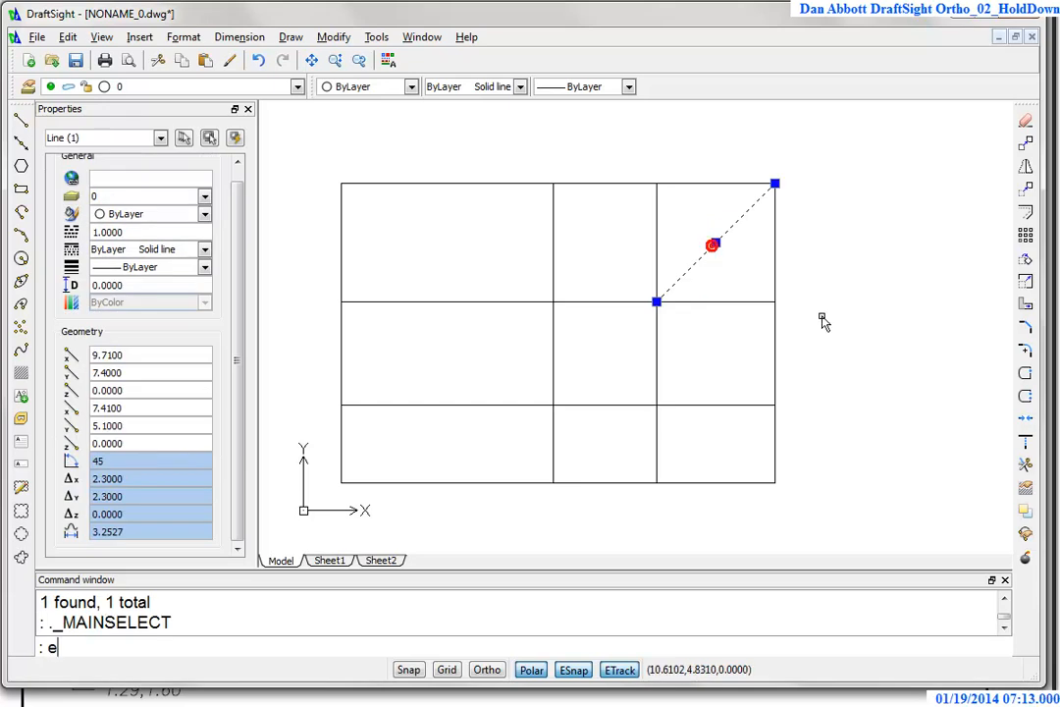
key("Delete")
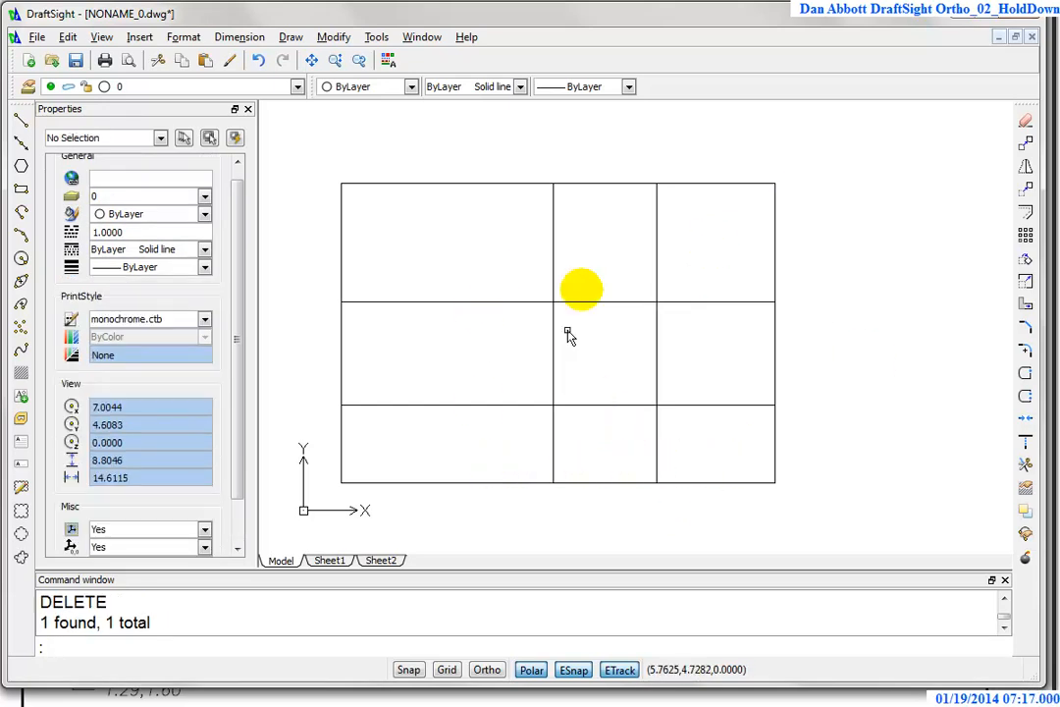
left_click(611, 154)
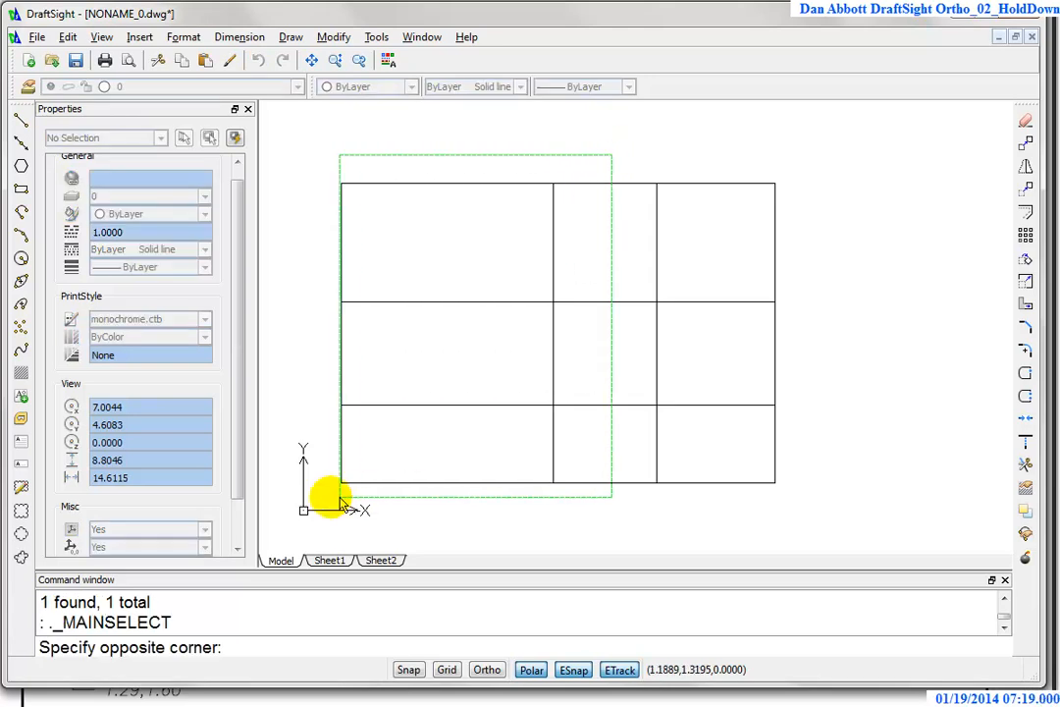
left_click(307, 503)
left_click(836, 370)
key("Escape")
key("Escape")
- Draw the miter line from the inner corner of the upper-right cell to the outer corner of the layout
type("l")
key("Return")
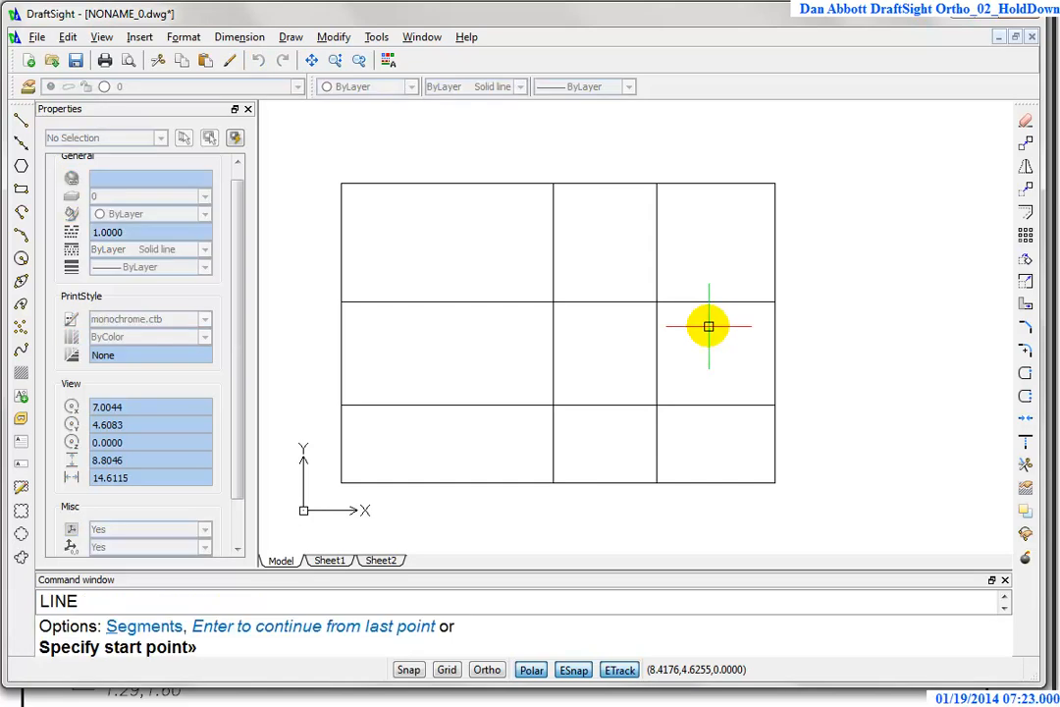
left_click(657, 301)
left_click(774, 184)
right_click(638, 260)
key("Escape")
left_click(584, 135)
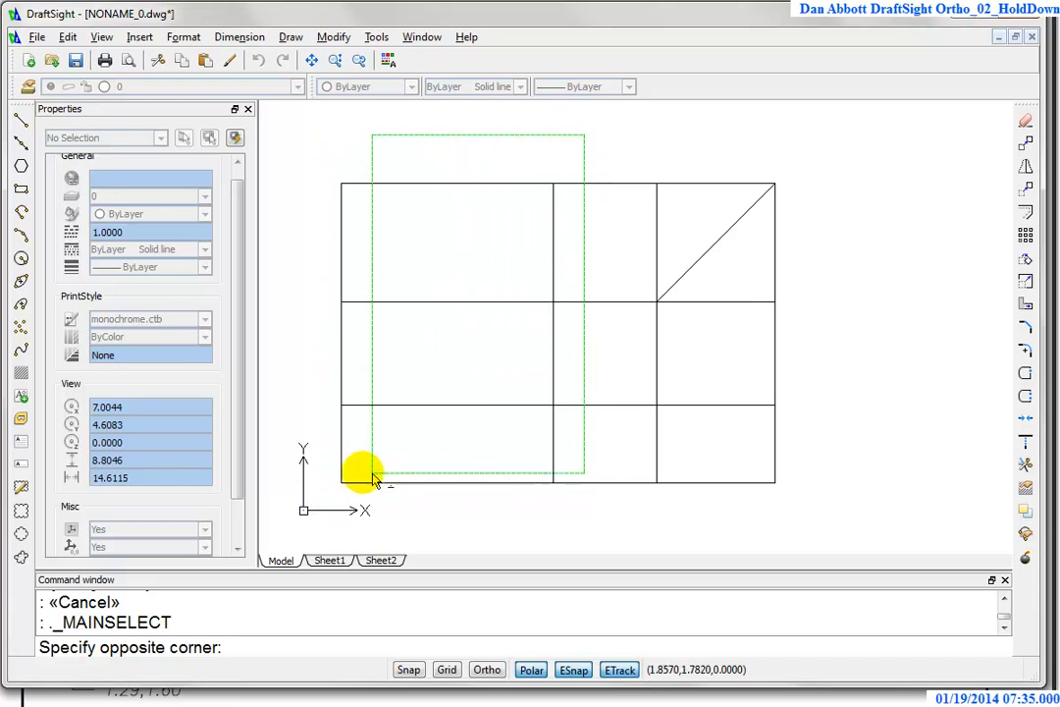
left_click(324, 502)
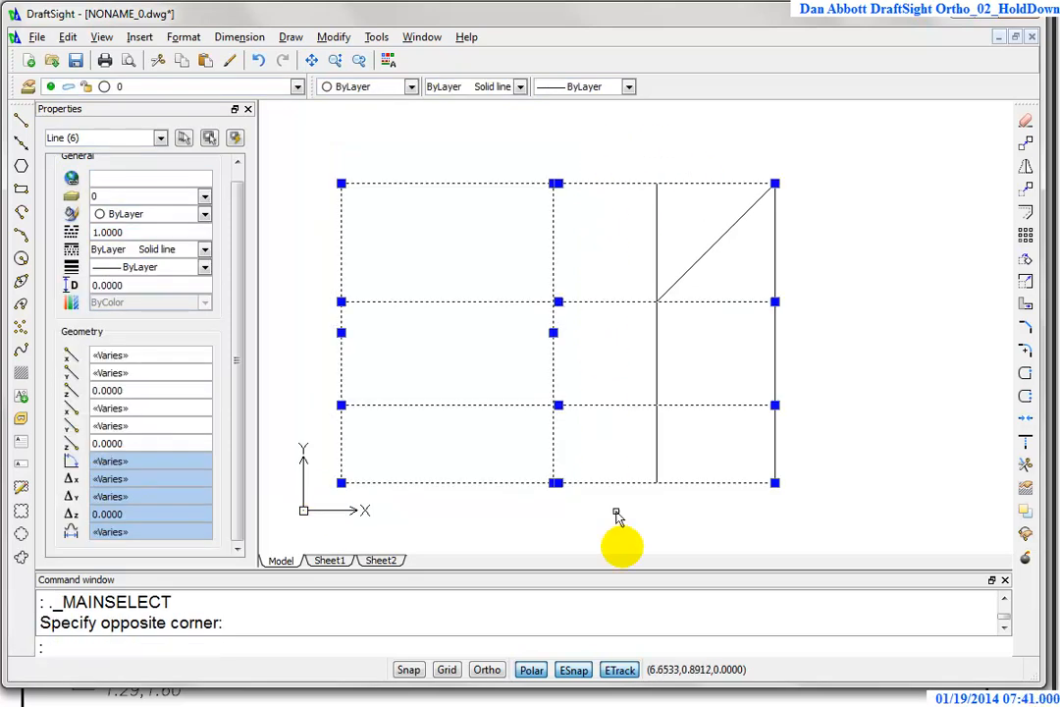
key("Escape")
key("Return")
left_click(316, 147)
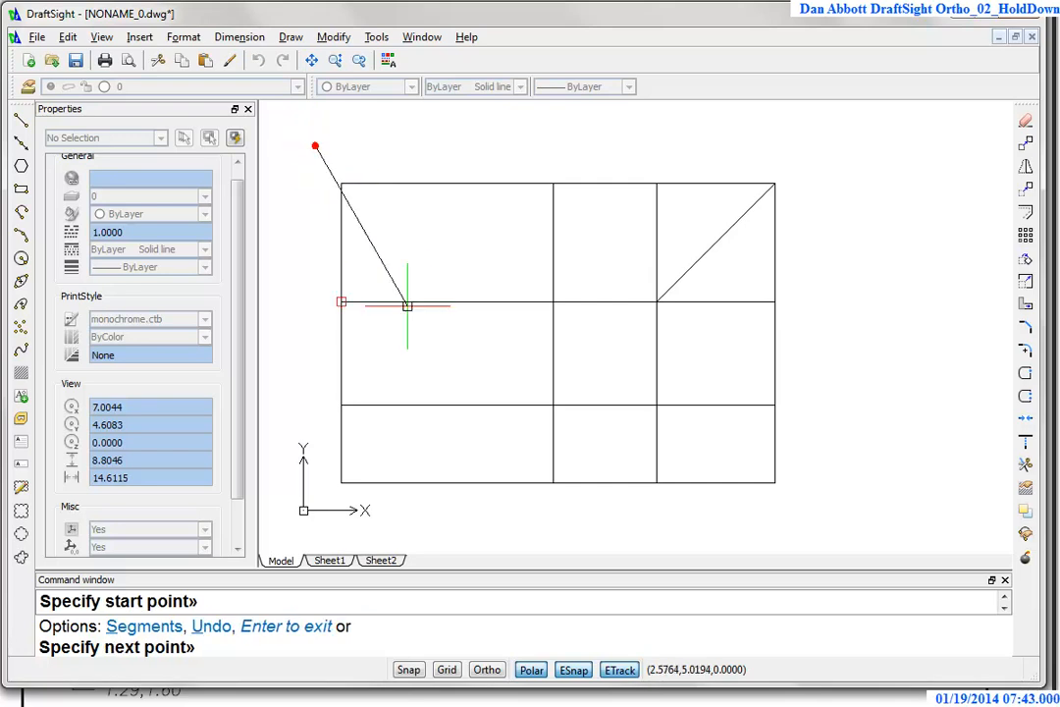
key("Escape")
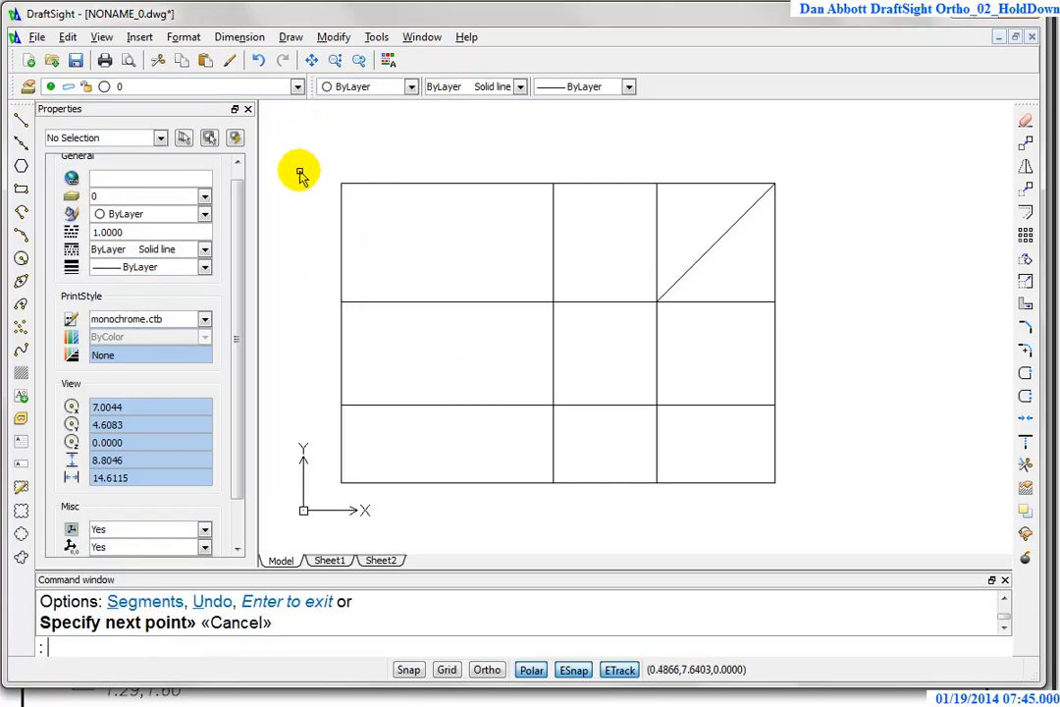
left_click(301, 139)
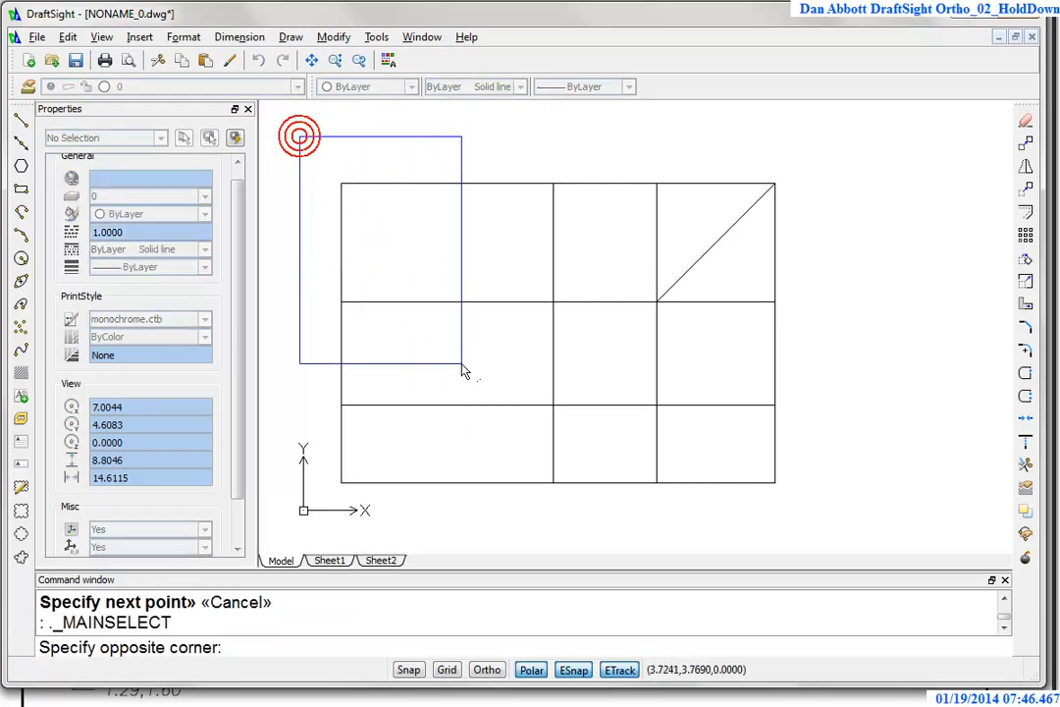
left_click(609, 517)
key("Escape")
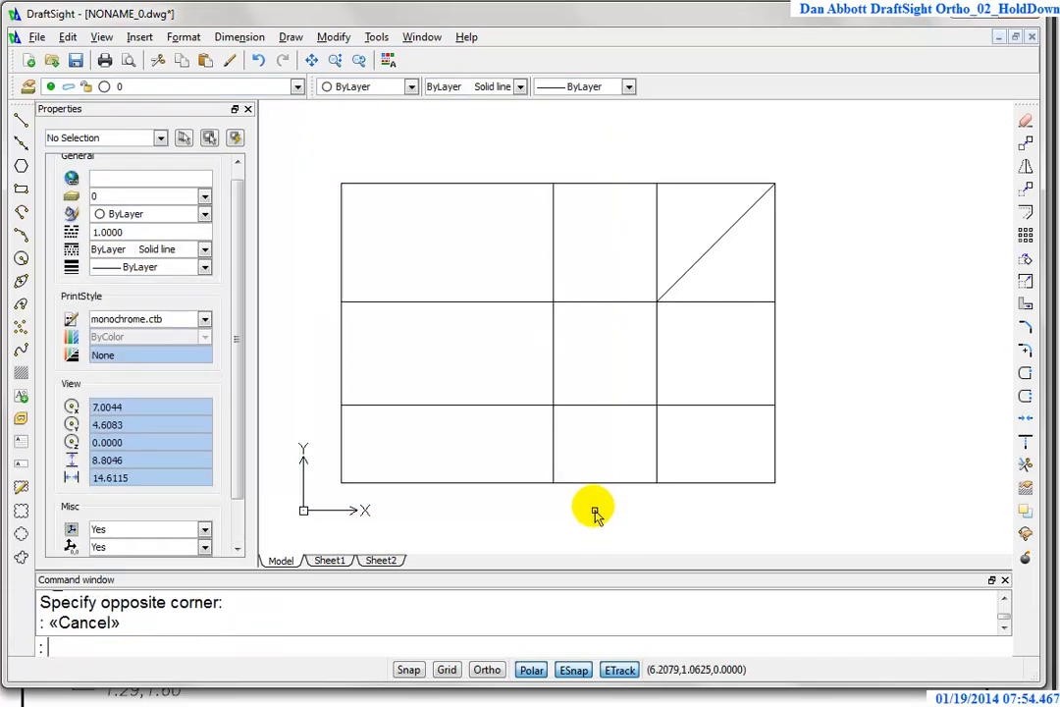
- Move all horizontal and vertical layout lines, but not the diagonal miter line, to the obj layer
left_click(615, 129)
left_click(321, 490)
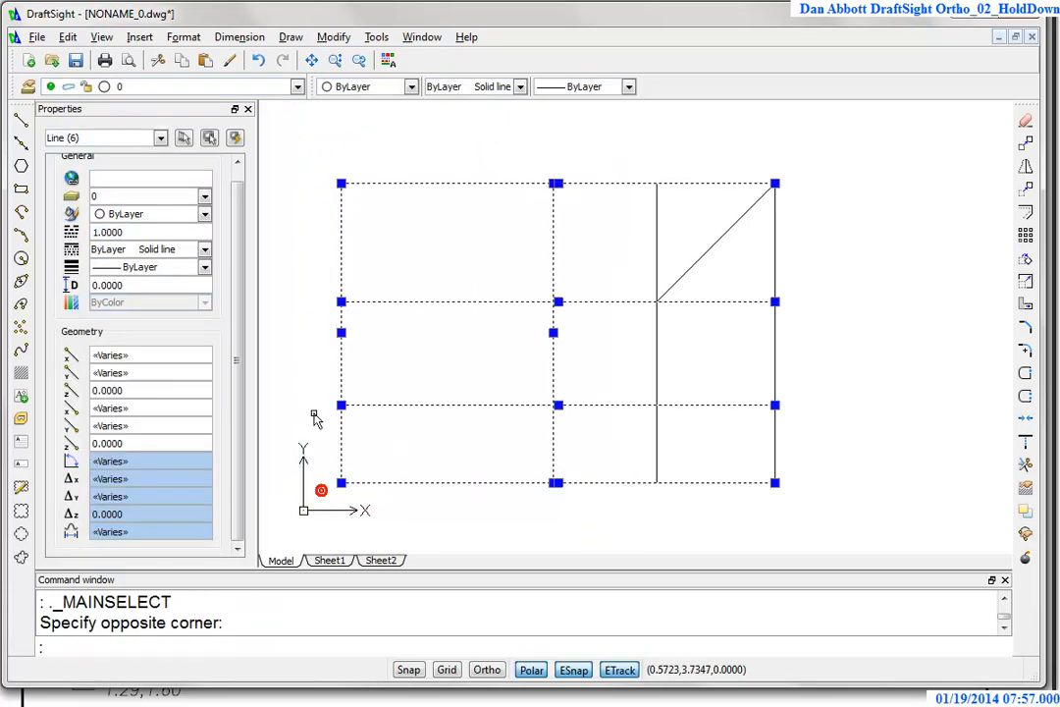
left_click(840, 386)
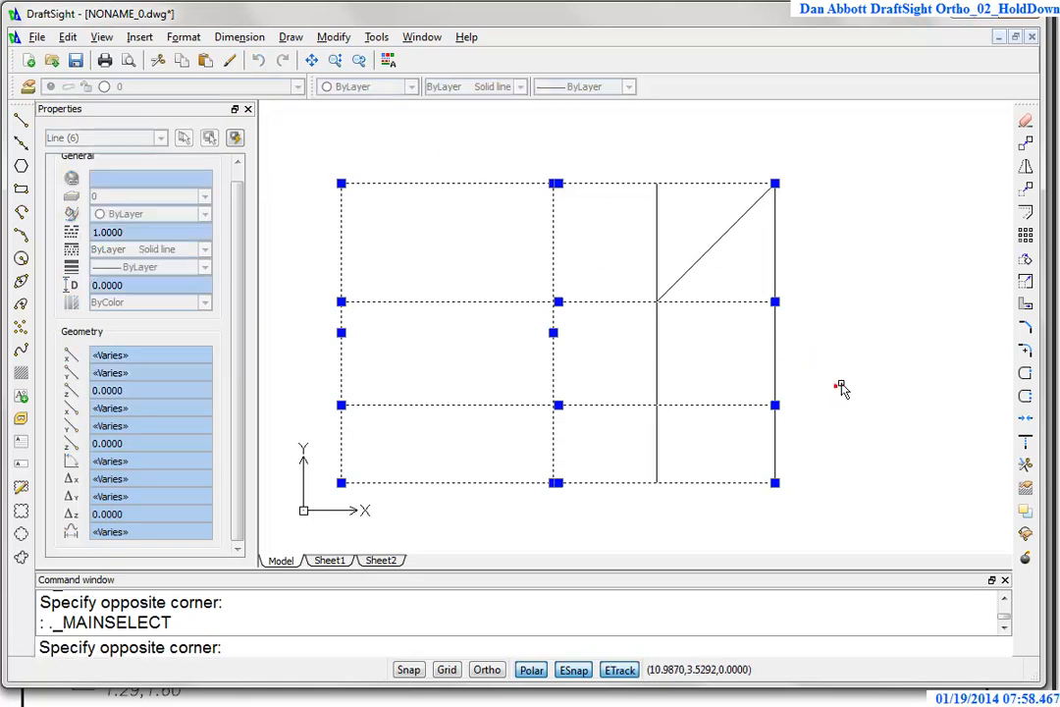
left_click(608, 514)
left_click(291, 87)
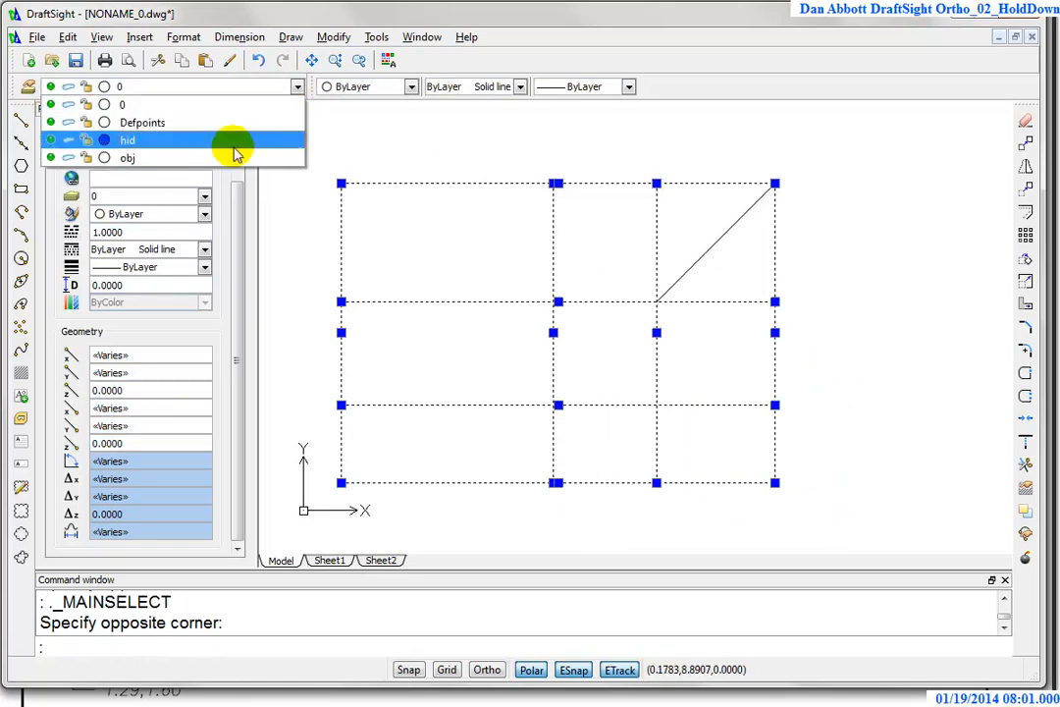
left_click(241, 140)
key("Escape")
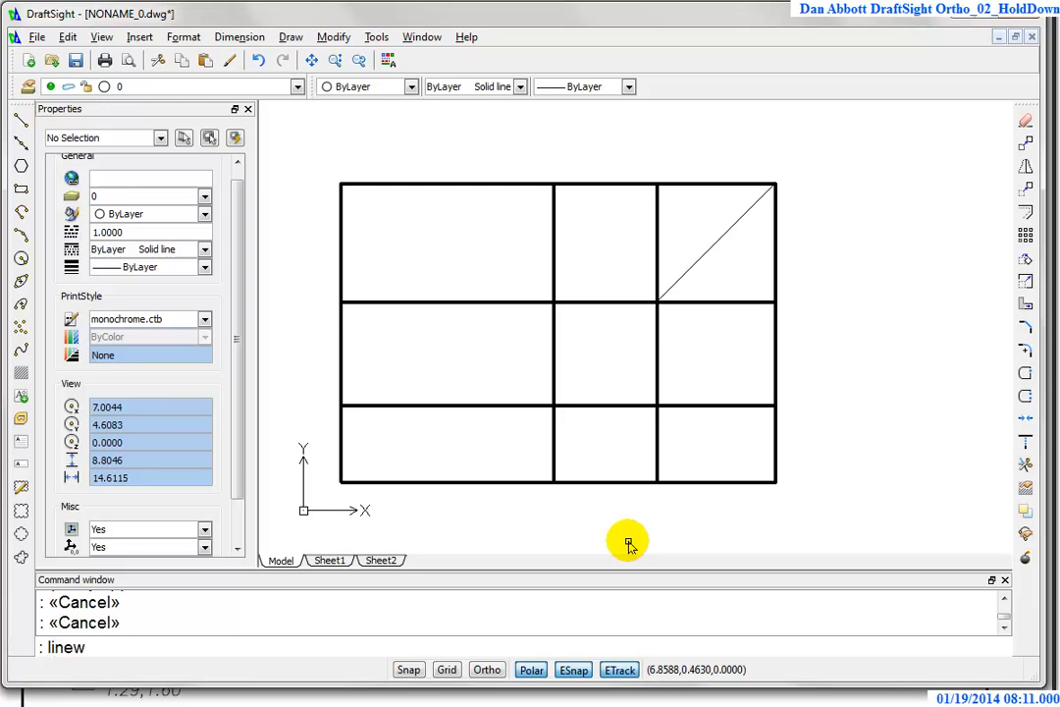
- Examine the line weight settings, including the weight display option and its scale, without changing them
type("ht")
key("Return")
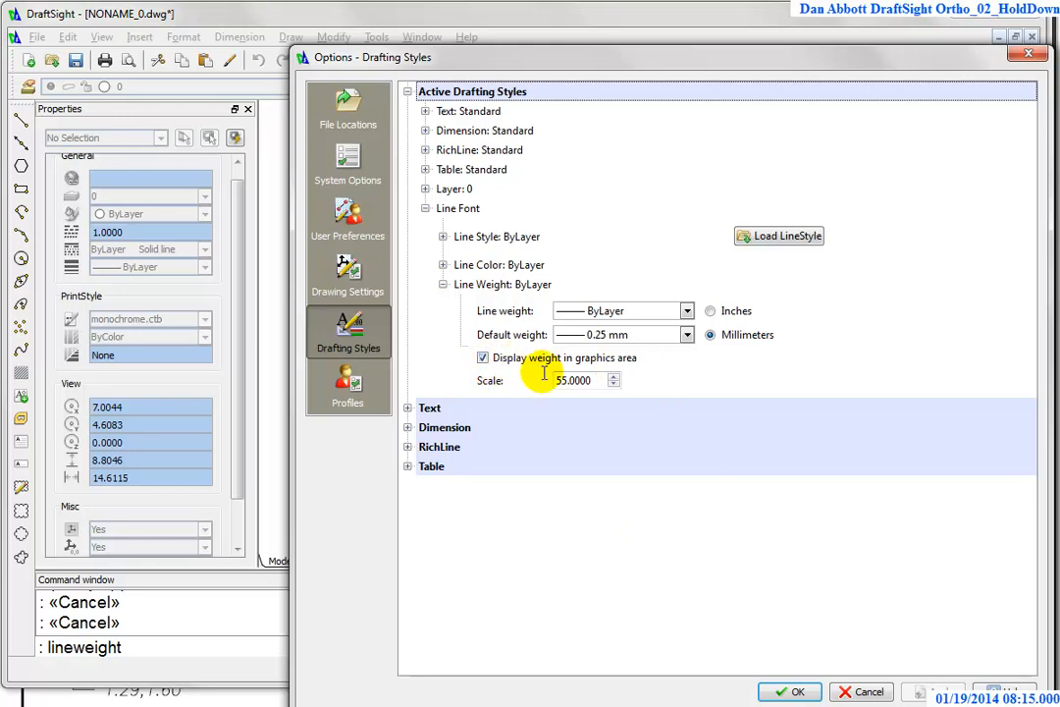
left_click(790, 691)
middle_click_drag(856, 430, 876, 444)
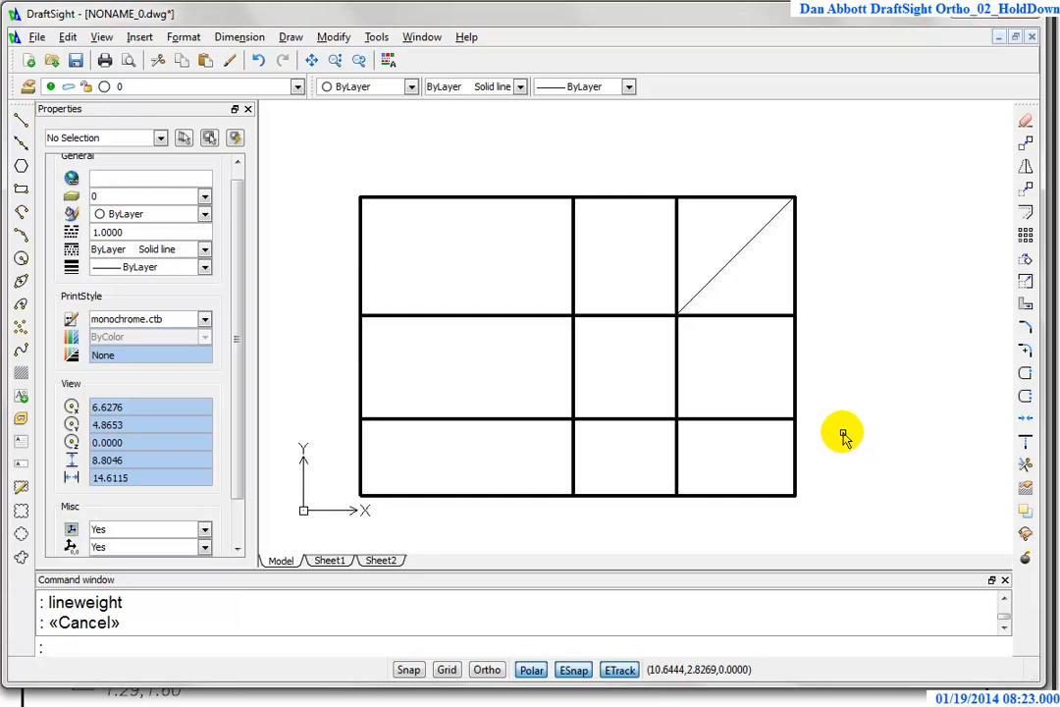
- Check the .94 step width on the reference drawing and offset the layout's leftmost vertical line 0.94 to the right
left_click(547, 695)
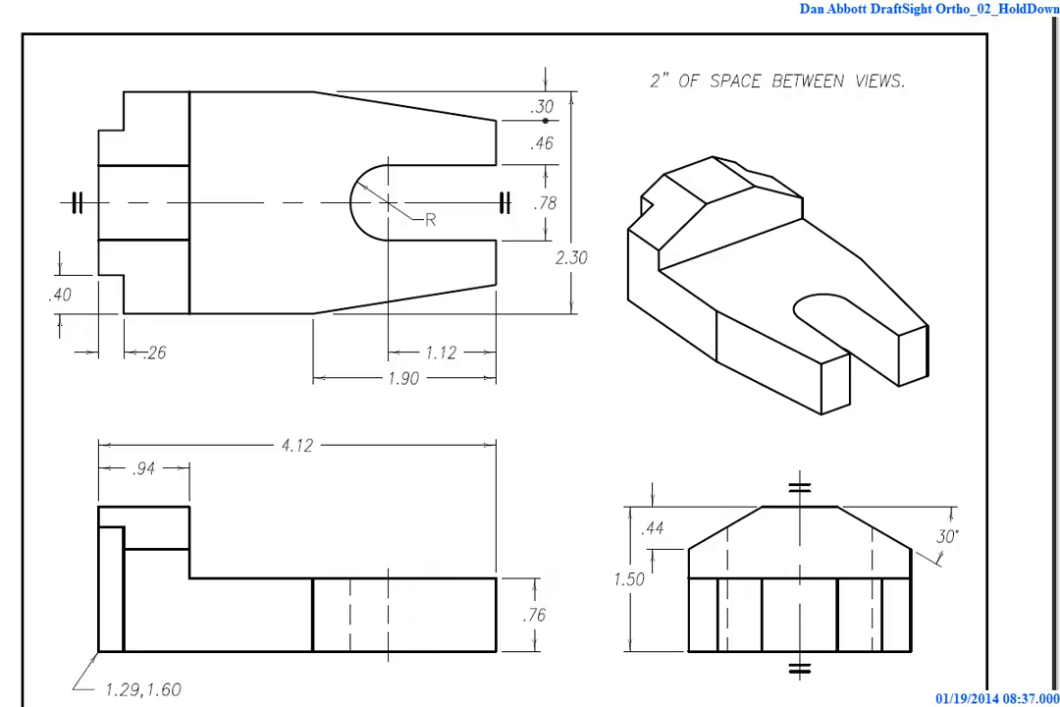
key("alt+Tab")
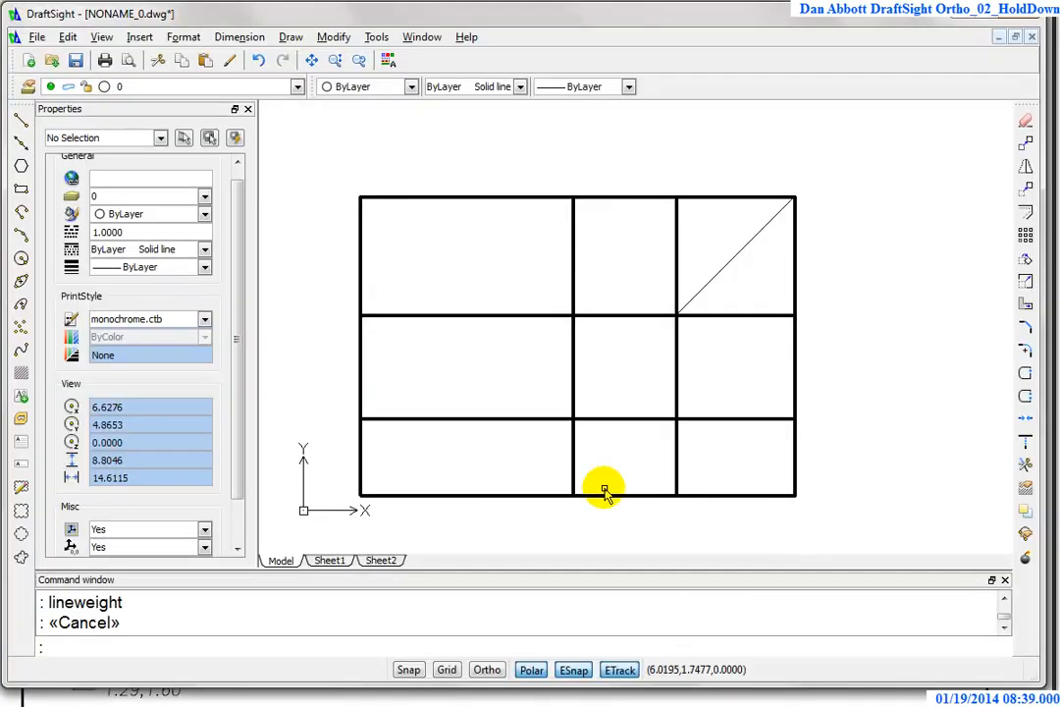
type("o")
key("Return")
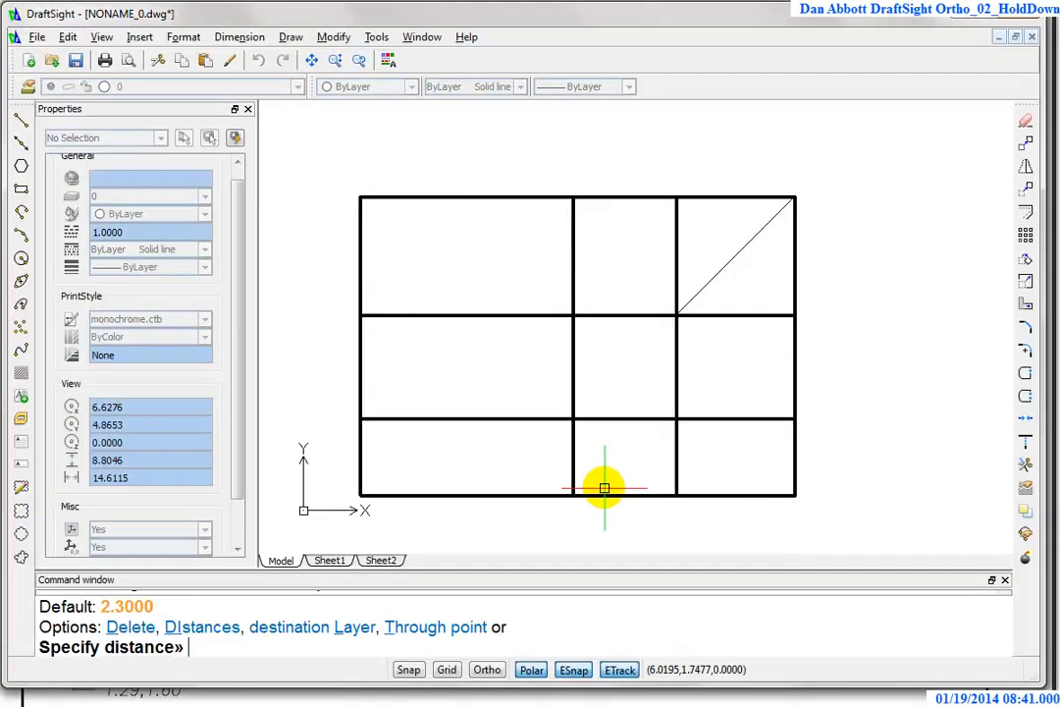
key("Return")
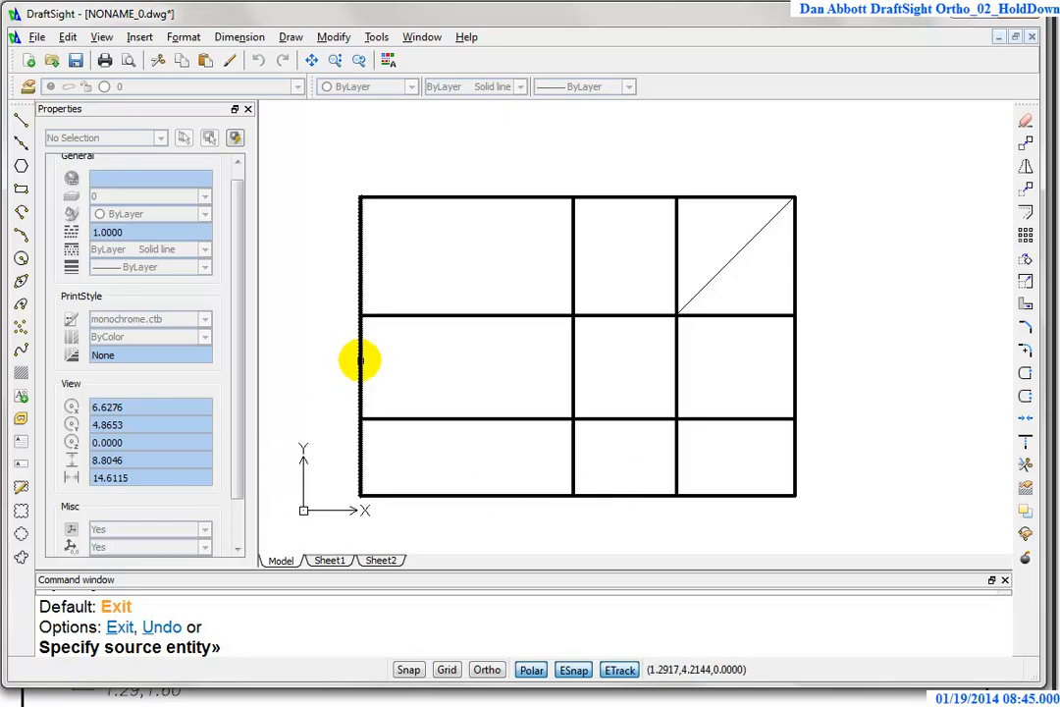
left_click(361, 361)
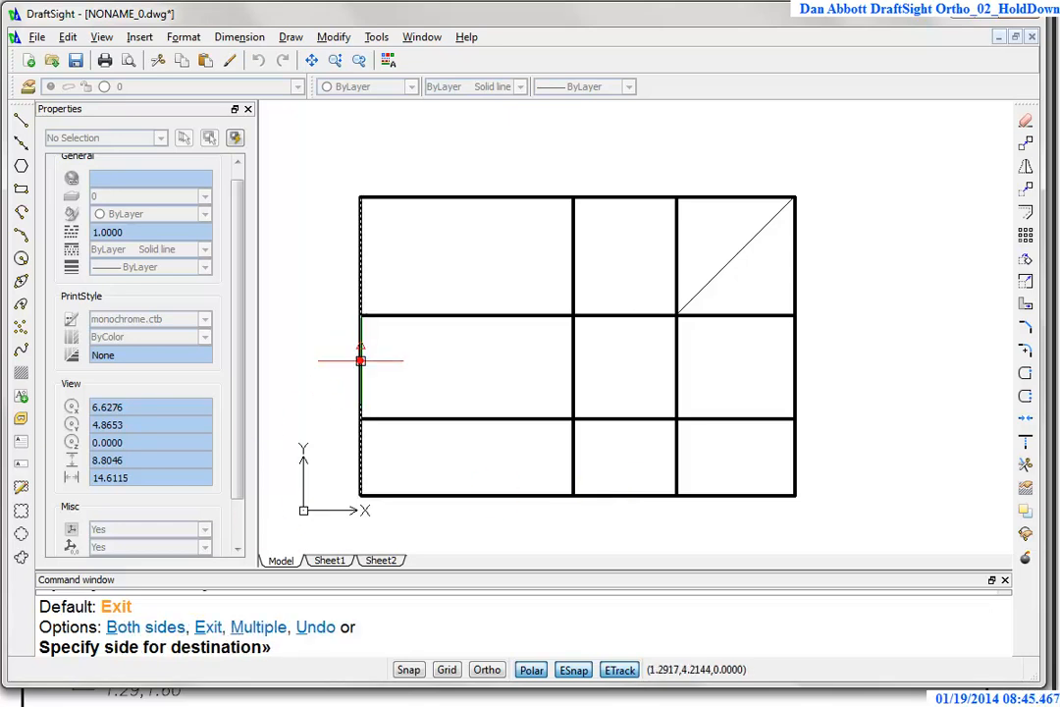
left_click(422, 372)
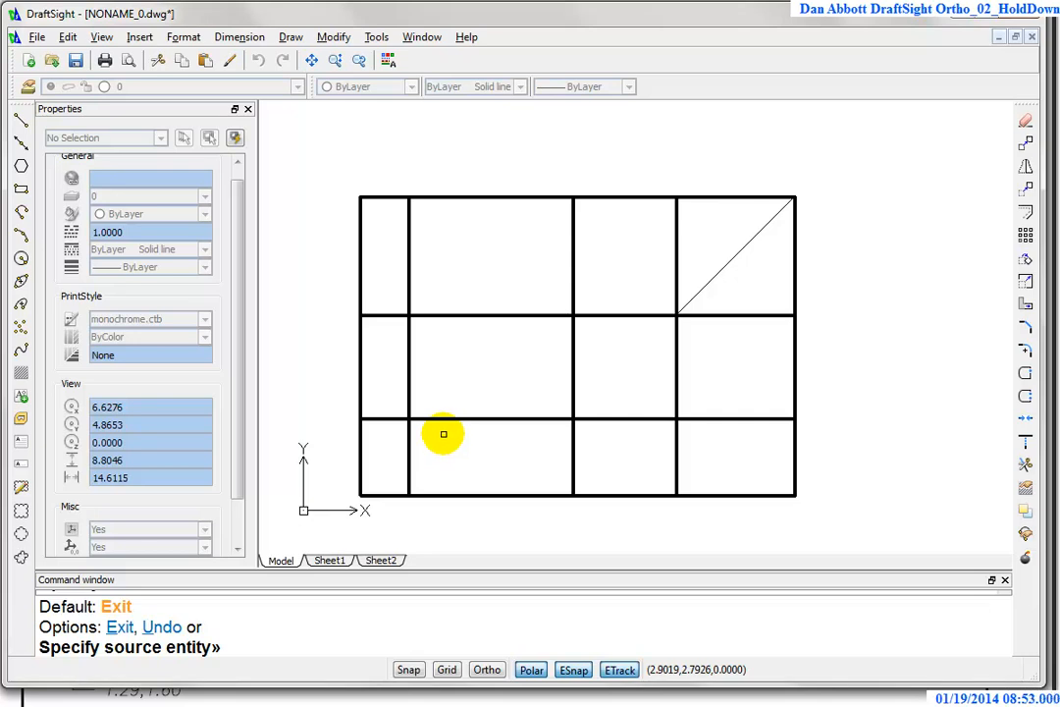
key("Escape")
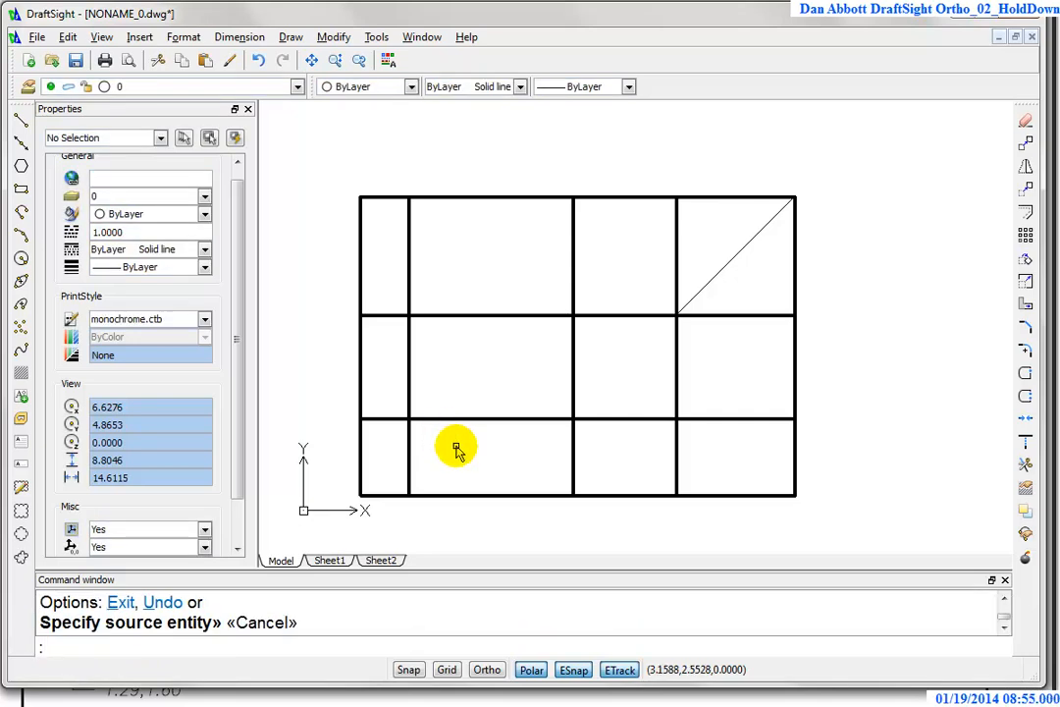
- Offset the bottom horizontal line of the layout upward by .76
key("Return")
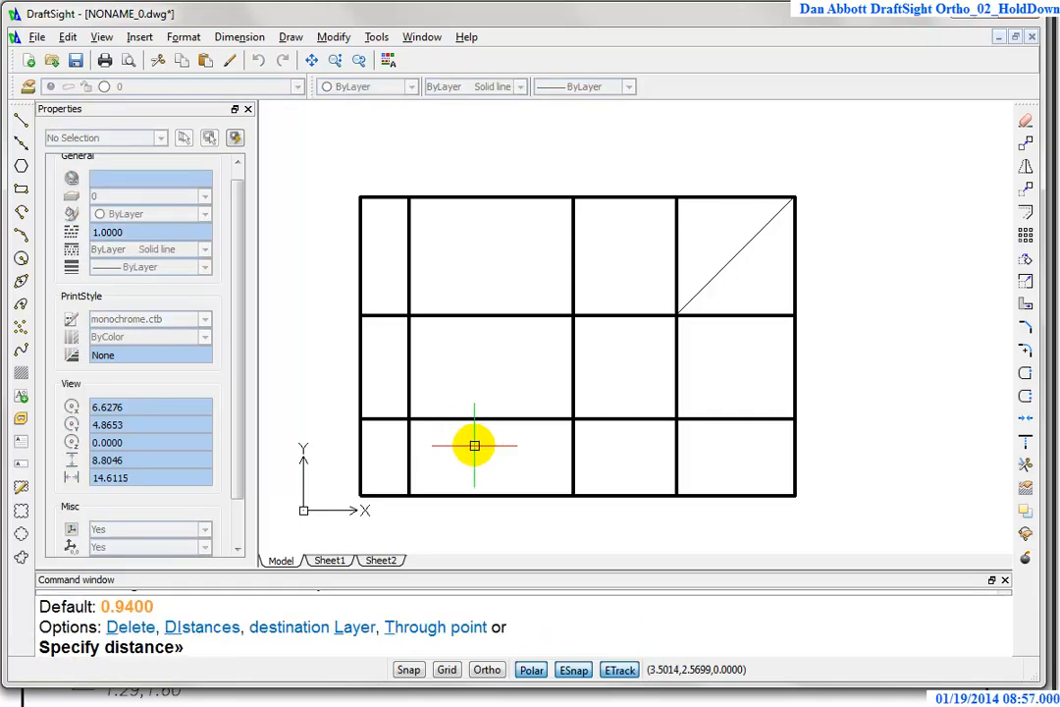
type(".76")
key("Return")
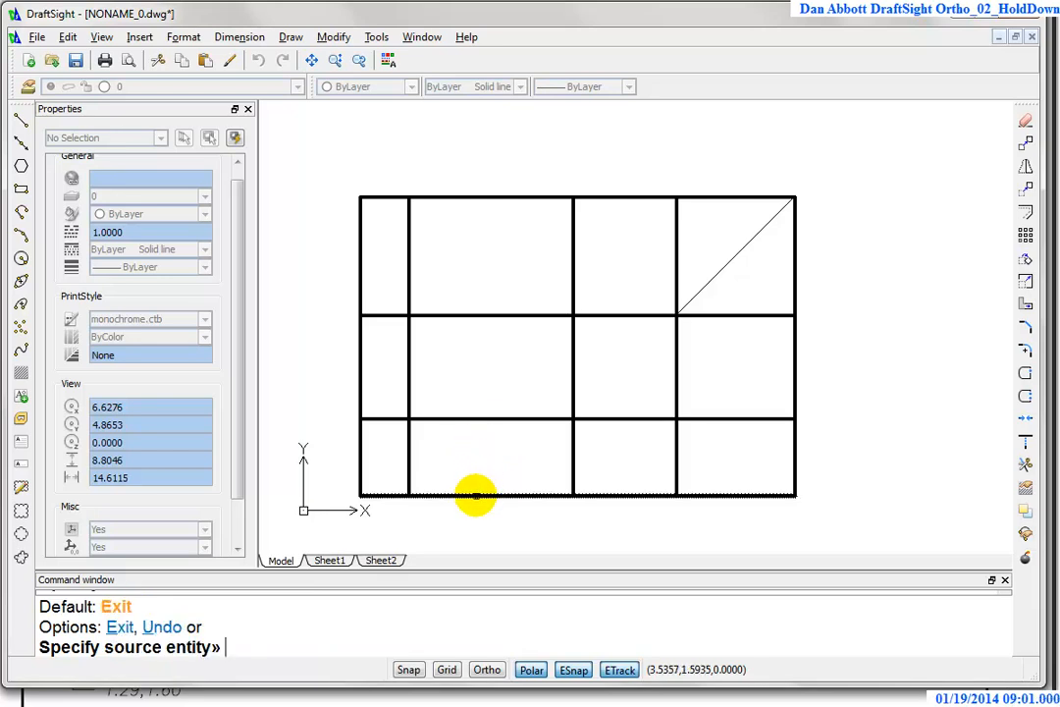
left_click(475, 496)
left_click(477, 452)
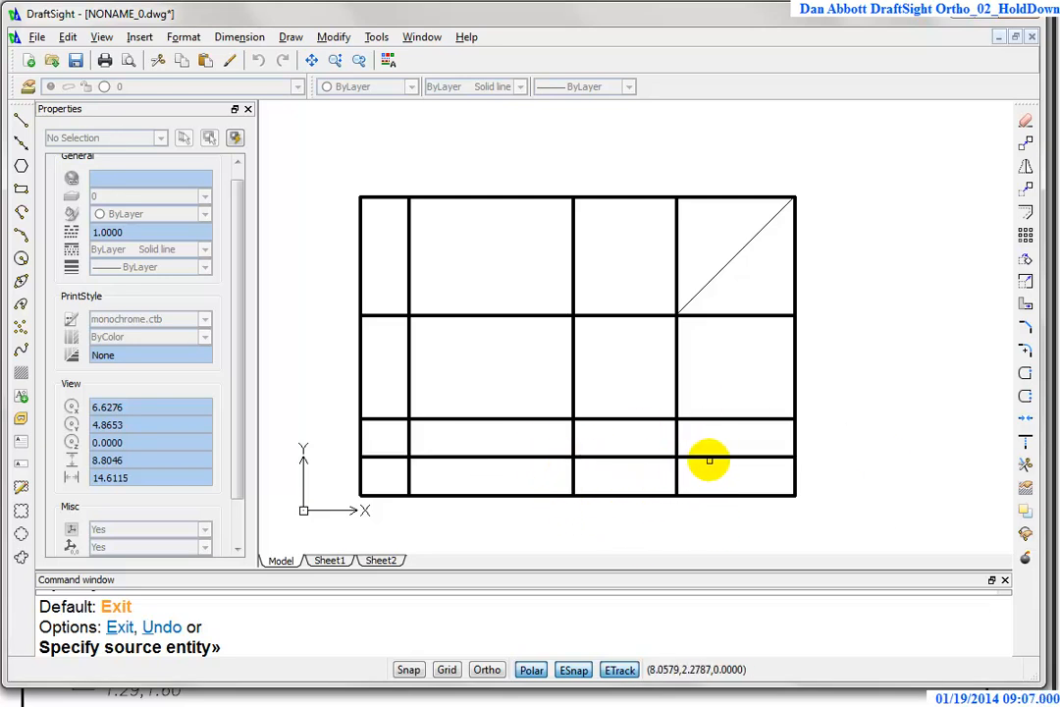
key("Escape")
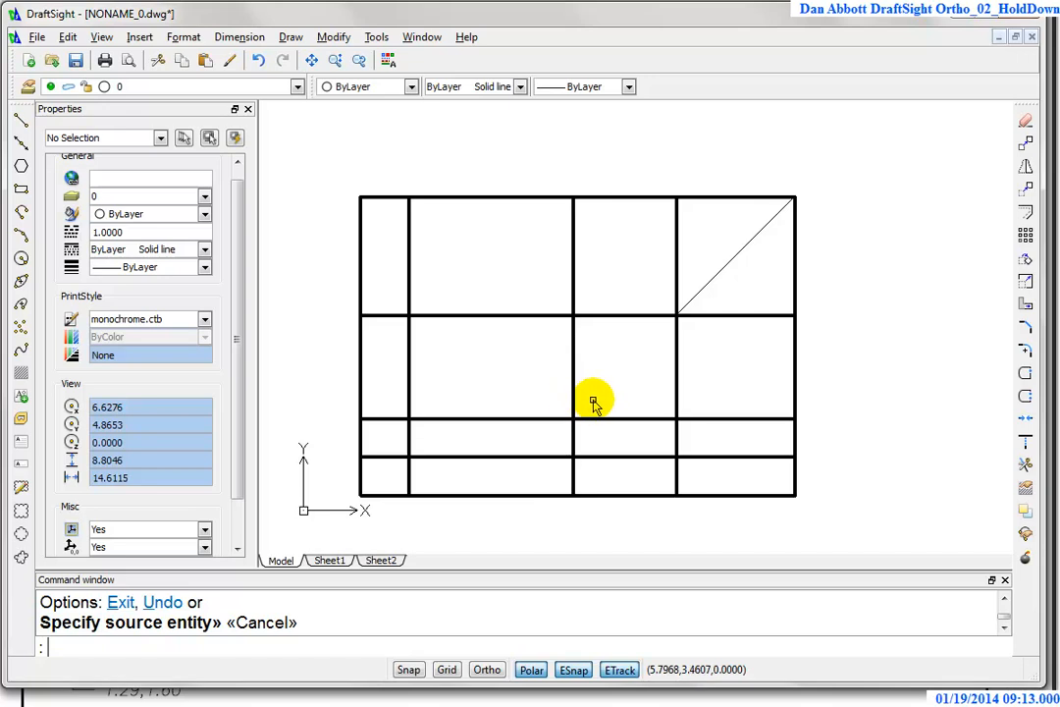
- Trim the front view to its L-shaped profile, using the inner vertical lines and the two horizontal lines above the base as cutting edges
left_click(1023, 464)
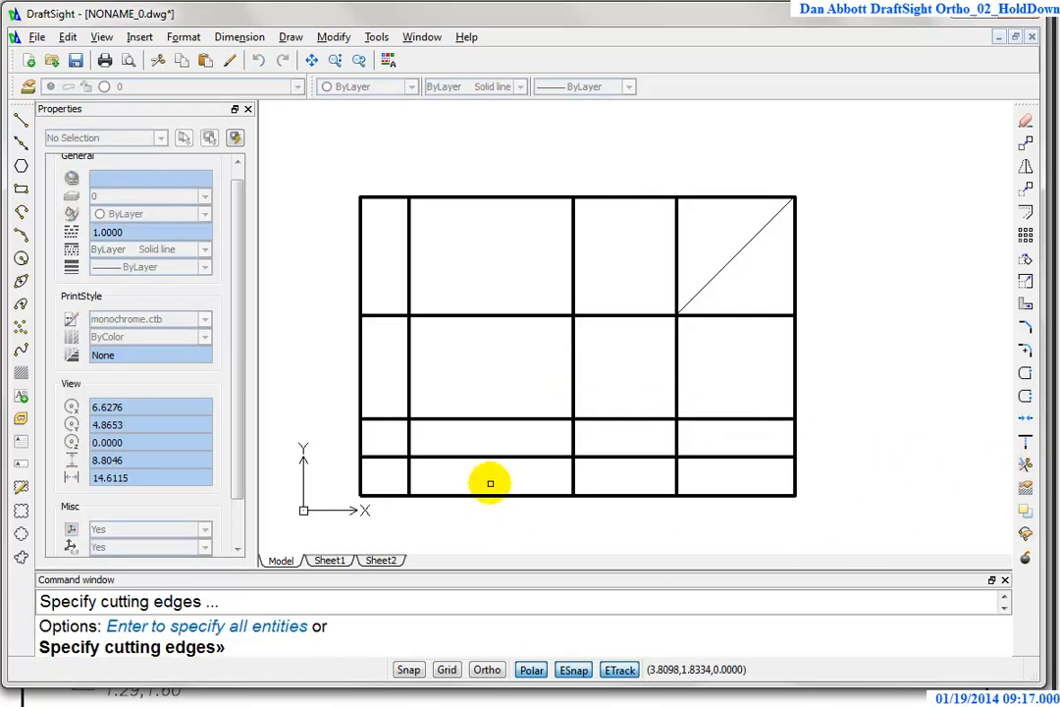
left_click(405, 467)
left_click(588, 374)
left_click(528, 388)
left_click(689, 373)
left_click(629, 385)
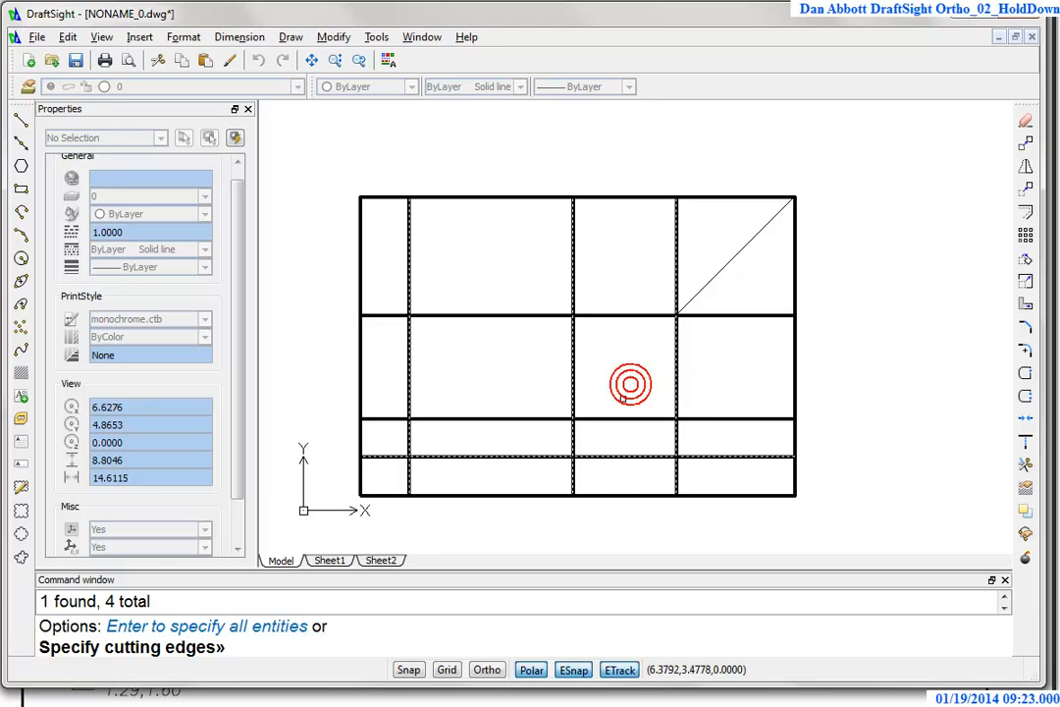
left_click(620, 400)
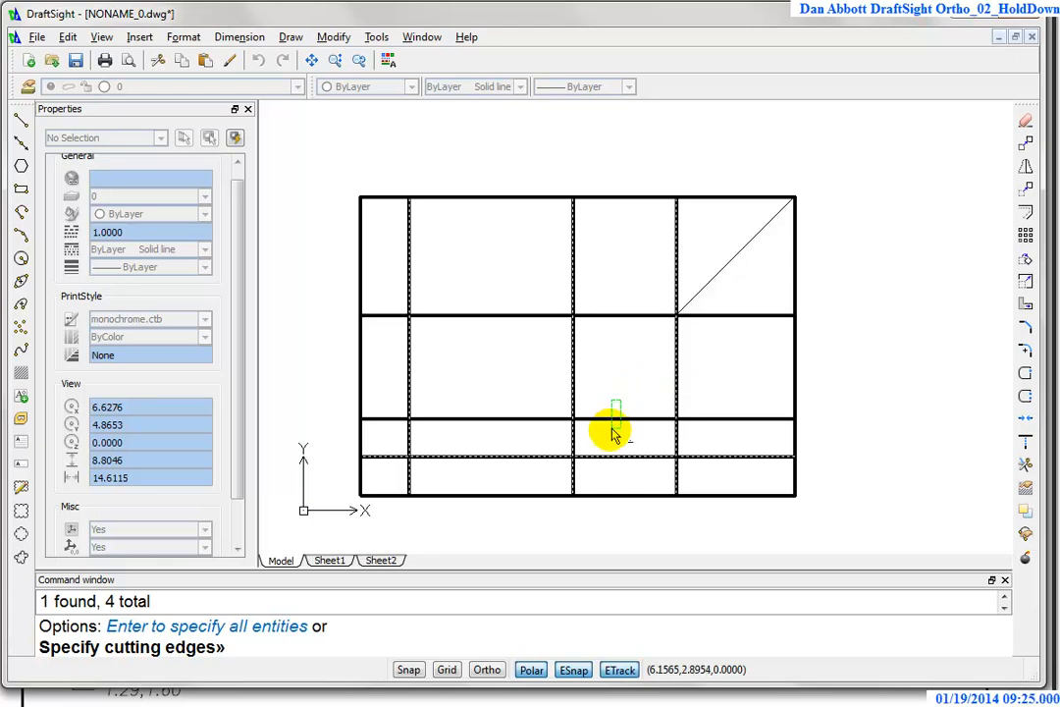
left_click(605, 439)
key("Return")
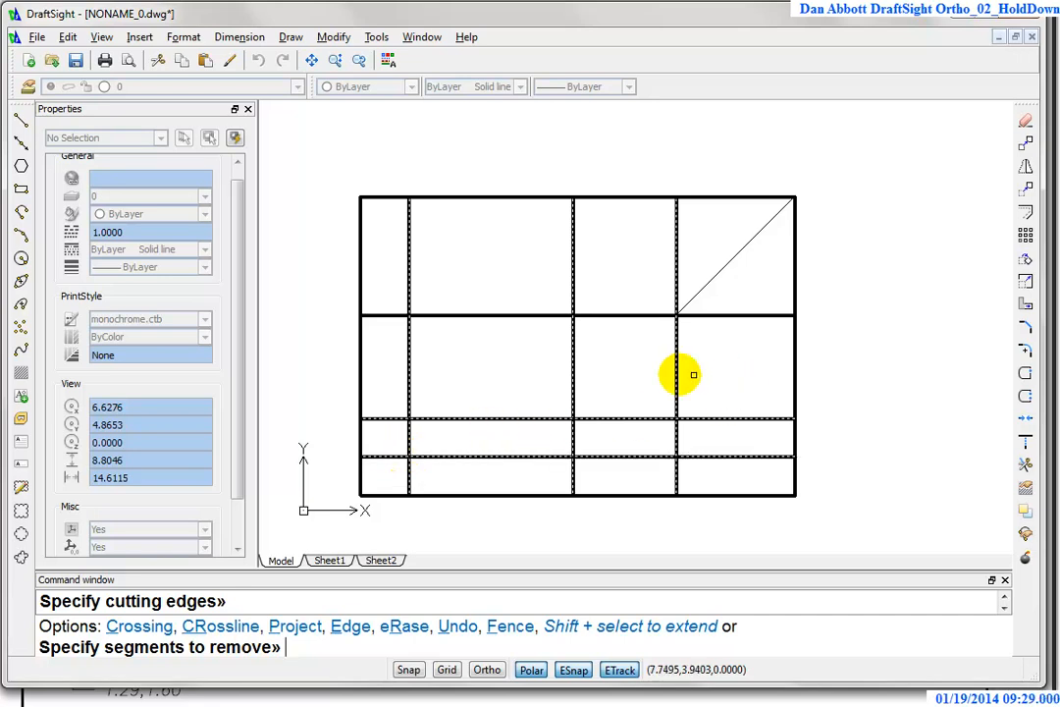
left_click(385, 456)
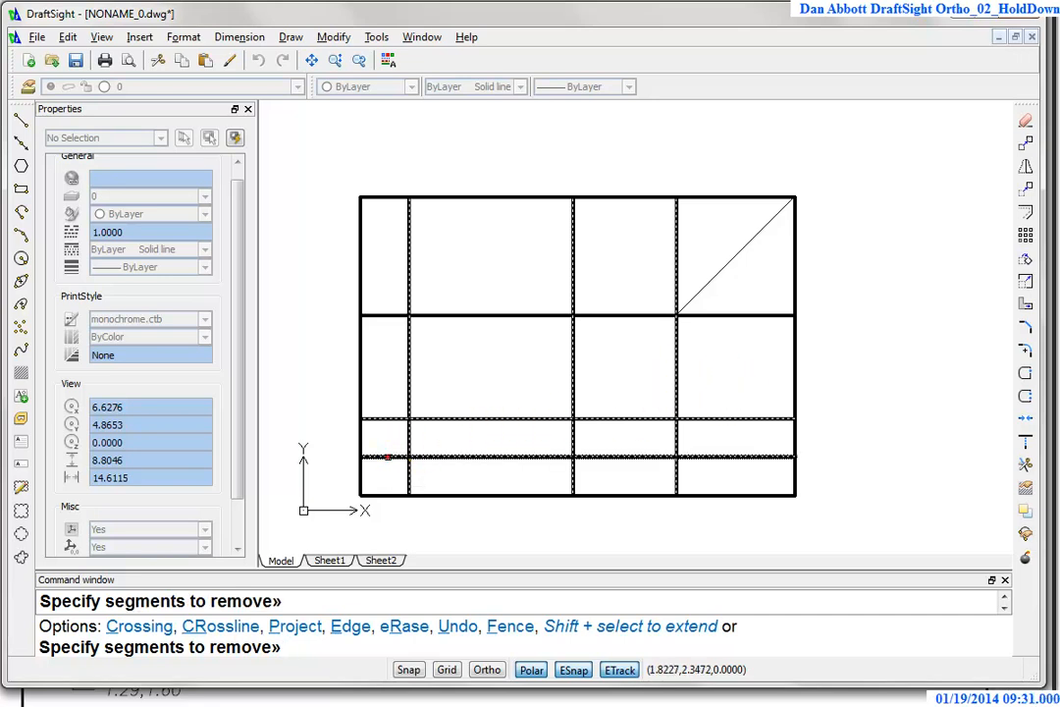
left_click(408, 480)
left_click(444, 419)
left_click(570, 440)
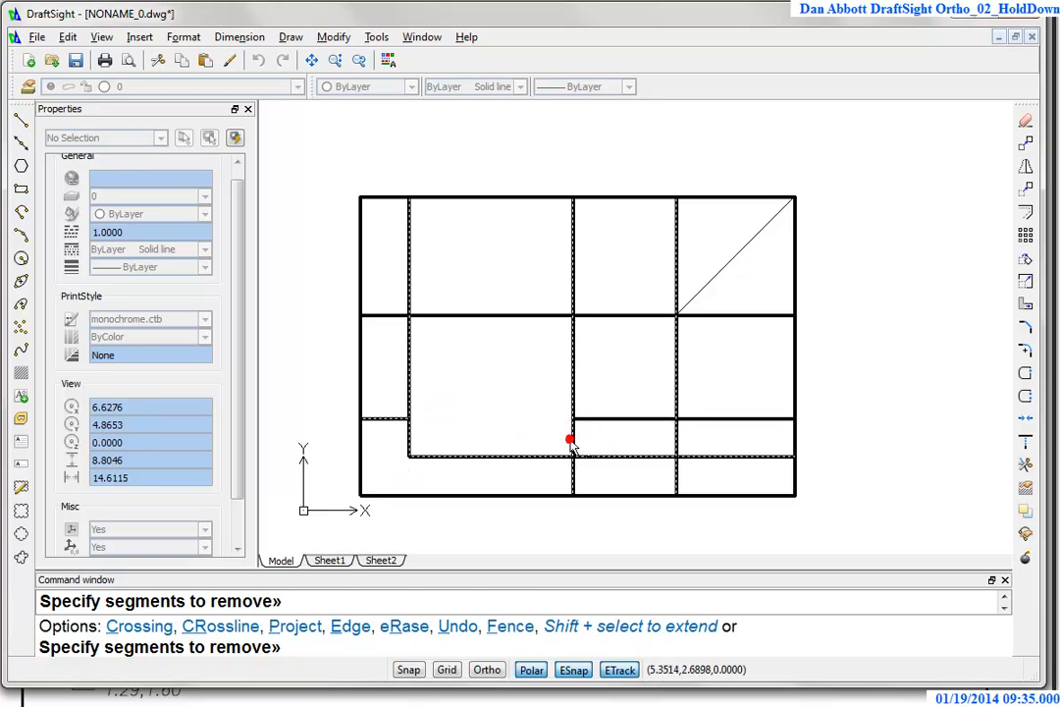
left_click(572, 440)
- Trim away the two horizontal line segments above the base between the front view and the side view
left_click(612, 456)
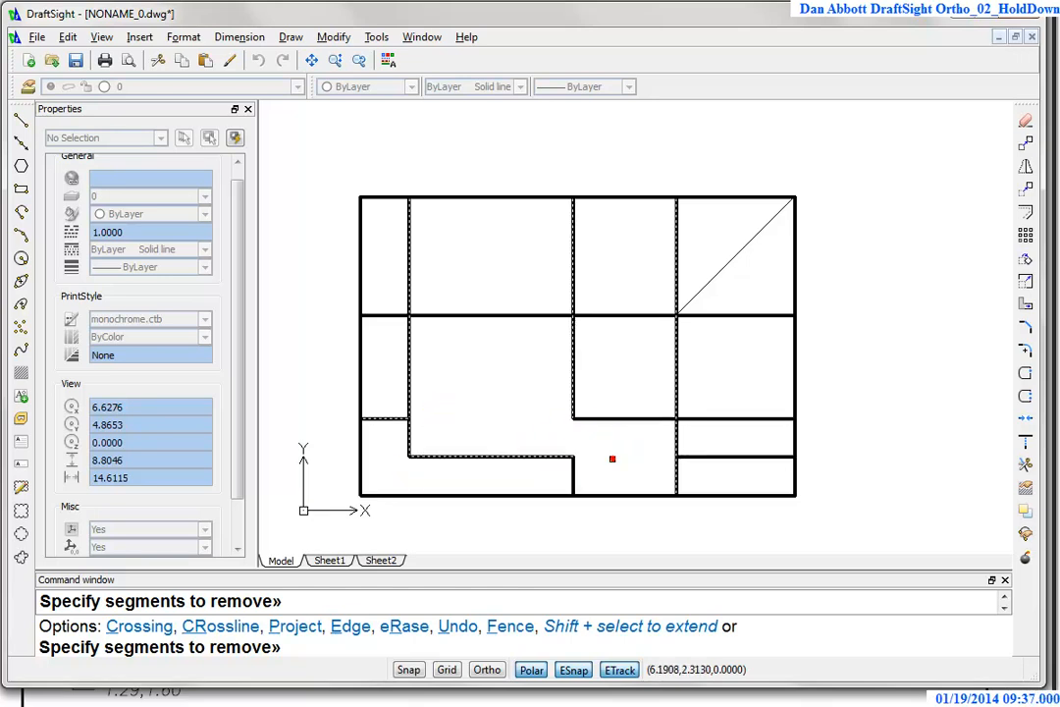
left_click(616, 419)
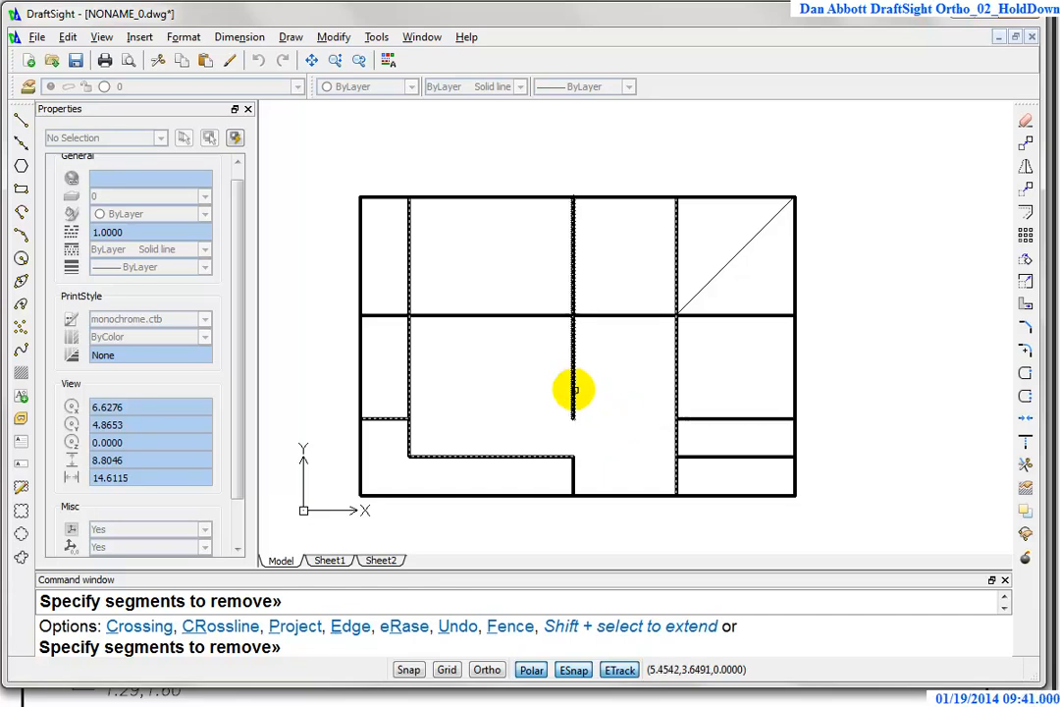
left_click(577, 389)
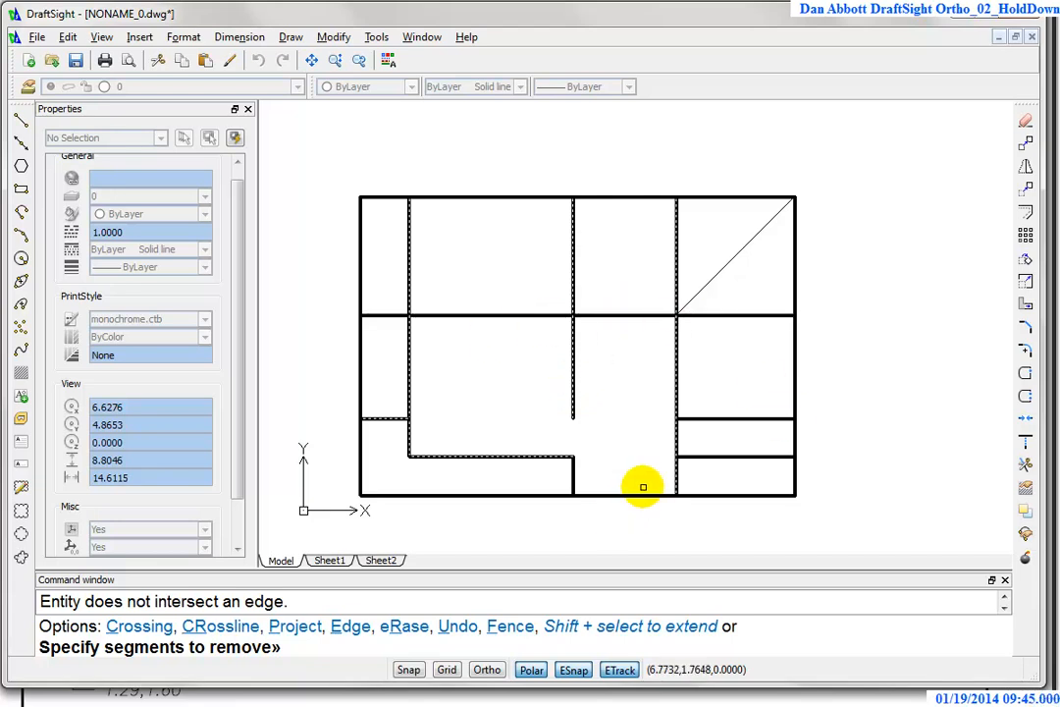
key("Escape")
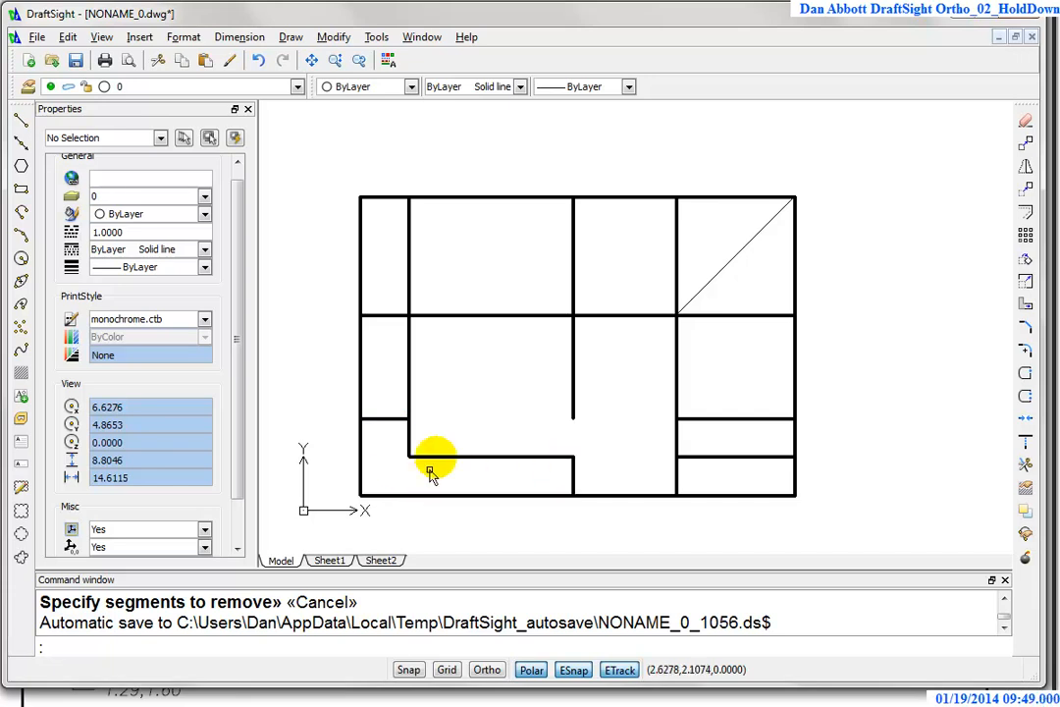
- Trim the vertical line hanging below the top view's right end, using the top view's lower edge as the cutting edge
left_click(1025, 464)
left_click(638, 314)
right_click(680, 351)
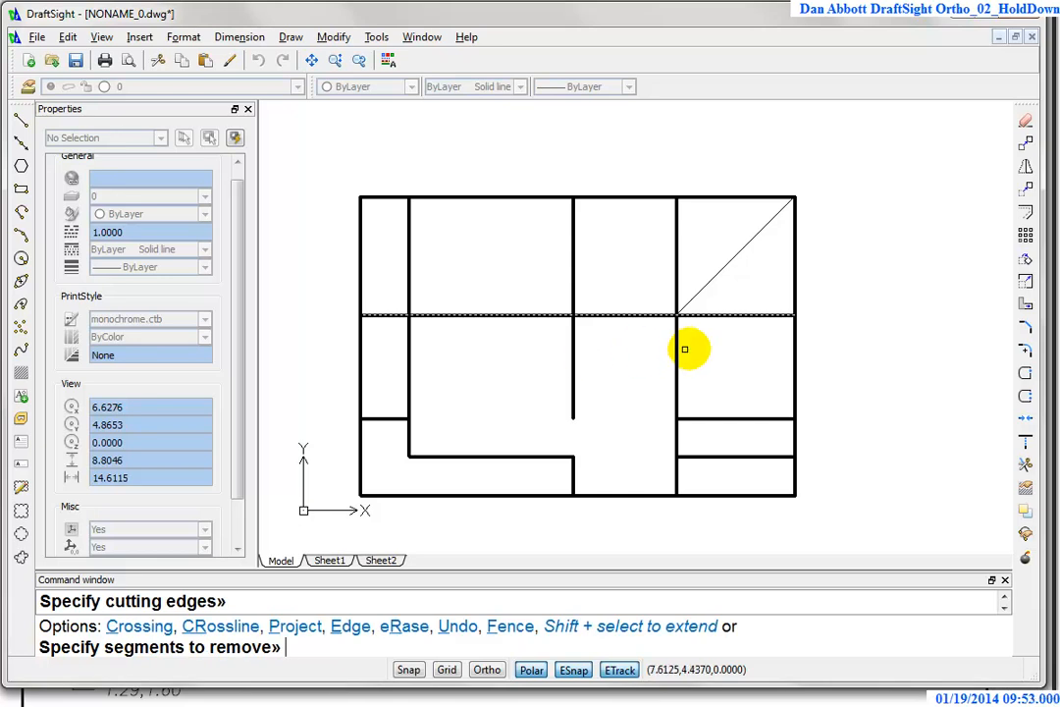
left_click(578, 358)
key("Escape")
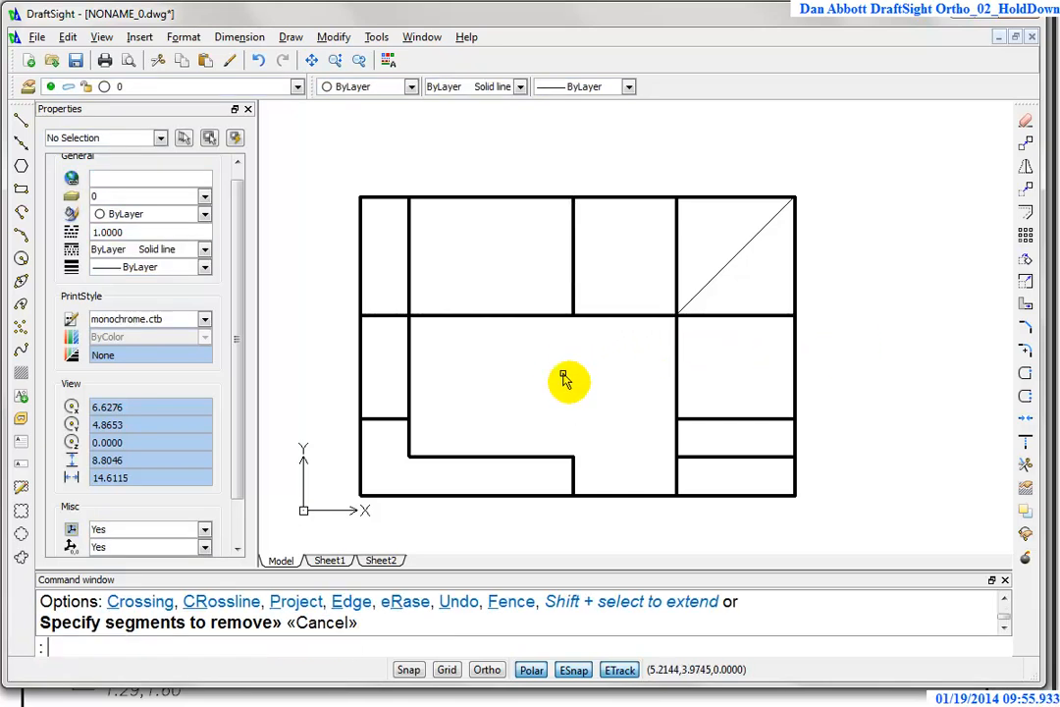
- Trim the two vertical lines above the side view, using the top view's lower edge line and the side view's upper edge as cutting edges
left_click(1025, 464)
left_click(741, 316)
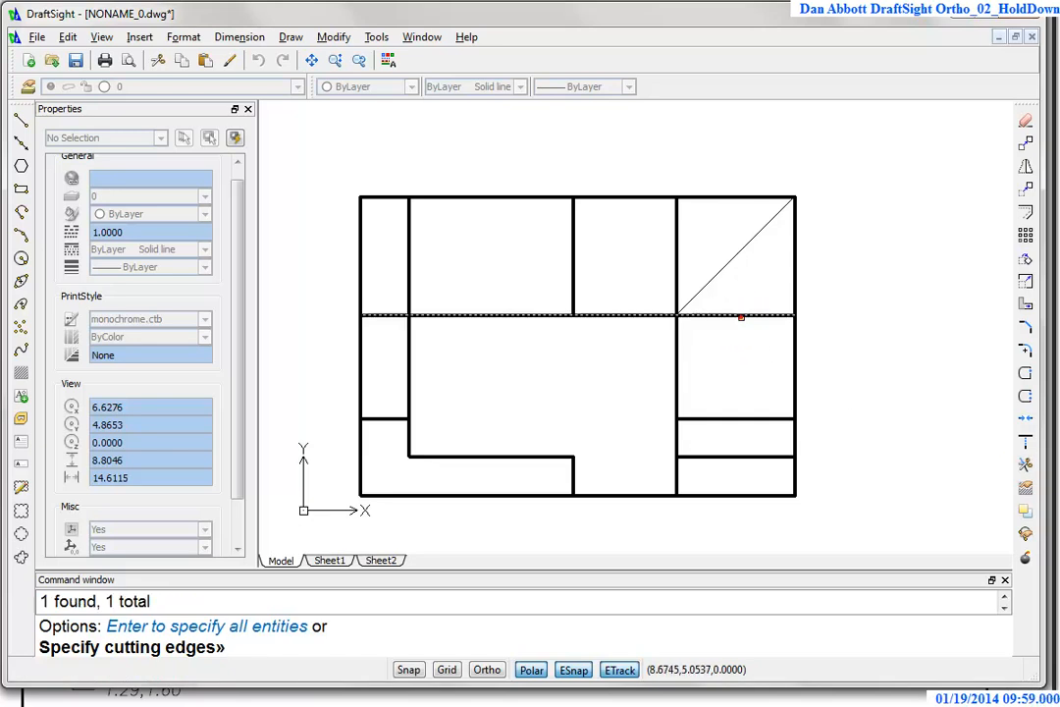
left_click(731, 419)
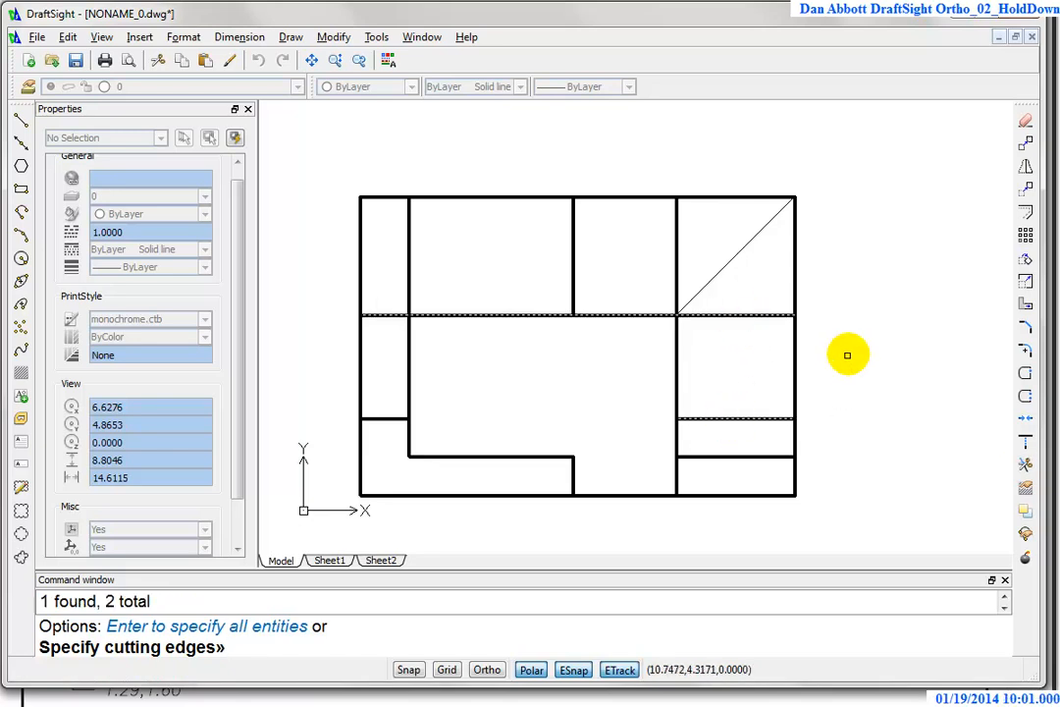
key("Return")
left_click_drag(848, 351, 614, 380)
key("Escape")
key("Escape")
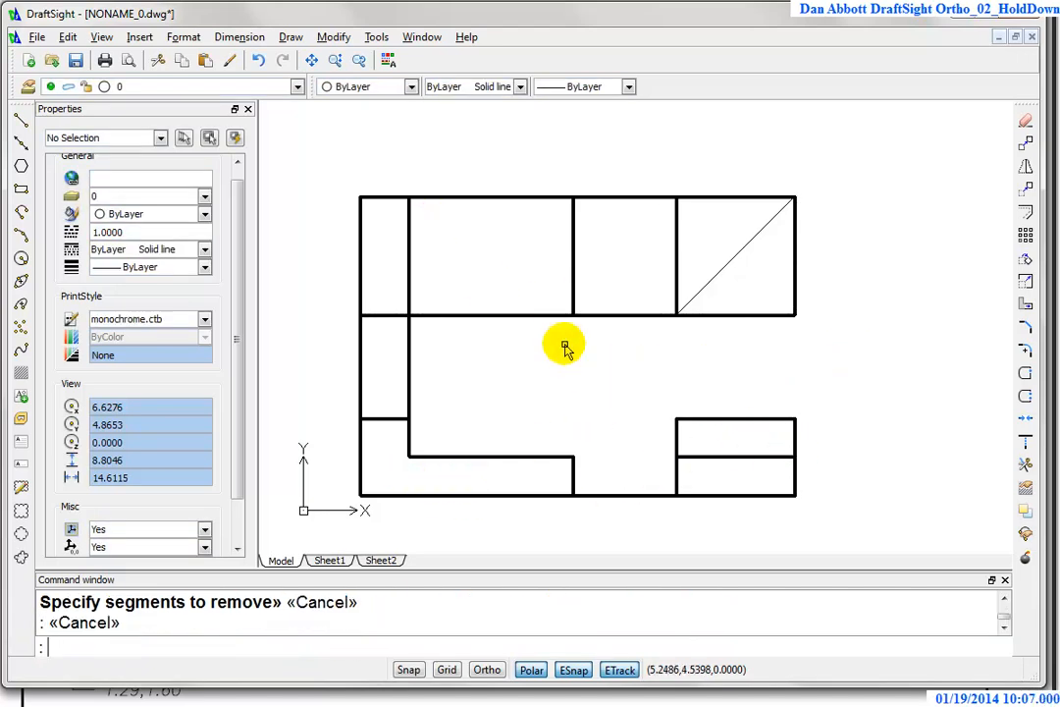
key("Escape")
scroll(713, 476, "up", 5)
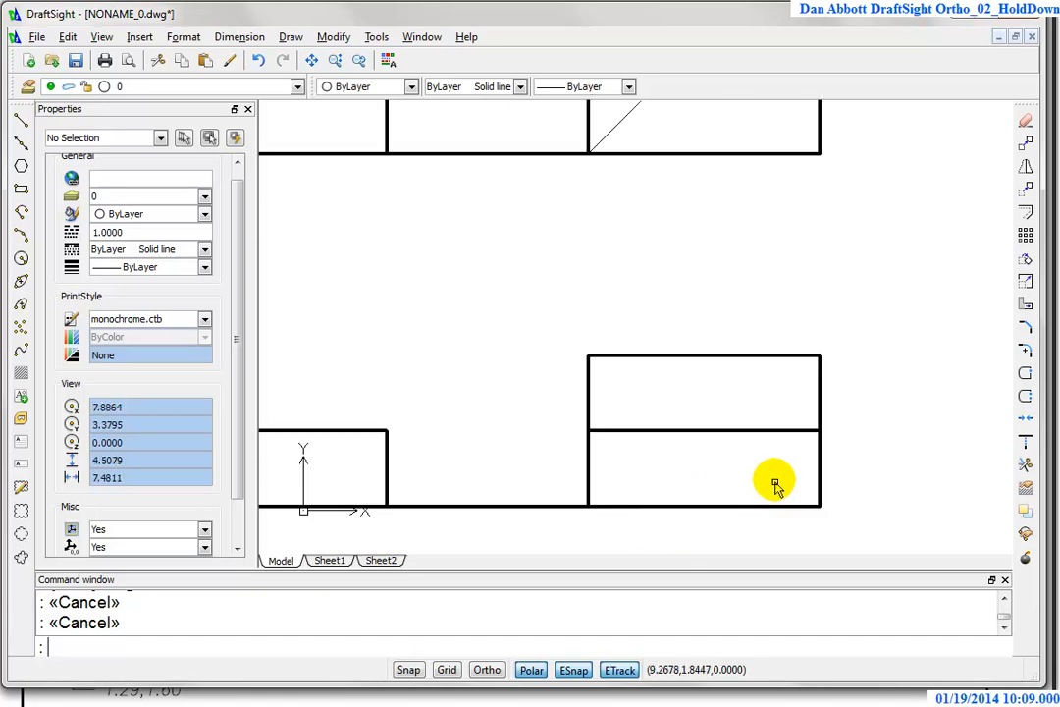
scroll(679, 438, "up", 1)
middle_click_drag(649, 437, 675, 397)
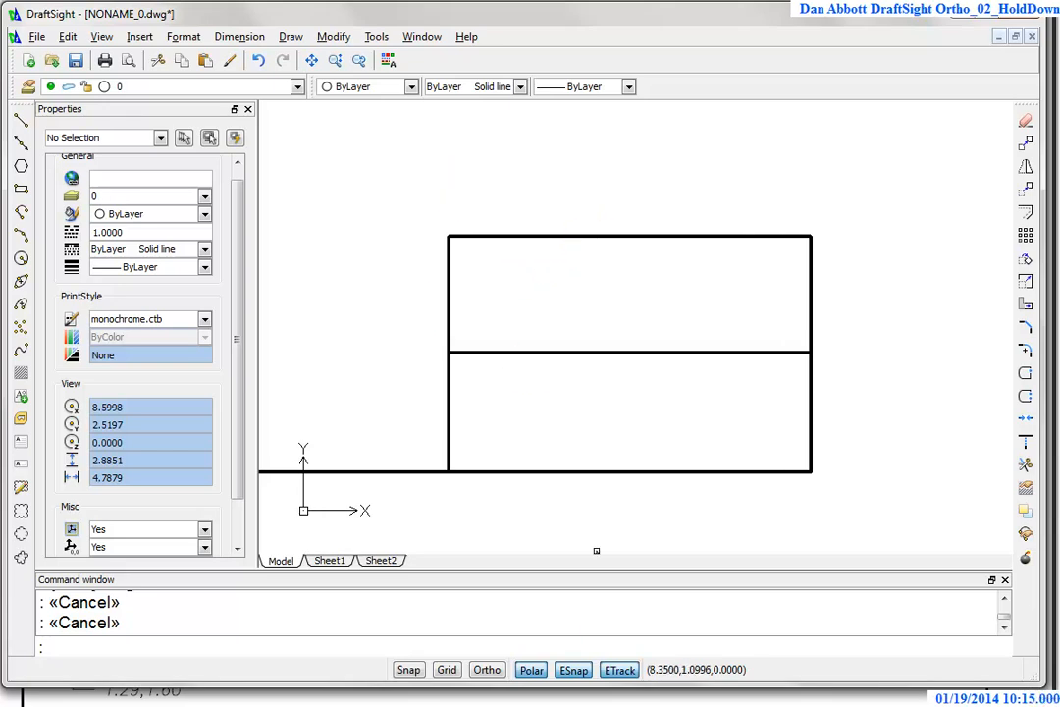
right_click(530, 673)
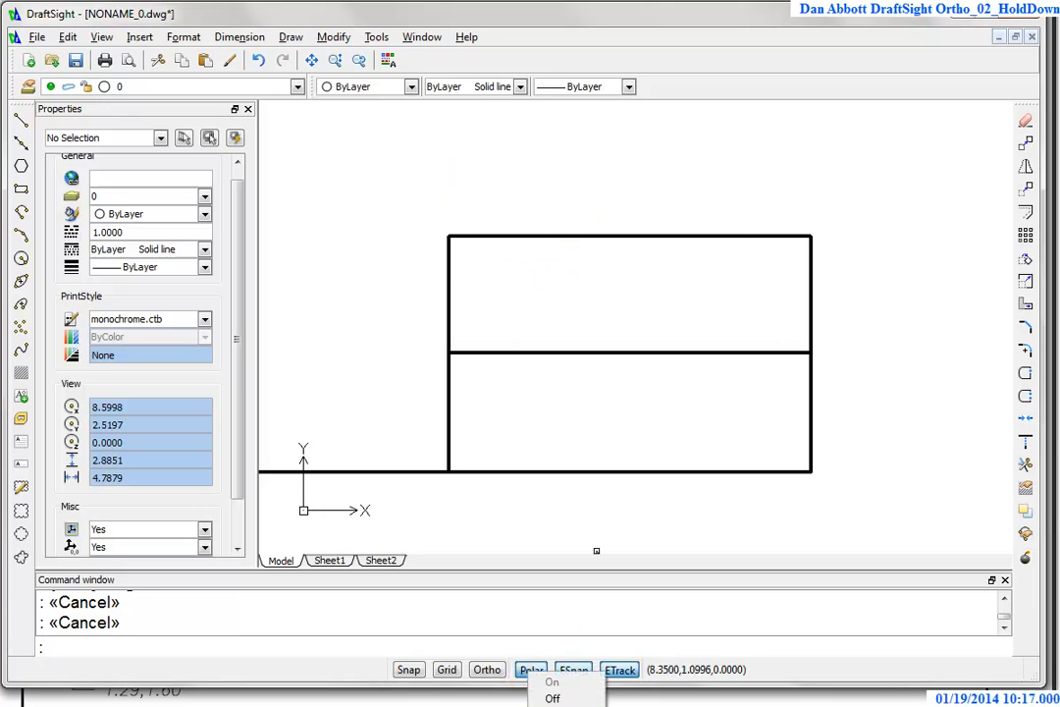
left_click(554, 704)
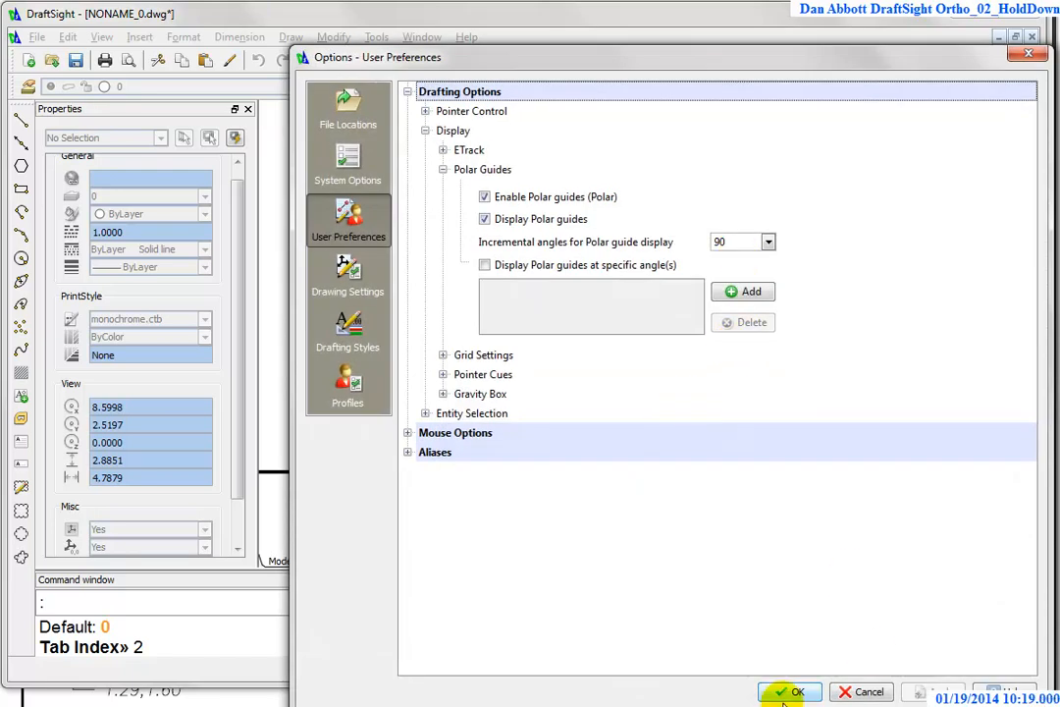
left_click(862, 692)
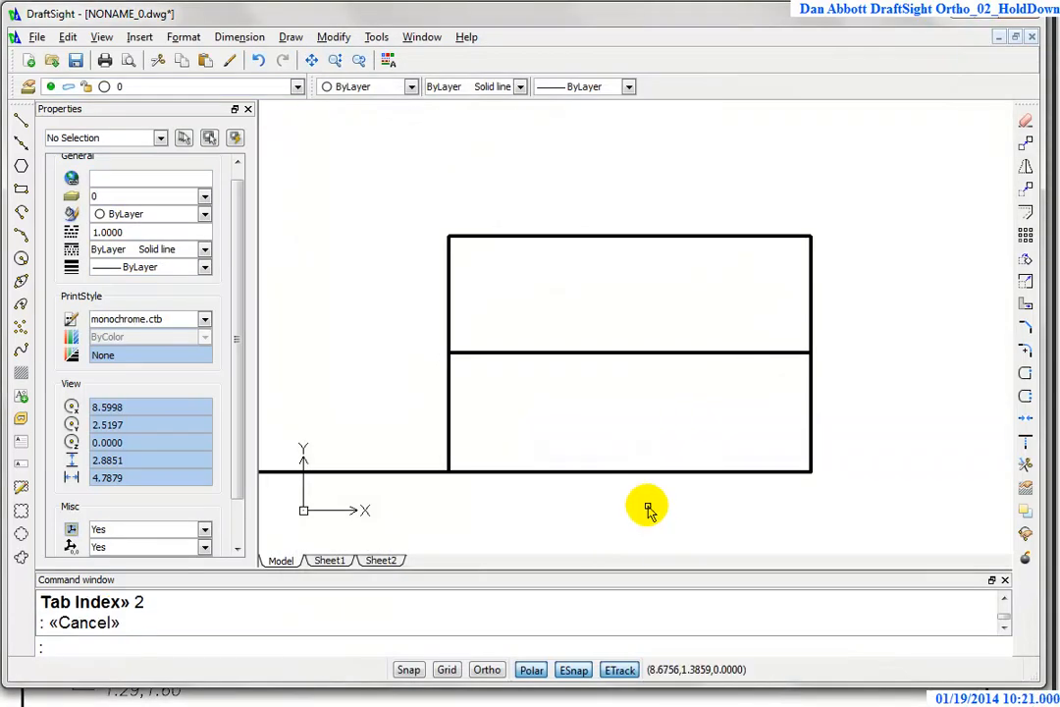
- Set polar guides to 30-degree increments while drawing a 30-degree line from .44 below the side view's upper-left corner up to its top edge
left_click(20, 117)
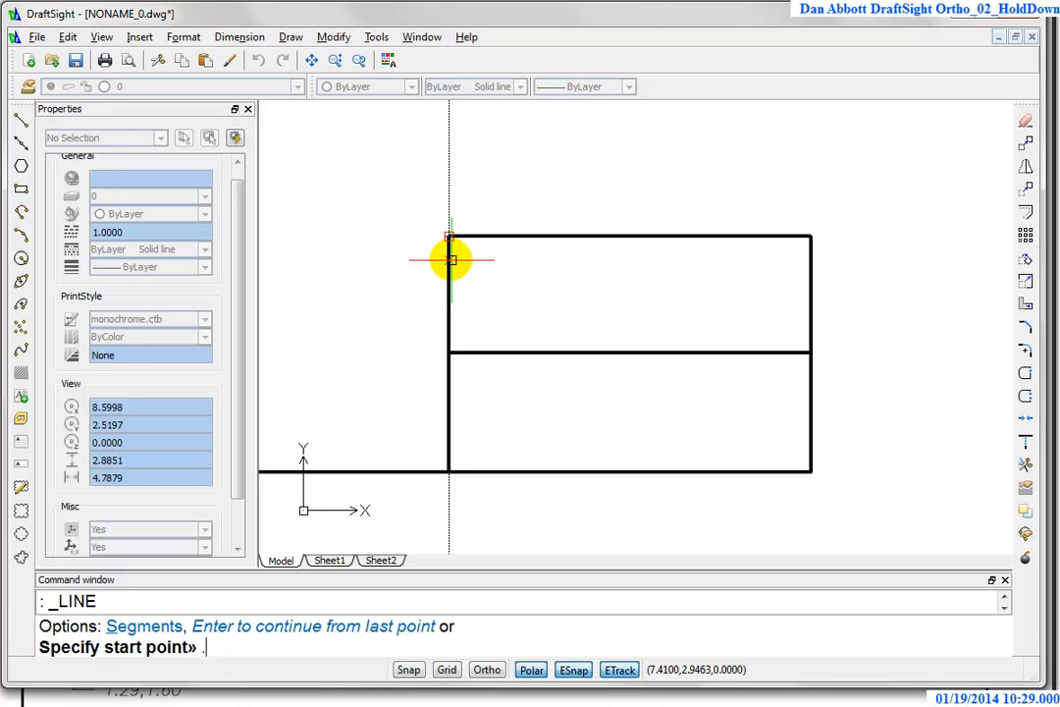
key("Return")
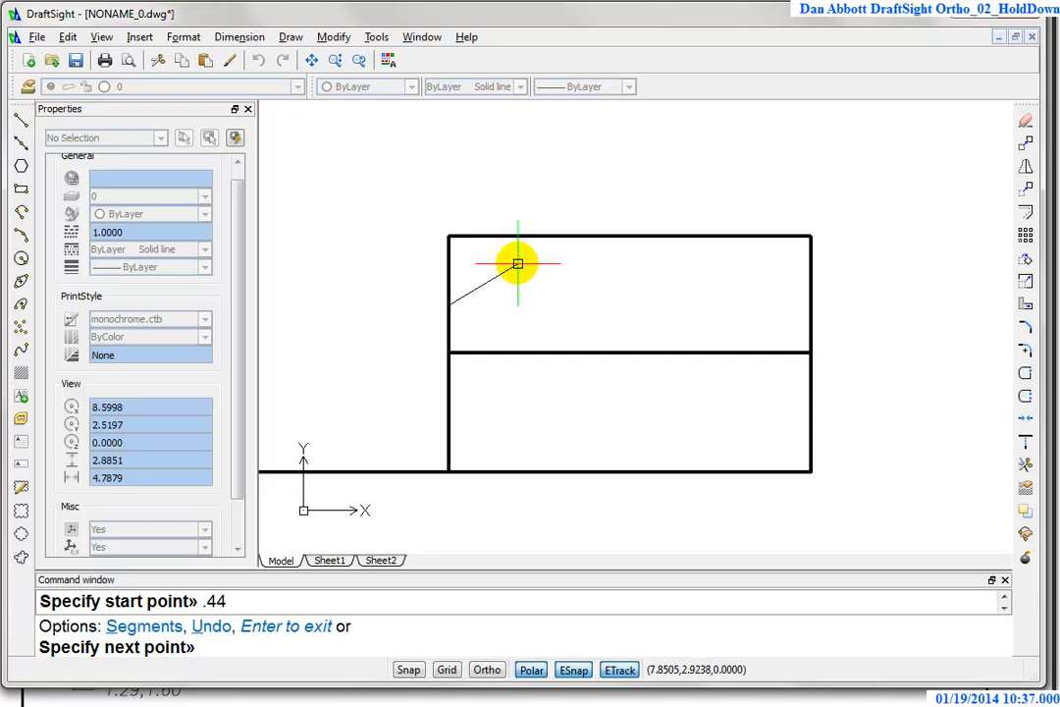
right_click(531, 677)
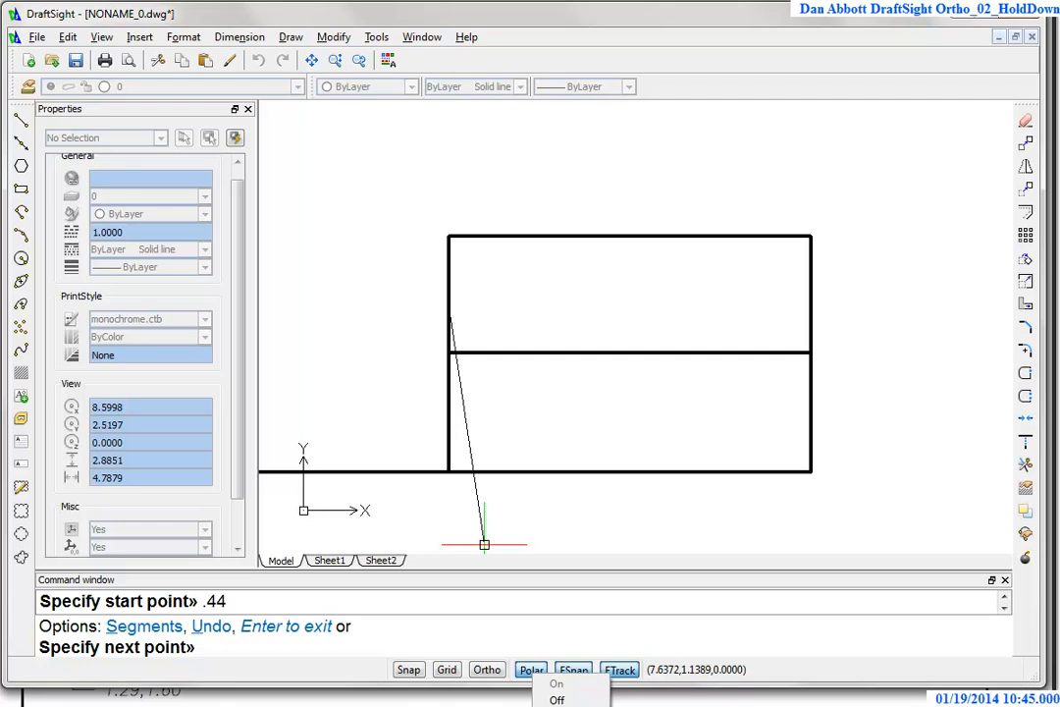
left_click(558, 705)
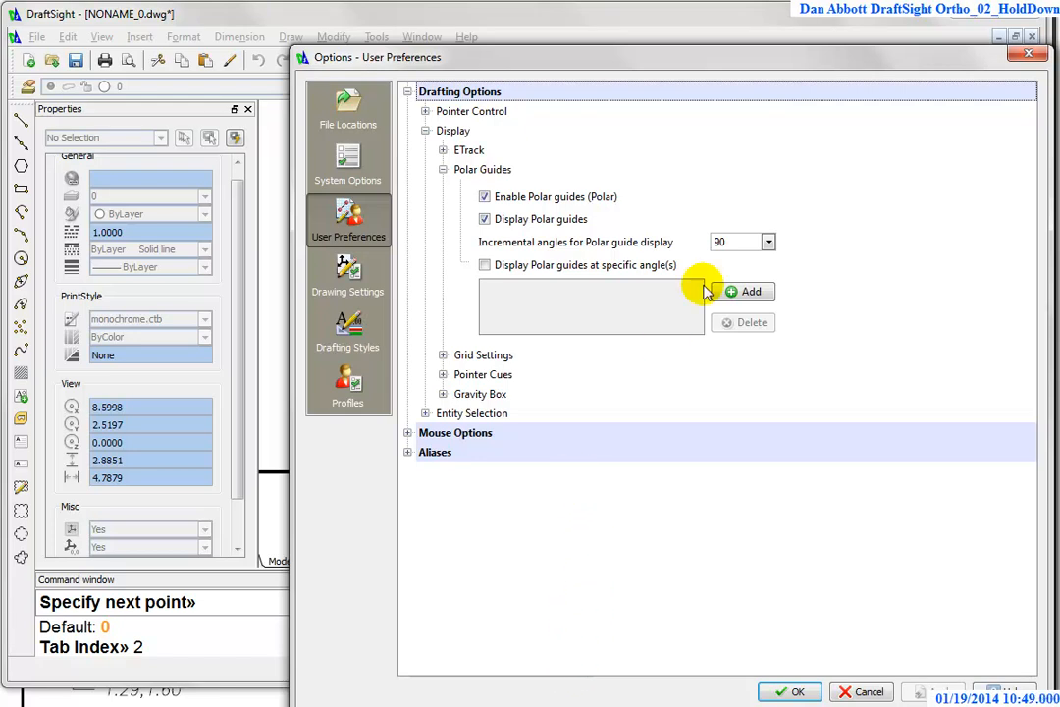
left_click(768, 241)
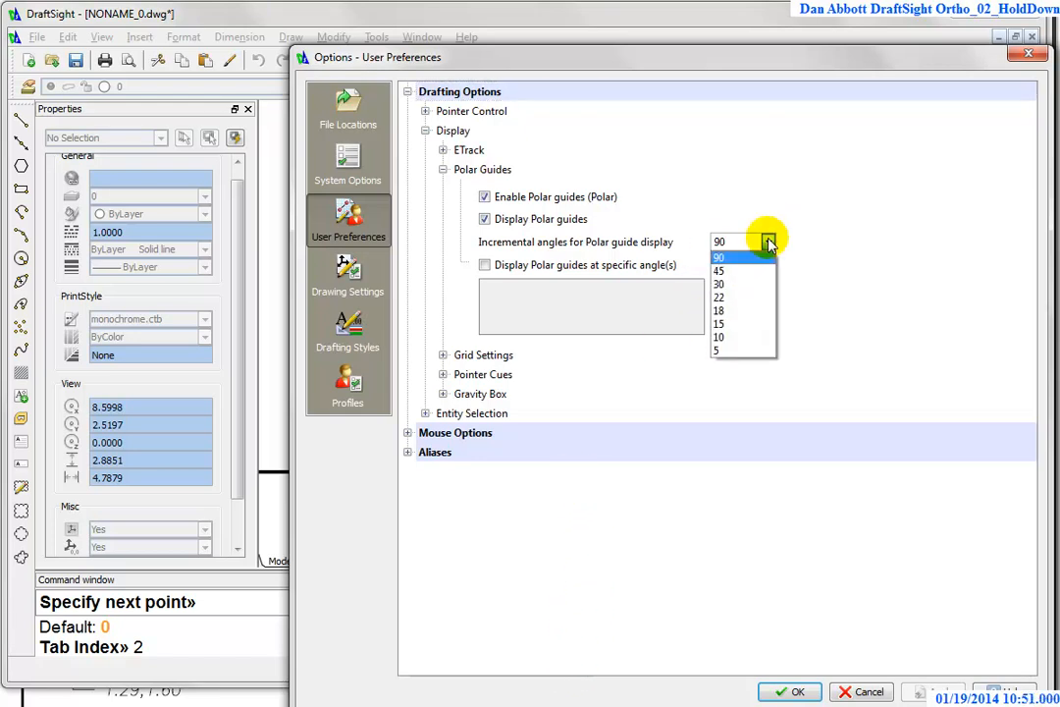
left_click(736, 284)
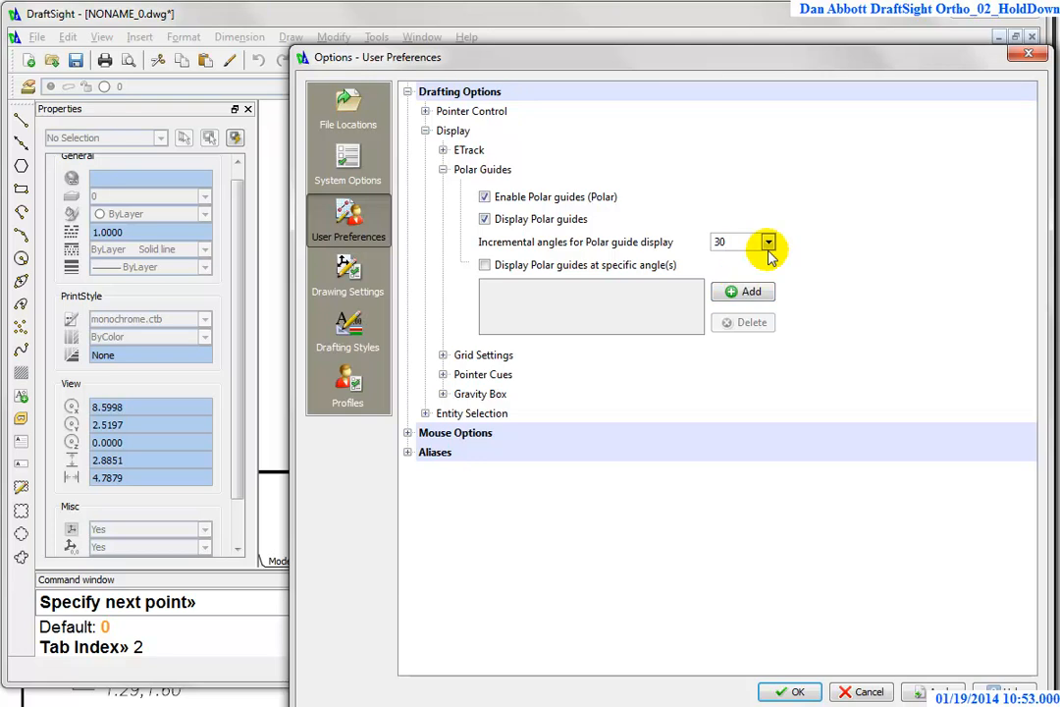
left_click(795, 691)
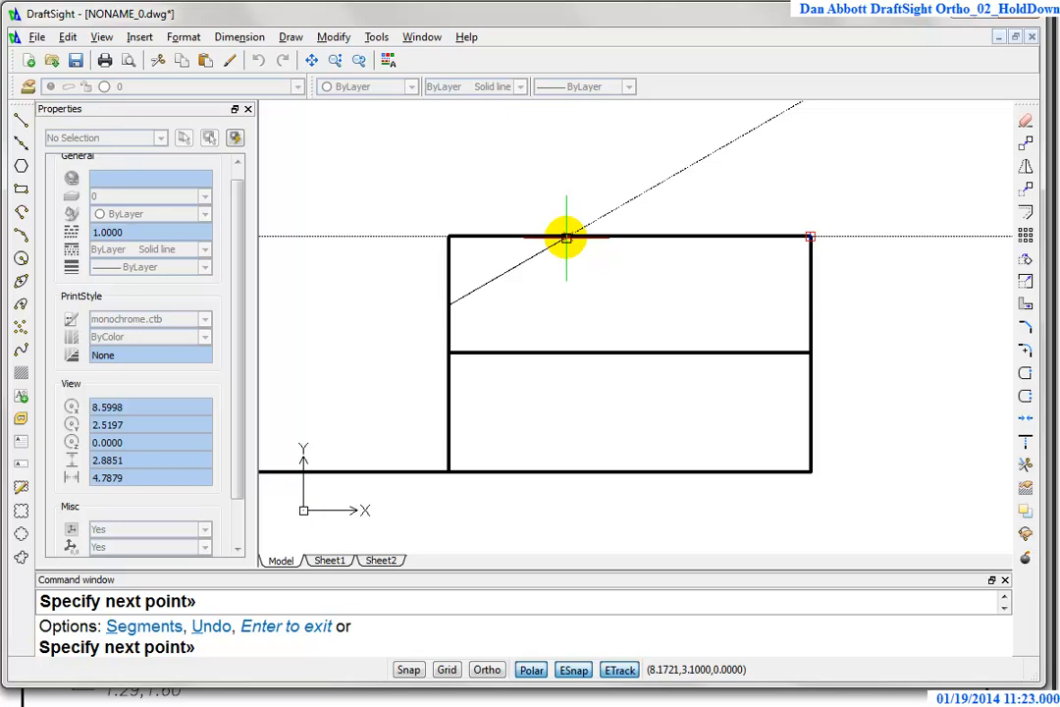
left_click(567, 238)
key("Escape")
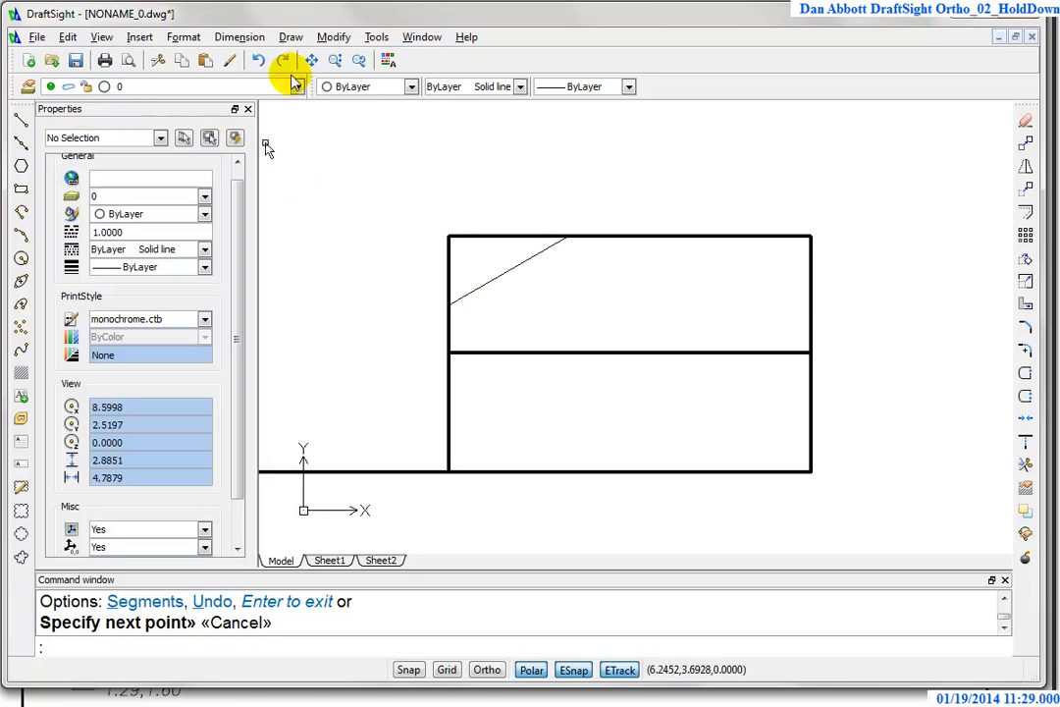
- Make obj the current layer and move the side view's sloped line onto the obj layer
left_click(294, 86)
left_click(160, 162)
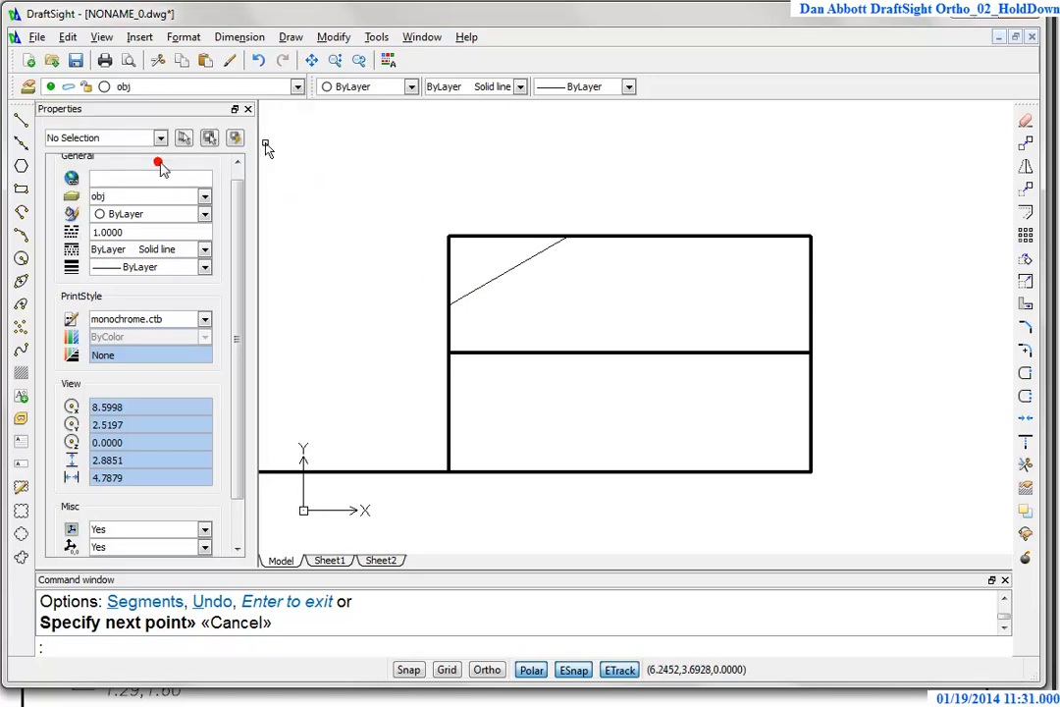
left_click(502, 273)
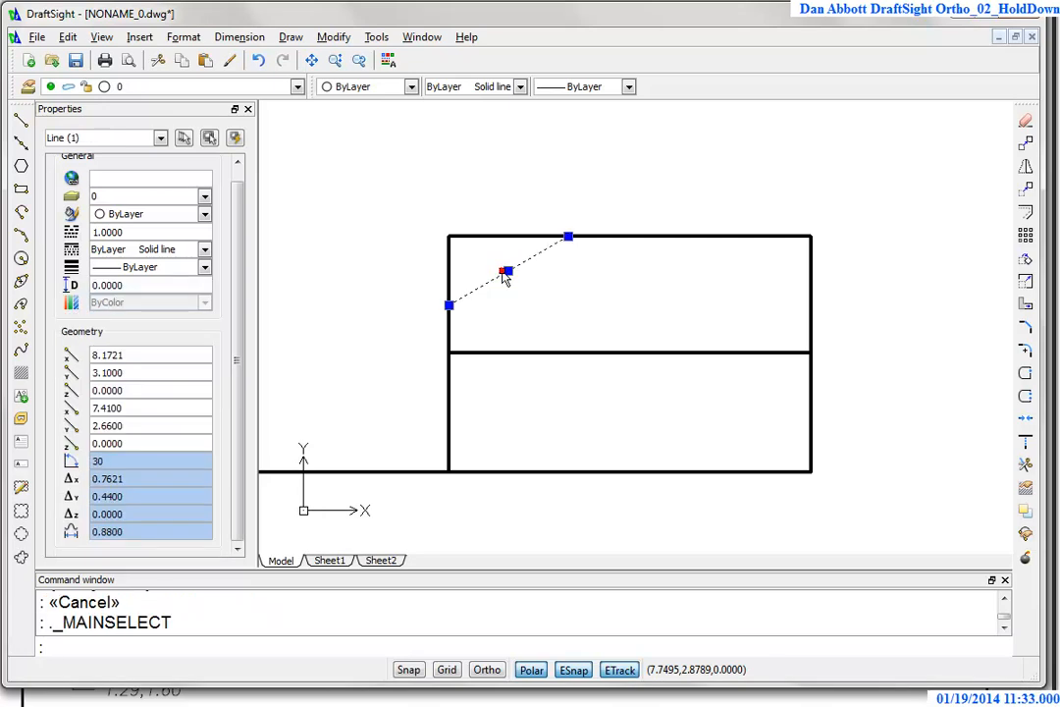
left_click(297, 88)
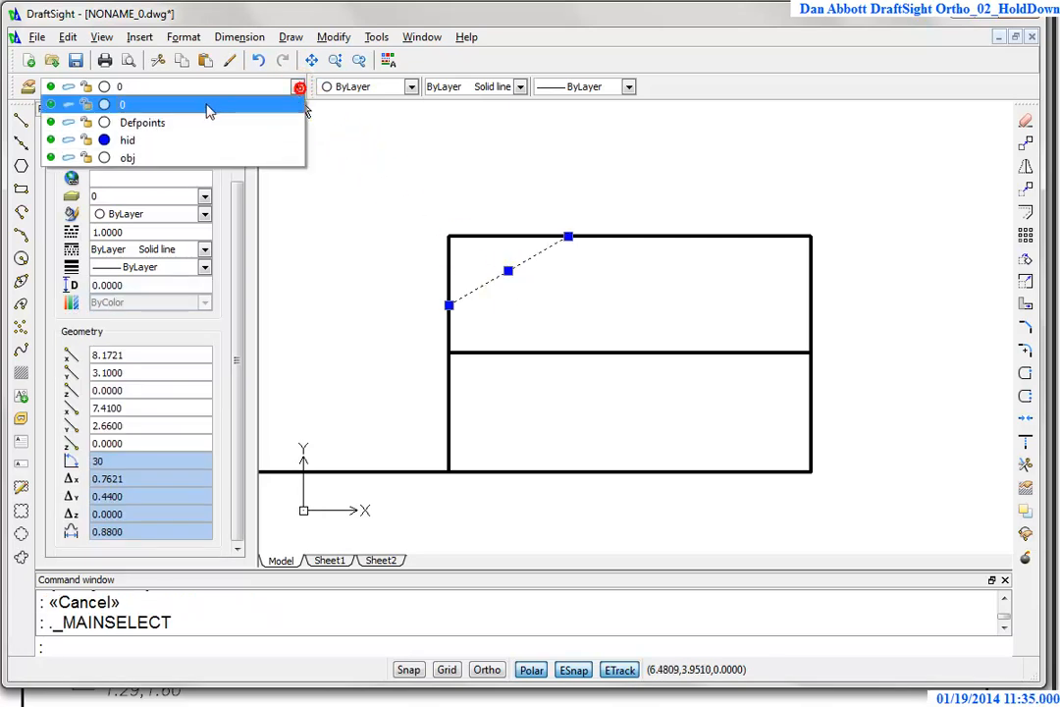
left_click(162, 160)
key("Escape")
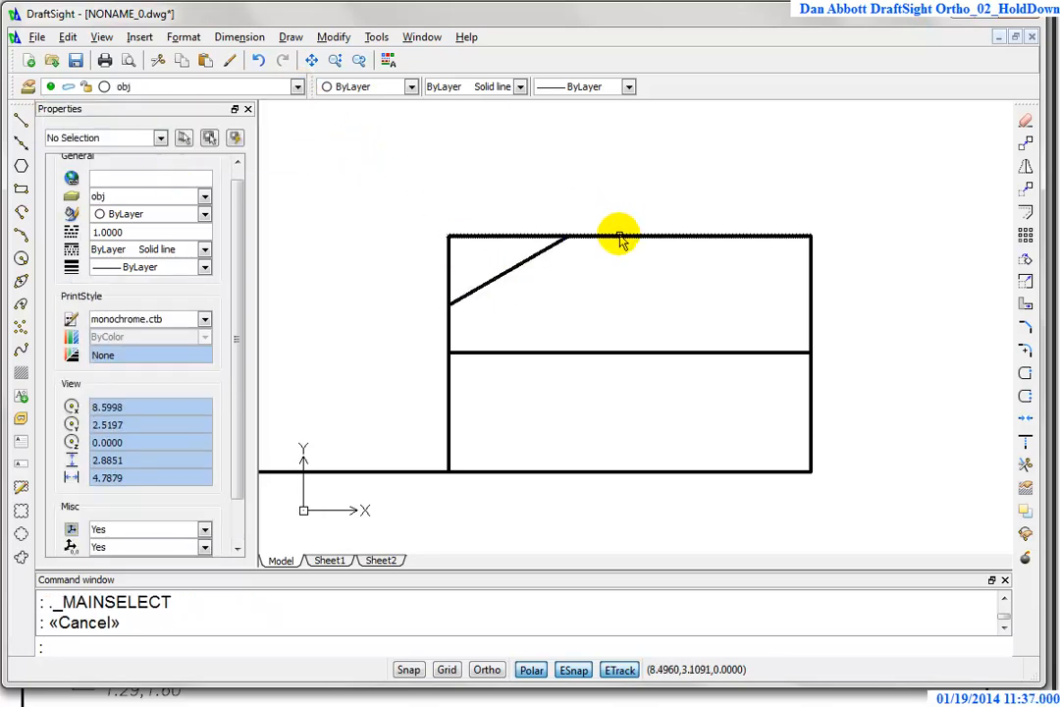
key("Escape")
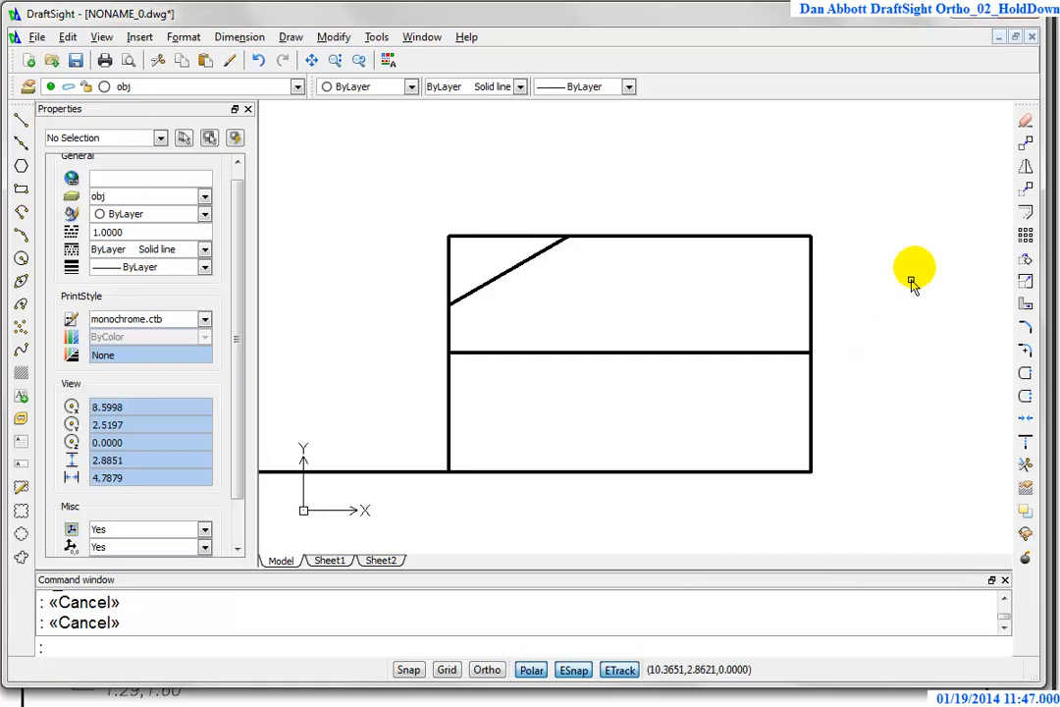
- Mirror the sloped line about a vertical line through the midpoint of the side view's top edge, keeping the original
left_click(1025, 169)
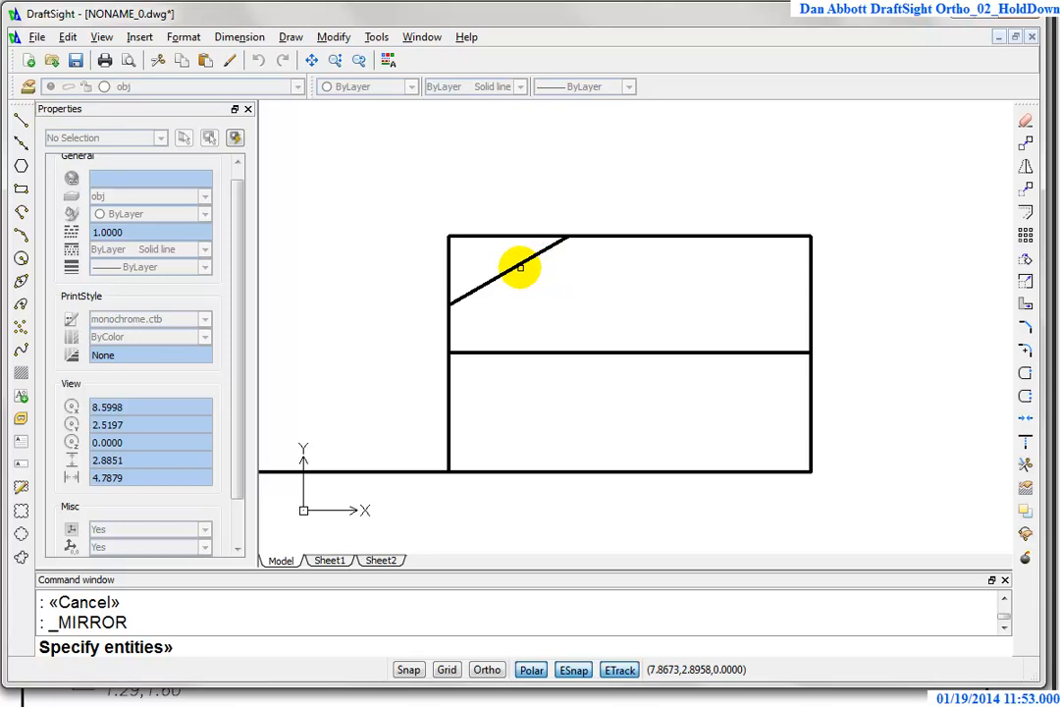
left_click(516, 268)
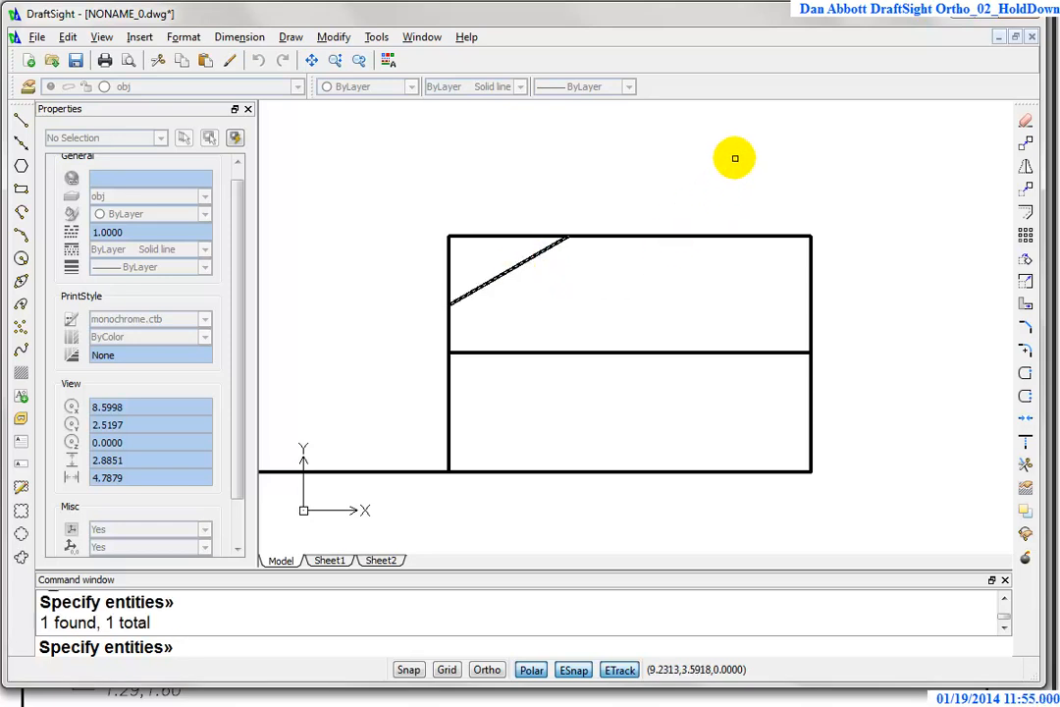
key("Return")
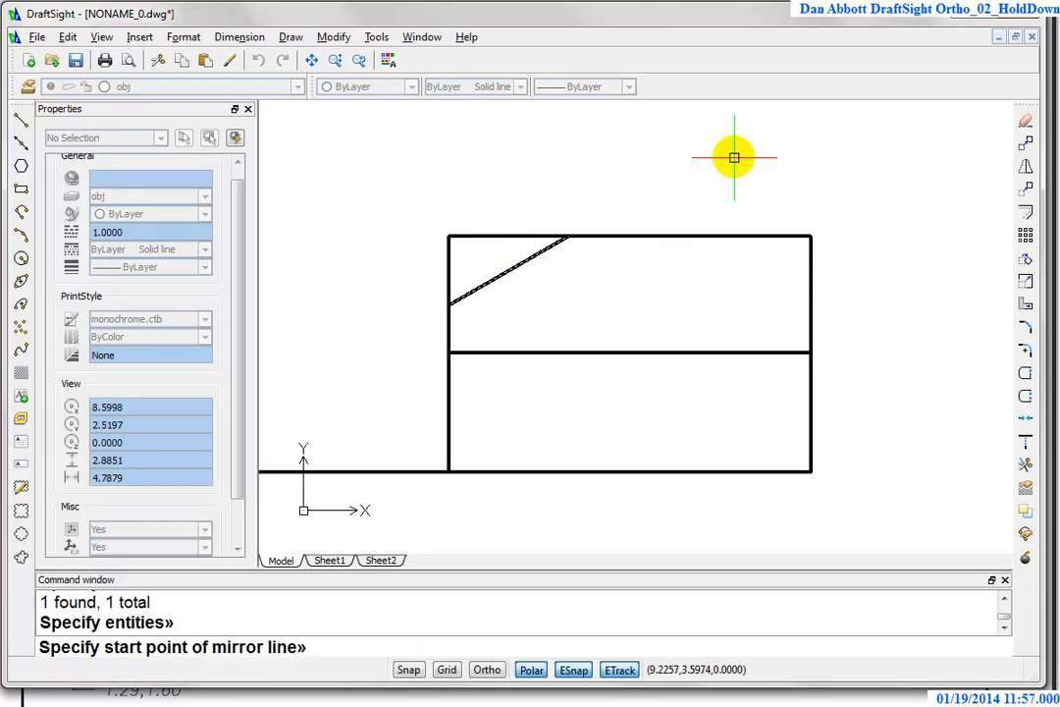
left_click(629, 236)
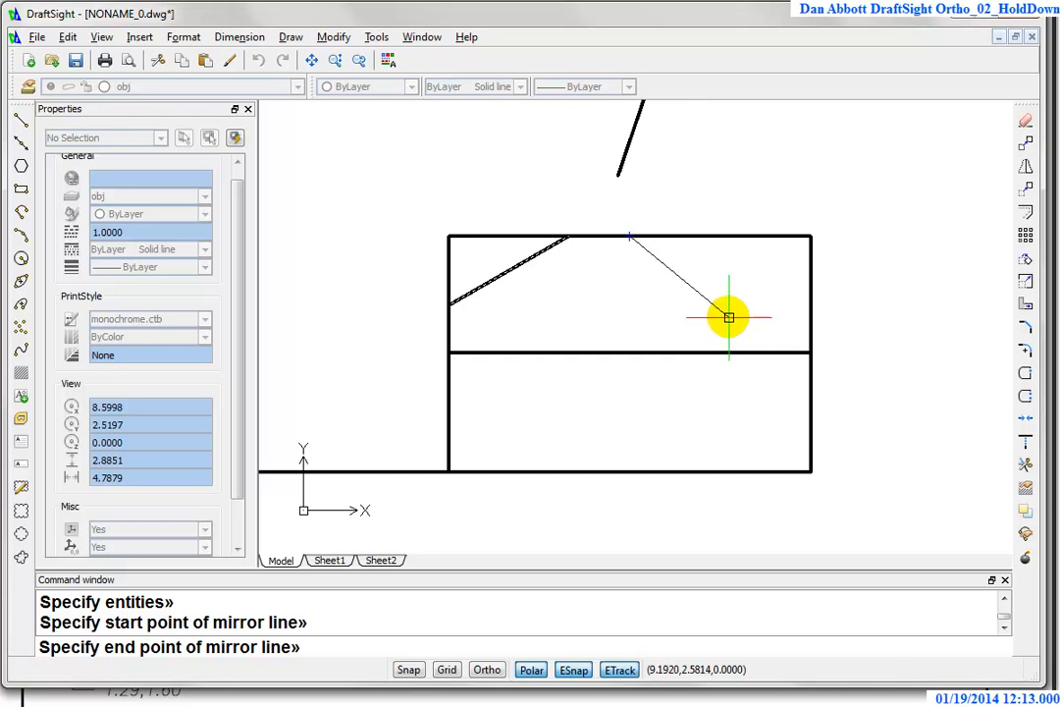
left_click(630, 334)
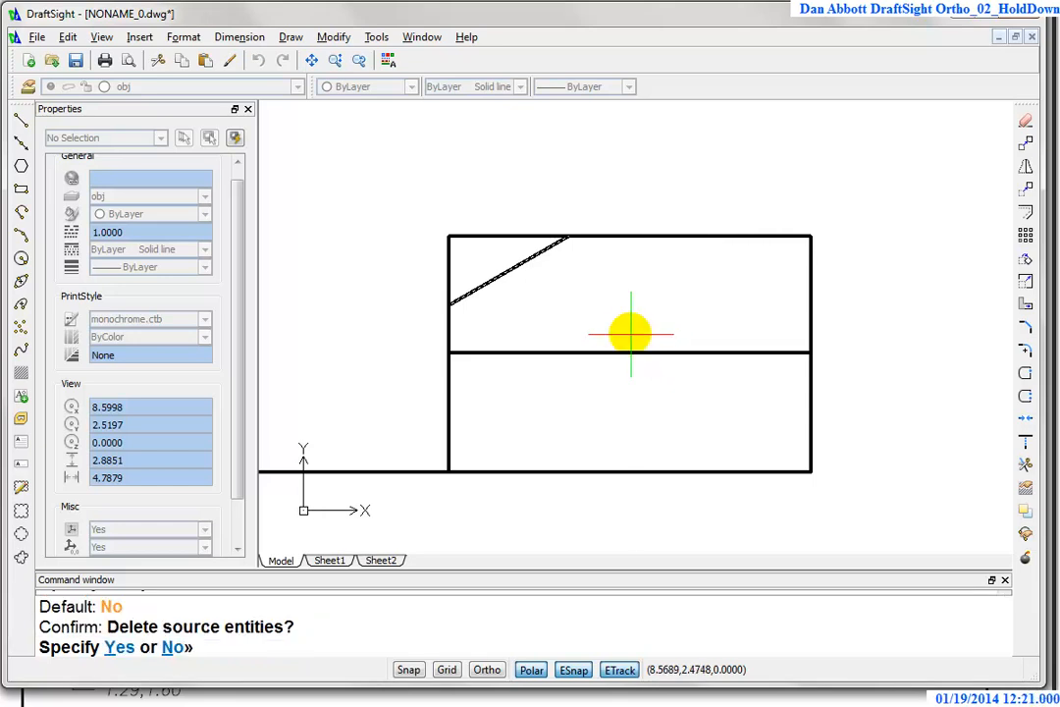
key("Return")
key("Escape")
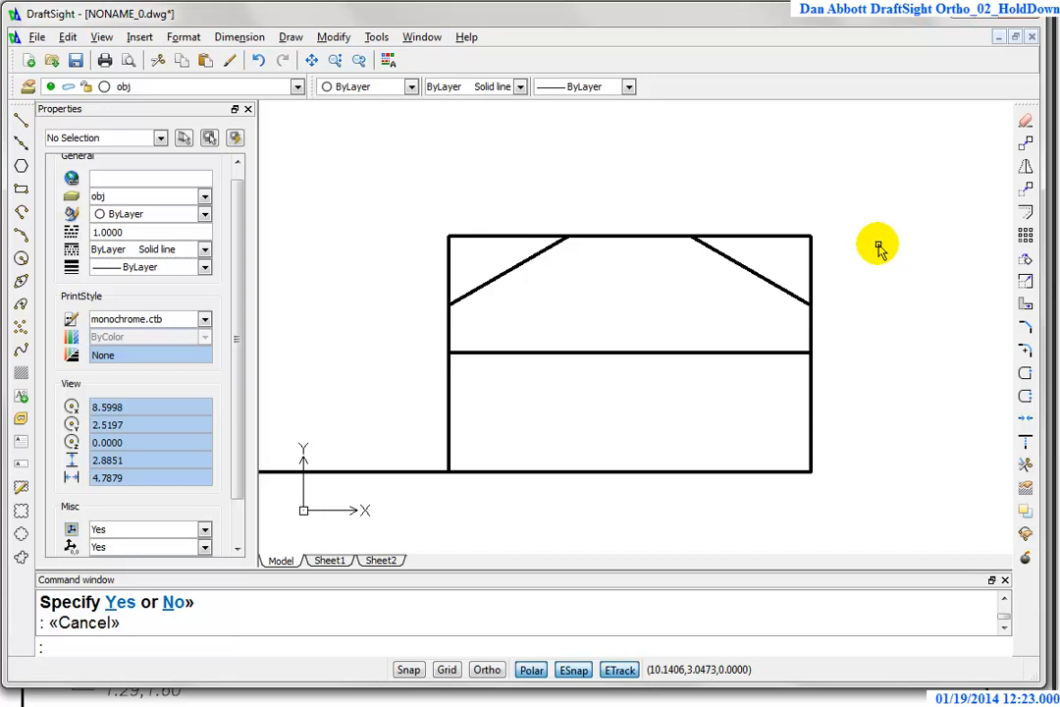
- Trim away both upper corners of the side view, using the two sloped lines as cutting edges
left_click(1025, 463)
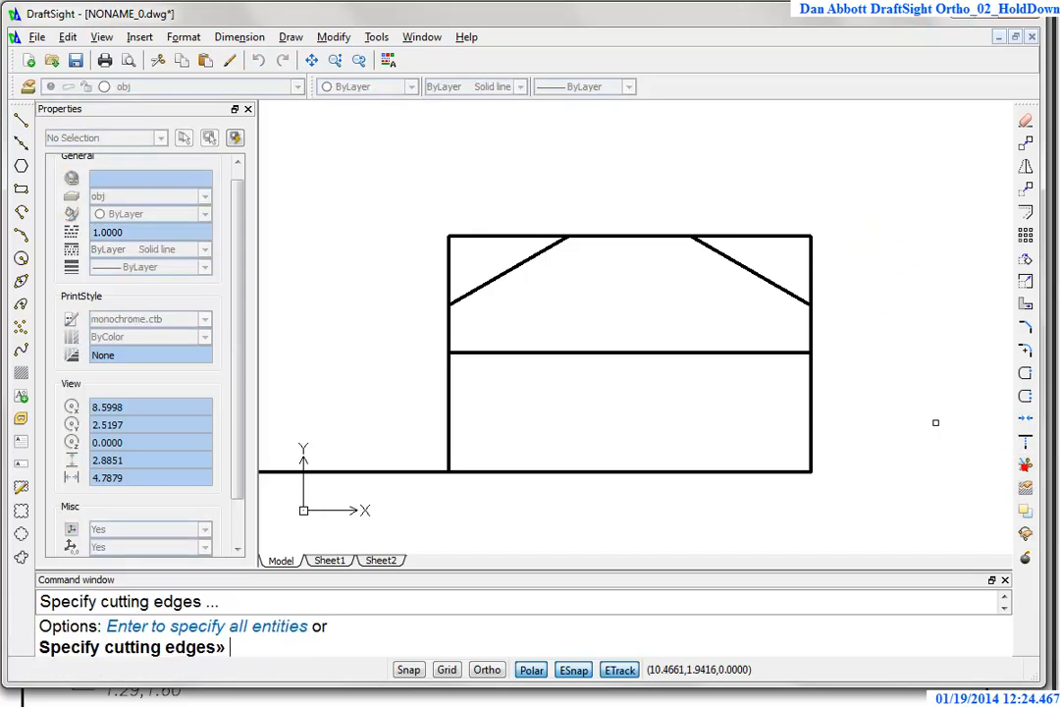
left_click(775, 286)
left_click(494, 275)
right_click(488, 173)
left_click_drag(488, 106, 369, 260)
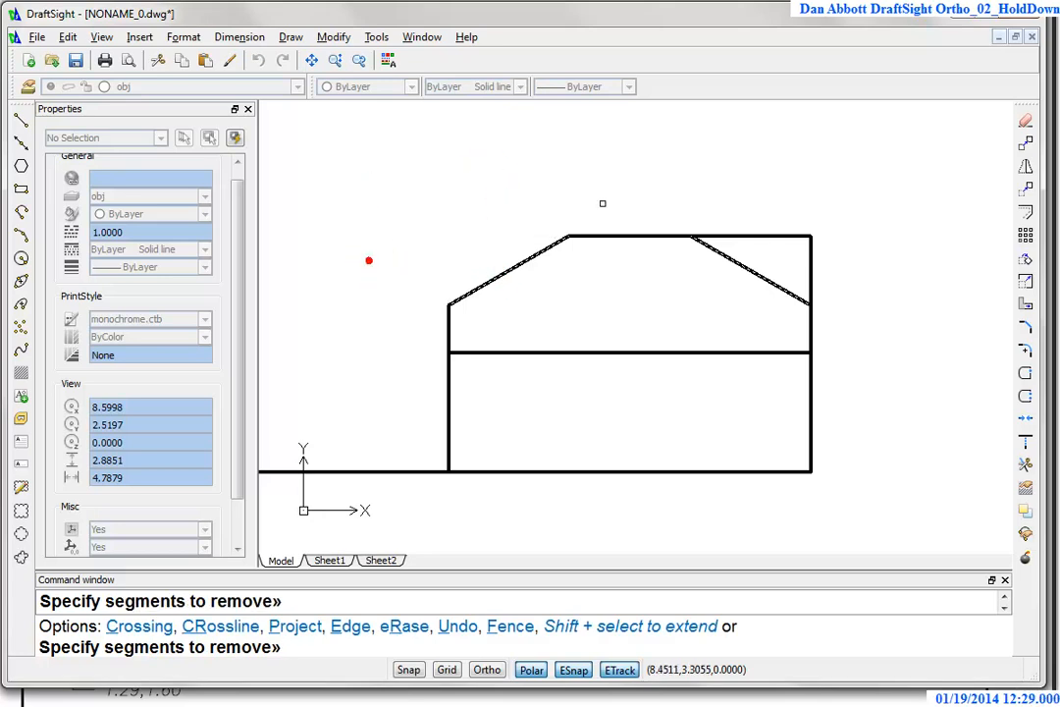
left_click_drag(847, 213, 776, 241)
key("Escape")
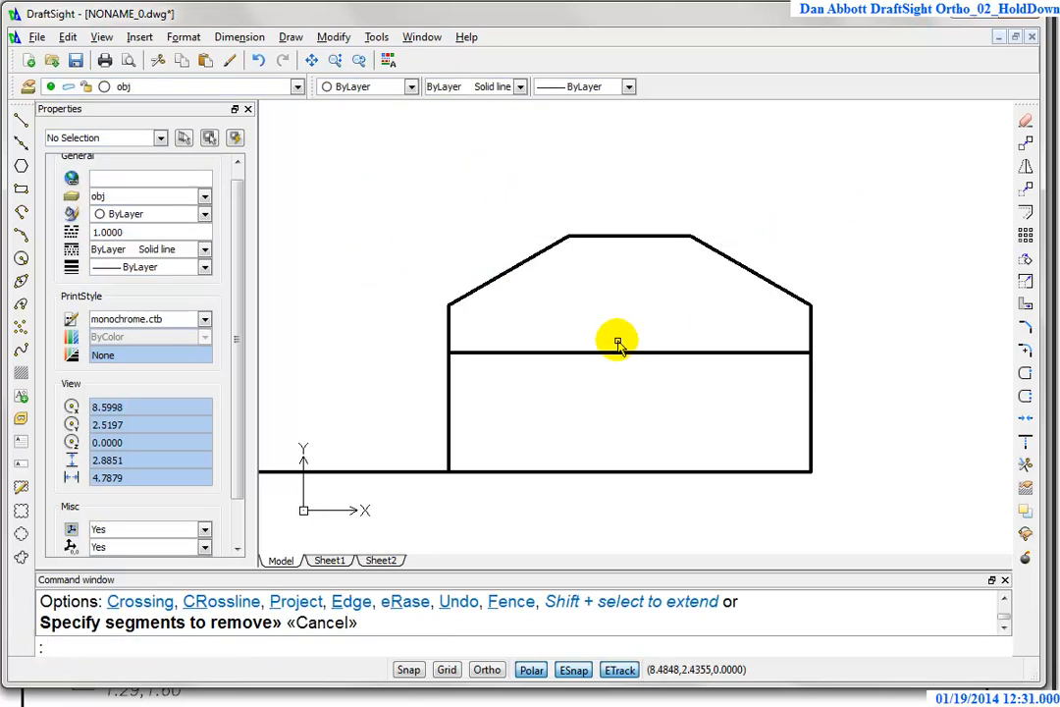
- Check the reference drawing, then offset the shared left edge of the top and front views .26 inward
scroll(620, 377, "down", 4)
mouse_move(555, 365)
middle_mouse_down()
mouse_move(773, 416)
mouse_move(620, 379)
middle_mouse_up()
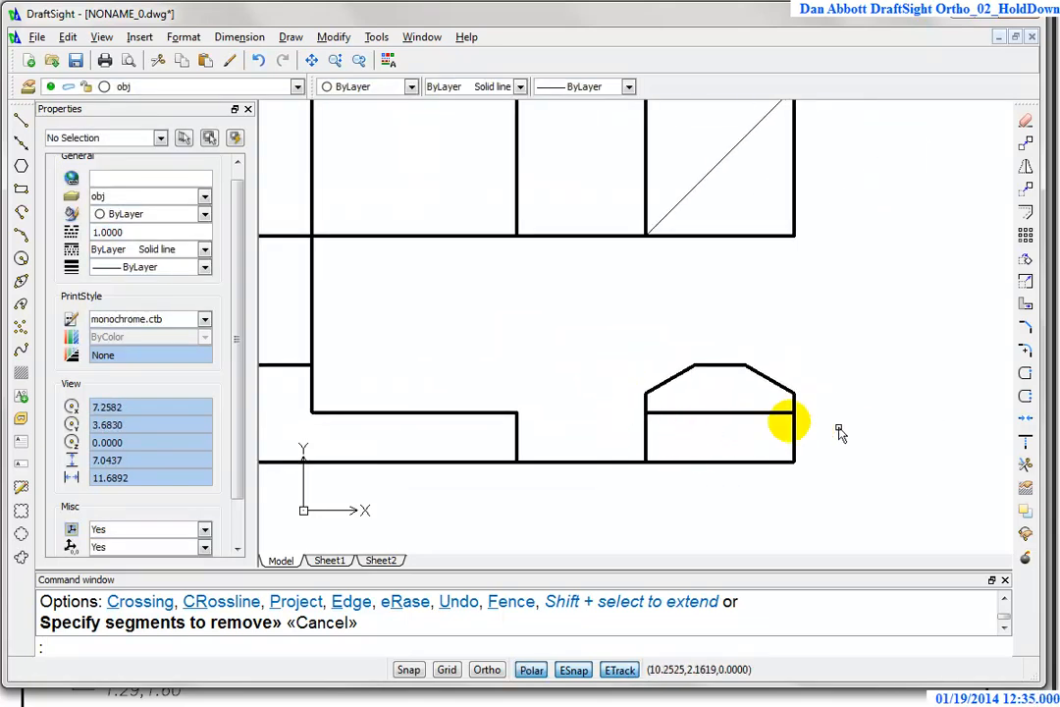
middle_click_drag(692, 317, 835, 374)
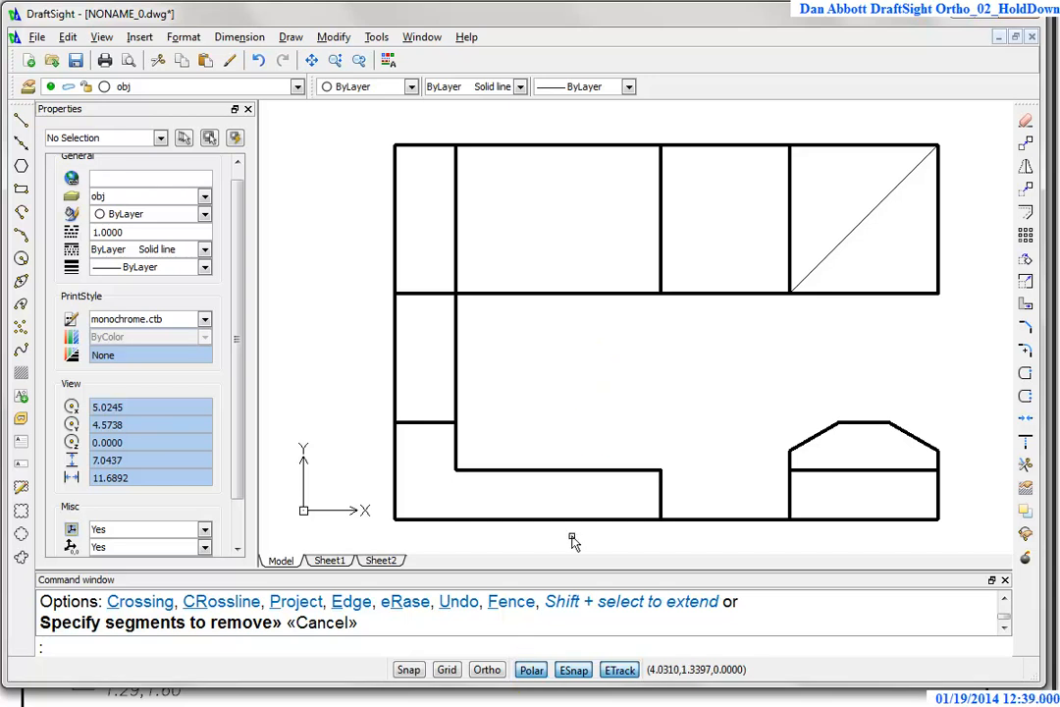
key("alt+Tab")
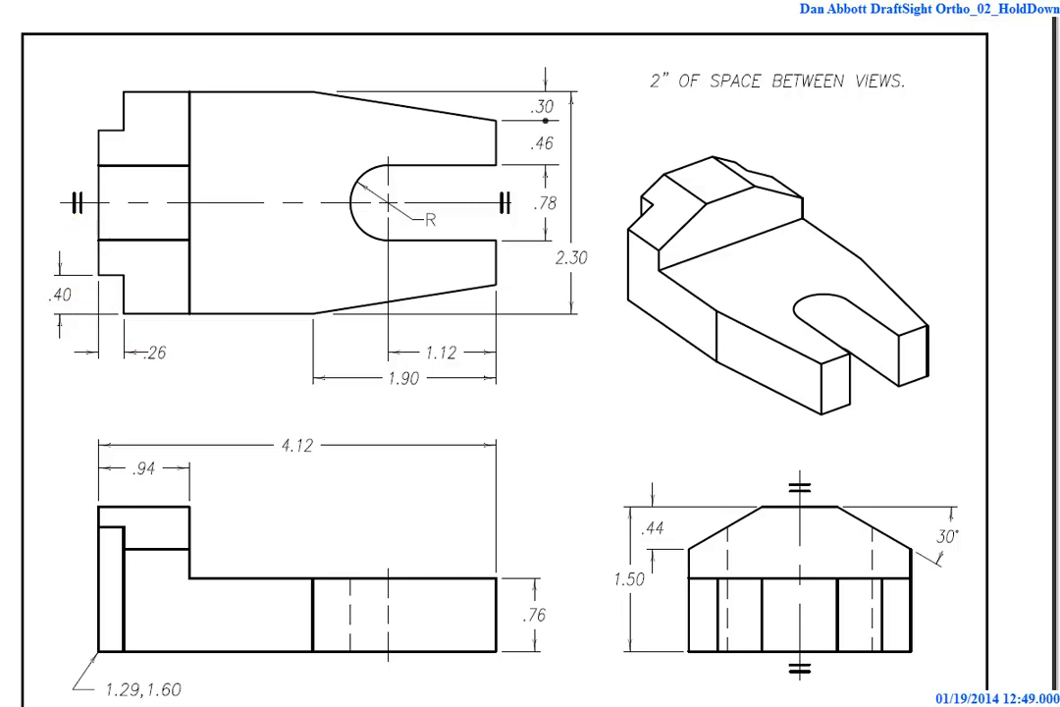
key("alt+Tab")
scroll(367, 290, "up", 3)
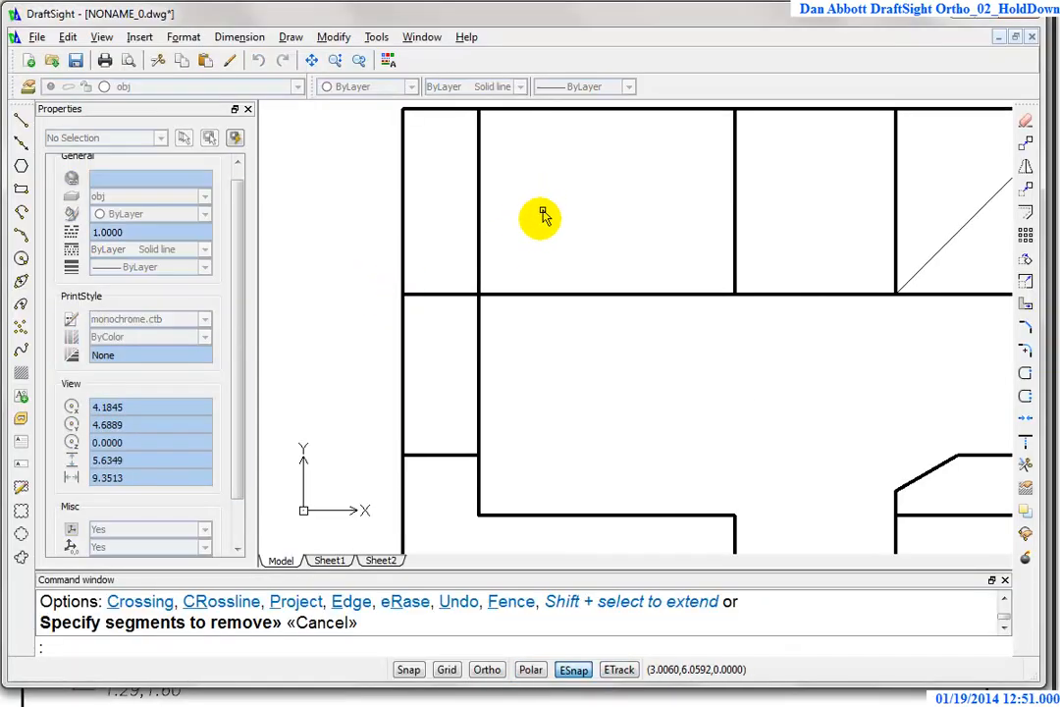
middle_click_drag(549, 206, 544, 271)
key("Return")
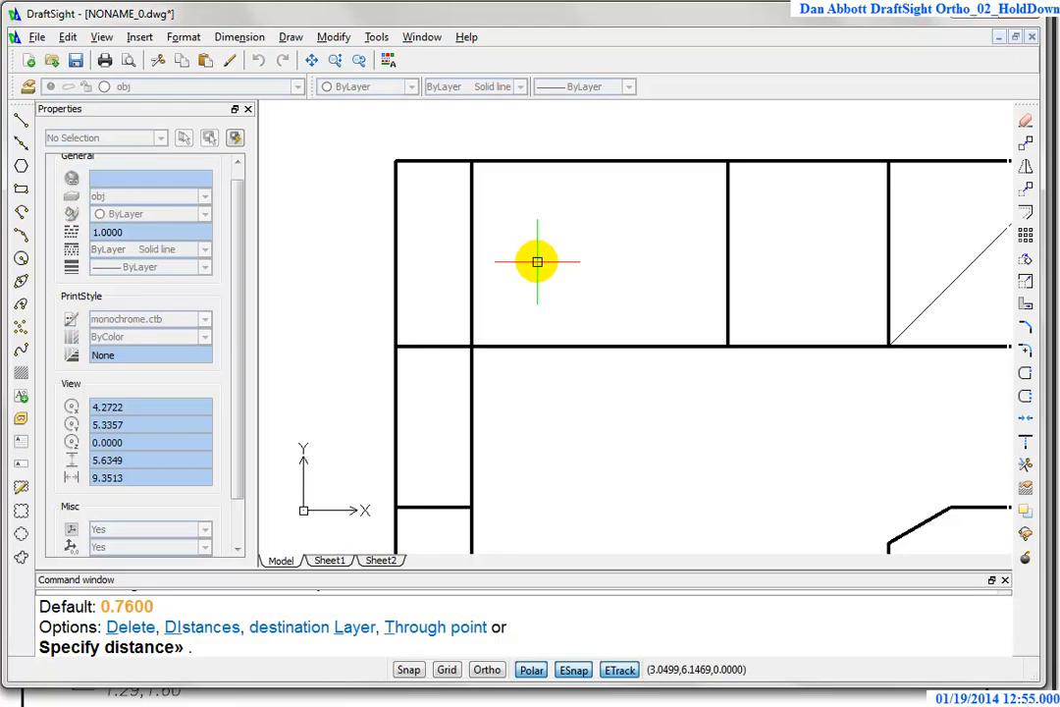
key("Return")
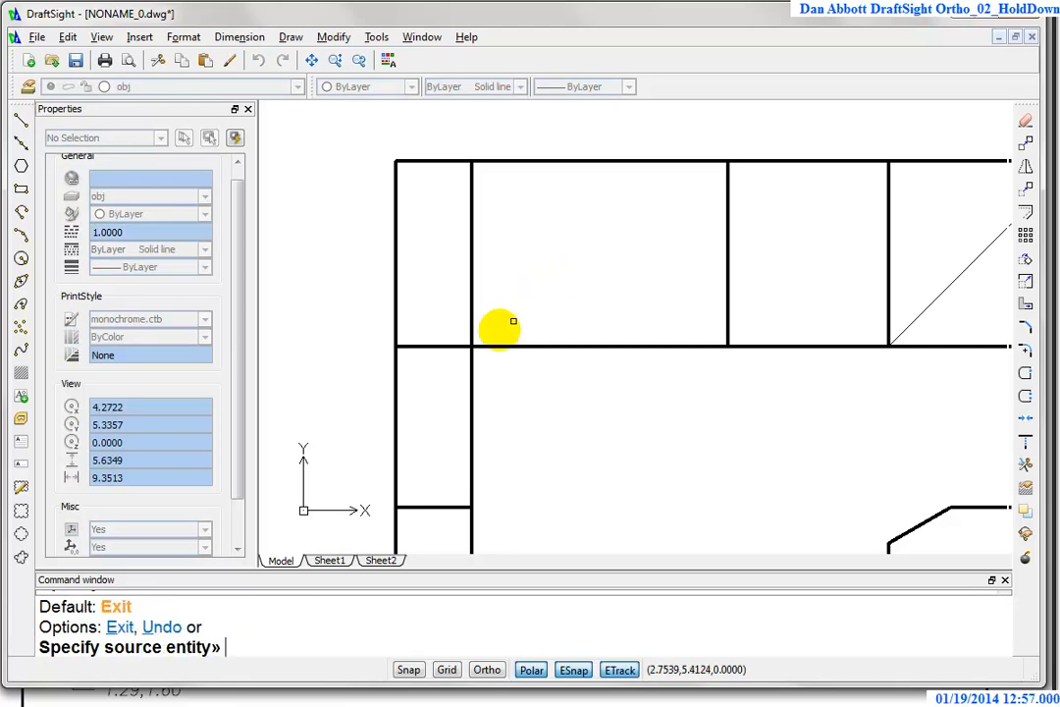
left_click(396, 371)
left_click(420, 375)
key("Escape")
scroll(531, 309, "down", 1)
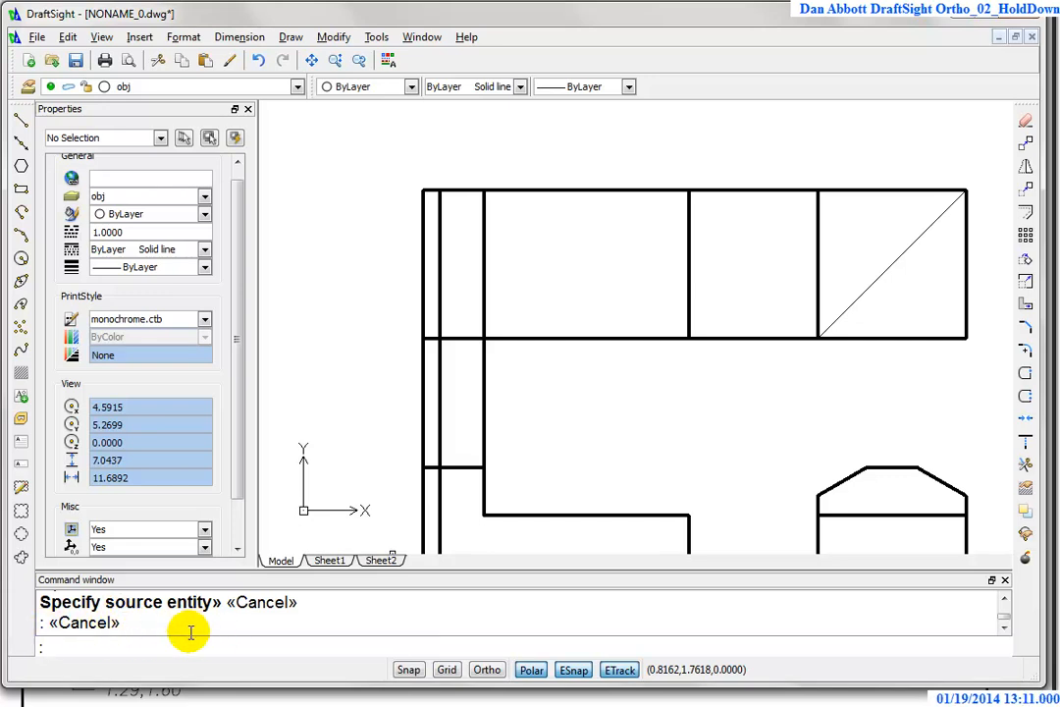
- Review the offset command's prompts and entered distance in the command history
key("F2")
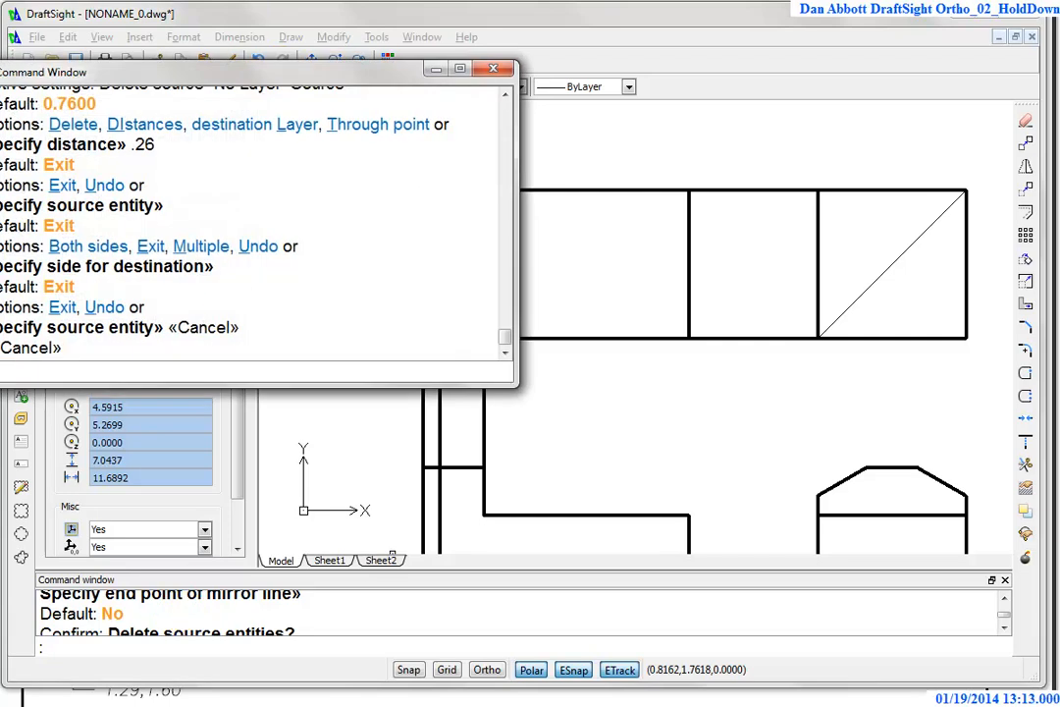
left_click_drag(226, 80, 405, 82)
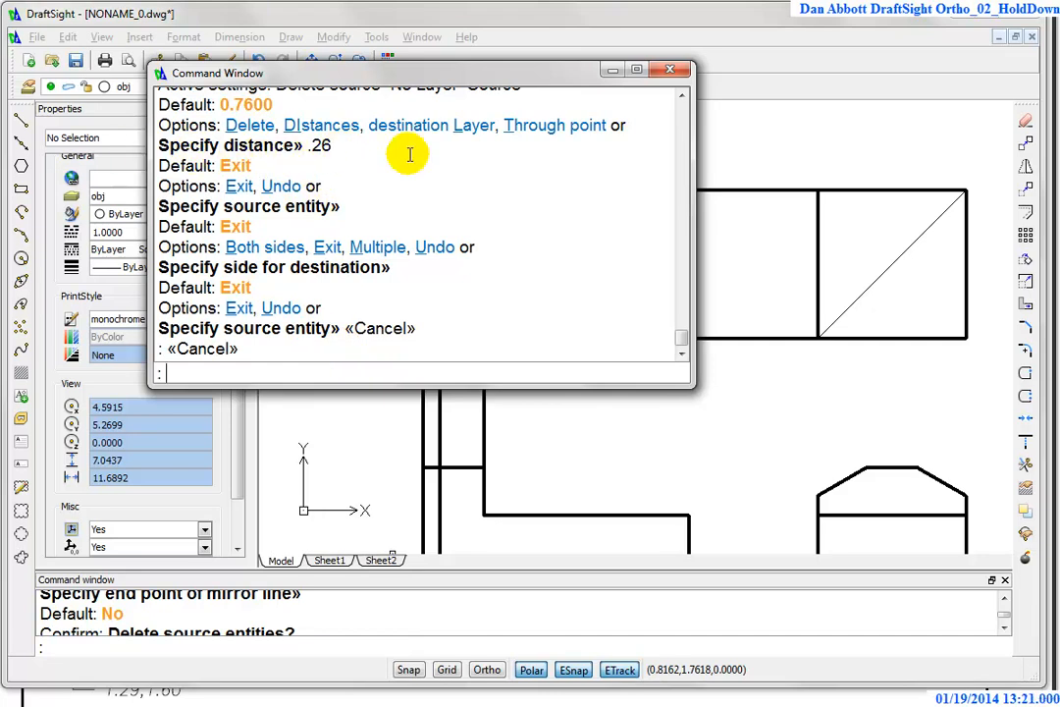
left_click(670, 69)
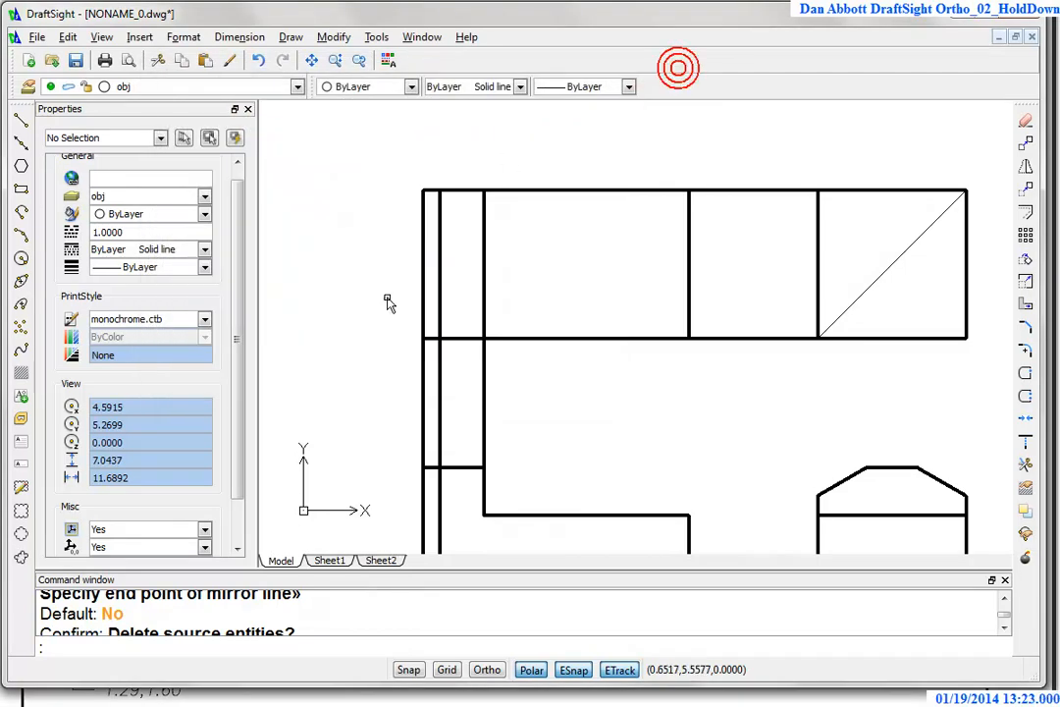
- Offset the top view's upper and lower horizontal edges .40 inward
key("Escape")
key("Escape")
type("o")
key("Return")
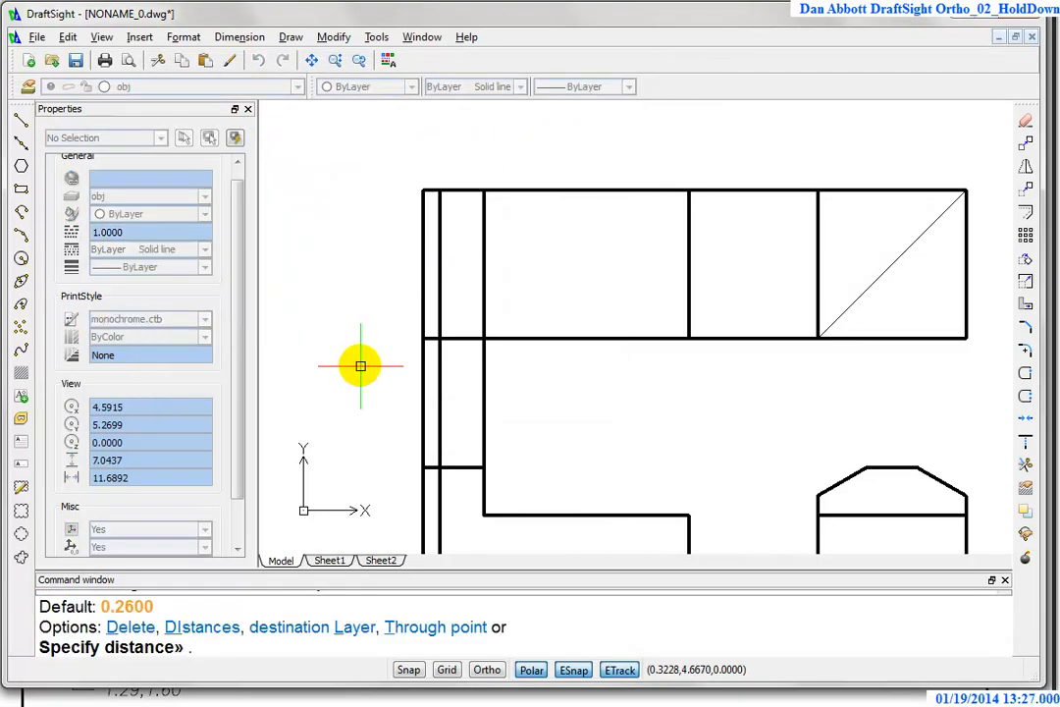
key("Return")
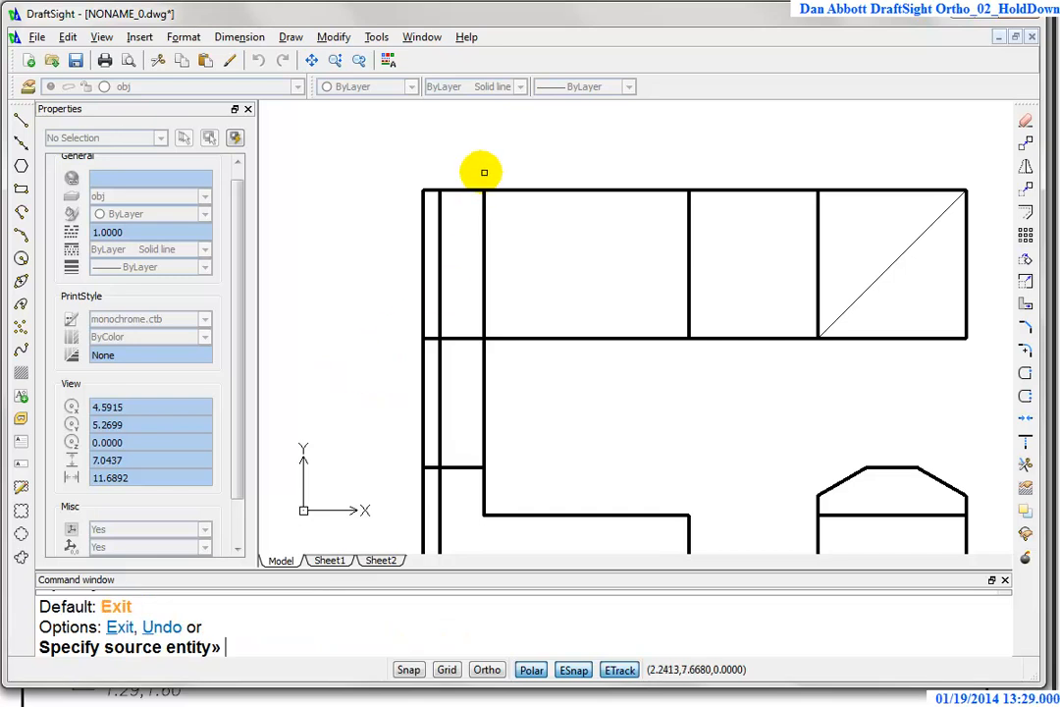
left_click(468, 190)
left_click(465, 224)
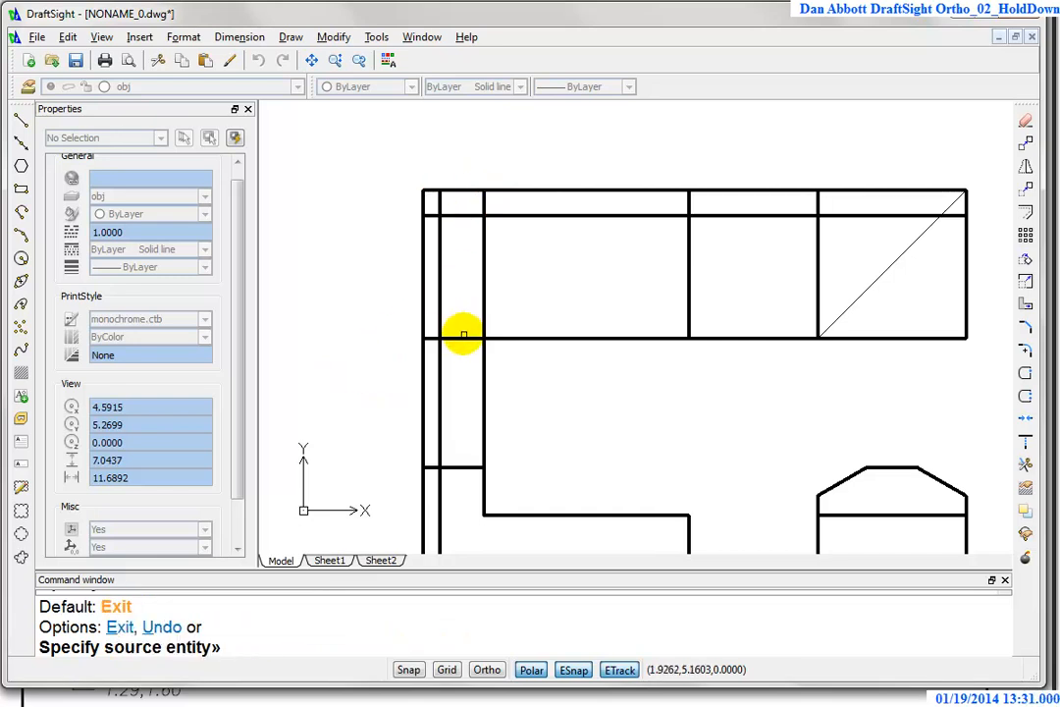
left_click(463, 337)
left_click(463, 300)
key("Escape")
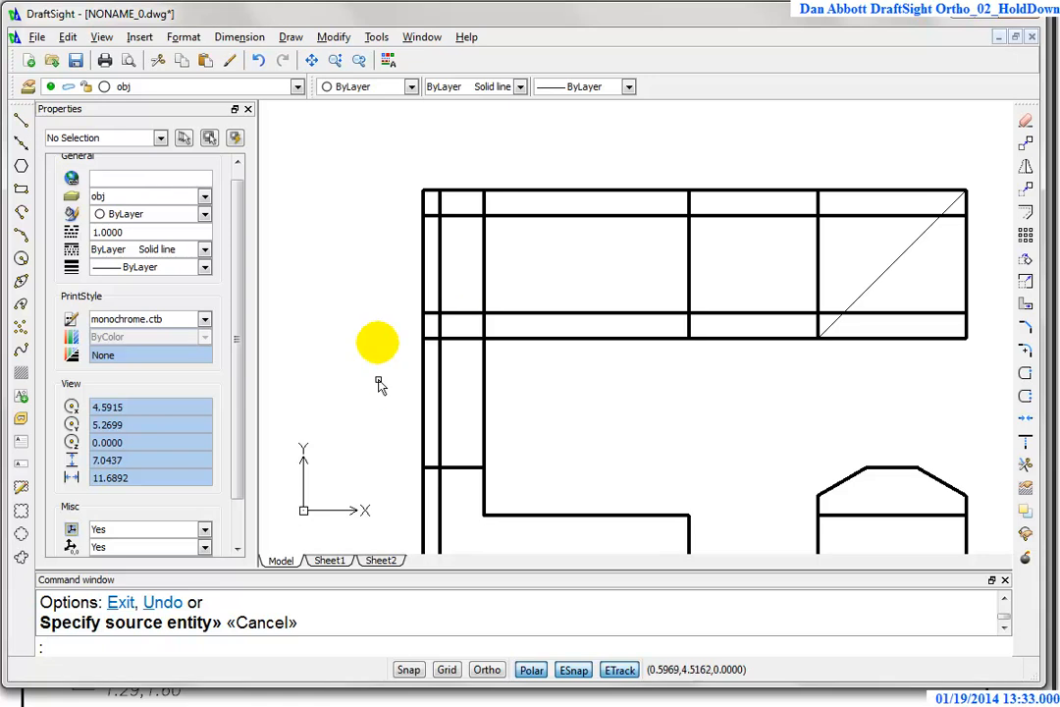
- Trim away the vertical line segments that connect the top view's lower edge to the front view
mouse_move(524, 409)
middle_mouse_down()
mouse_move(547, 395)
mouse_move(551, 308)
mouse_move(451, 392)
middle_mouse_up()
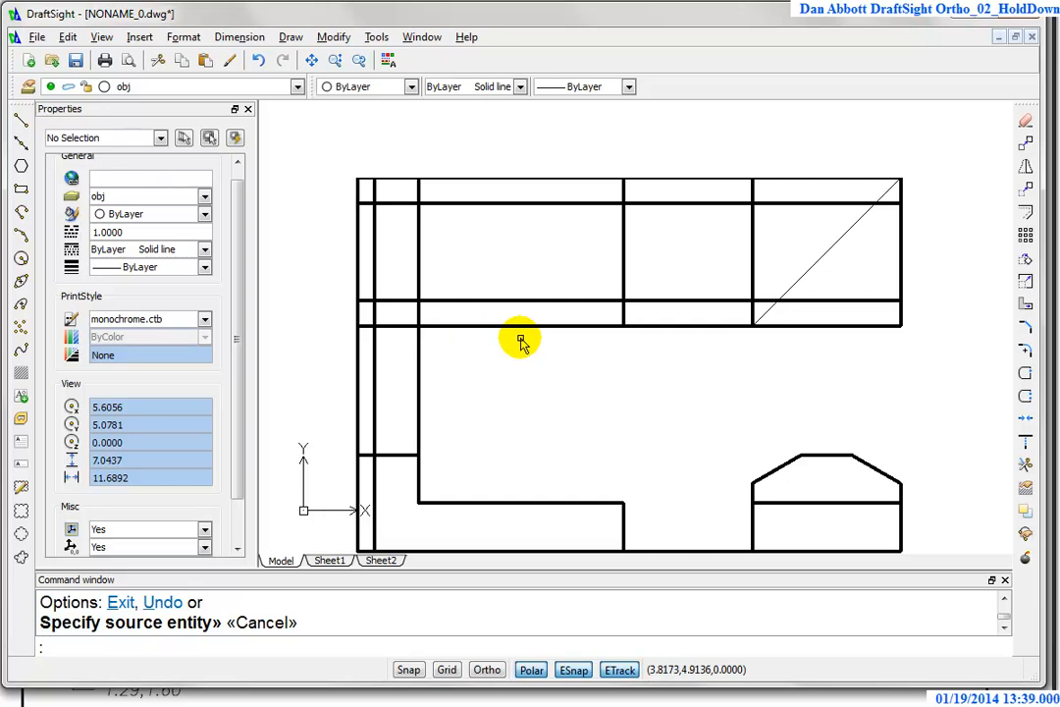
key("Escape")
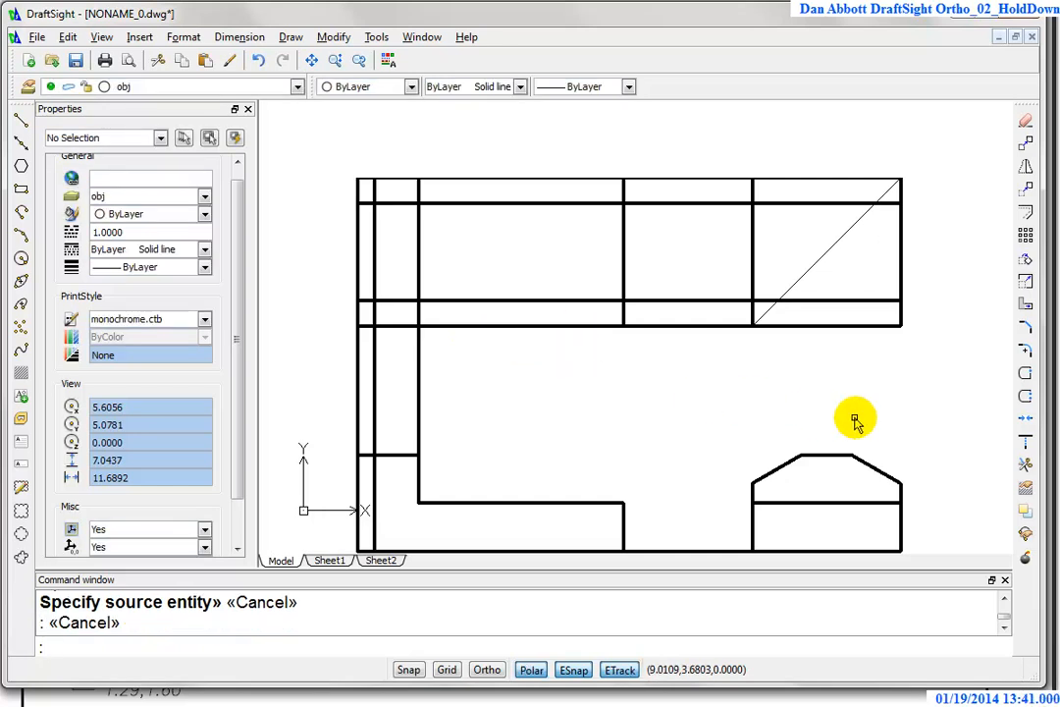
left_click(1025, 465)
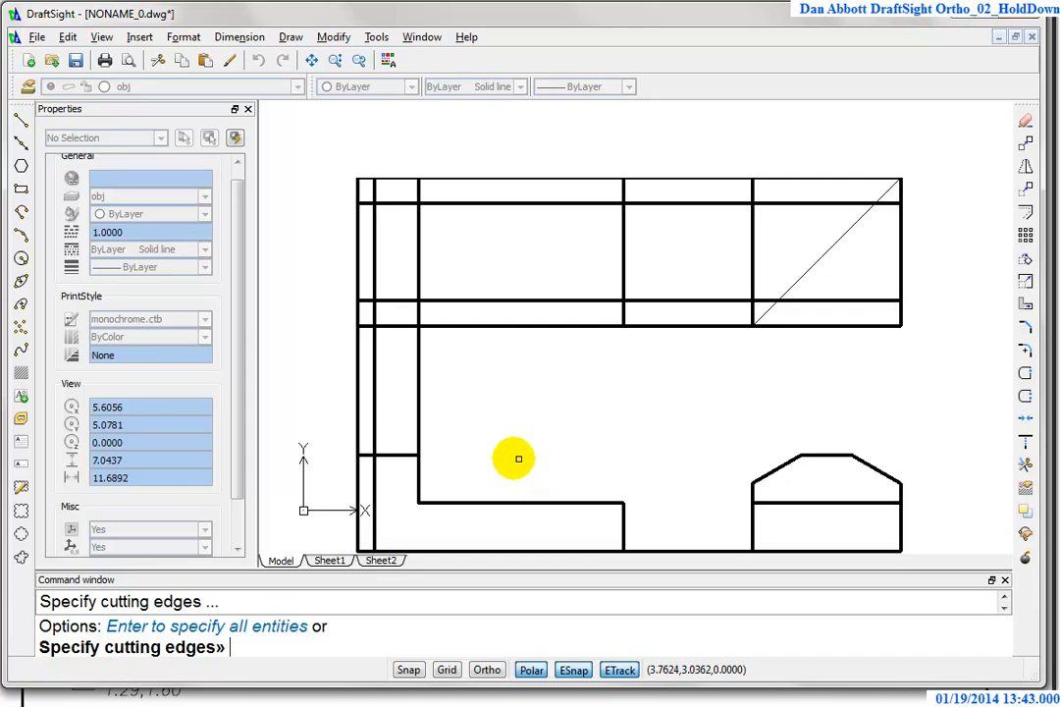
left_click(475, 323)
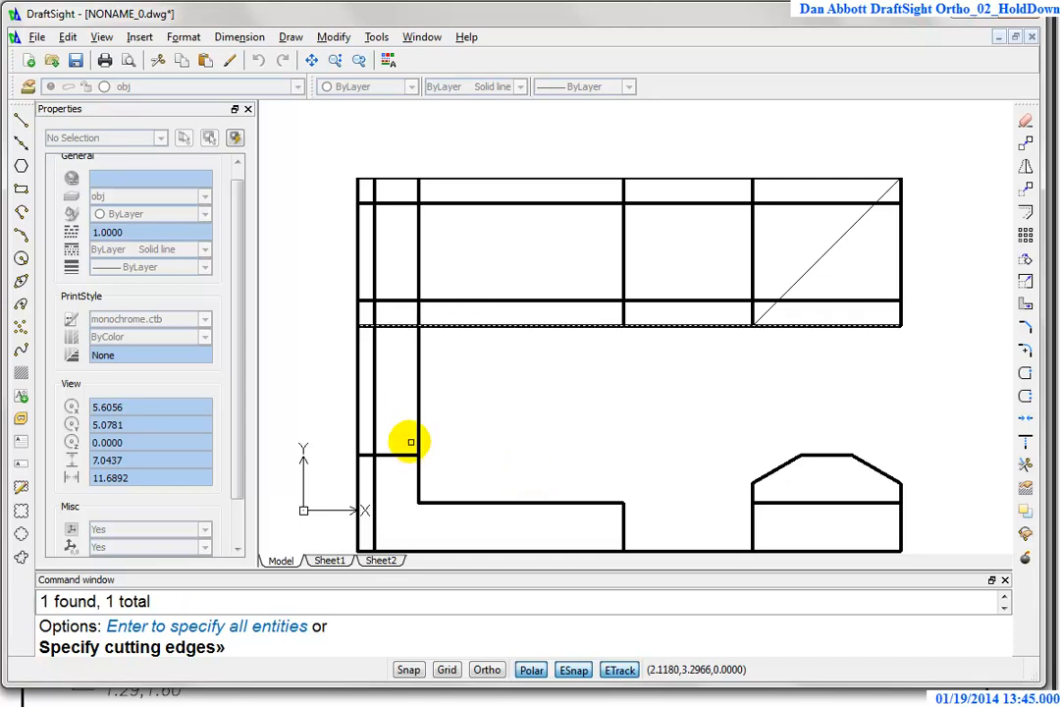
key("Return")
left_click_drag(568, 355, 319, 418)
scroll(516, 485, "up", 4)
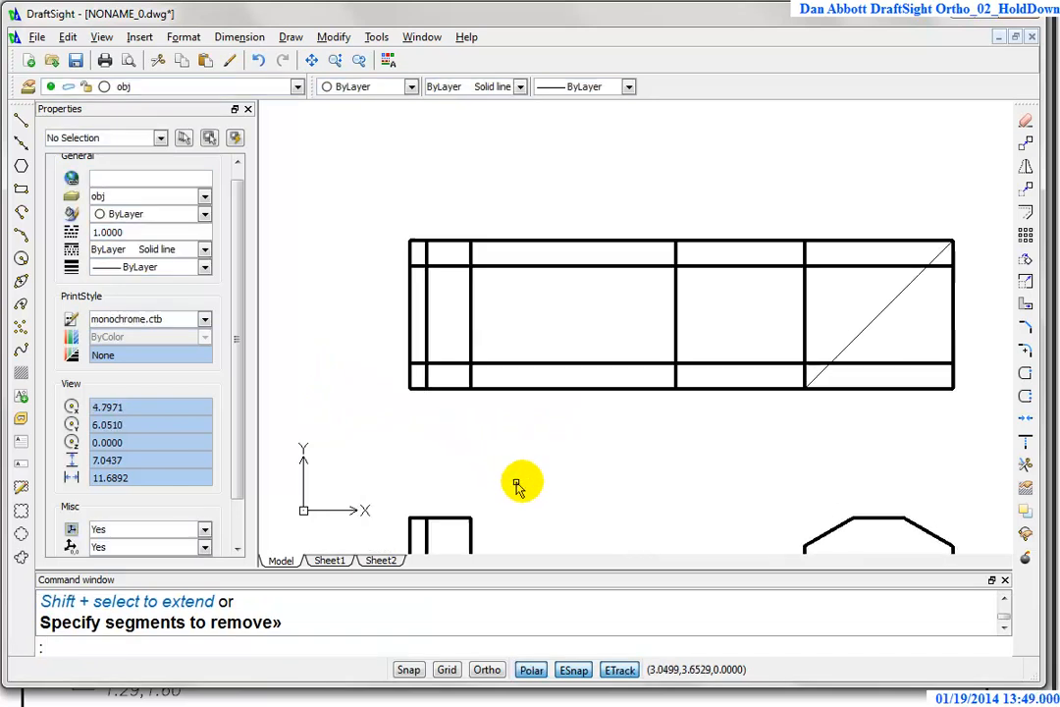
key("Return")
key("Return")
left_click_drag(440, 187, 318, 510)
key("Escape")
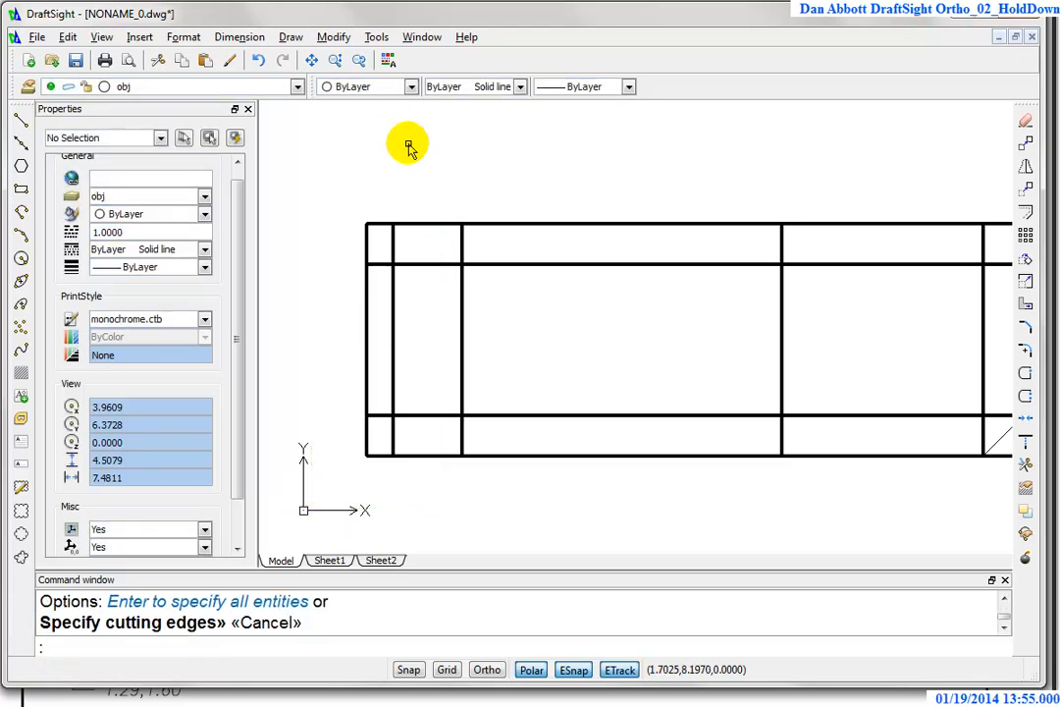
- Trim the top view's left end to a stepped outline, removing both outer corners and the leftover inner segments of the offset lines
key("Return")
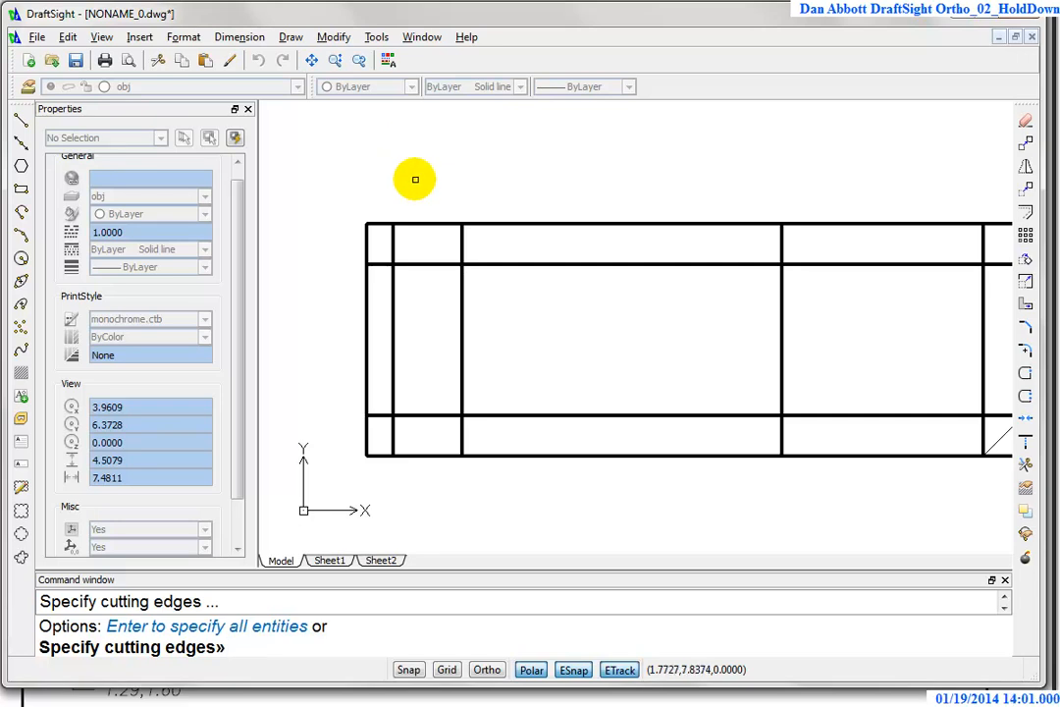
mouse_move(411, 247)
left_mouse_down()
mouse_move(390, 393)
mouse_move(337, 488)
left_mouse_up()
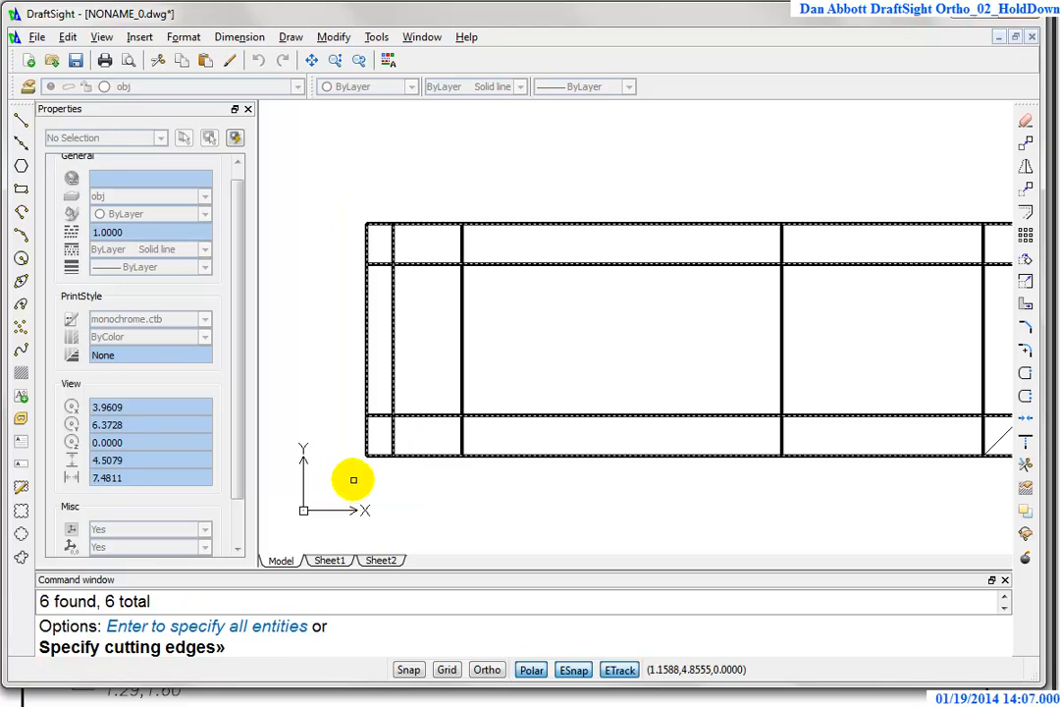
key("Return")
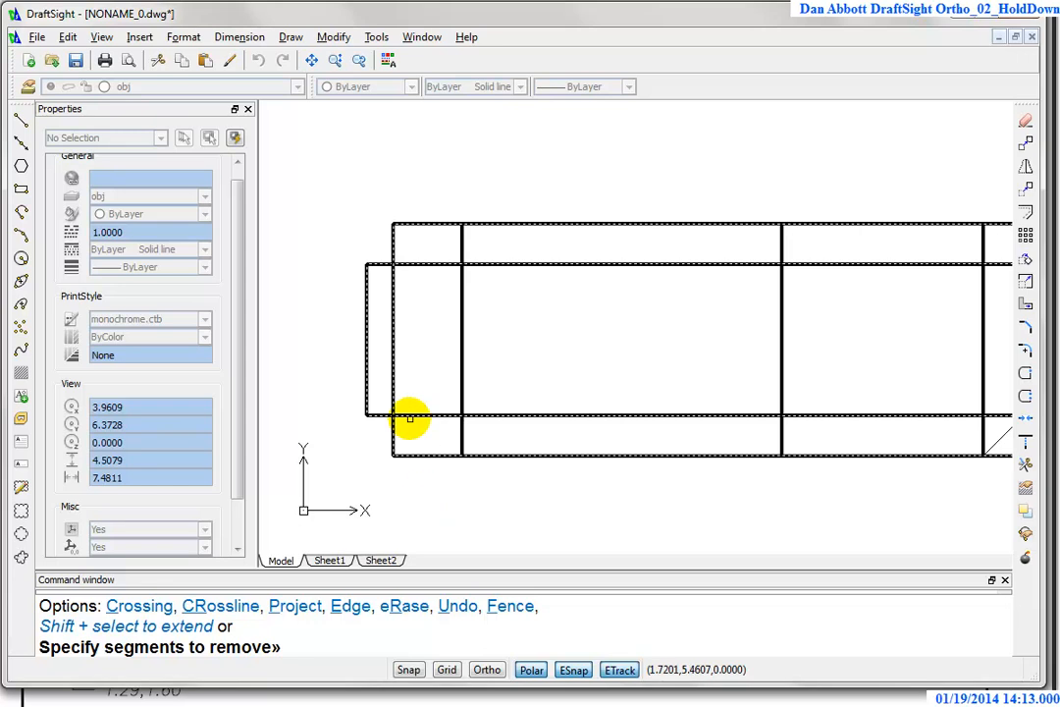
left_click(410, 414)
left_click(386, 382)
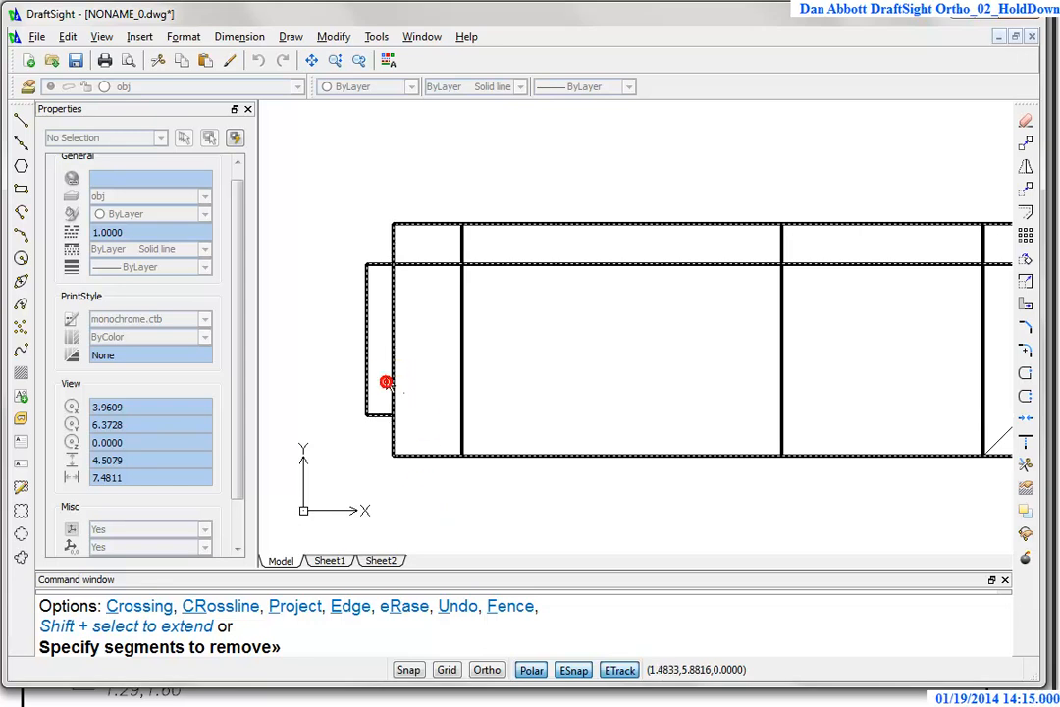
left_click(424, 263)
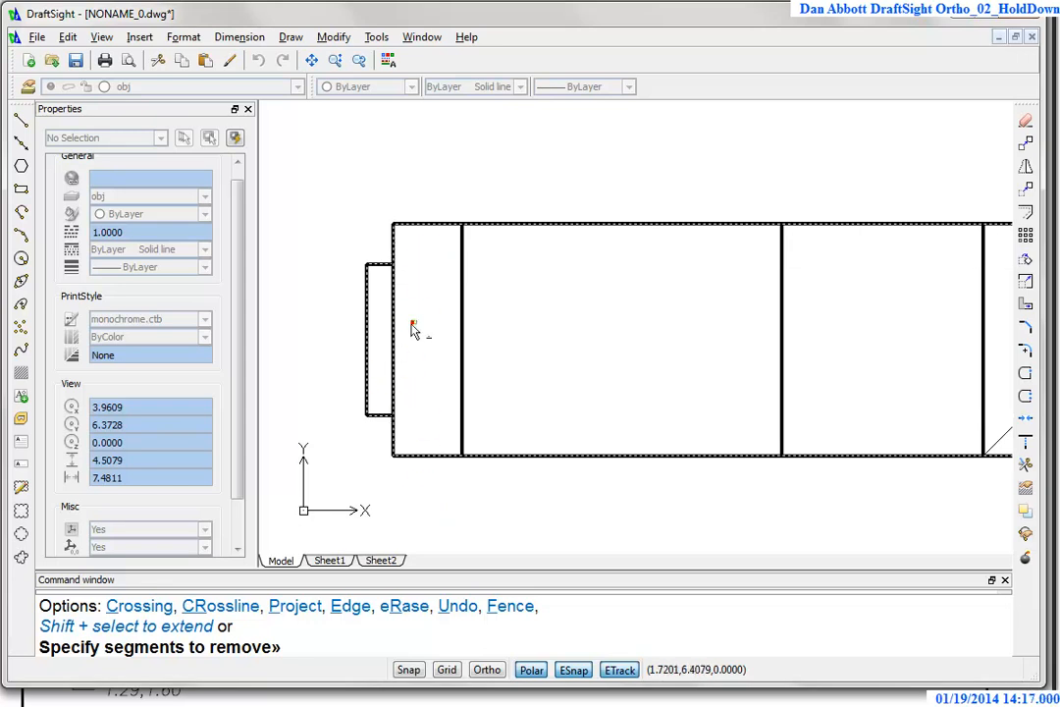
left_click(394, 338)
right_click(383, 335)
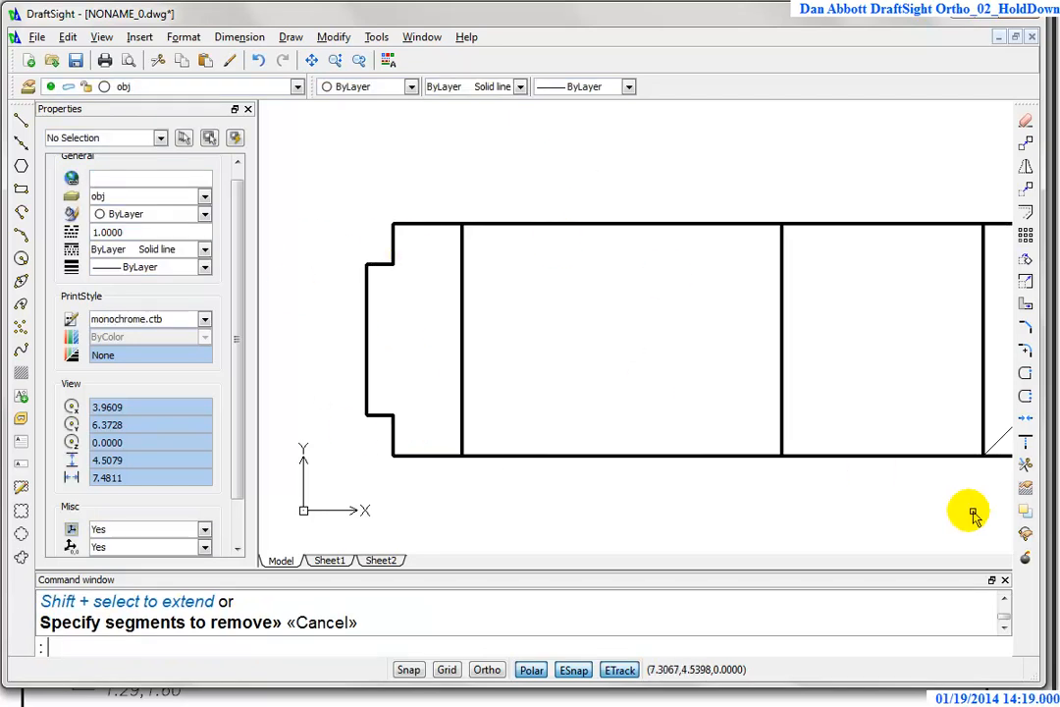
- Trim away the horizontal lines between the top view and the square with the diagonal, and between the front and side views
scroll(913, 481, "down", 1)
mouse_move(922, 468)
middle_mouse_down()
mouse_move(845, 414)
mouse_move(762, 230)
mouse_move(752, 407)
mouse_move(679, 419)
mouse_move(761, 329)
mouse_move(741, 391)
middle_mouse_up()
right_click(753, 289)
left_click(847, 245)
left_click(595, 299)
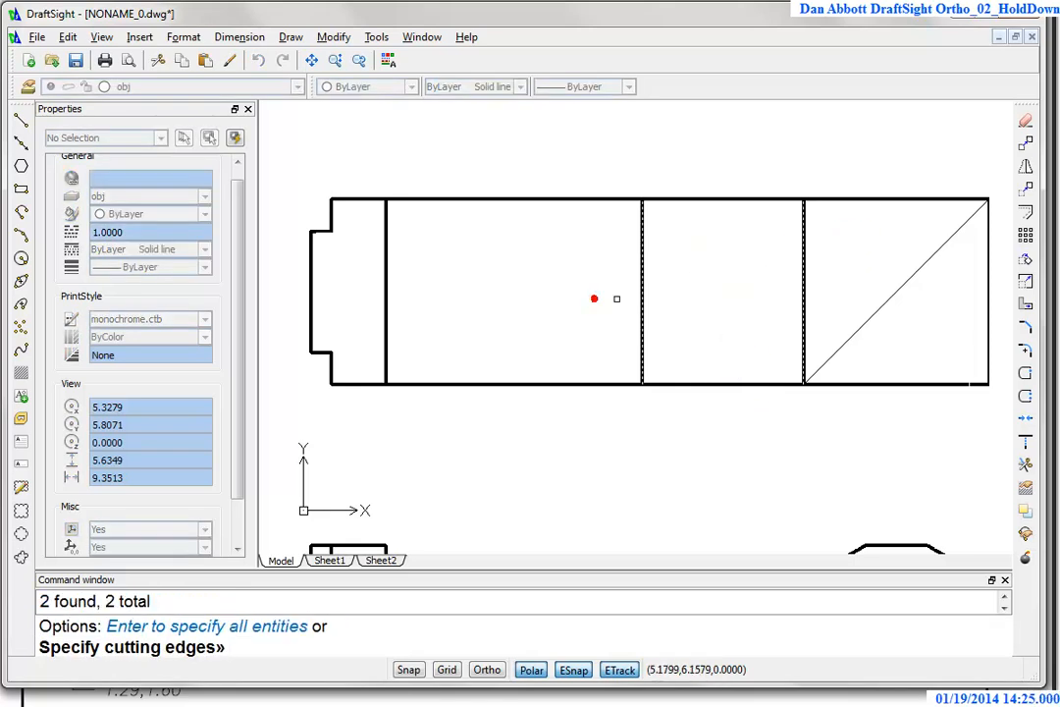
key("Return")
left_click(761, 171)
left_click(687, 442)
scroll(726, 444, "down", 1)
mouse_move(726, 443)
middle_mouse_down()
mouse_move(713, 230)
mouse_move(729, 315)
middle_mouse_up()
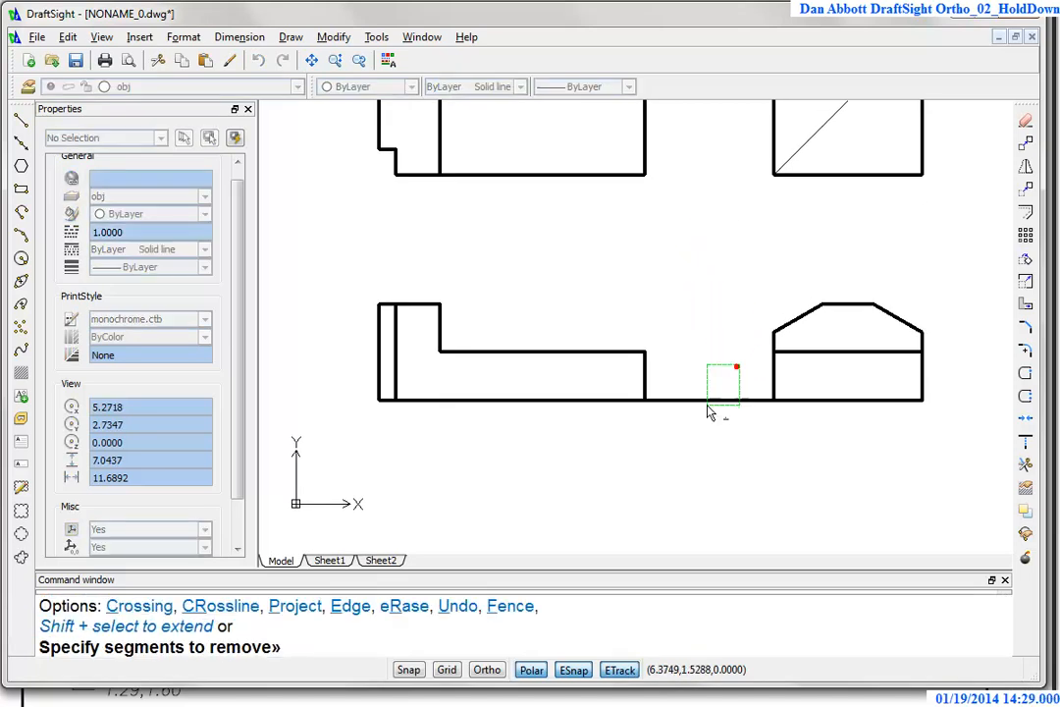
key("Return")
middle_click_drag(679, 447, 684, 553)
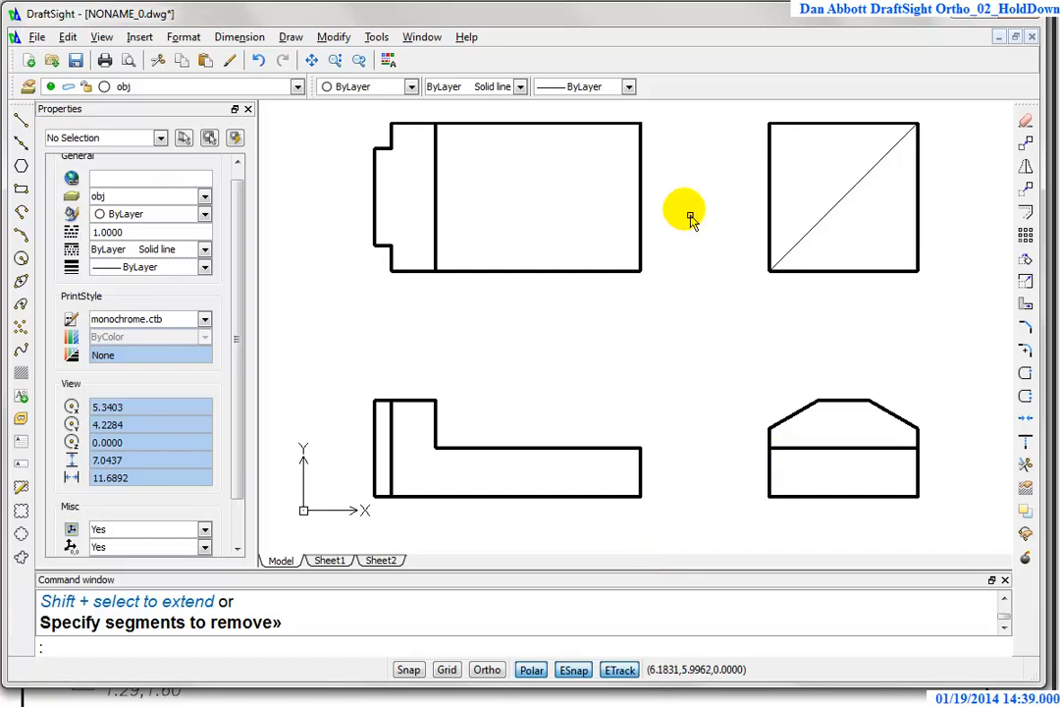
- Switch to the SolidWorks model of the hold-down part, display it shaded with edges, and examine its sloped faces and notches
scroll(690, 219, "up", 3)
mouse_move(595, 333)
middle_mouse_down()
mouse_move(644, 239)
mouse_move(599, 326)
middle_mouse_up()
scroll(658, 329, "down", 1)
mouse_move(710, 402)
middle_mouse_down()
mouse_move(691, 270)
mouse_move(702, 377)
mouse_move(692, 336)
middle_mouse_up()
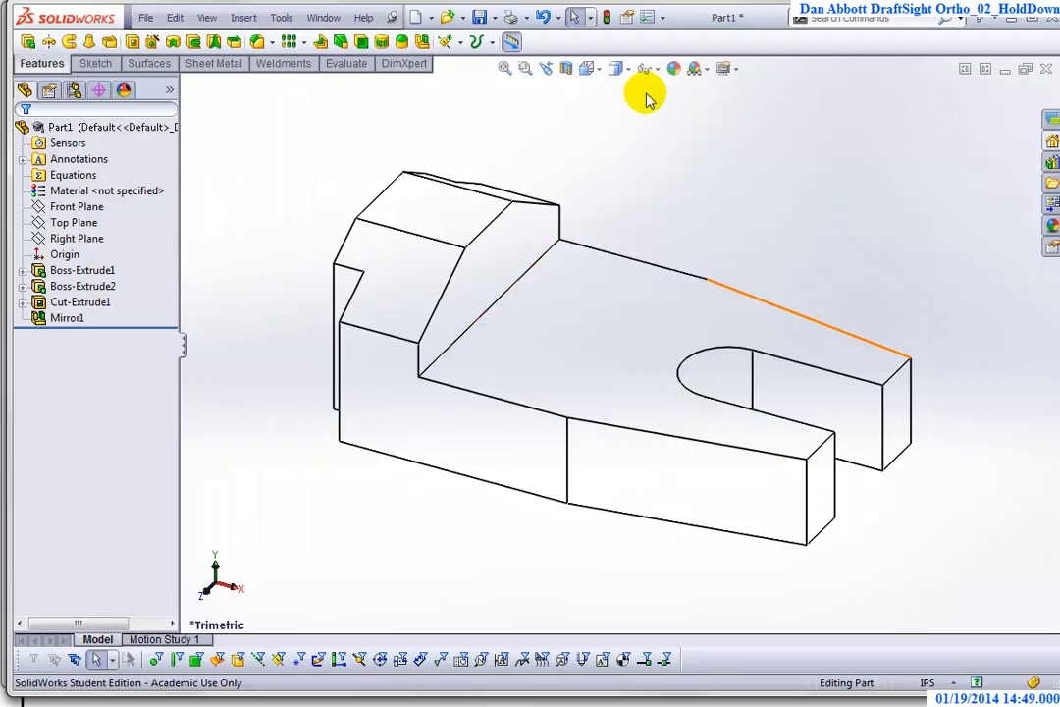
left_click(625, 70)
left_click(617, 88)
middle_click_drag(863, 214, 826, 226)
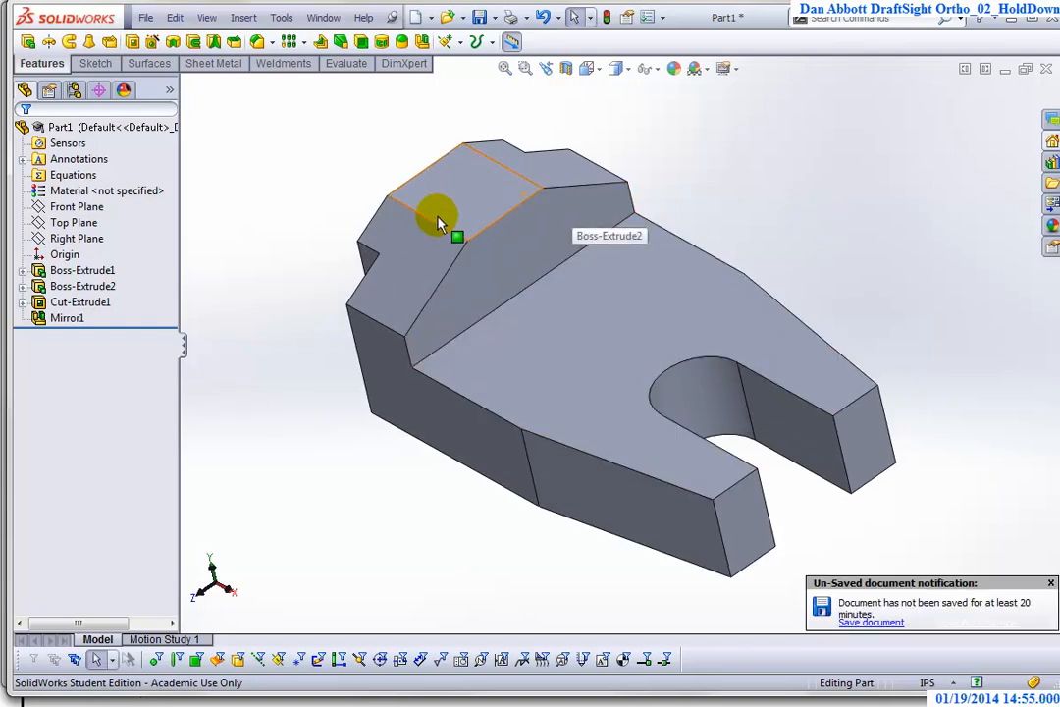
middle_click_drag(813, 246, 864, 263)
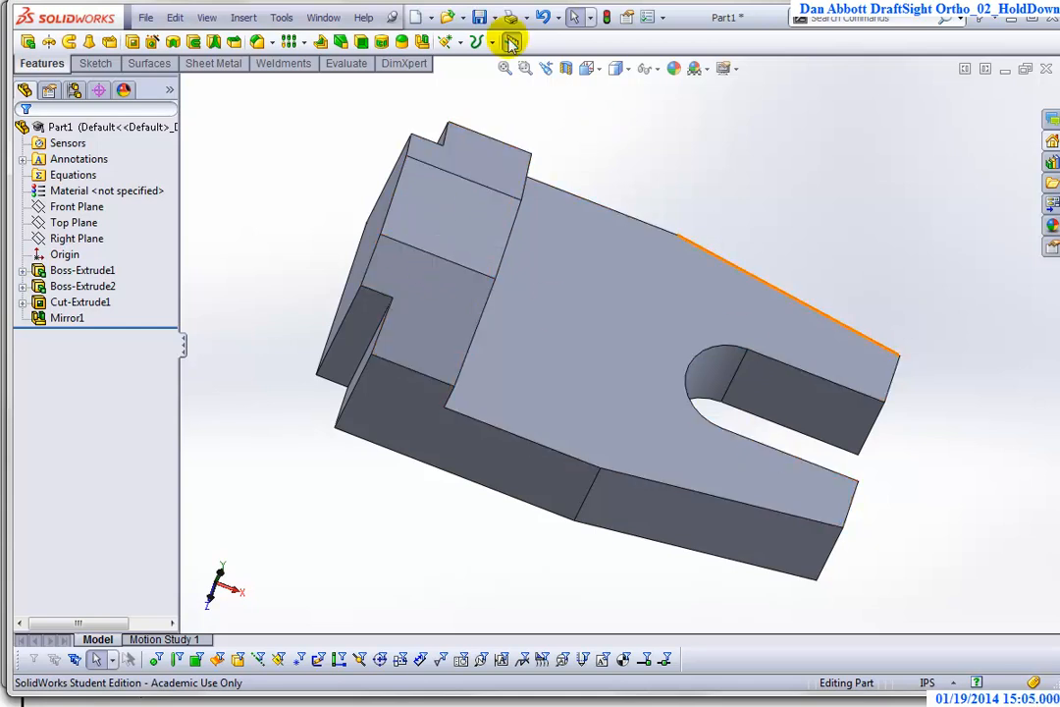
- Orient the hold-down model to its Top view and change the display style to compare its edges with the drawing
left_click(594, 69)
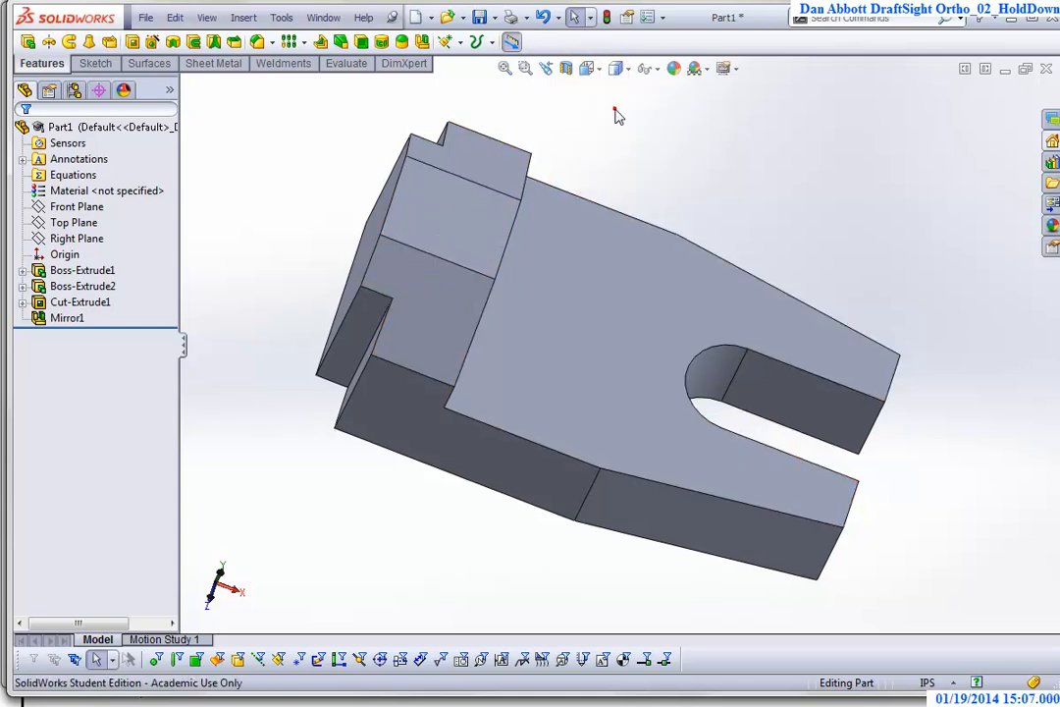
left_click(613, 109)
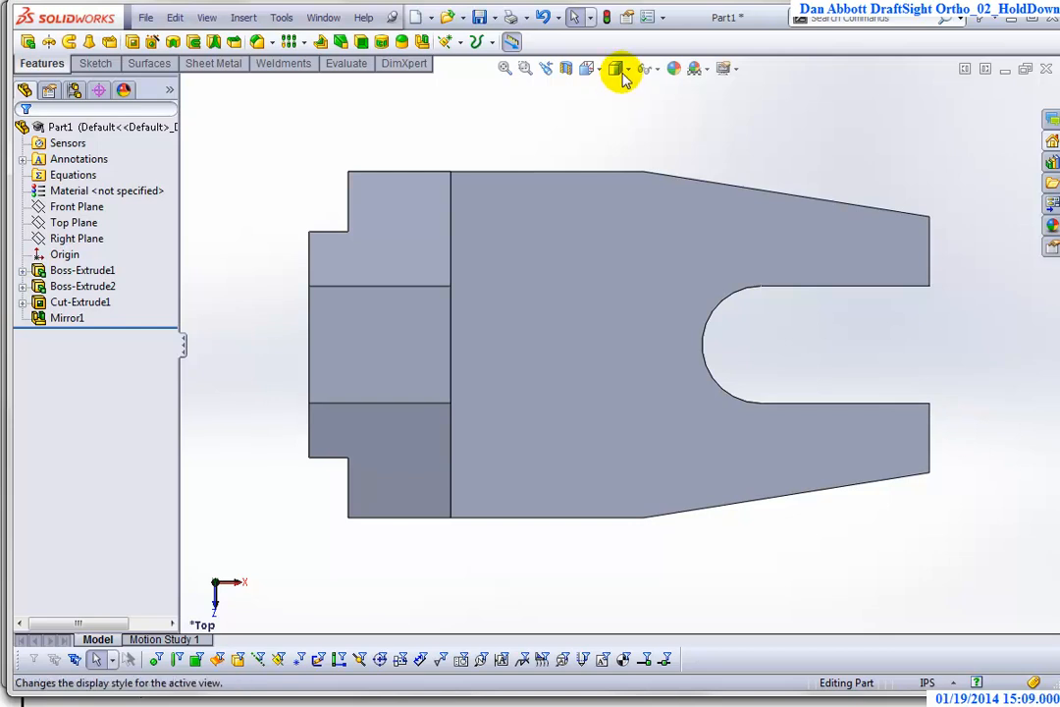
left_click(624, 71)
left_click(618, 136)
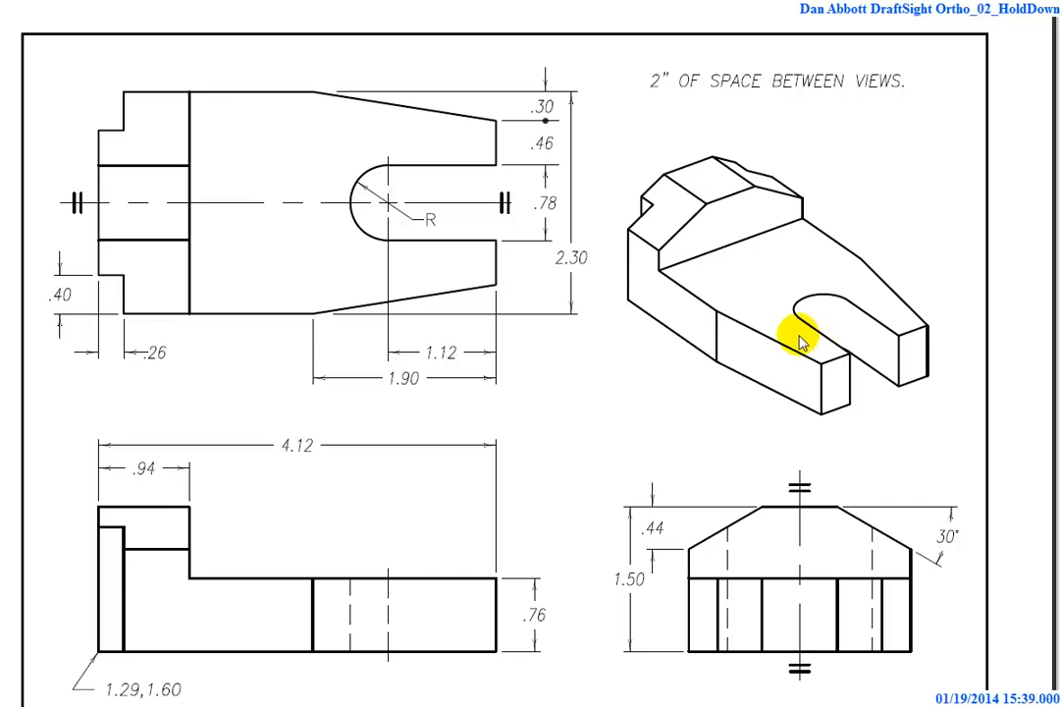
- Switch back to DraftSight and draw vertical projection lines from both ends of the side view's top edge up across the square's diagonal
key("alt+Tab")
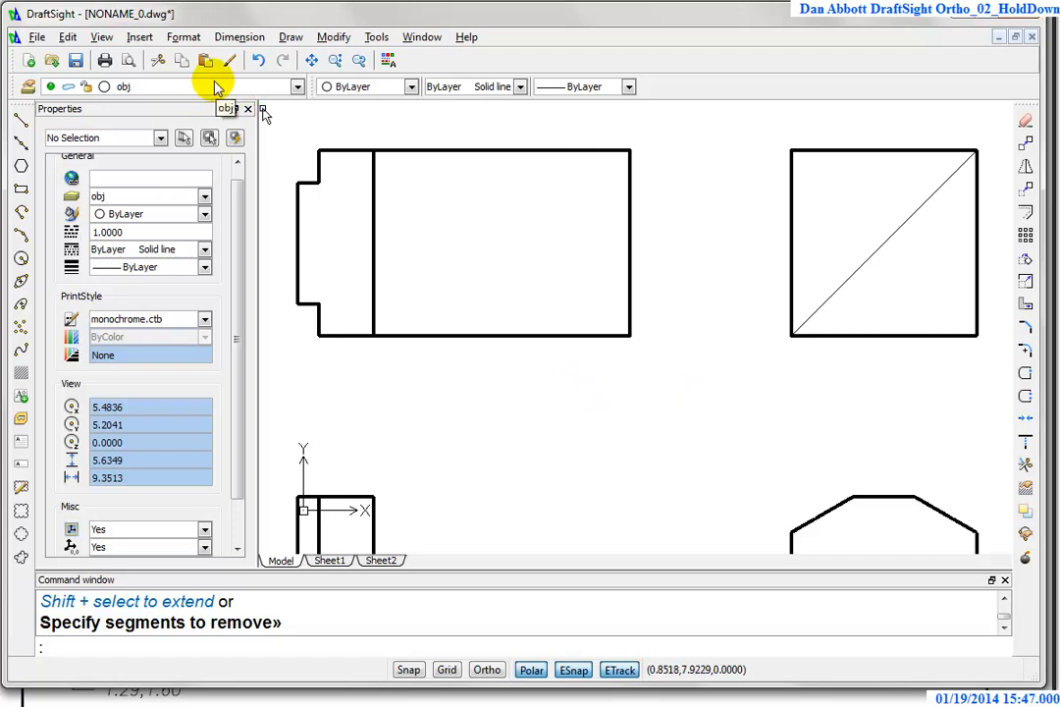
left_click(21, 120)
left_click(851, 498)
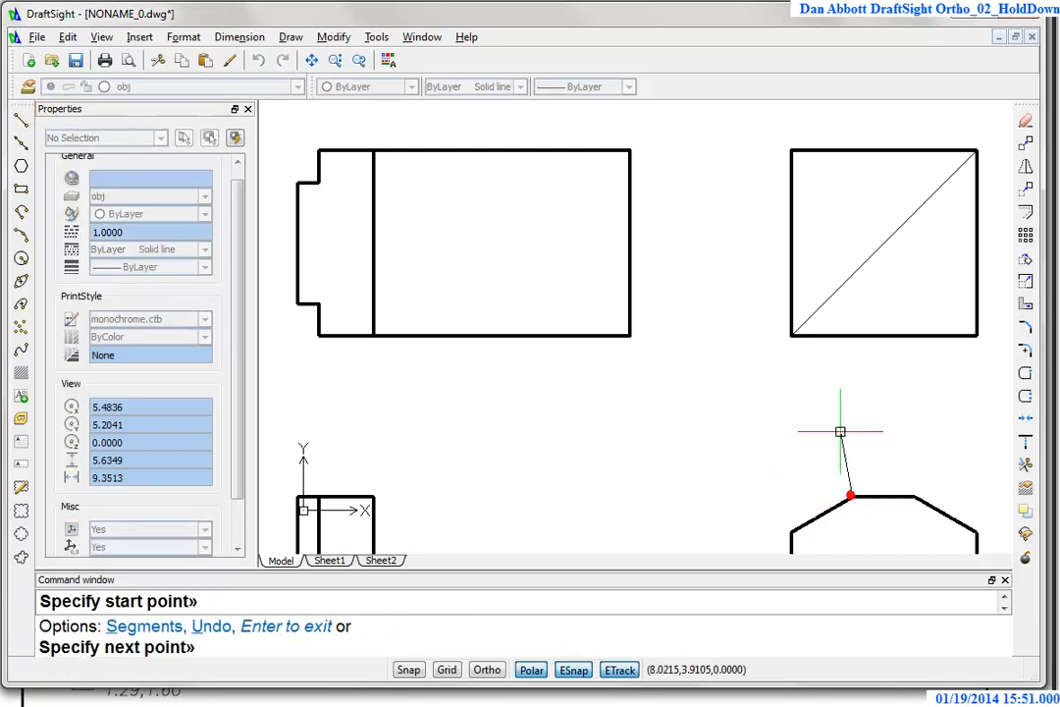
left_click(853, 214)
key("Escape")
key("Escape")
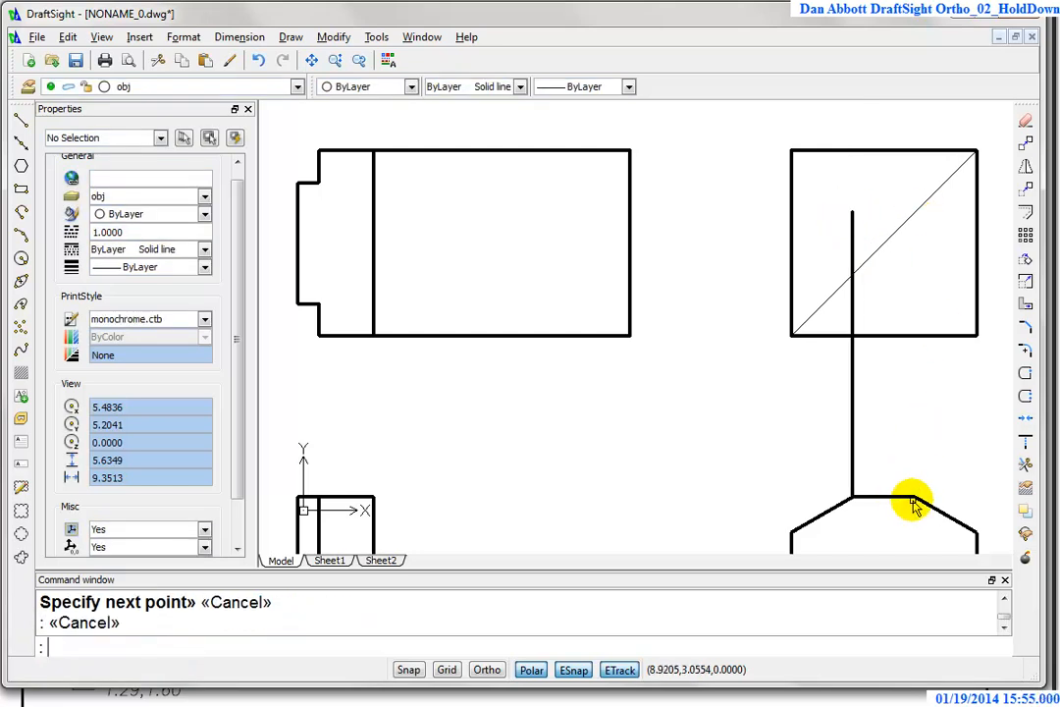
key("Return")
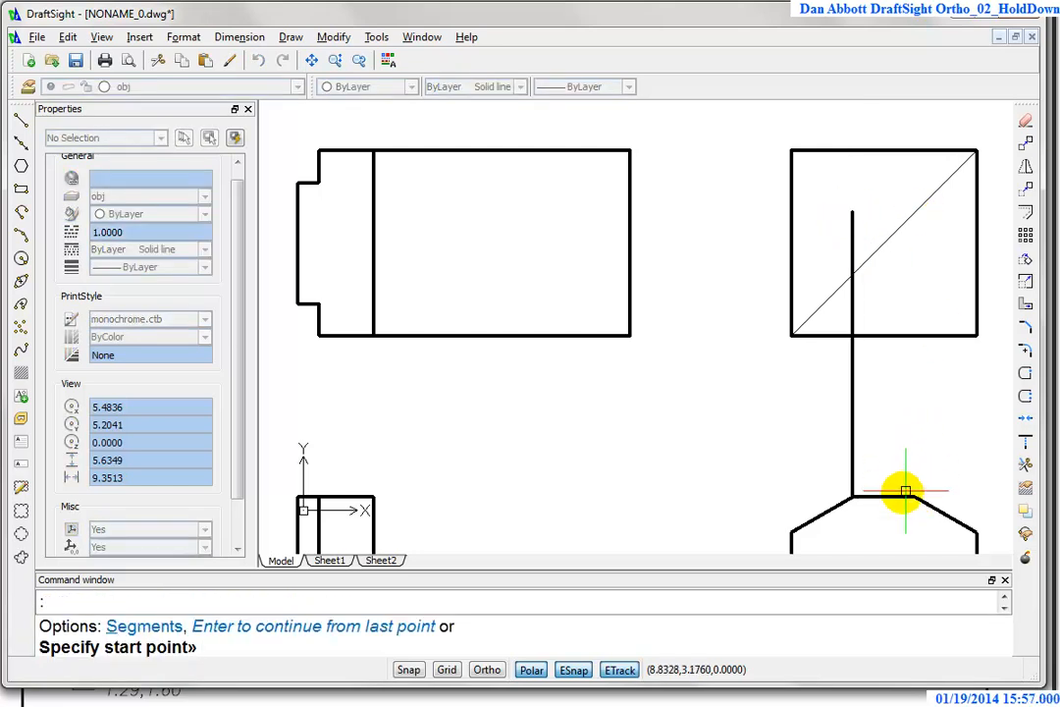
left_click(913, 496)
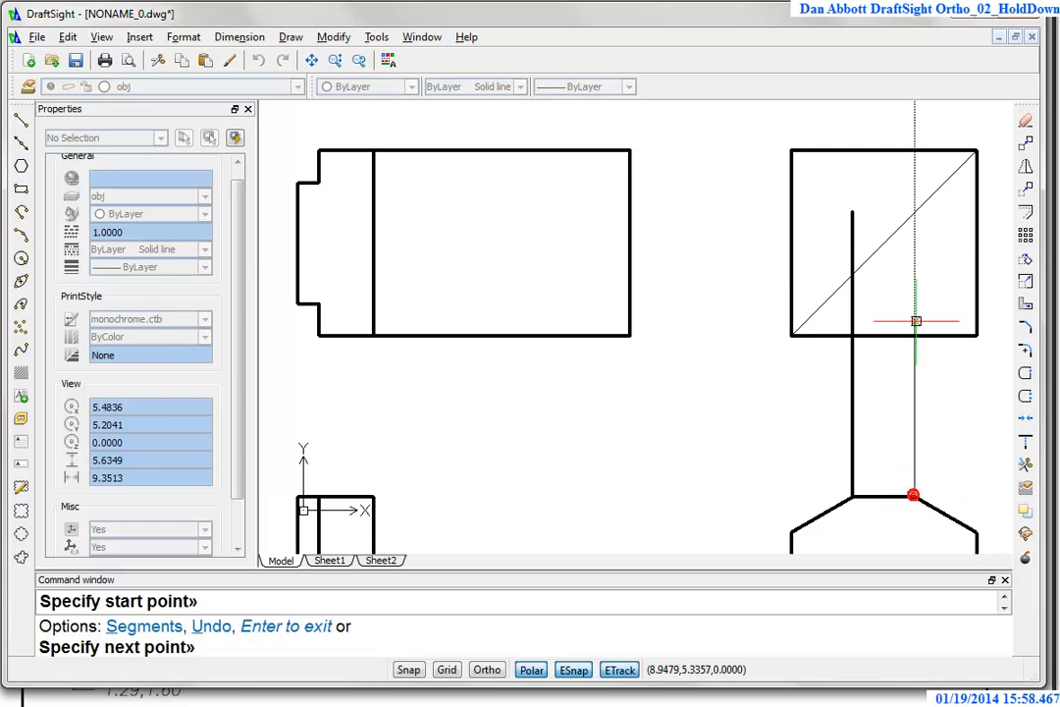
left_click(915, 164)
key("Return")
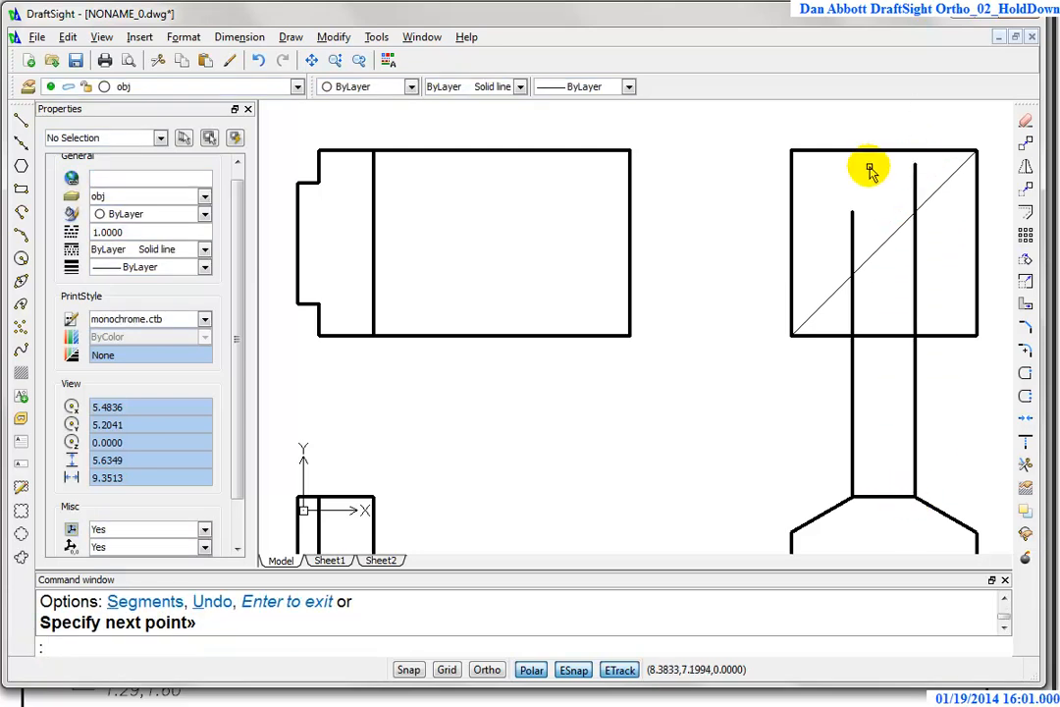
- Draw horizontal projection lines from the two crossings on the square's diagonal across to the top view's left edge
key("Return")
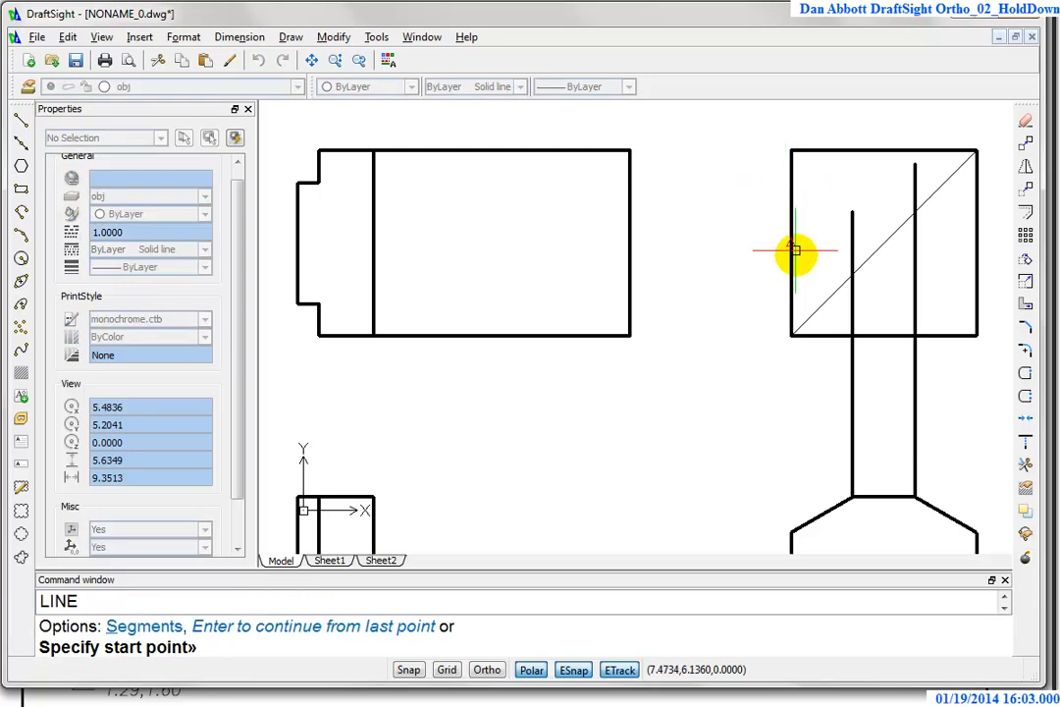
left_click(852, 273)
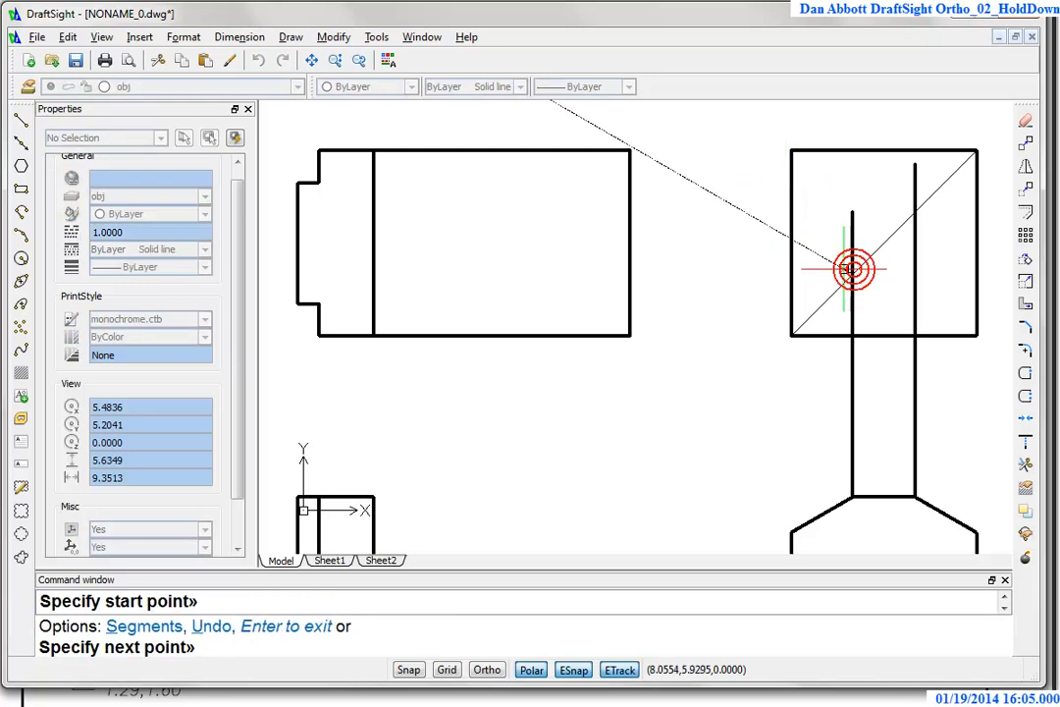
left_click(292, 274)
key("Return")
key("Return")
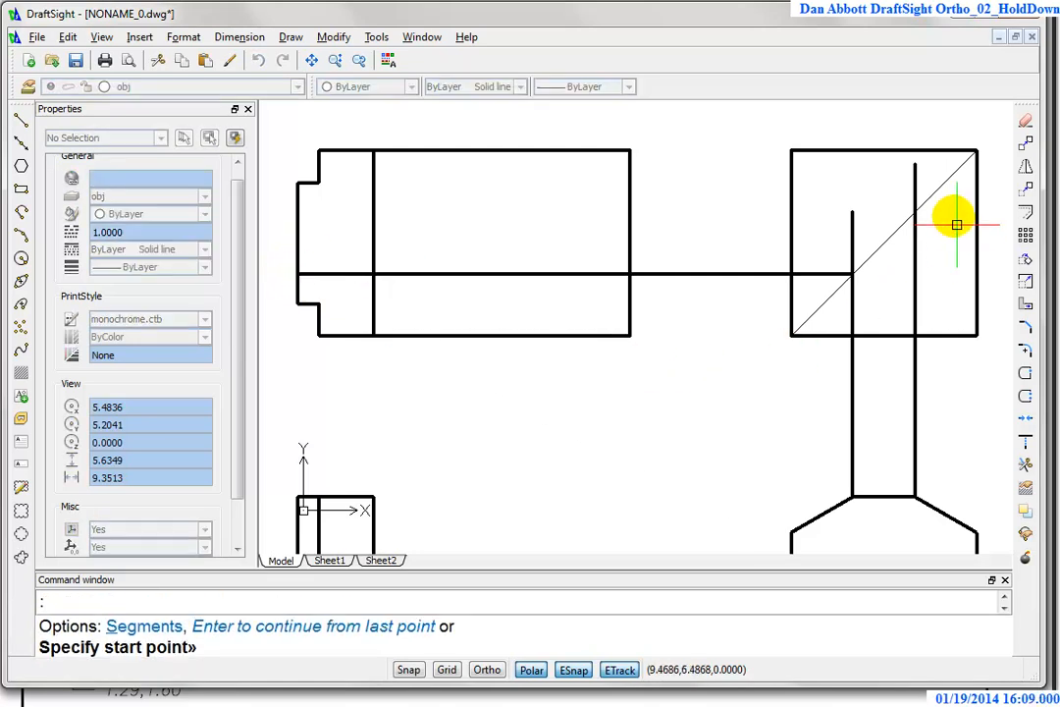
left_click(914, 211)
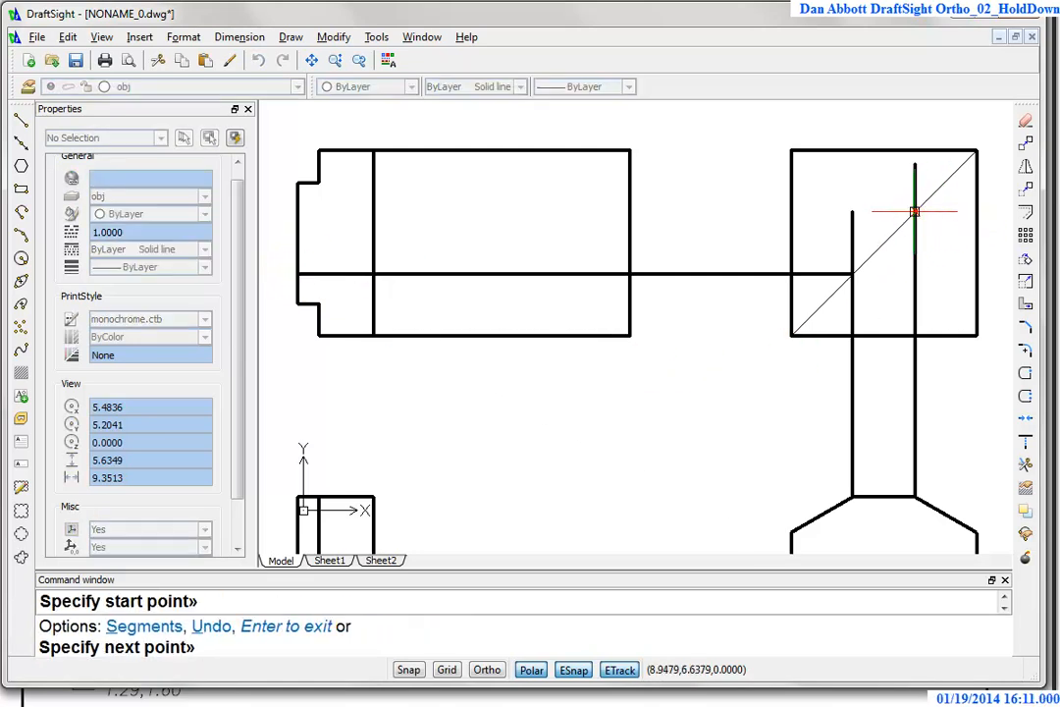
left_click(298, 211)
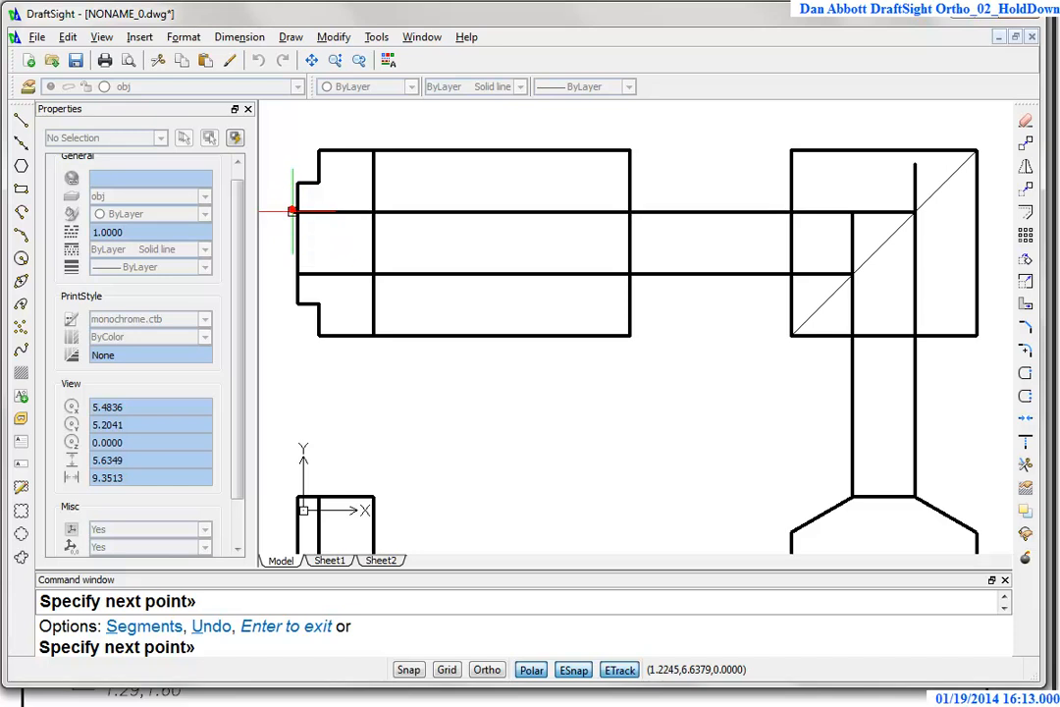
key("Escape")
- Stretch the overshooting end of the upper horizontal projection line onto the top view's left edge
scroll(306, 230, "up", 3)
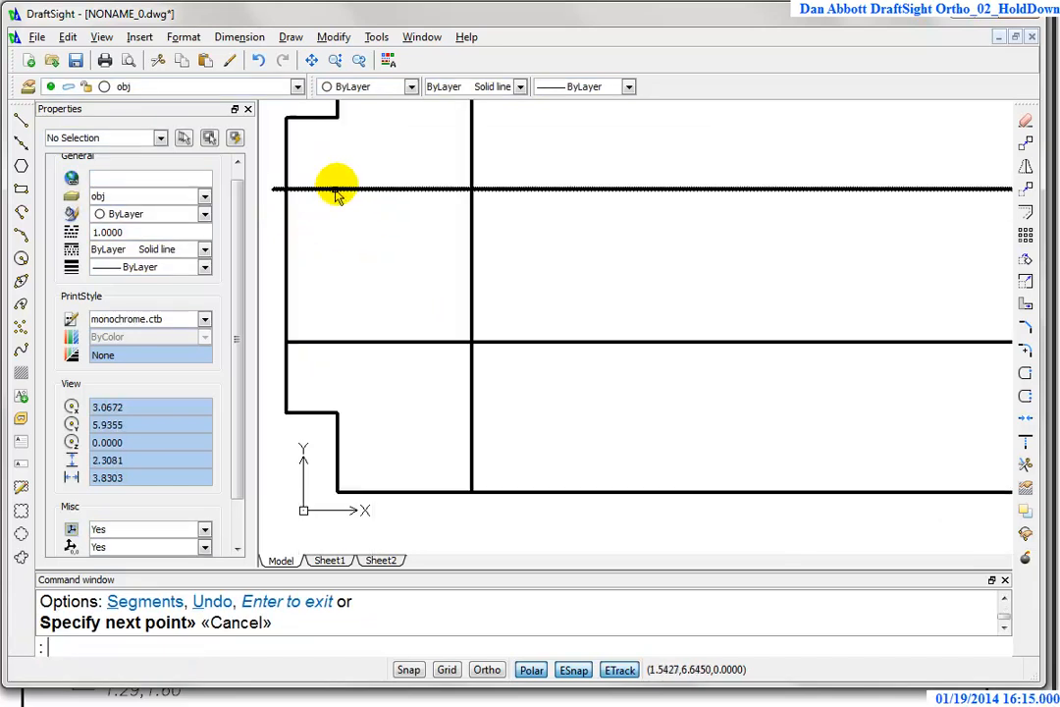
left_click(333, 193)
left_click(274, 190)
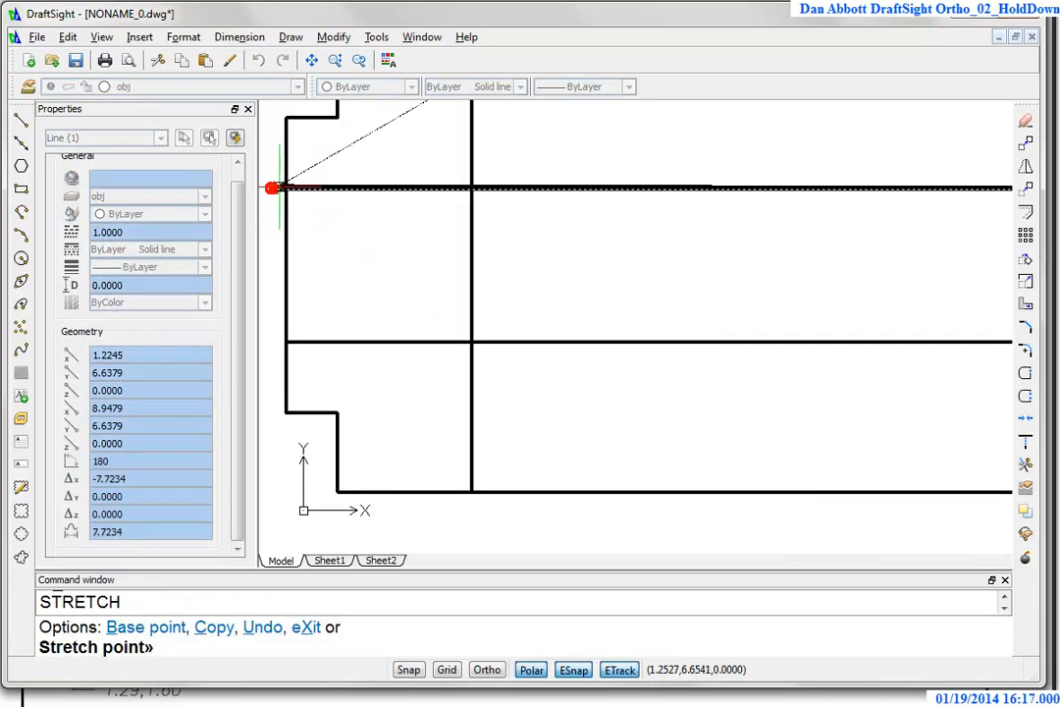
left_click(287, 188)
key("Escape")
- Try trimming both horizontal projection lines back to the top view's inner vertical line
scroll(512, 270, "up", 2)
scroll(540, 285, "down", 5)
scroll(879, 309, "down", 1)
middle_click_drag(851, 326, 665, 285)
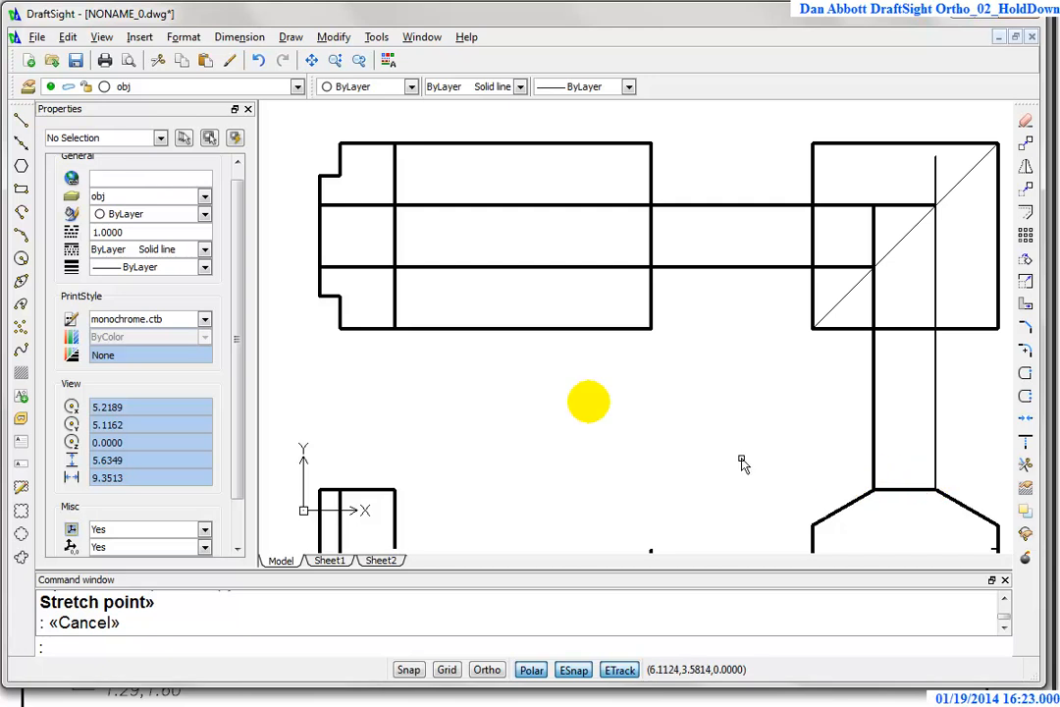
type("tr")
key("Return")
left_click(395, 301)
key("Return")
left_click_drag(520, 181, 449, 312)
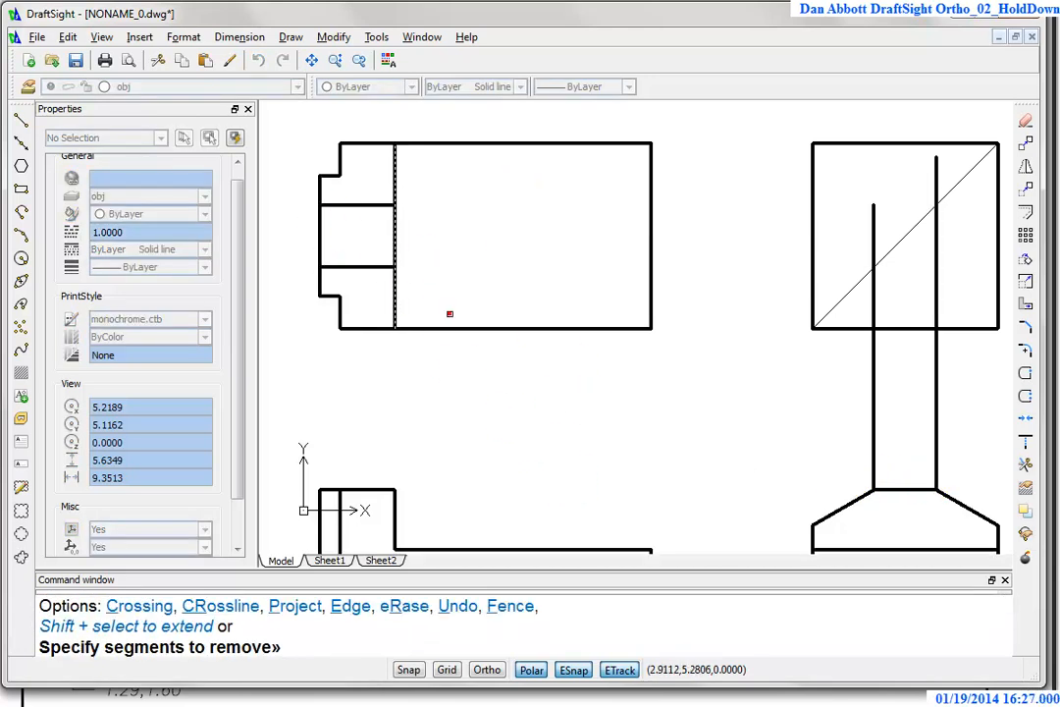
key("Escape")
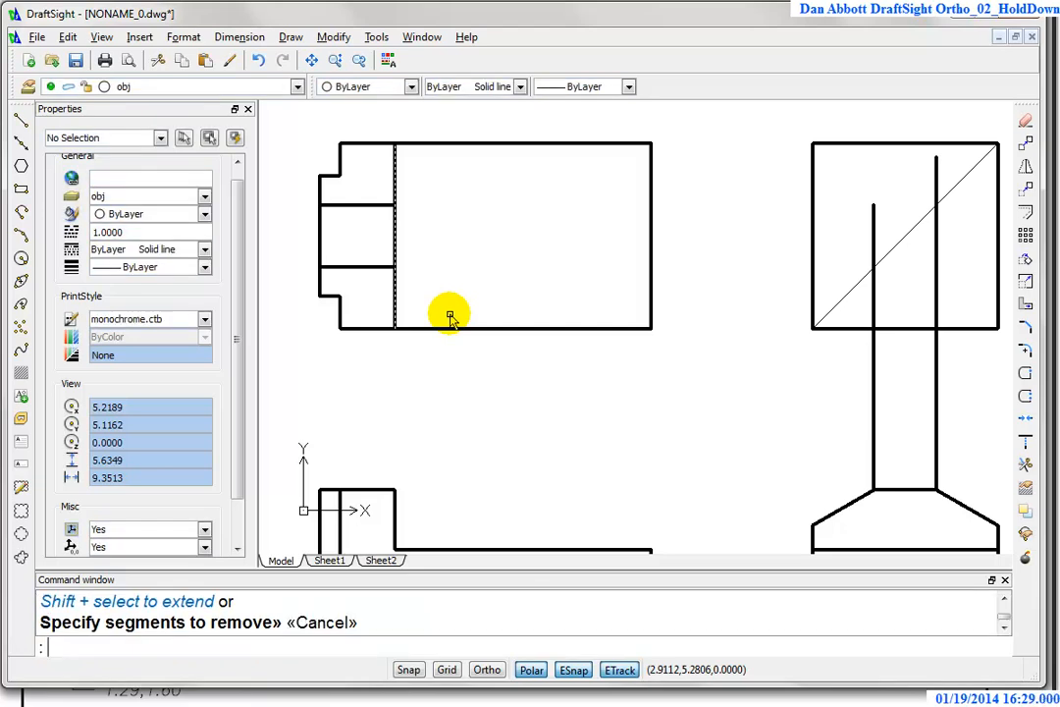
- Undo the trim of the two horizontal projection lines
type("u")
key("Return")
key("Escape")
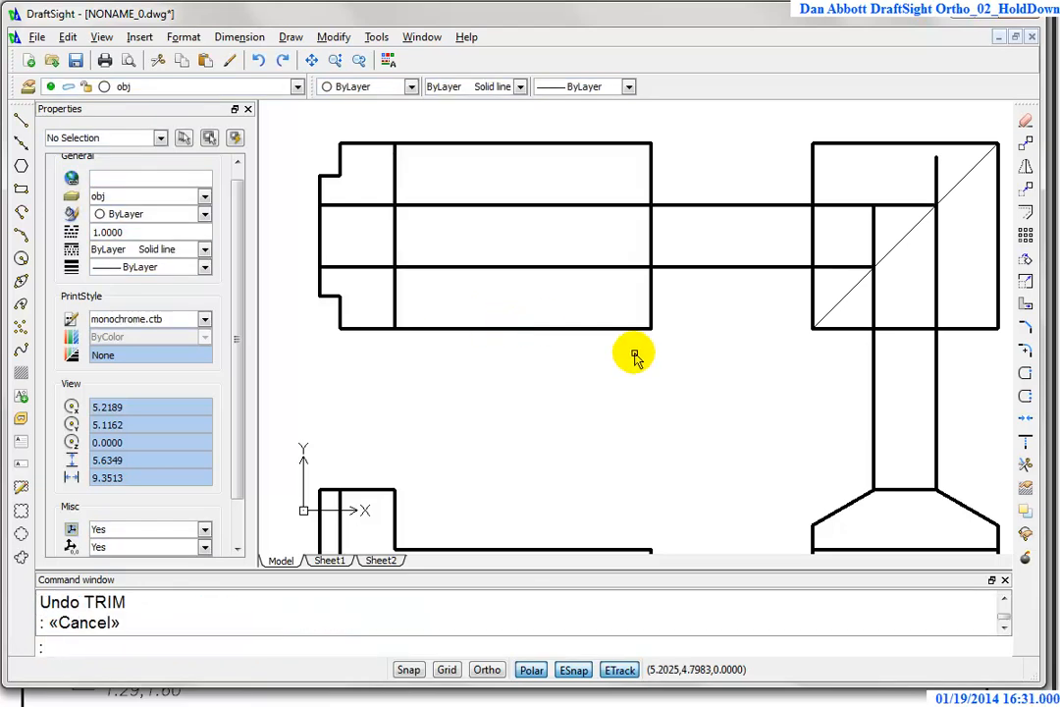
- Draw a .78 diameter circle in the top view, centred 1.12 left of the midpoint of its right edge
type("c")
key("Return")
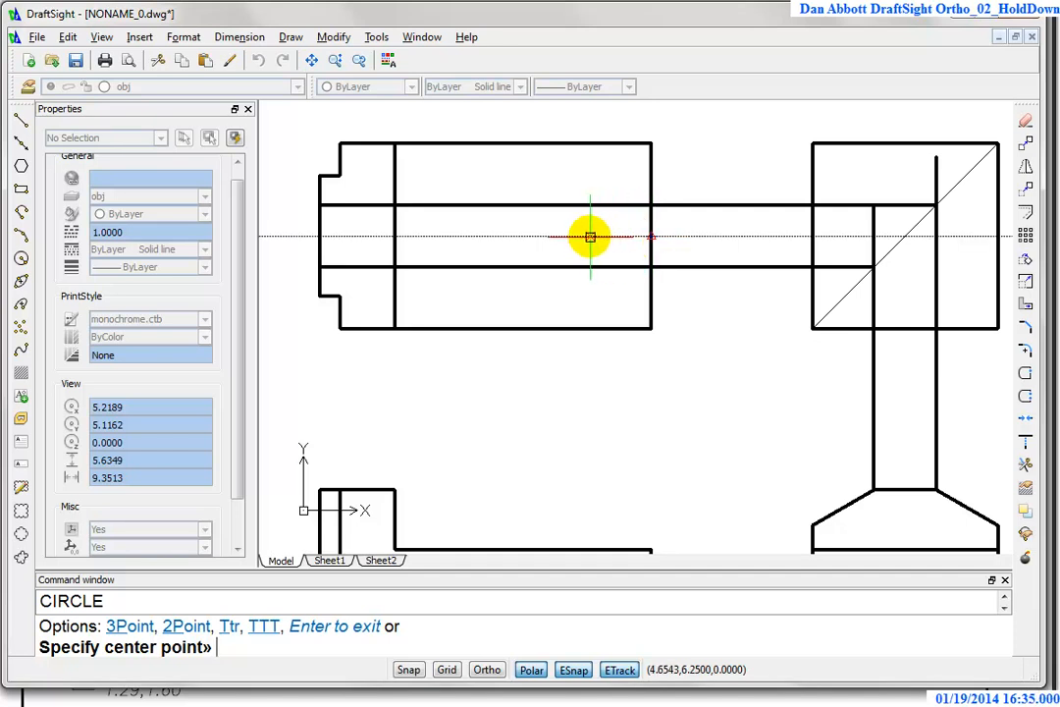
type("1.12")
key("Return")
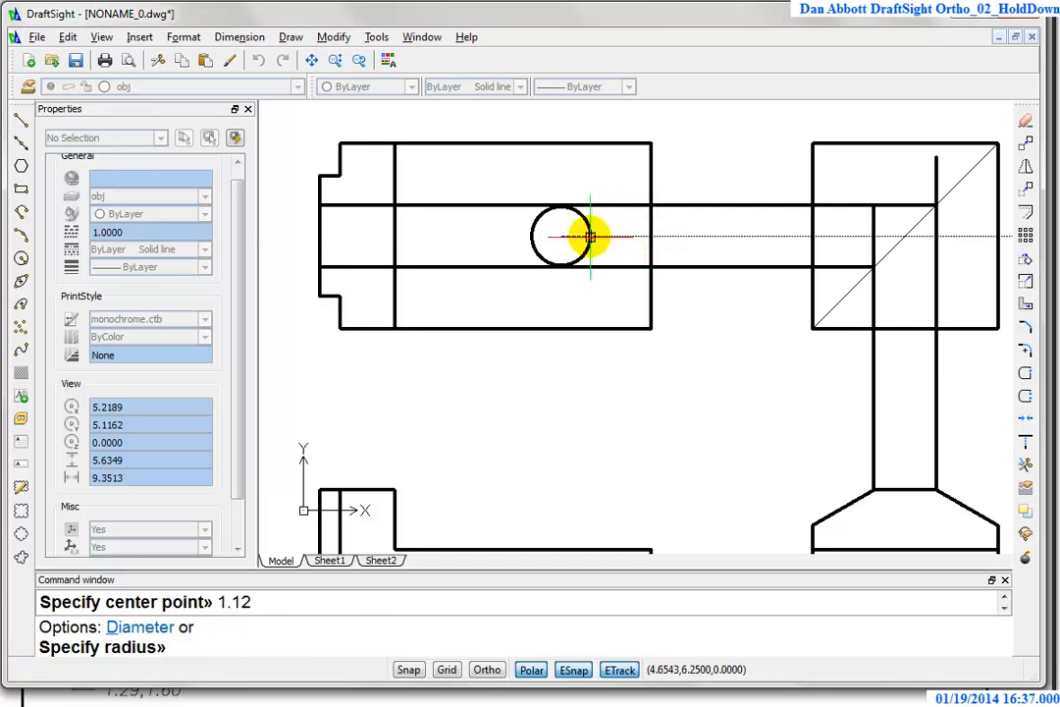
type("d")
key("Return")
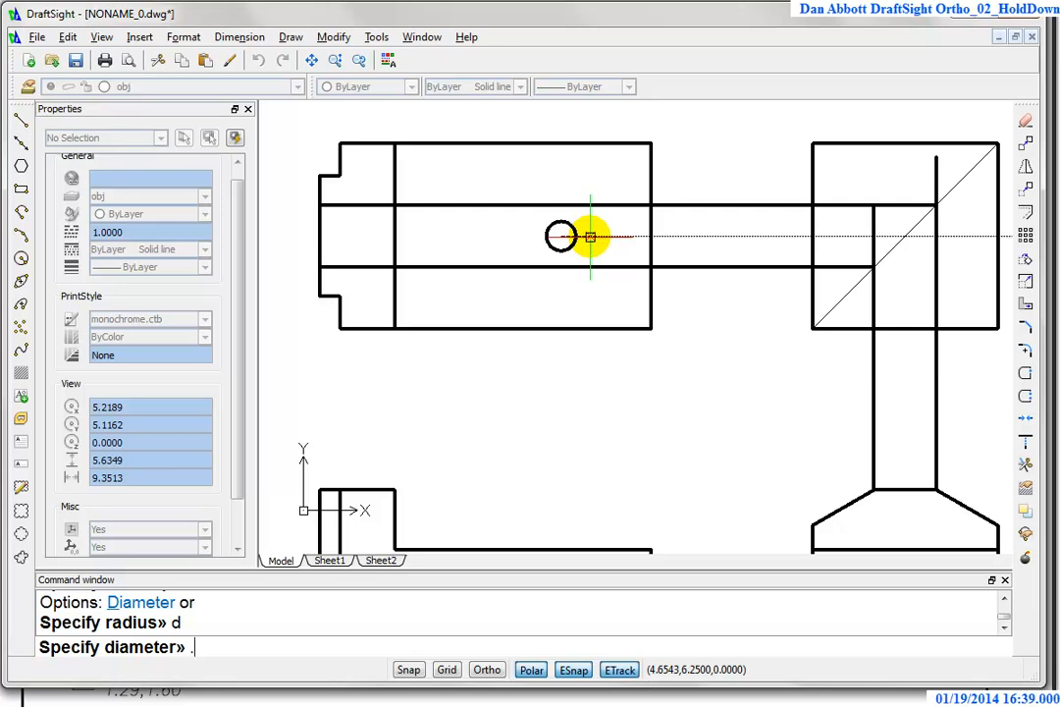
key("Return")
key("Escape")
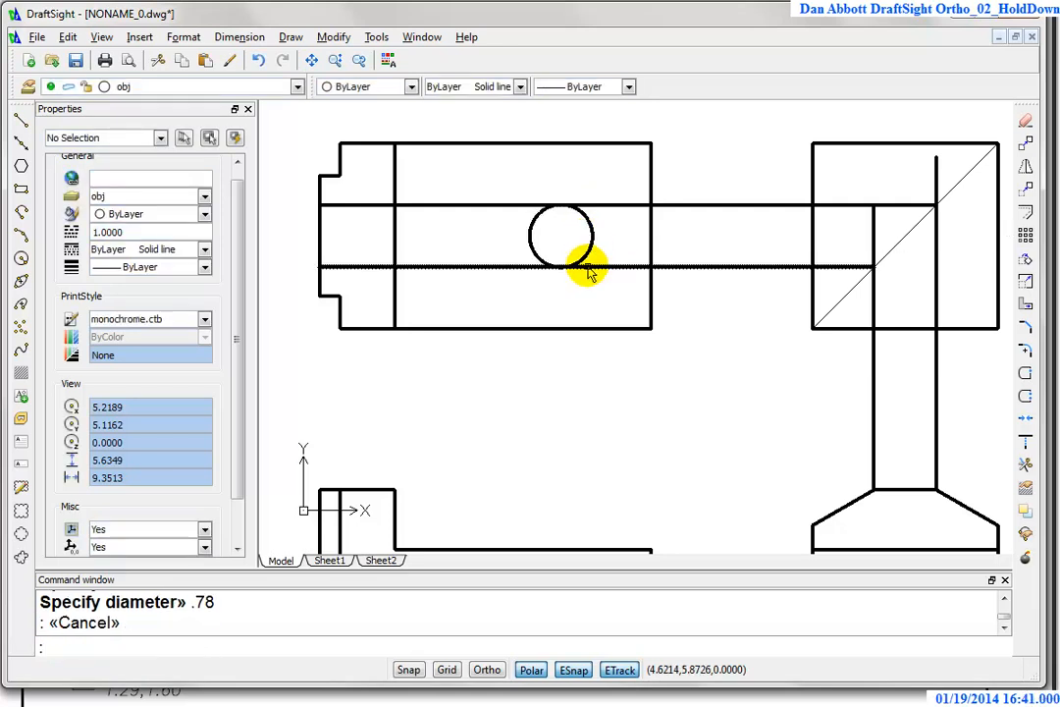
- Rebuild the display and examine closely how the circle's top meets the upper projection line
scroll(578, 274, "up", 5)
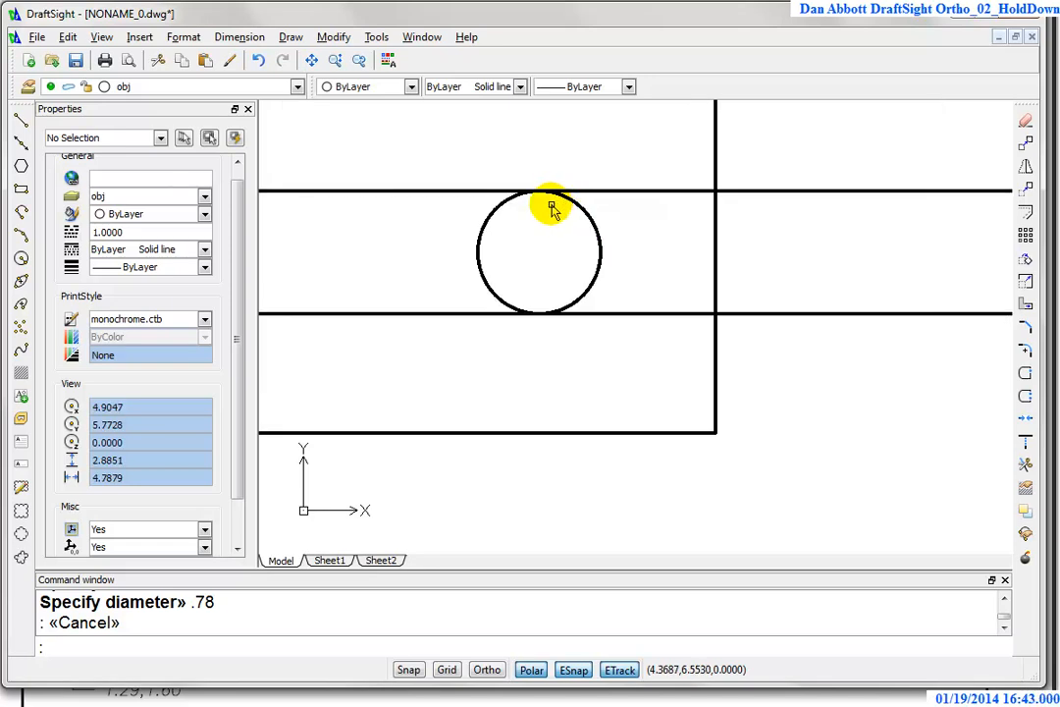
scroll(474, 193, "up", 8)
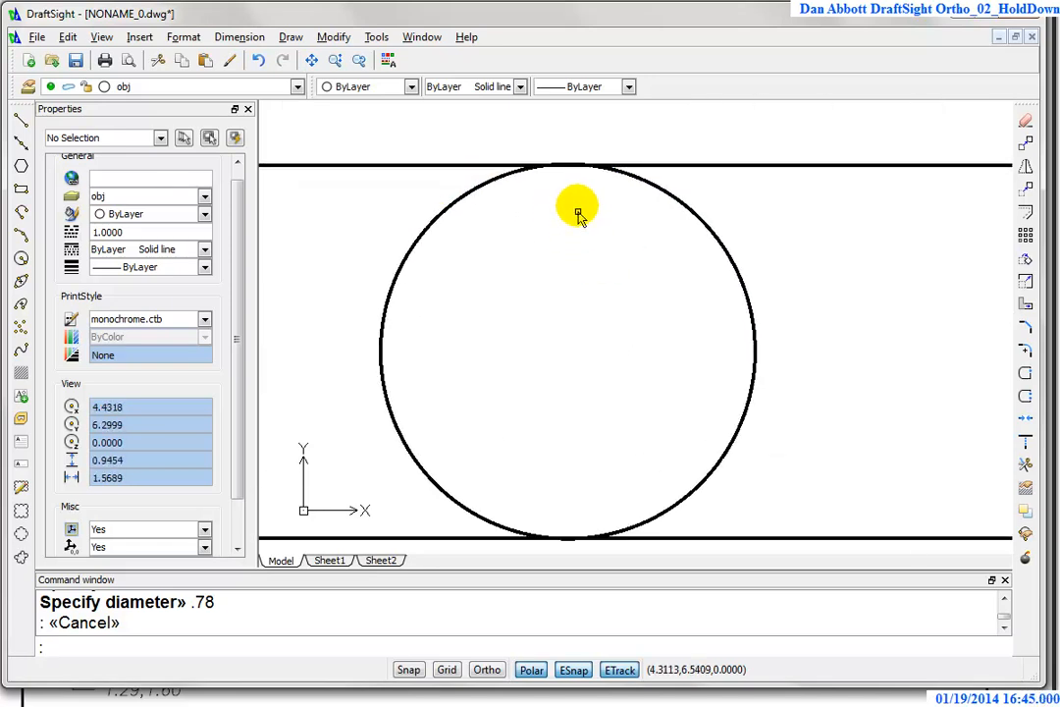
scroll(589, 209, "up", 6)
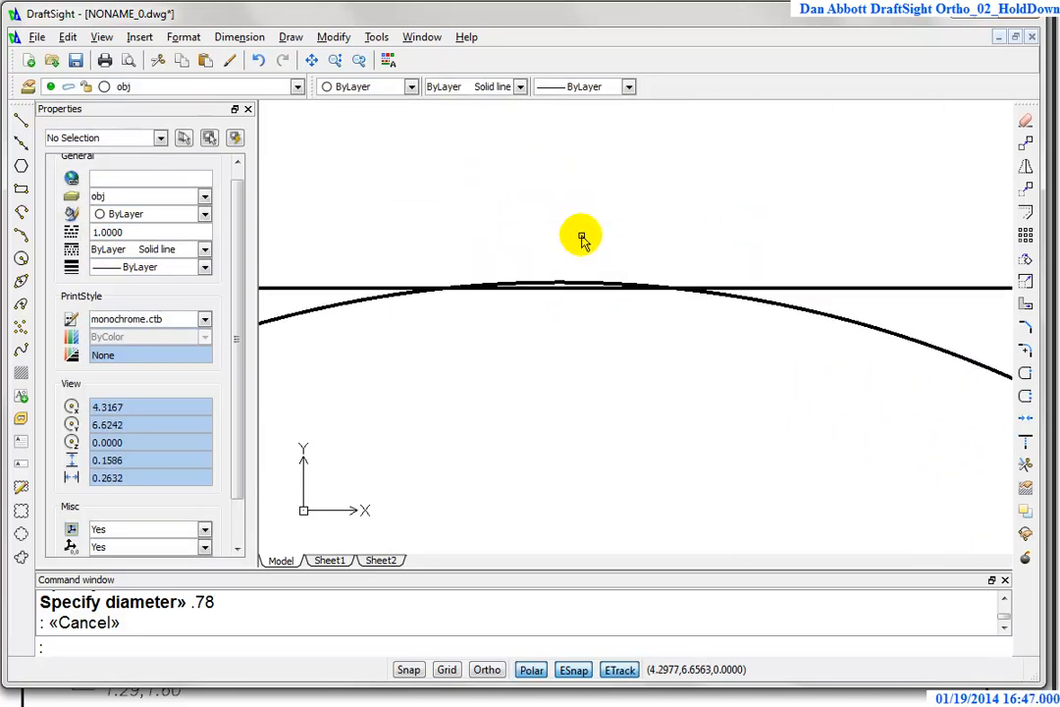
type("re")
key("Return")
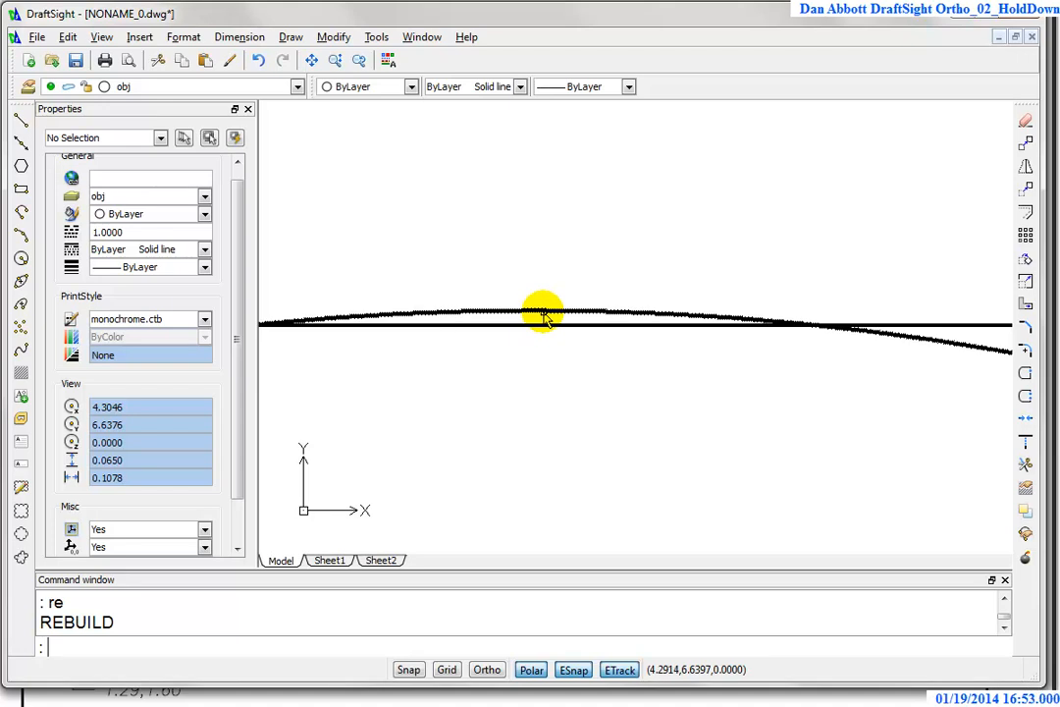
scroll(545, 319, "down", 10)
scroll(546, 319, "down", 5)
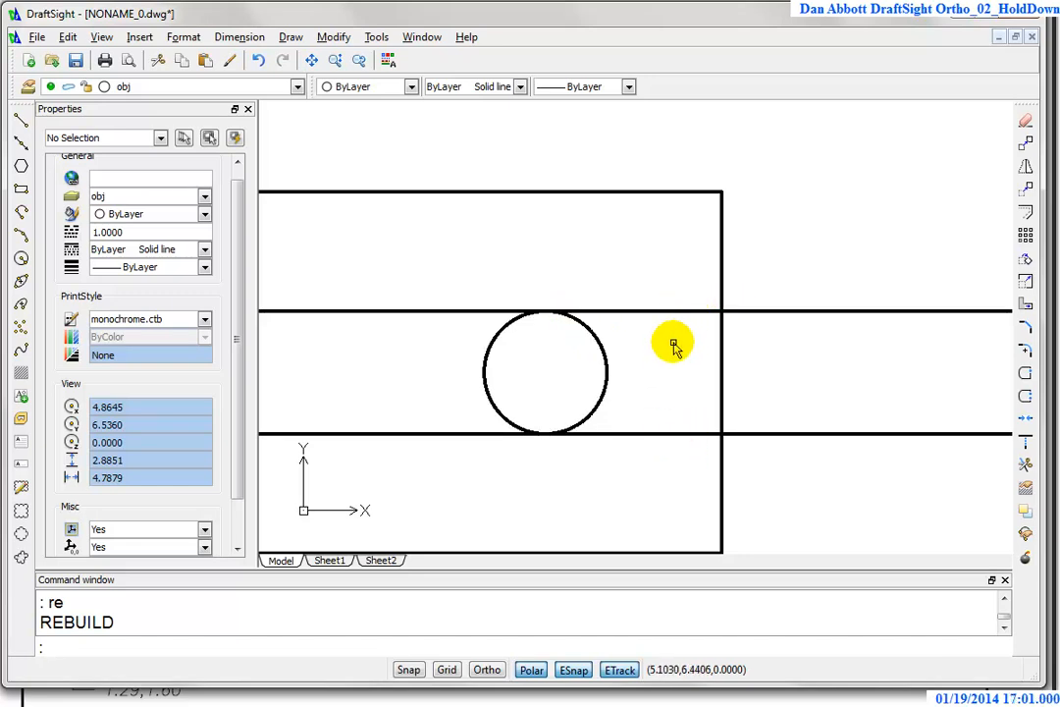
- Trim both horizontal projection lines to the right of the top view's inner vertical line, using that line as the cutting edge
scroll(677, 342, "down", 4)
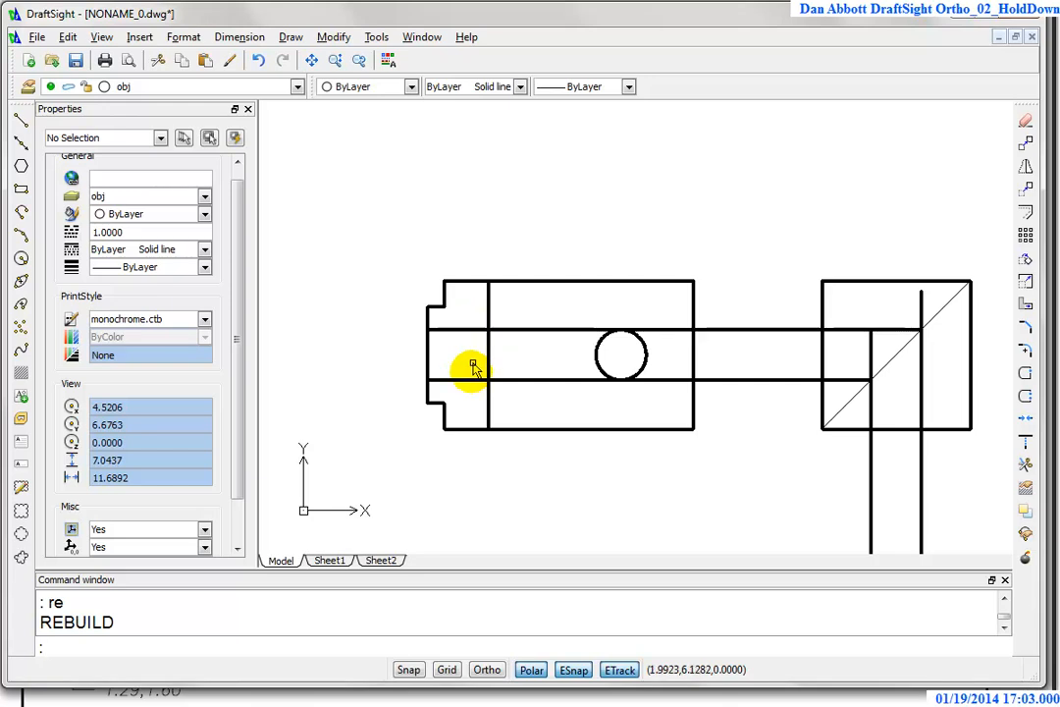
scroll(668, 363, "up", 2)
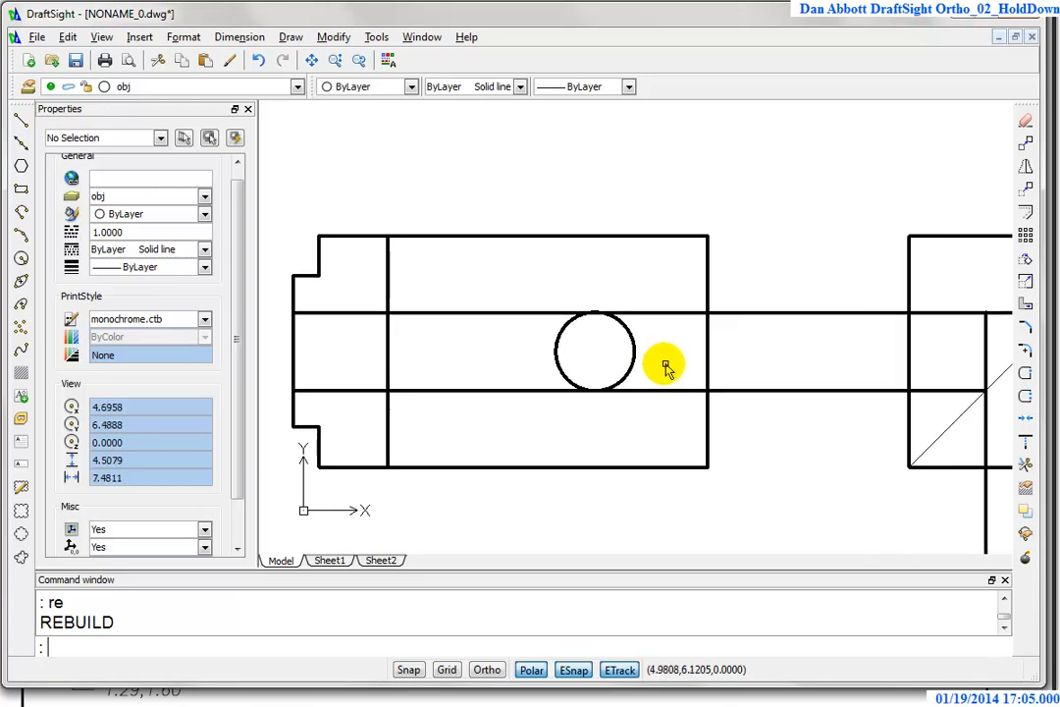
key("Escape")
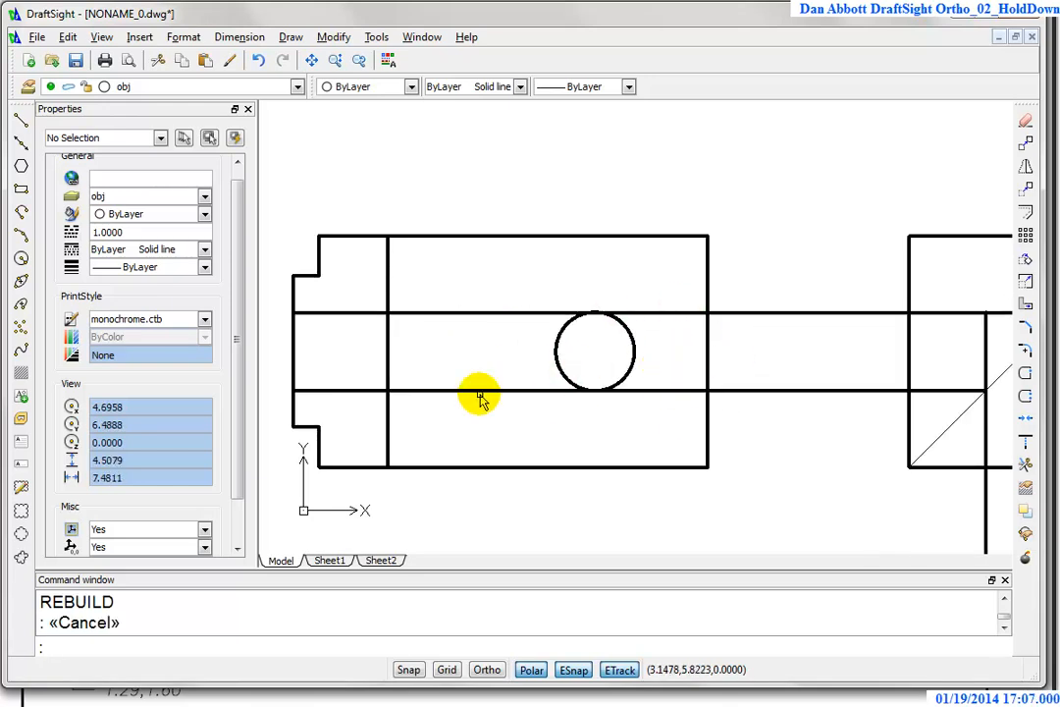
type("tr")
key("Return")
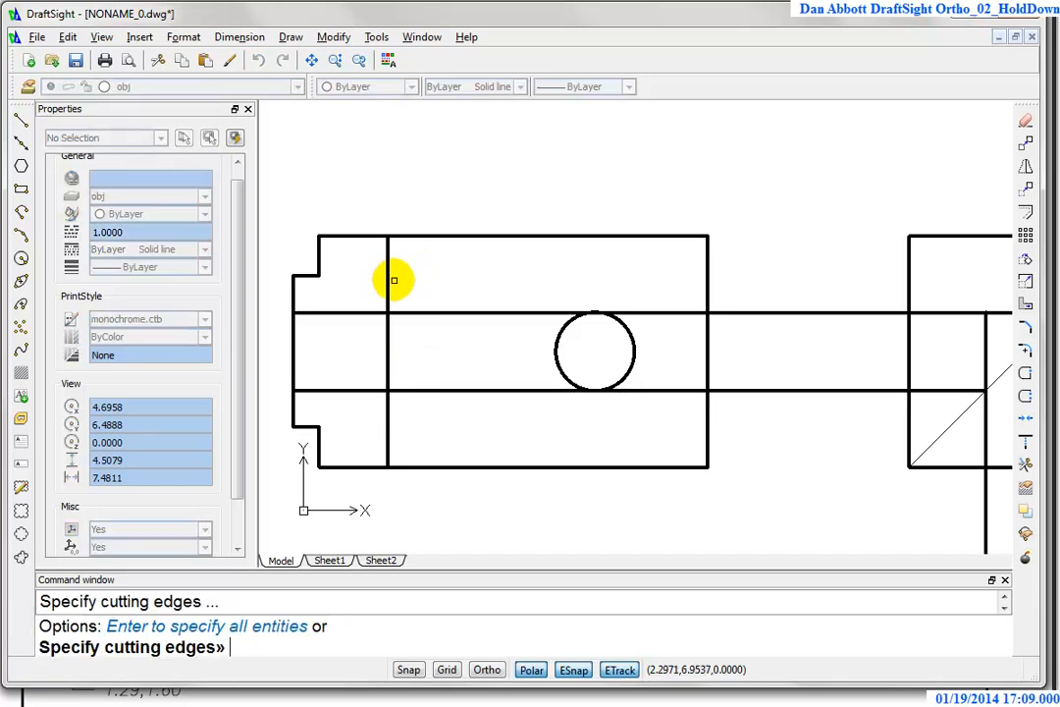
left_click(389, 281)
key("Return")
left_click(437, 436)
key("Escape")
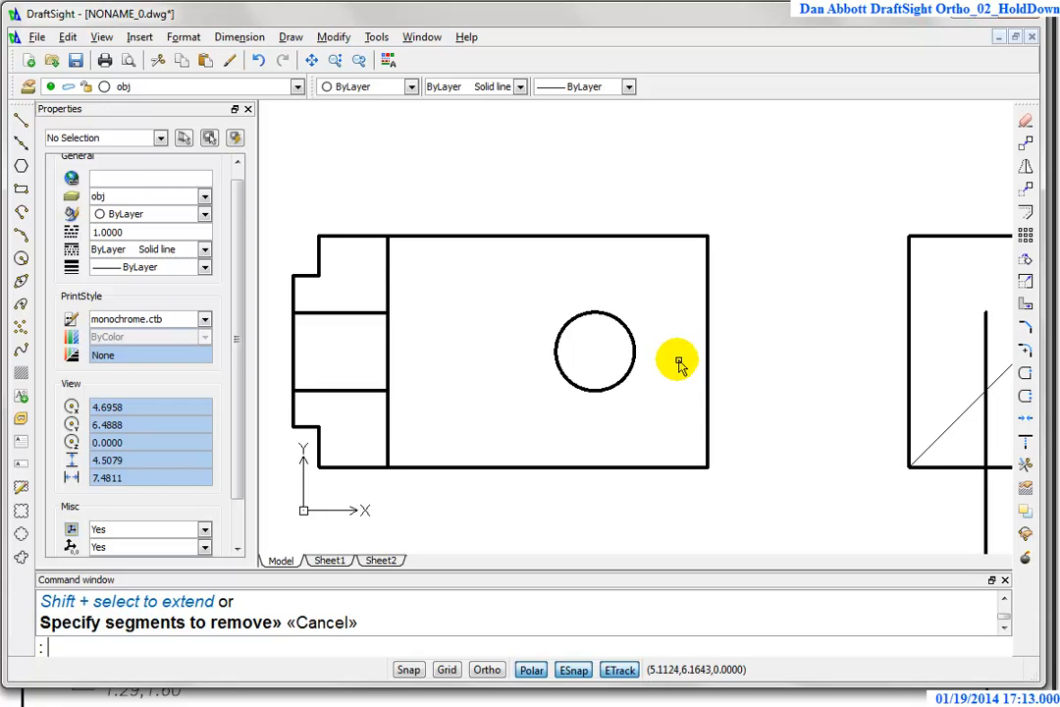
- Draw horizontal lines from the circle's top and bottom quadrants to the top view's right edge to form the slot sides
type("l")
key("Return")
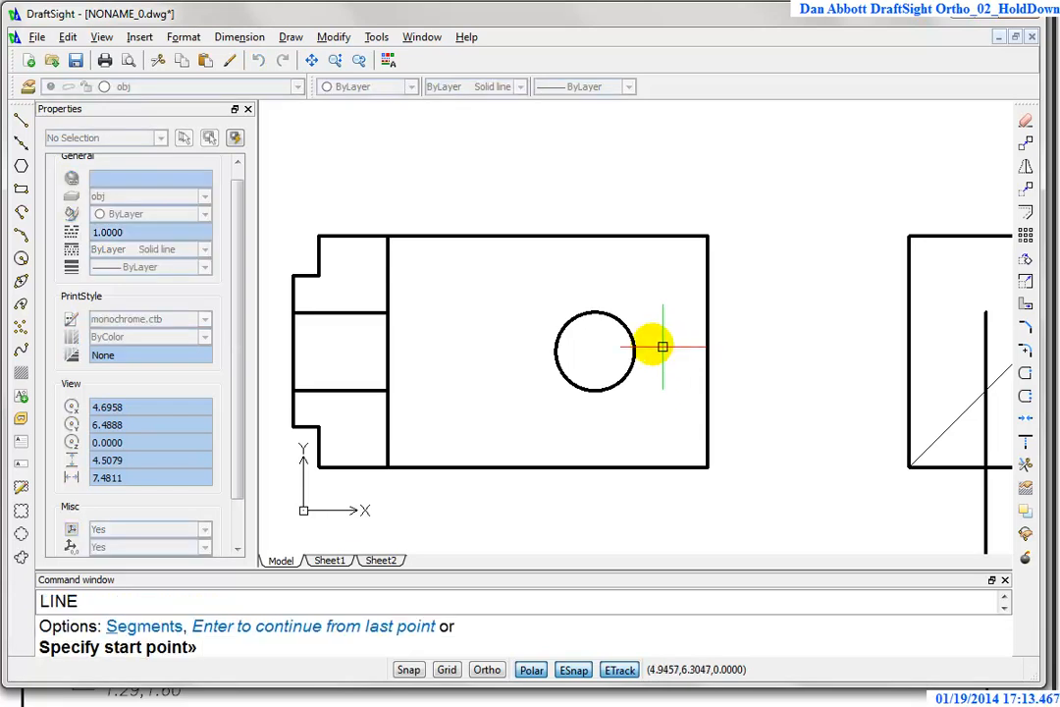
left_click(595, 312)
left_click(707, 312)
key("Return")
key("Return")
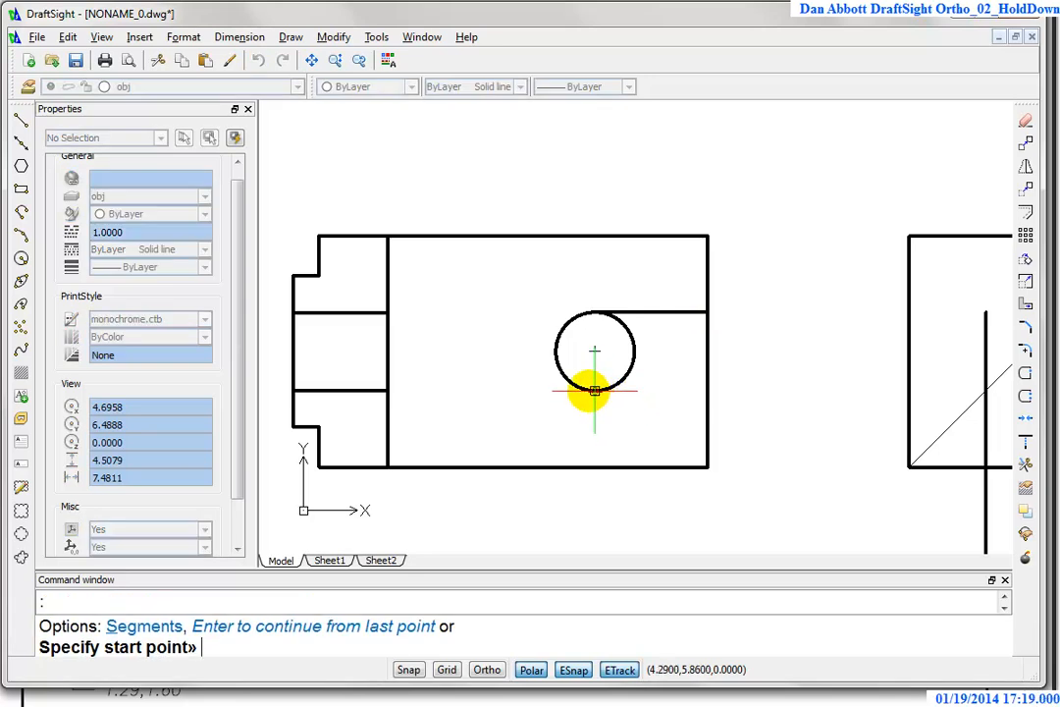
left_click(594, 390)
left_click(707, 391)
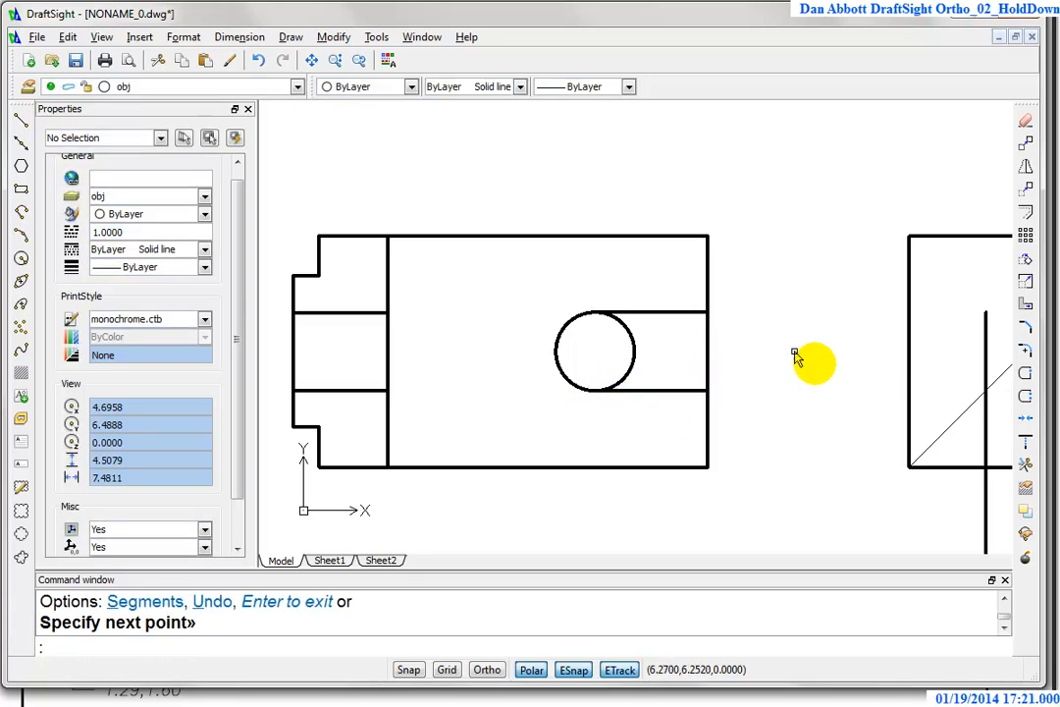
- Trim the circle's right half and the top view's right edge between the slot sides, using the two horizontal slot lines as cutting edges
left_click(1024, 463)
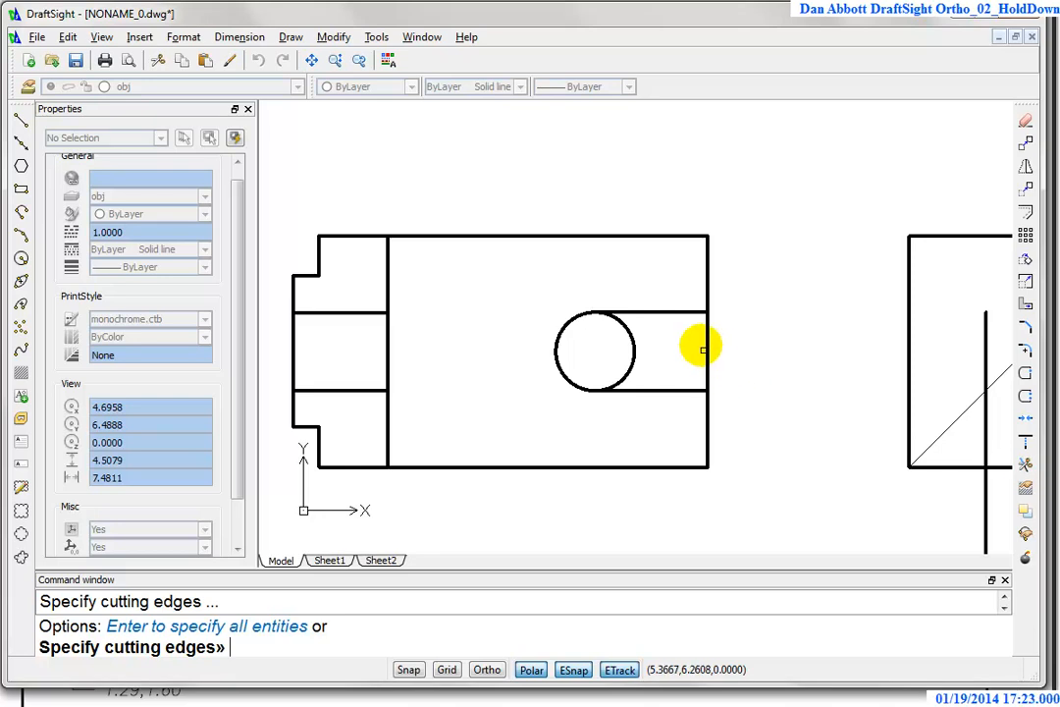
left_click(681, 297)
left_click(662, 428)
key("Return")
left_click(745, 339)
left_click(608, 359)
key("Return")
- Delete the two vertical projection lines running from the upper square down to the side view
scroll(776, 372, "down", 2)
middle_click_drag(770, 384, 658, 303)
left_click(878, 387)
left_click(731, 423)
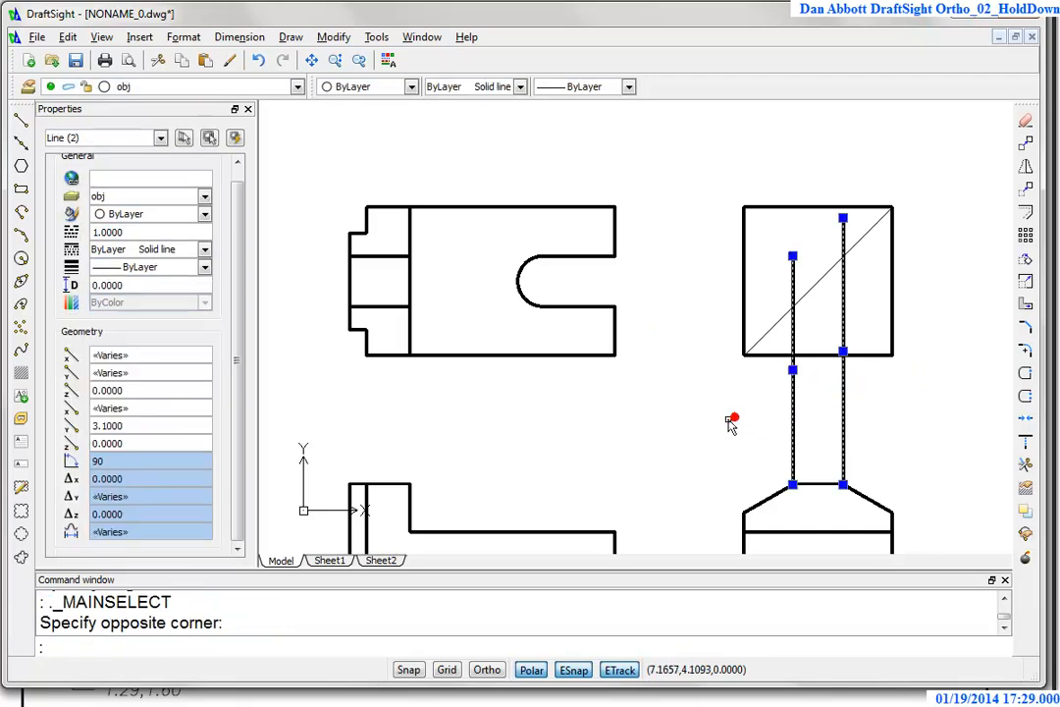
key("Delete")
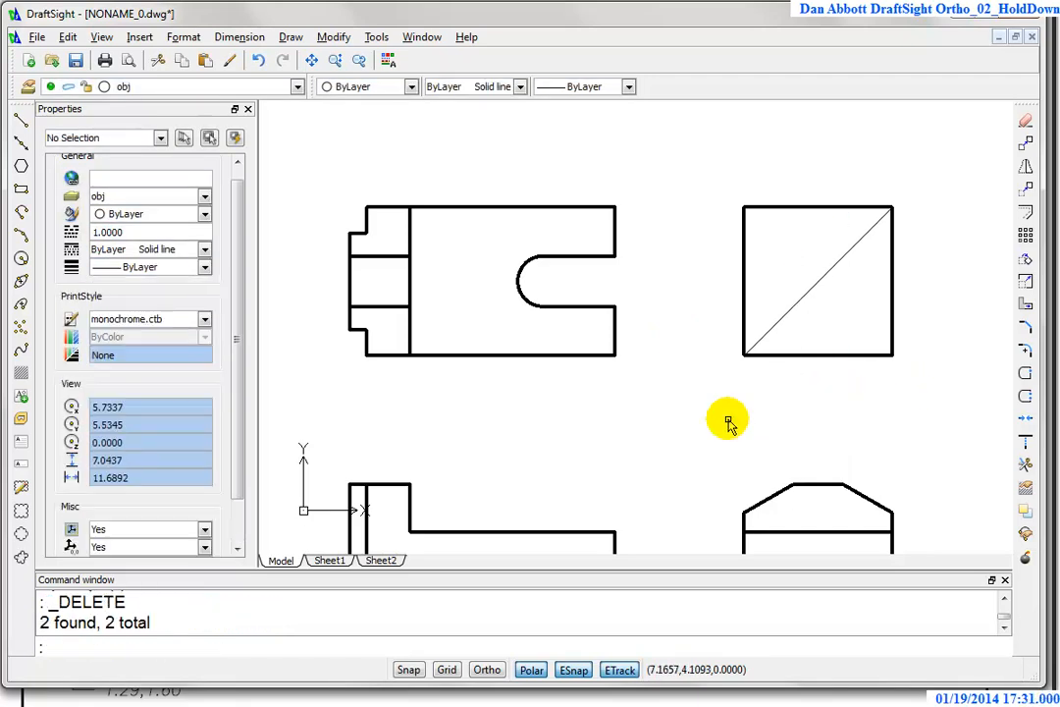
- Draw a tapered line from .3 below the top view's upper right corner to a point 1.9 left of that corner on the top edge
scroll(546, 226, "up", 2)
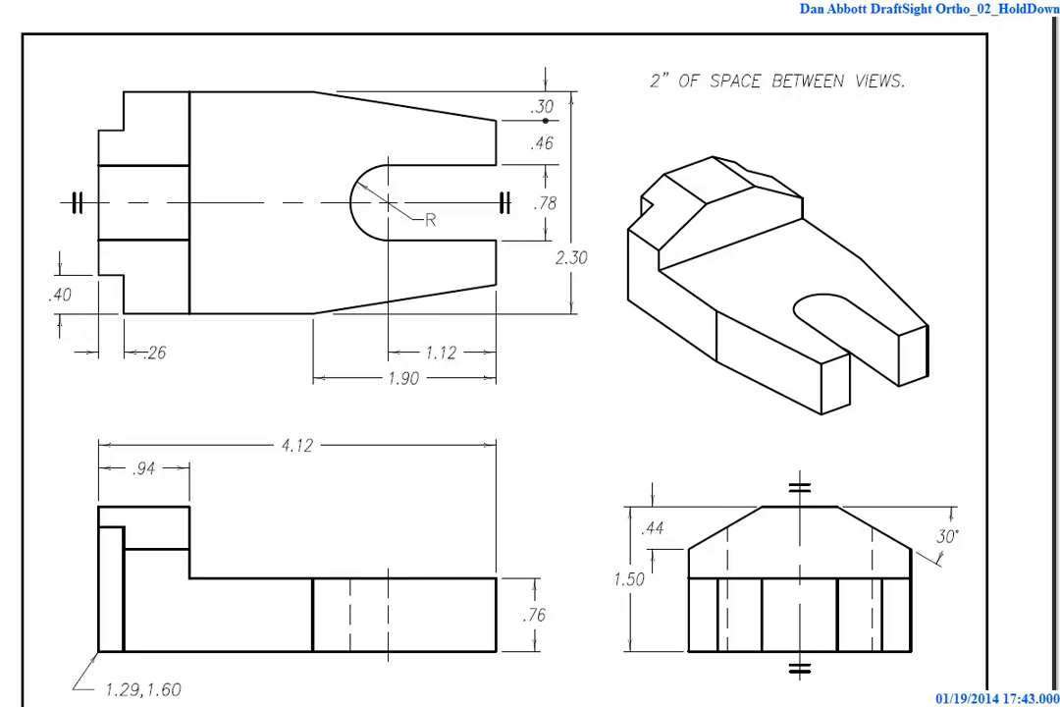
left_click(408, 701)
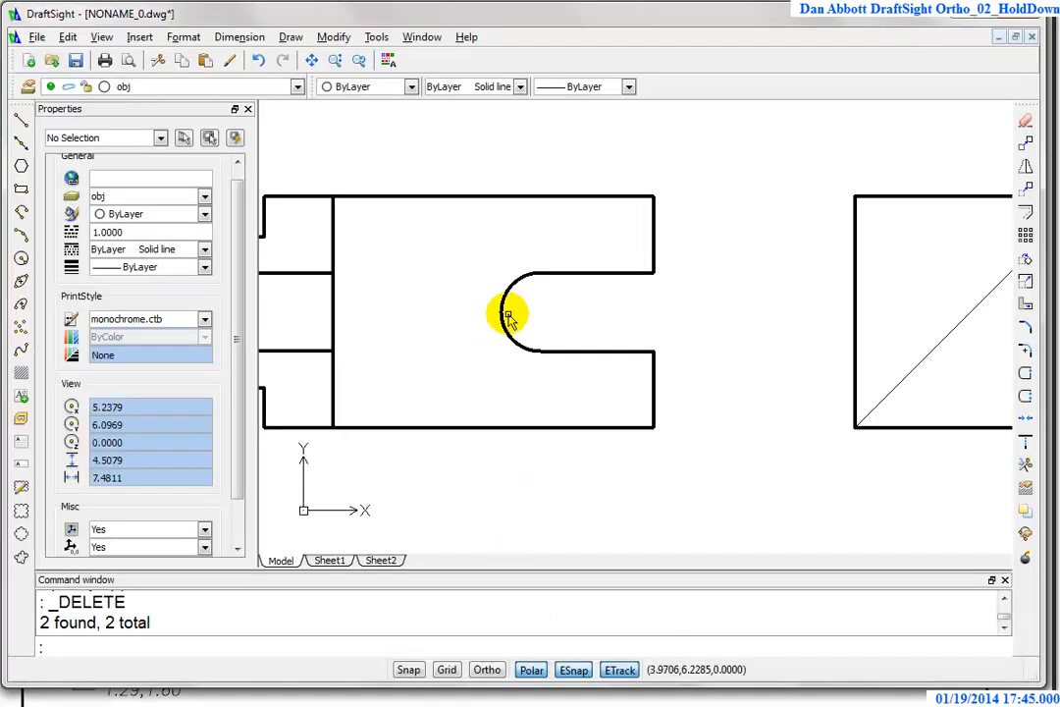
type("l")
key("Return")
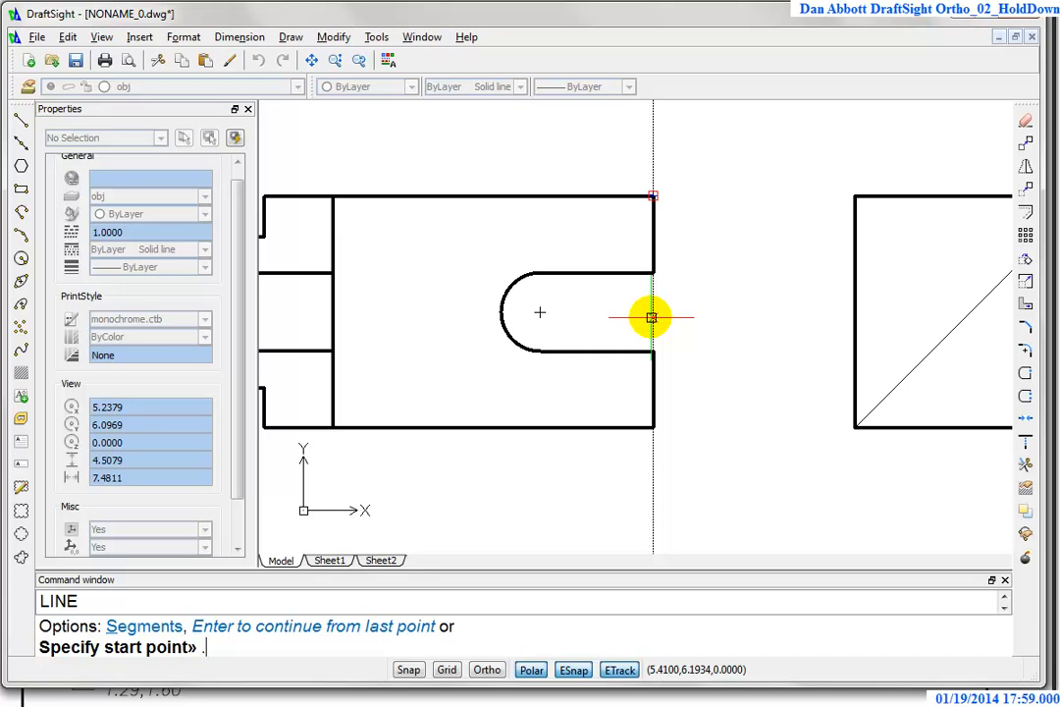
type("3")
key("Return")
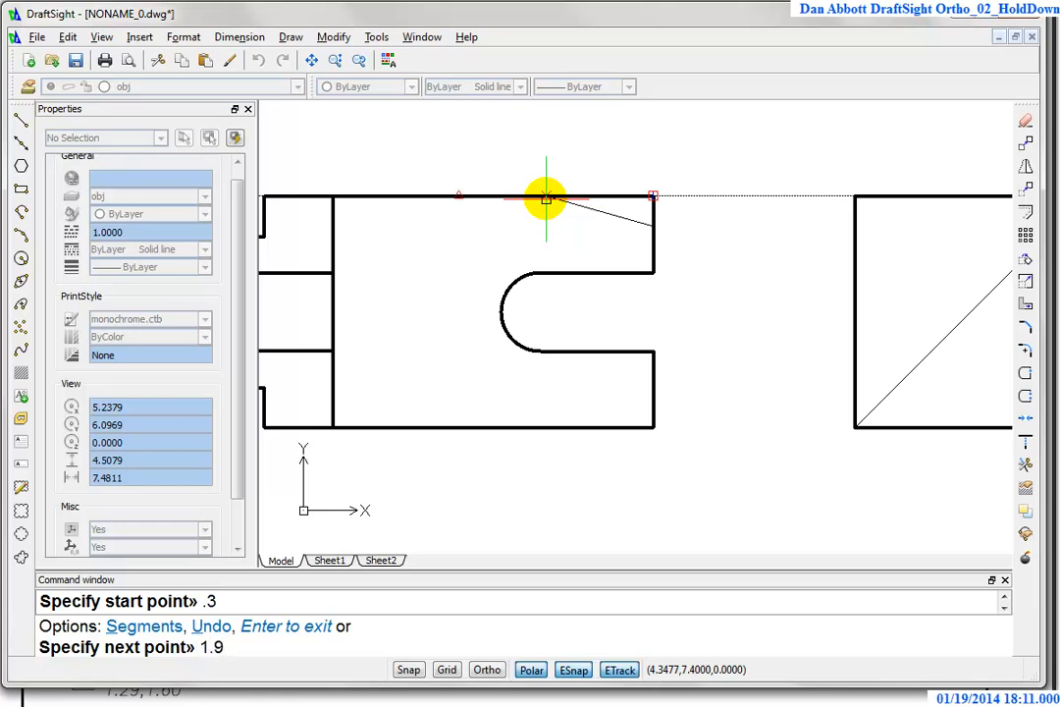
key("Return")
key("Escape")
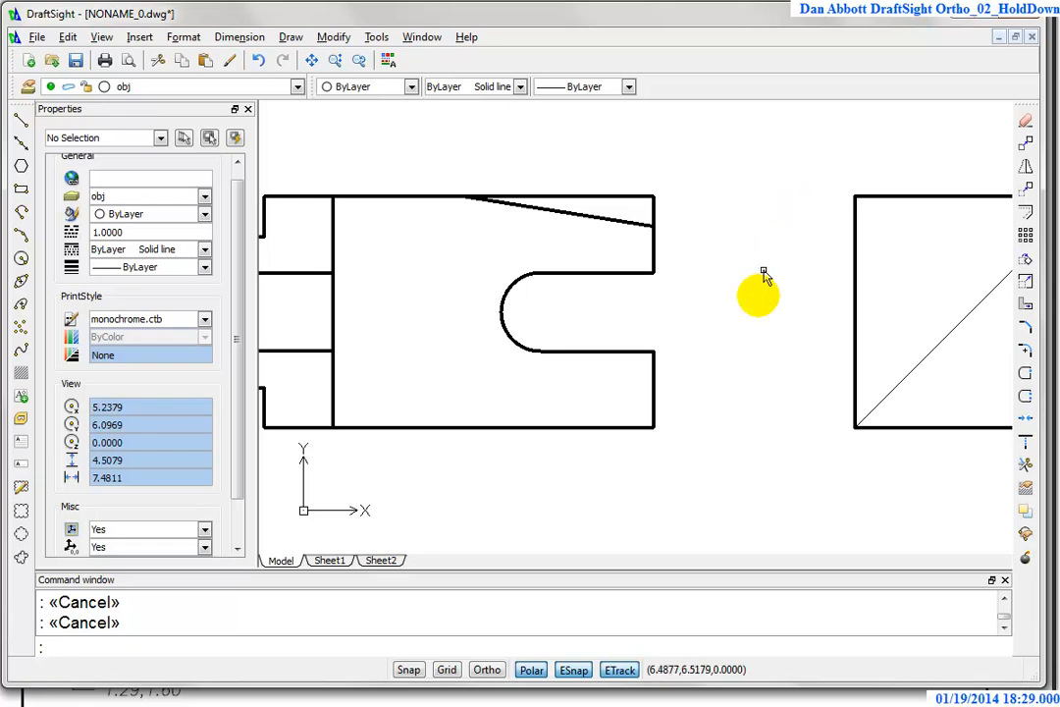
- Trim away the top view's upper right corner outside the tapered line, using that line as the cutting edge
middle_click_drag(767, 263, 810, 282)
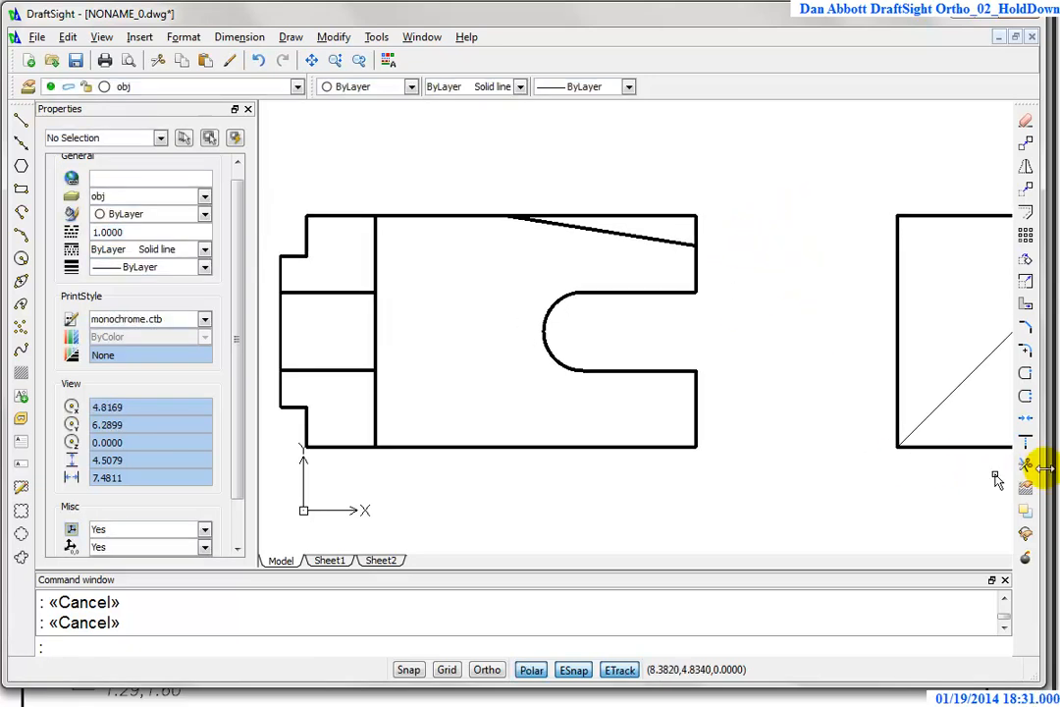
left_click(1024, 440)
left_click(670, 240)
key("Return")
left_click(686, 222)
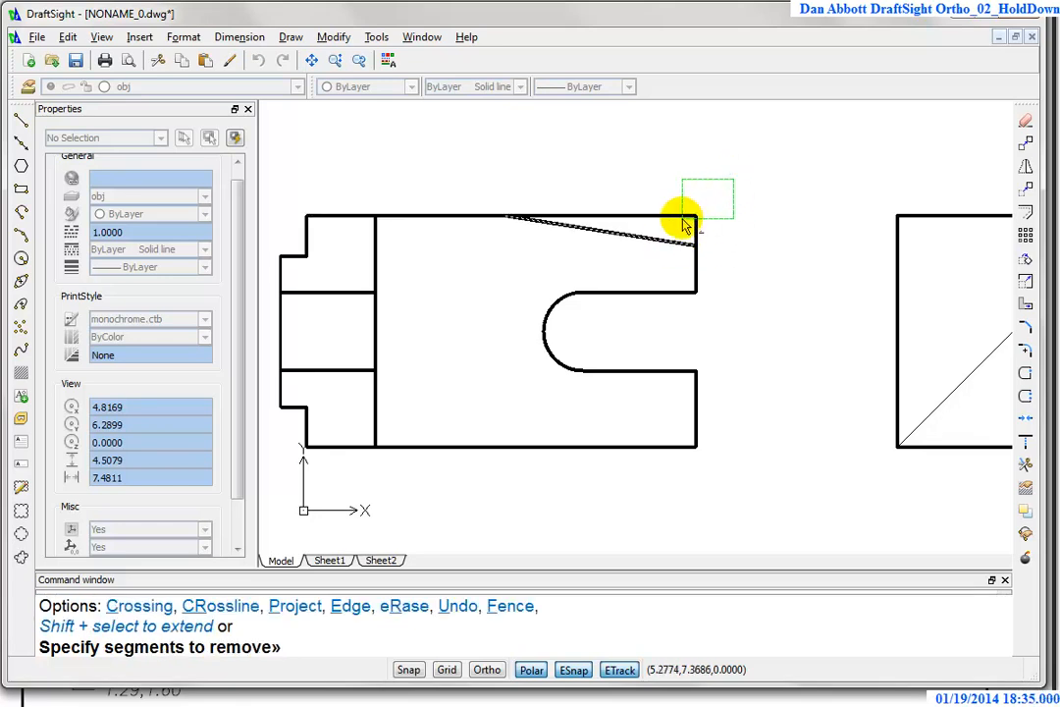
right_click(721, 255)
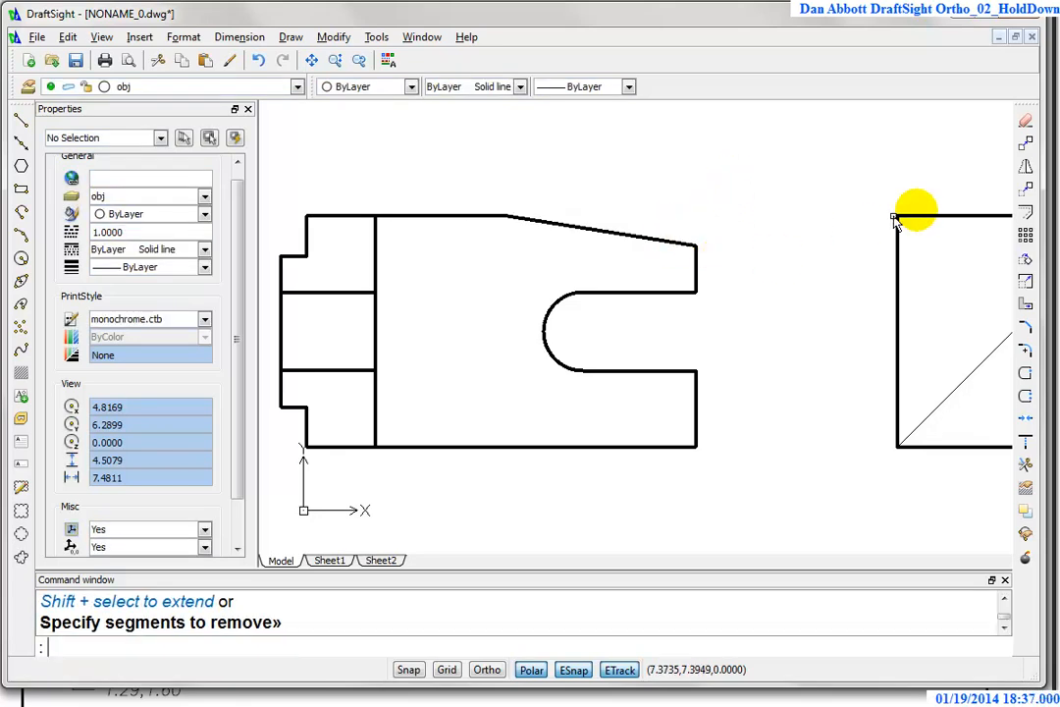
- Mirror the tapered line about the horizontal centreline through the slot arc's centre, keeping the original
left_click(1026, 165)
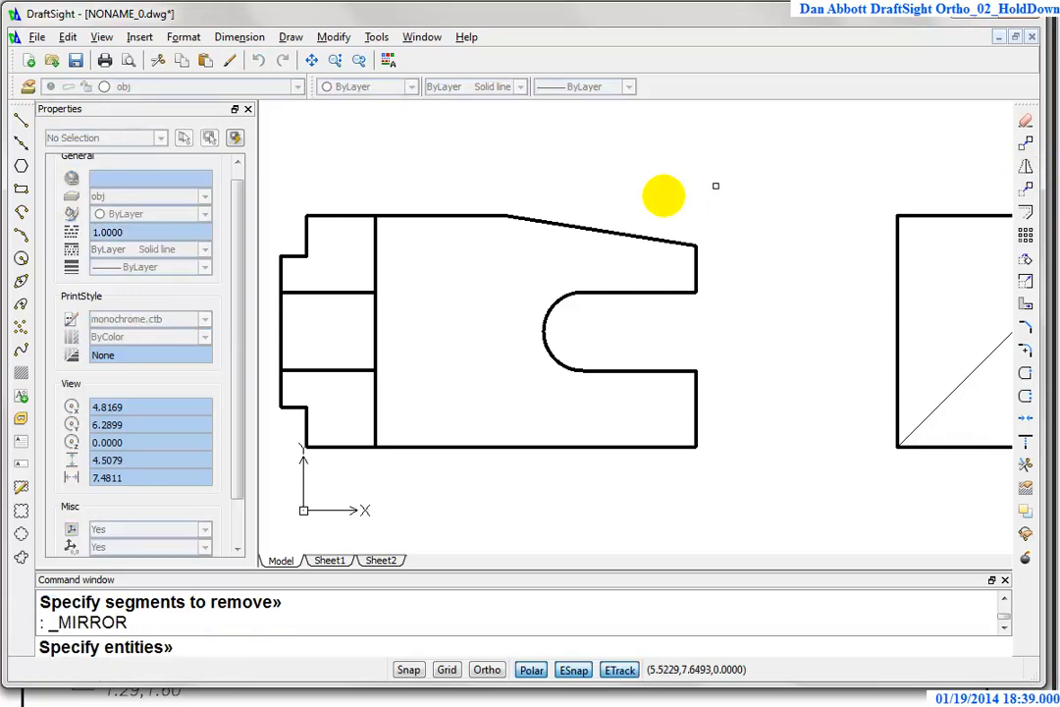
left_click(597, 229)
right_click(812, 311)
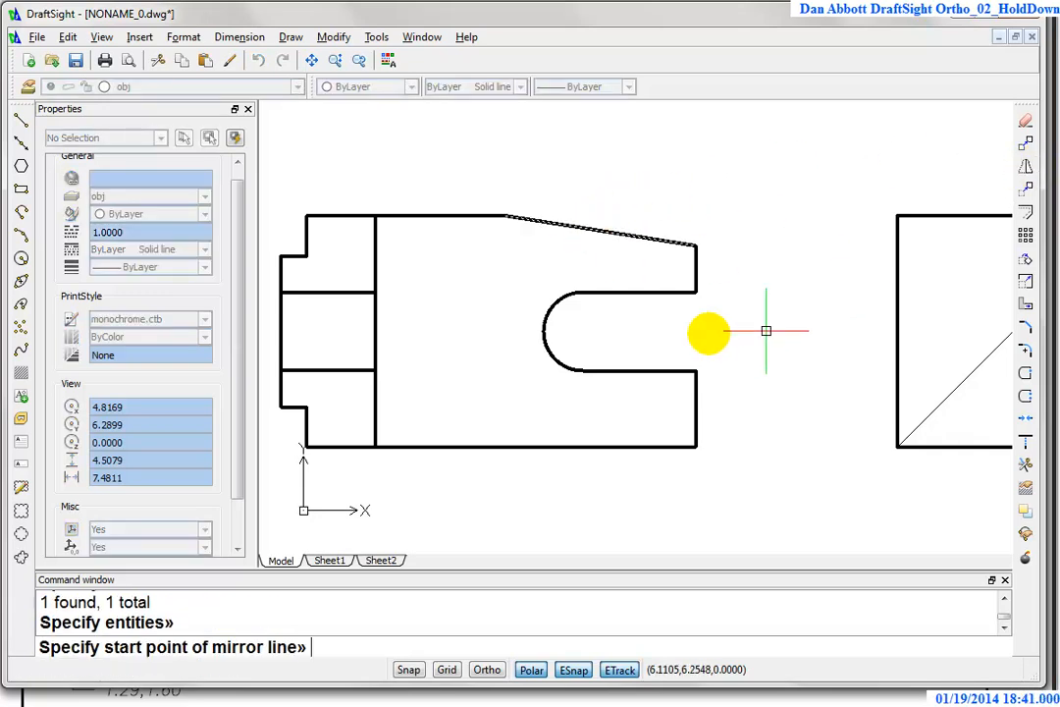
left_click(582, 332)
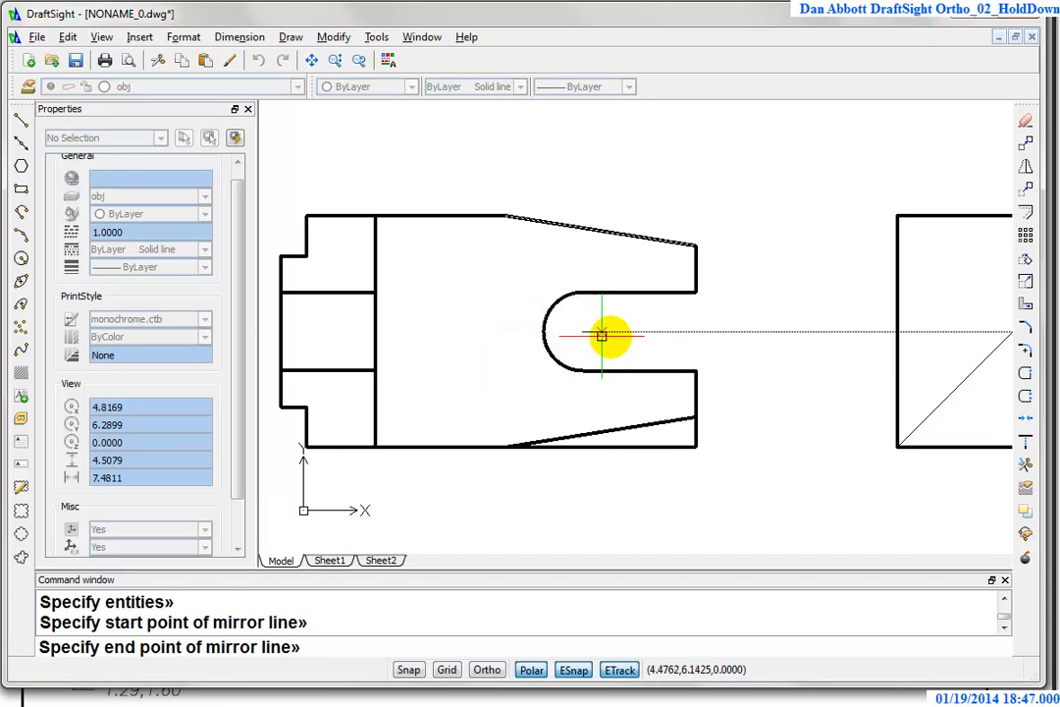
left_click(763, 333)
right_click(765, 335)
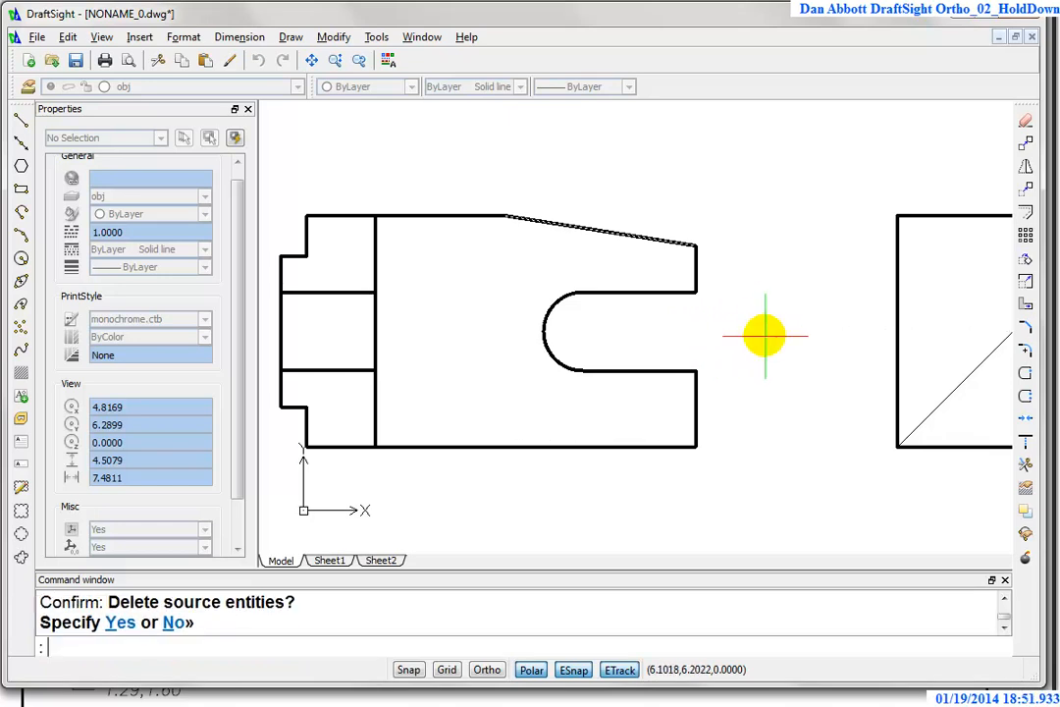
- Trim away the top view's lower right corner outside the mirrored tapered line
left_click(1025, 465)
left_click(674, 417)
right_click(716, 436)
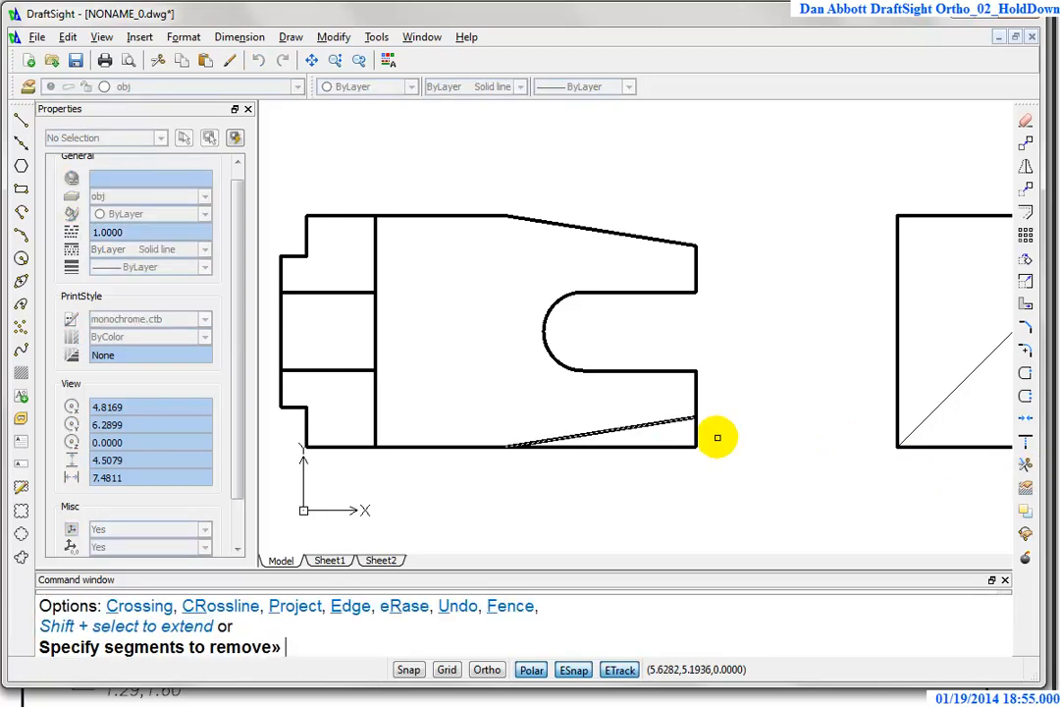
right_click(672, 459)
mouse_move(754, 485)
middle_mouse_down()
mouse_move(787, 471)
mouse_move(793, 451)
mouse_move(667, 282)
middle_mouse_up()
scroll(787, 471, "down", 3)
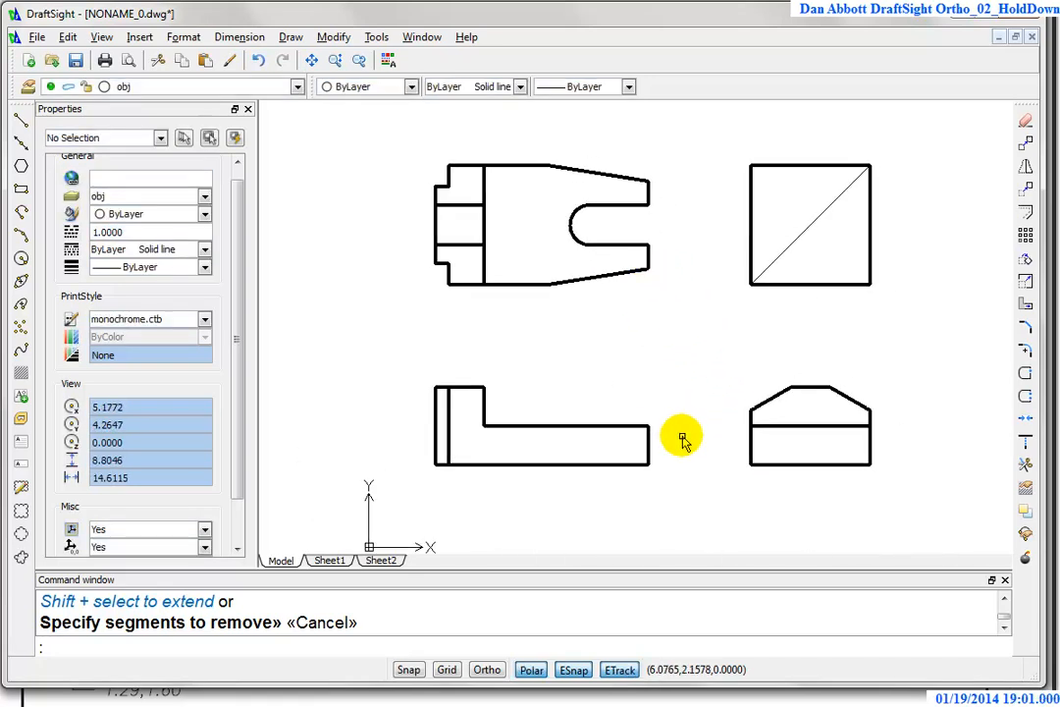
- Draw a horizontal projection line from the top view's lower left notch corner past the diagonal in the square
scroll(682, 438, "up", 2)
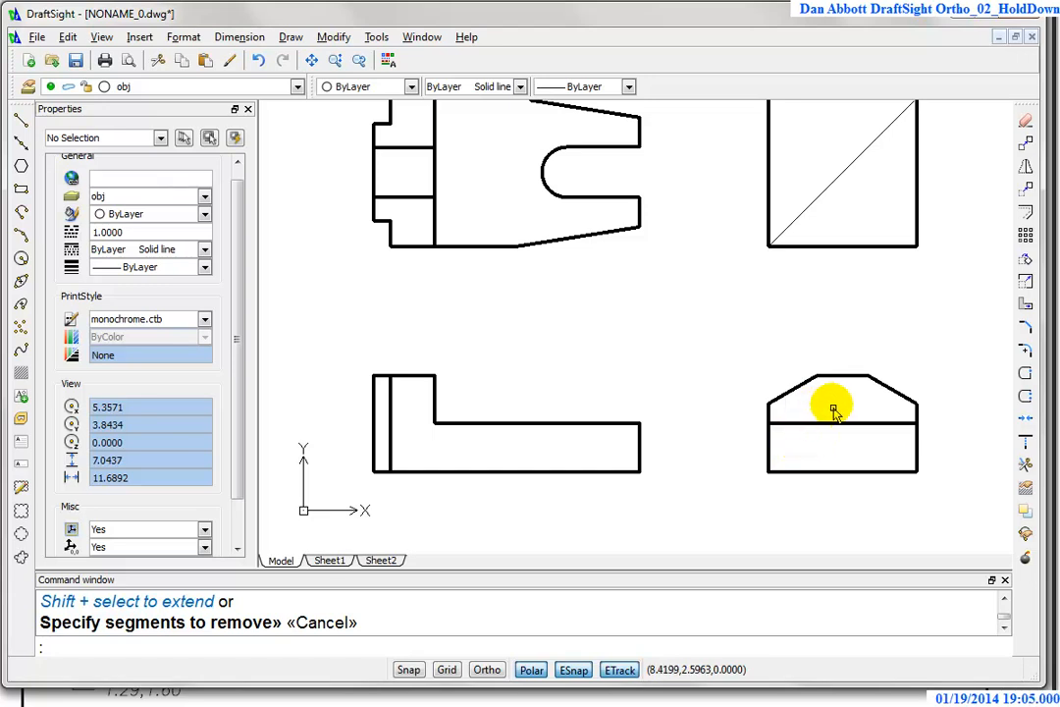
middle_click_drag(743, 352, 733, 397)
key("Escape")
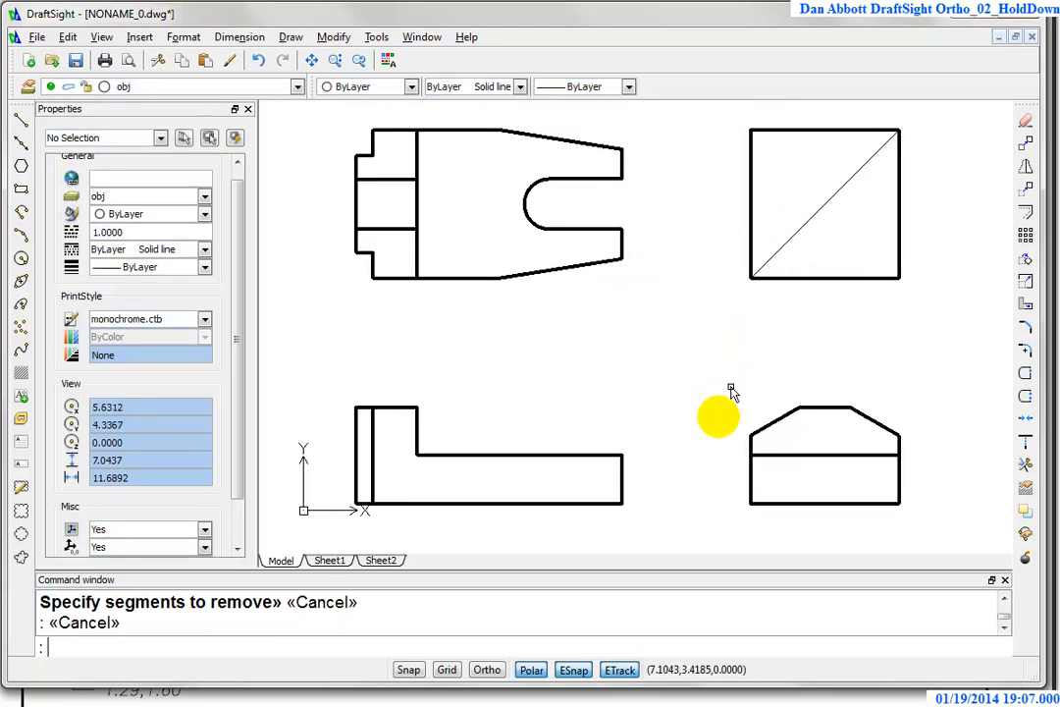
left_click(18, 125)
left_click(372, 249)
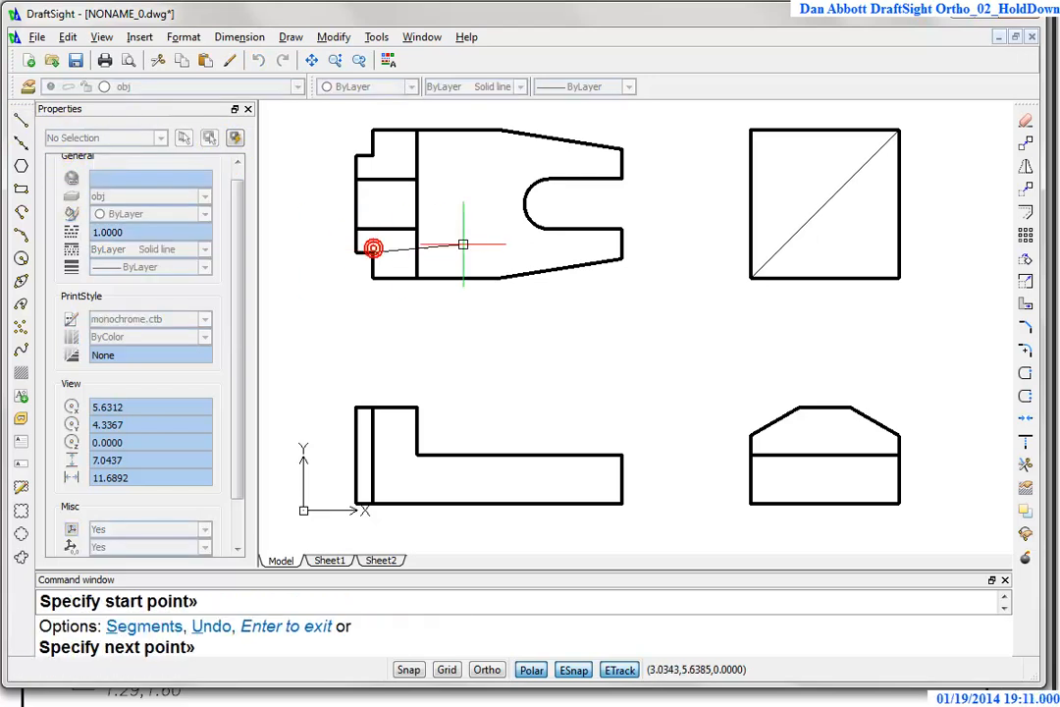
left_click(831, 251)
key("Escape")
- Draw a vertical line from the projection line's intersection with the diagonal down to the side view's bottom edge
key("Return")
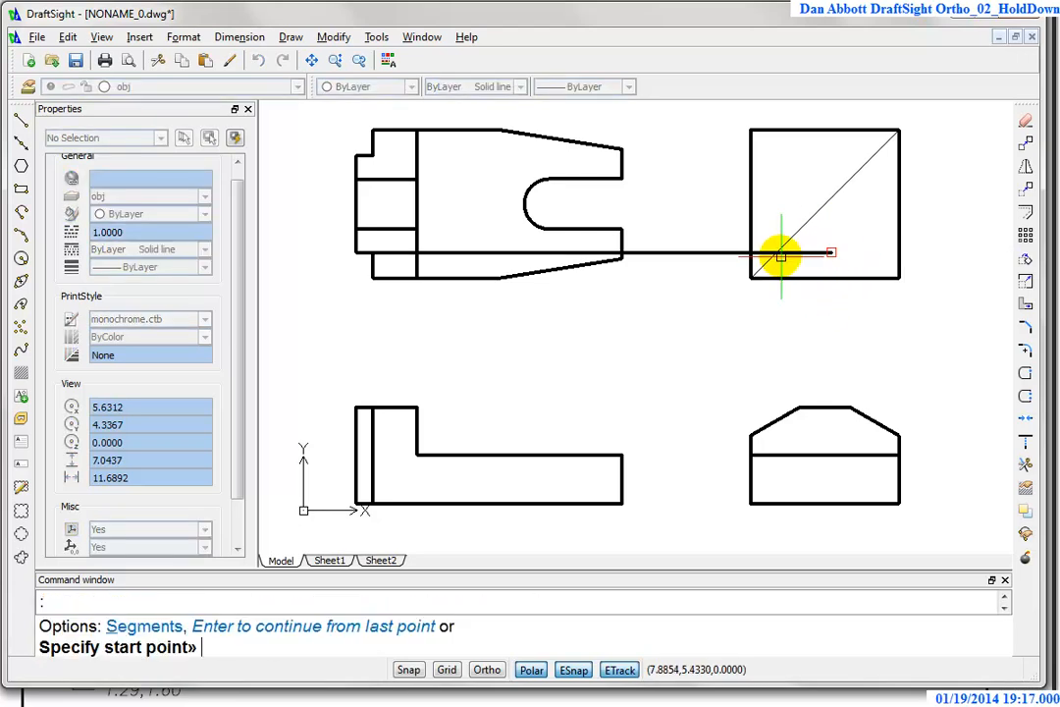
left_click(775, 252)
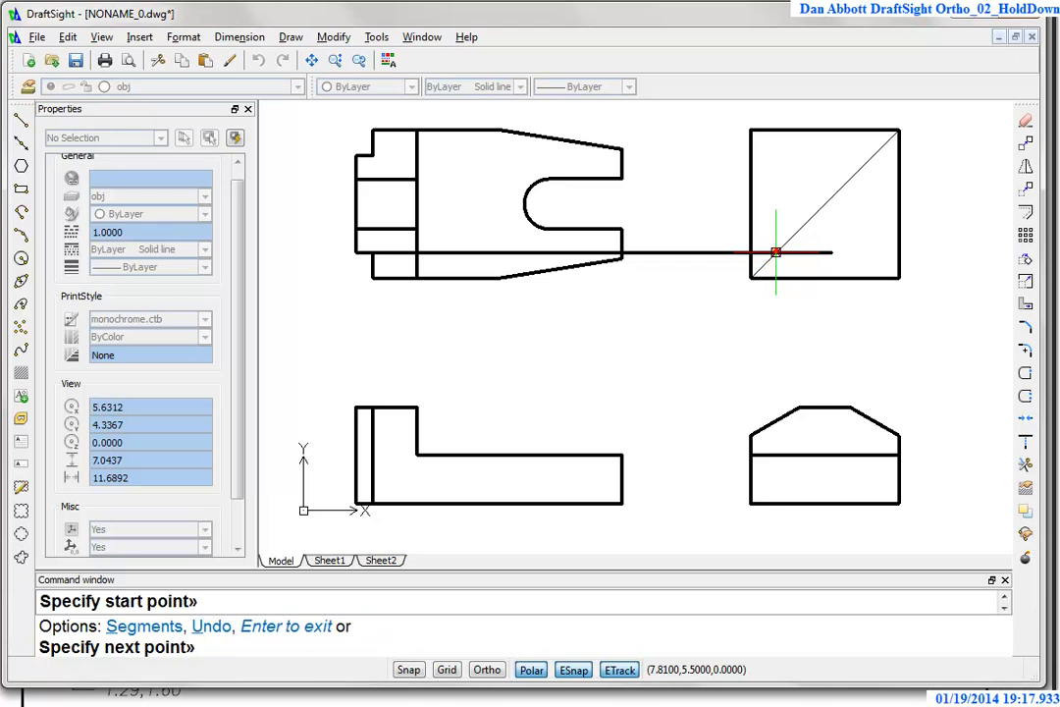
left_click(775, 504)
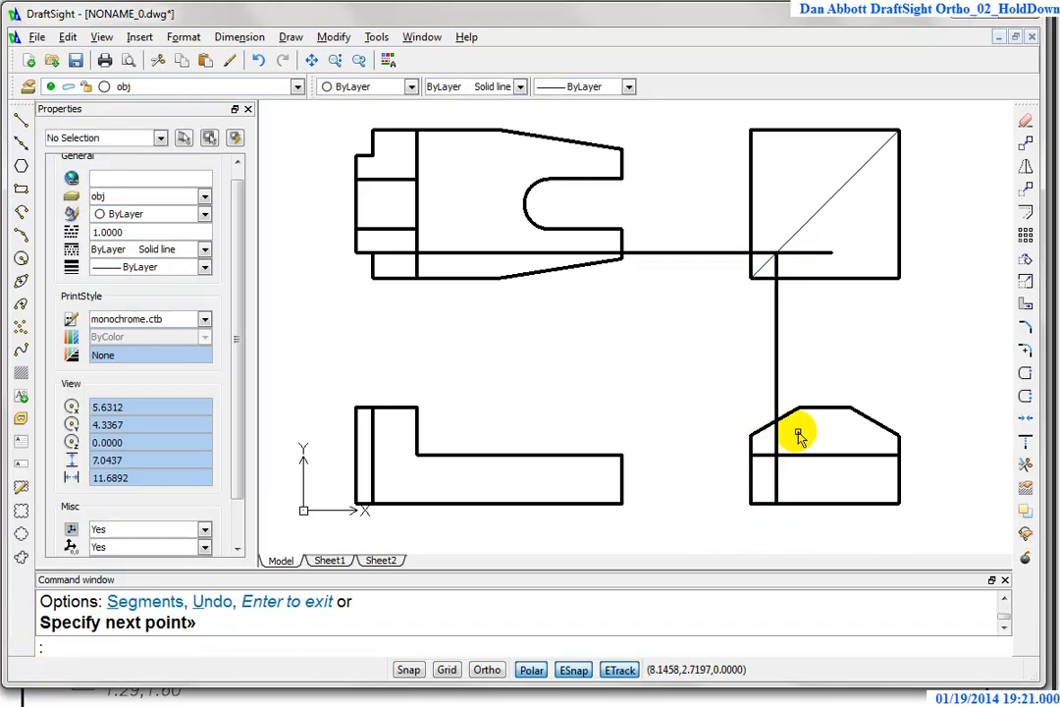
key("Return")
key("Return")
left_click(372, 155)
key("Escape")
key("Return")
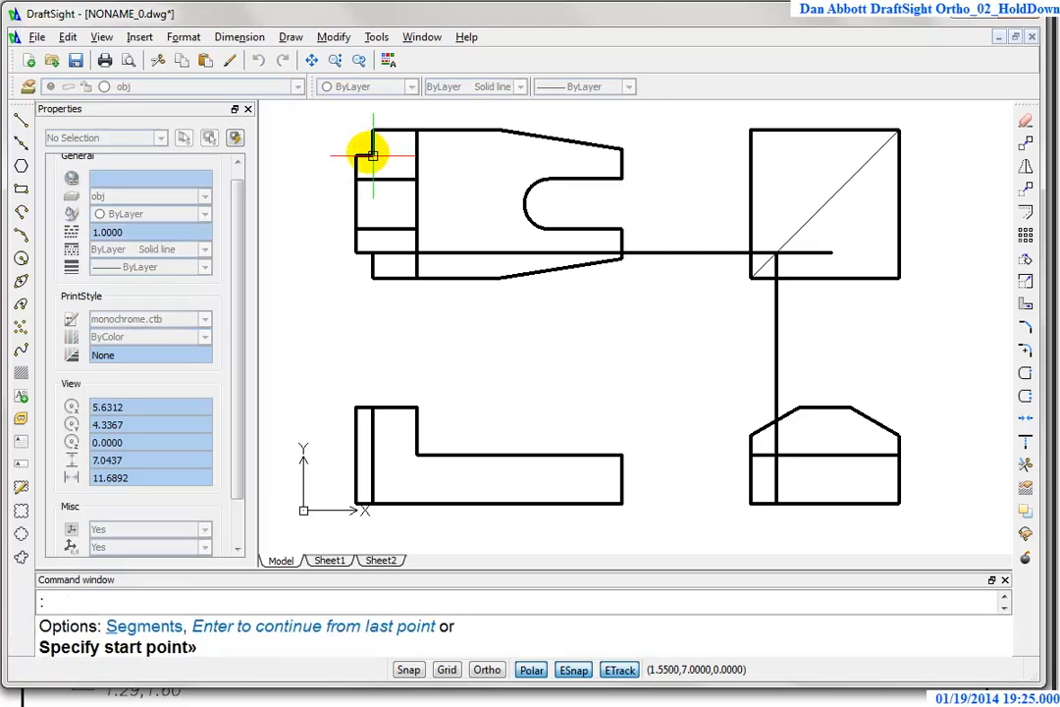
left_click(372, 155)
key("Escape")
key("Escape")
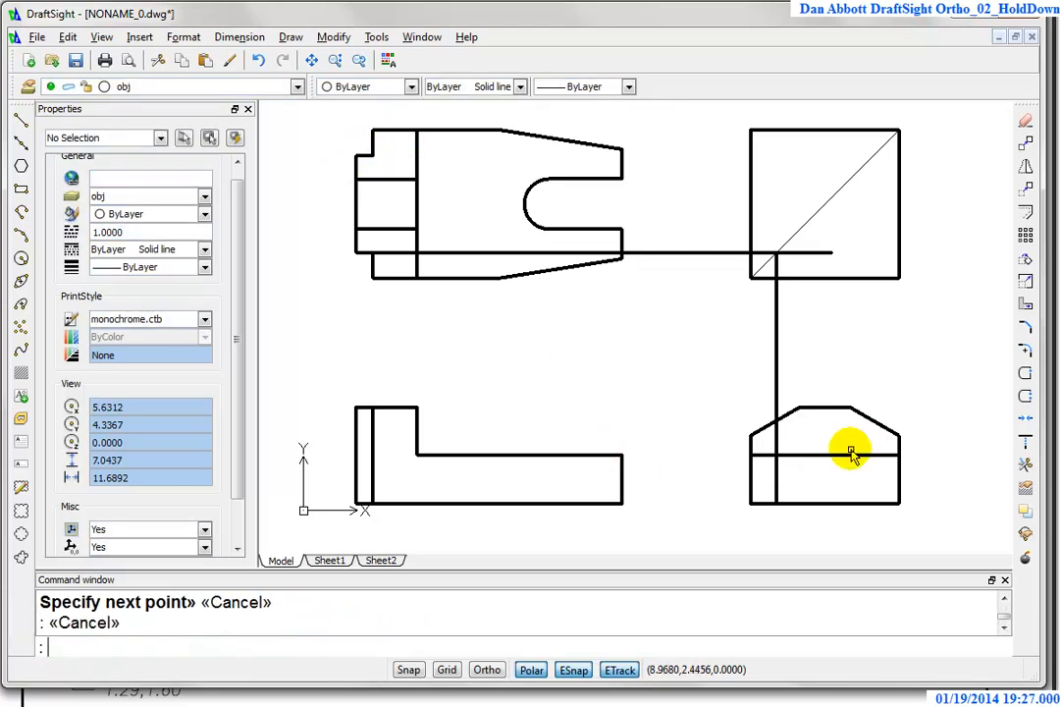
- Trim the vertical projection line between the square and the side view's sloped edge, using all entities as cutting edges
scroll(800, 481, "up", 5)
type("tr")
key("Return")
key("Return")
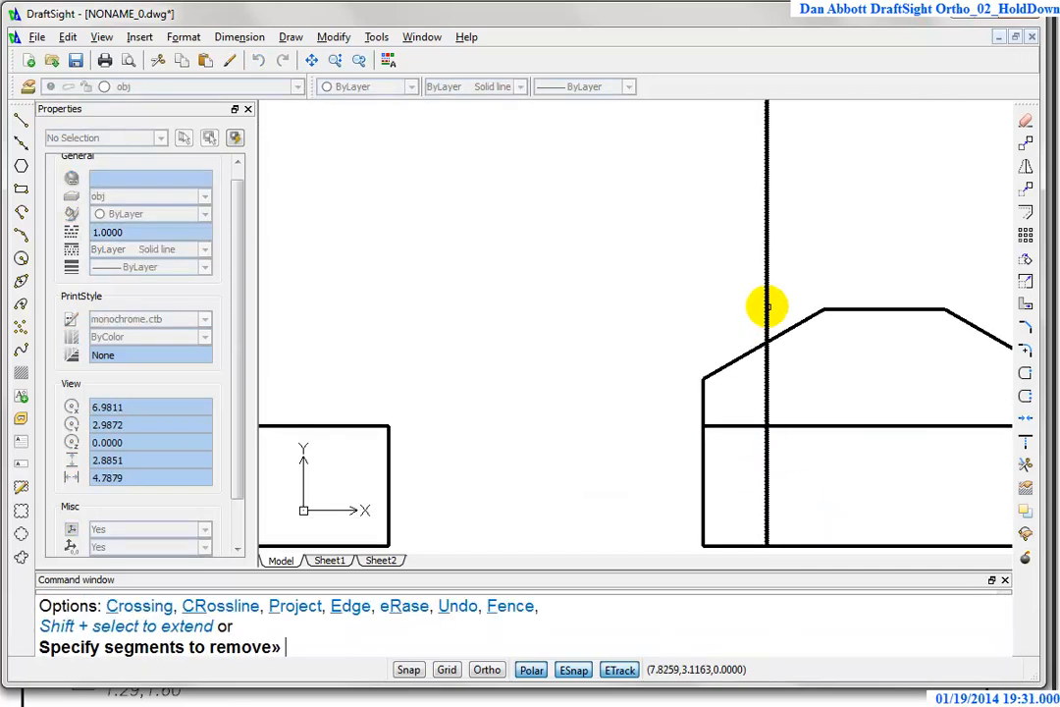
key("Escape")
- Move the vertical line inside the side view to the hid layer
left_click(767, 373)
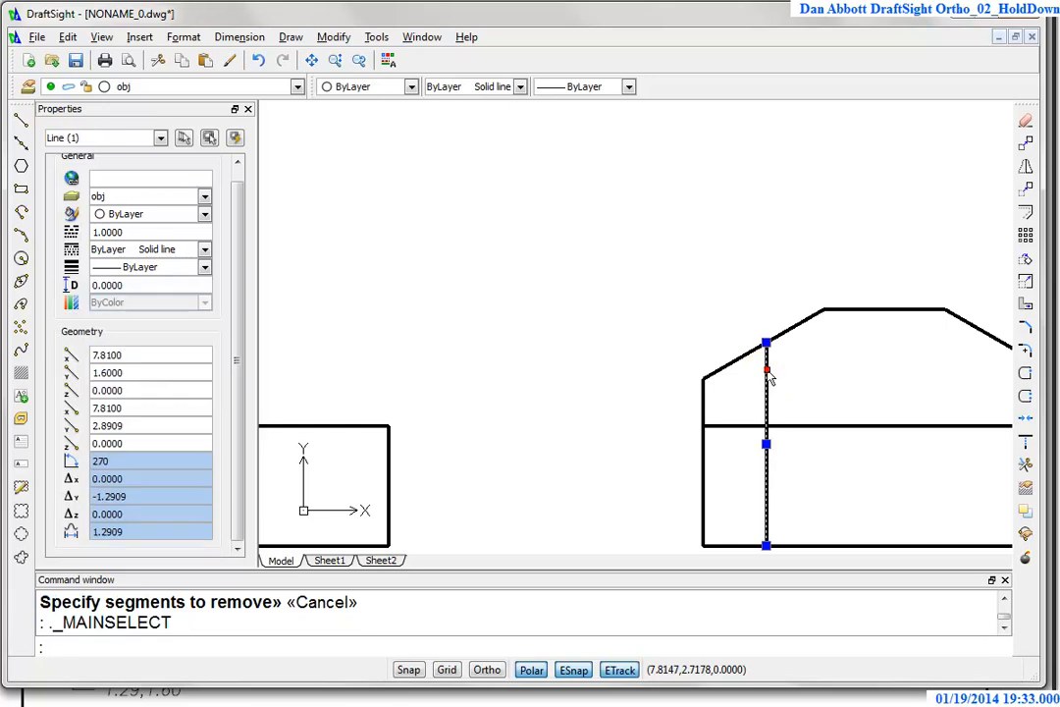
left_click(154, 89)
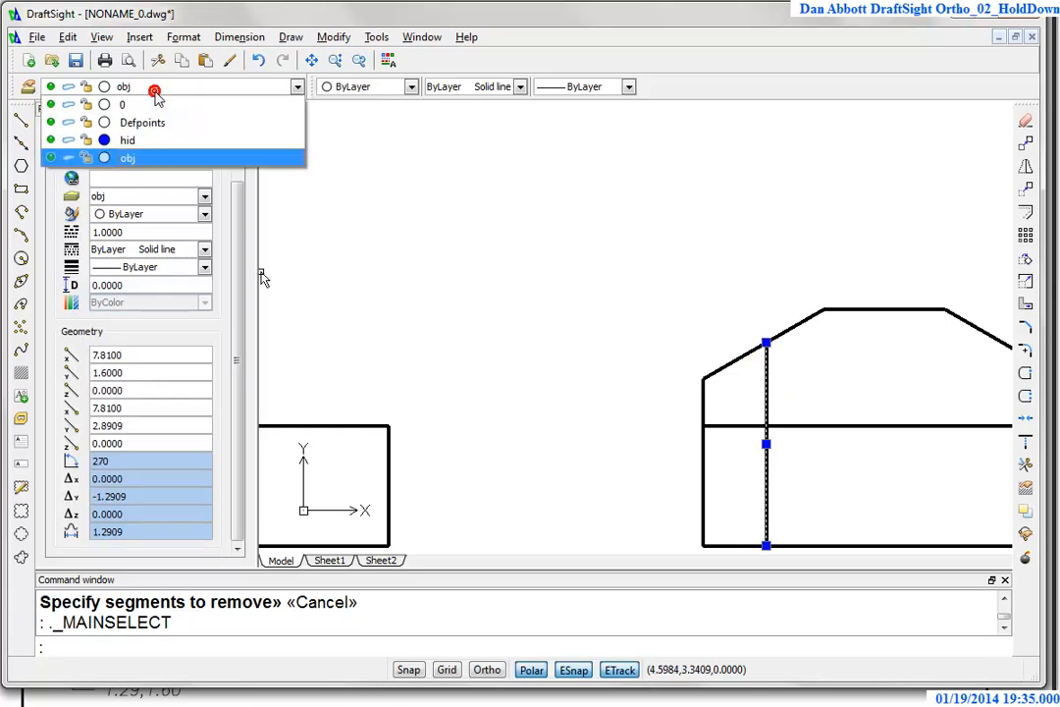
left_click(129, 141)
key("Escape")
key("Escape")
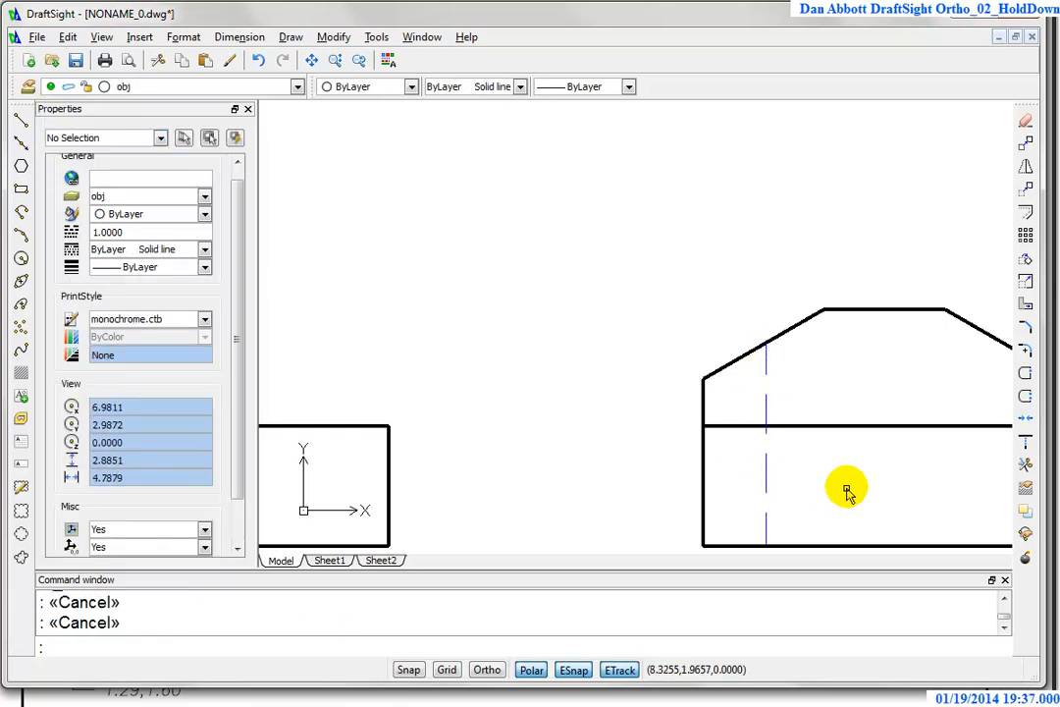
- Set the line scale of the side view's hidden line to .8
scroll(854, 486, "down", 1)
scroll(844, 488, "down", 1)
mouse_move(844, 488)
middle_mouse_down()
mouse_move(681, 456)
mouse_move(605, 419)
middle_mouse_up()
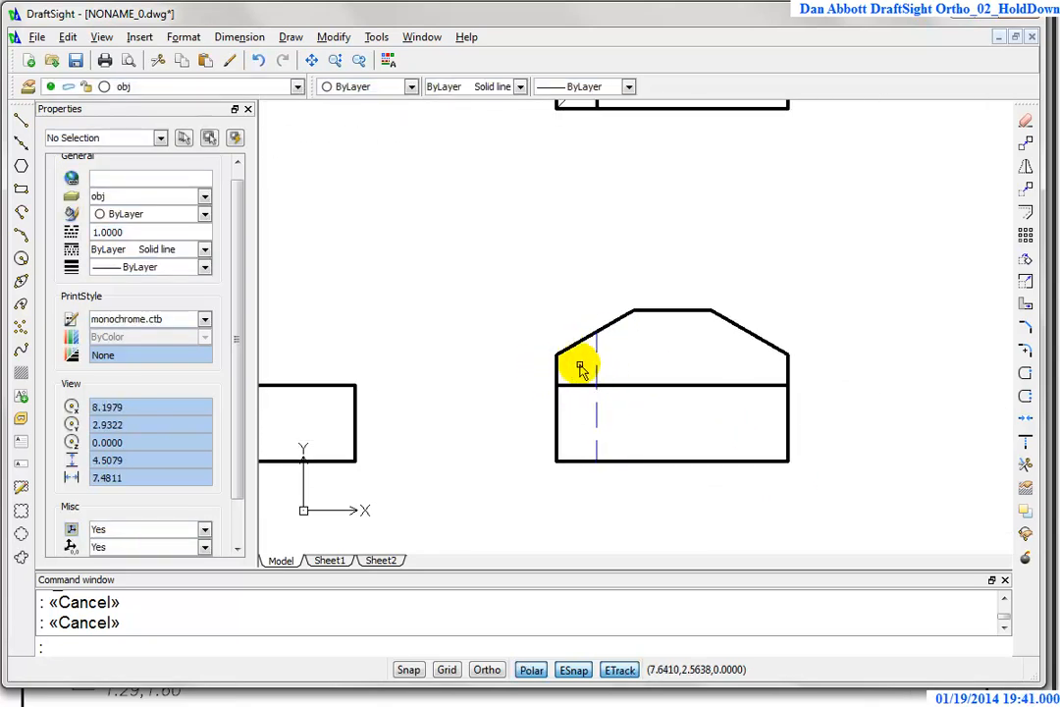
left_click(595, 374)
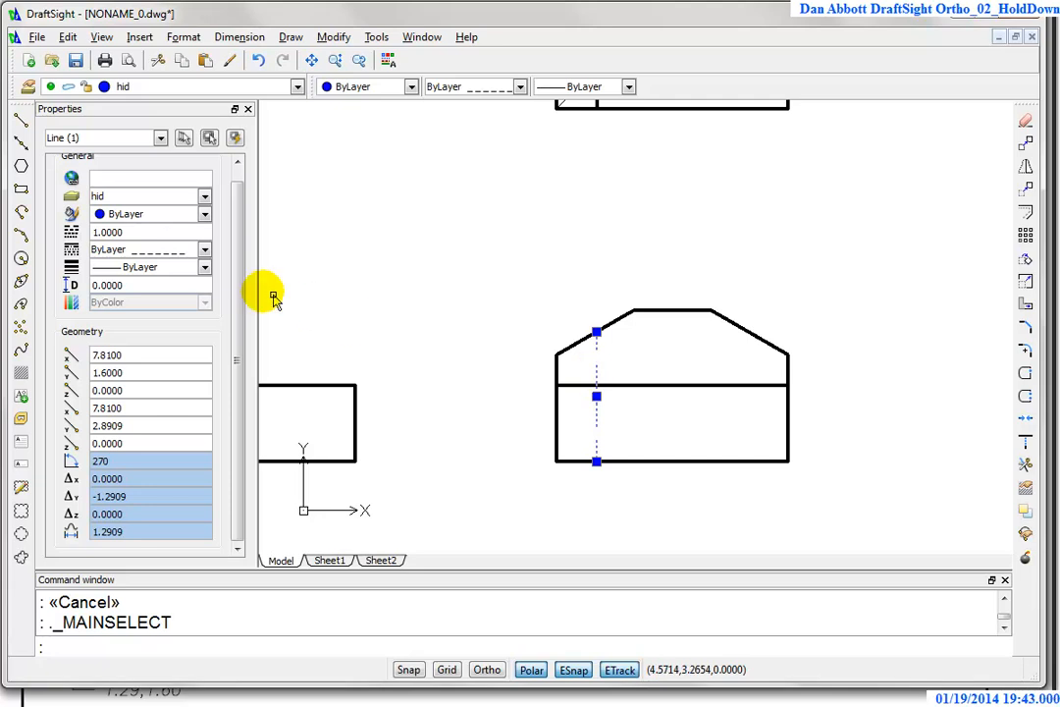
left_click(137, 232)
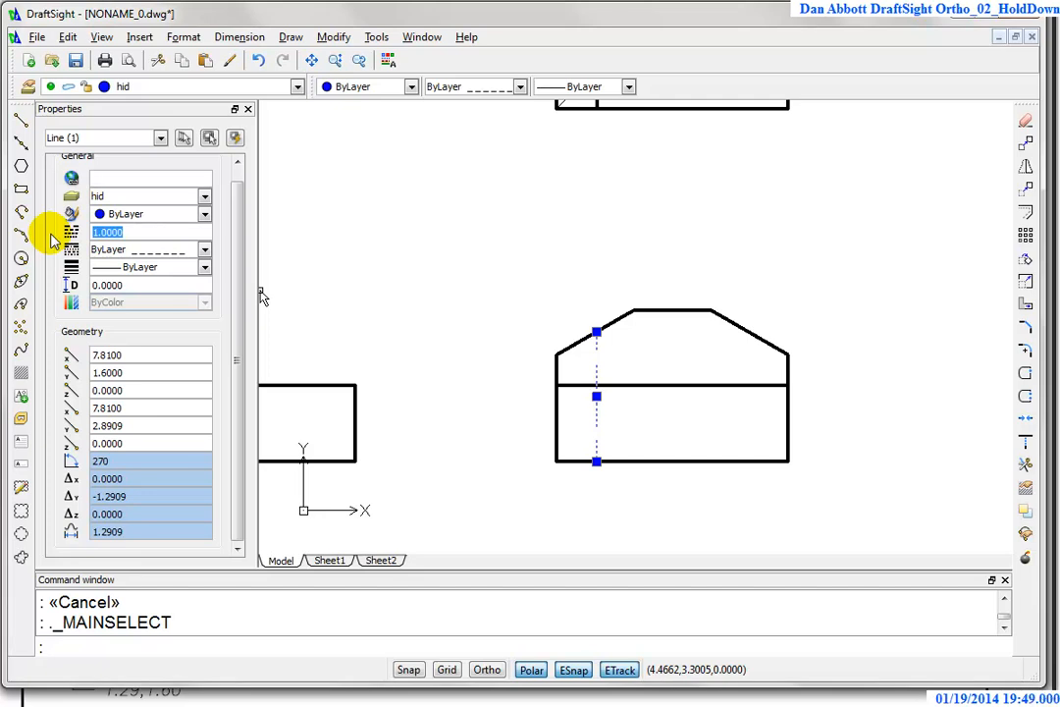
type(".8")
key("Return")
key("Escape")
key("Escape")
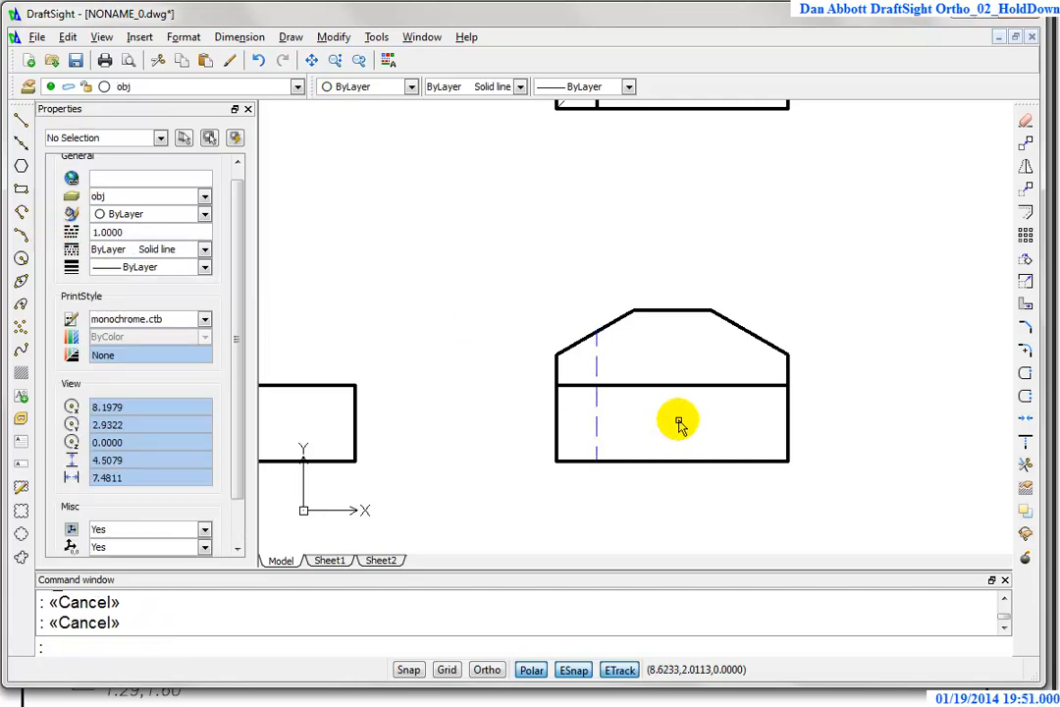
- Bring up the dimensioned reference drawing and examine the lines still missing from the side view
scroll(708, 417, "down", 1)
middle_click_drag(568, 320, 585, 343)
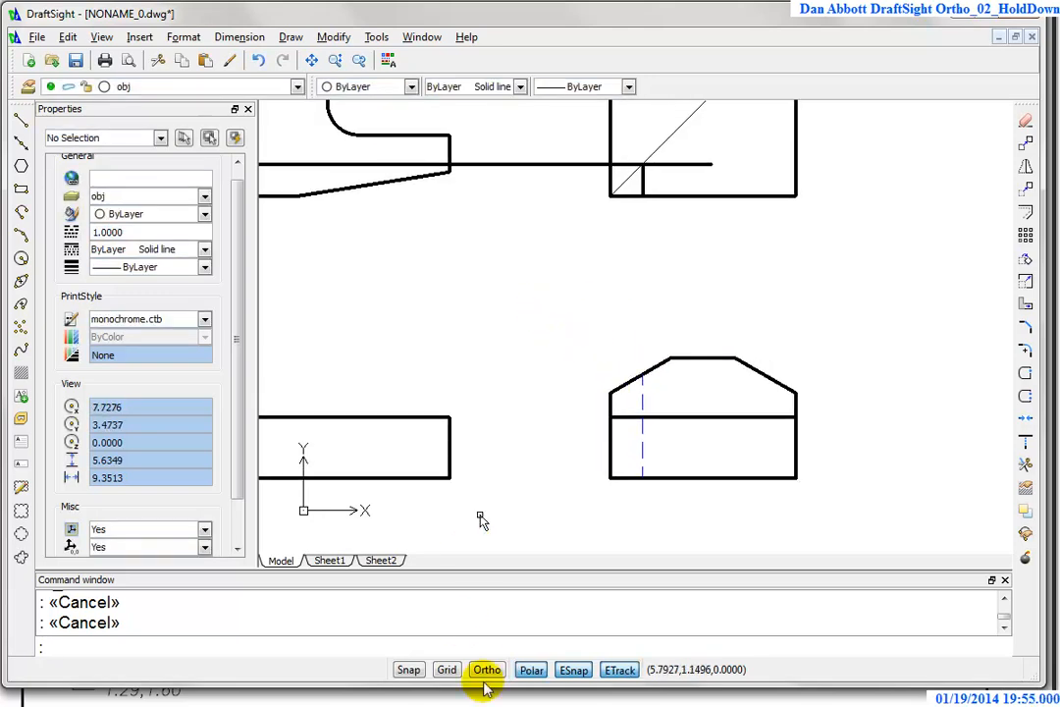
left_click(564, 706)
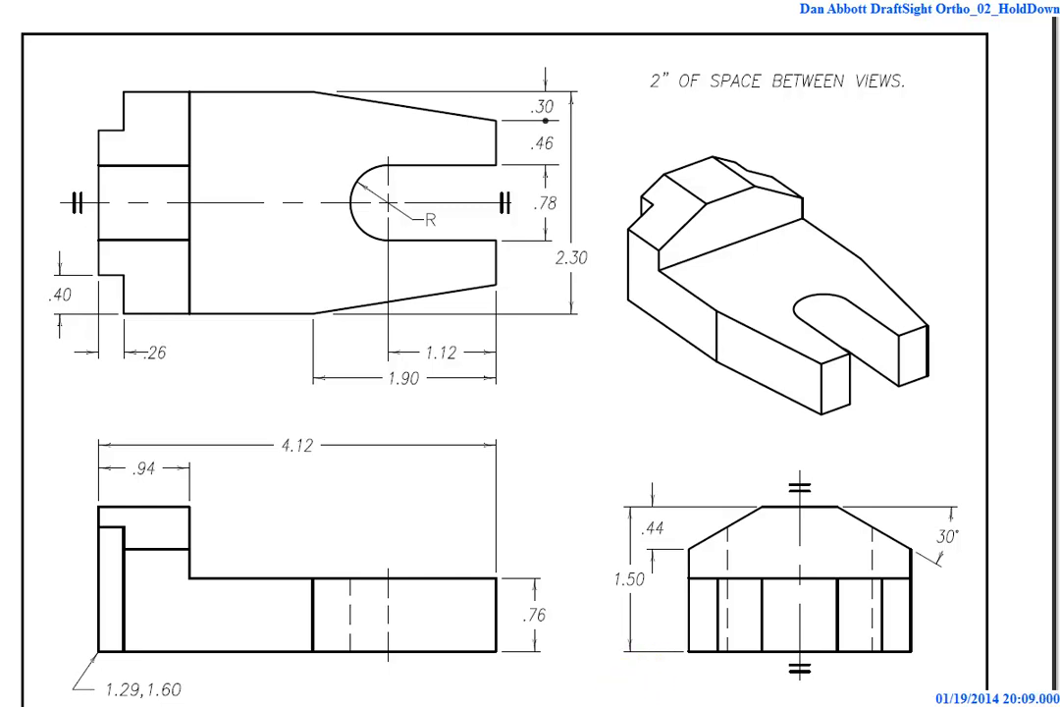
- Switch back to DraftSight and offset the side view's left edge .3 to the right
key("alt+Tab")
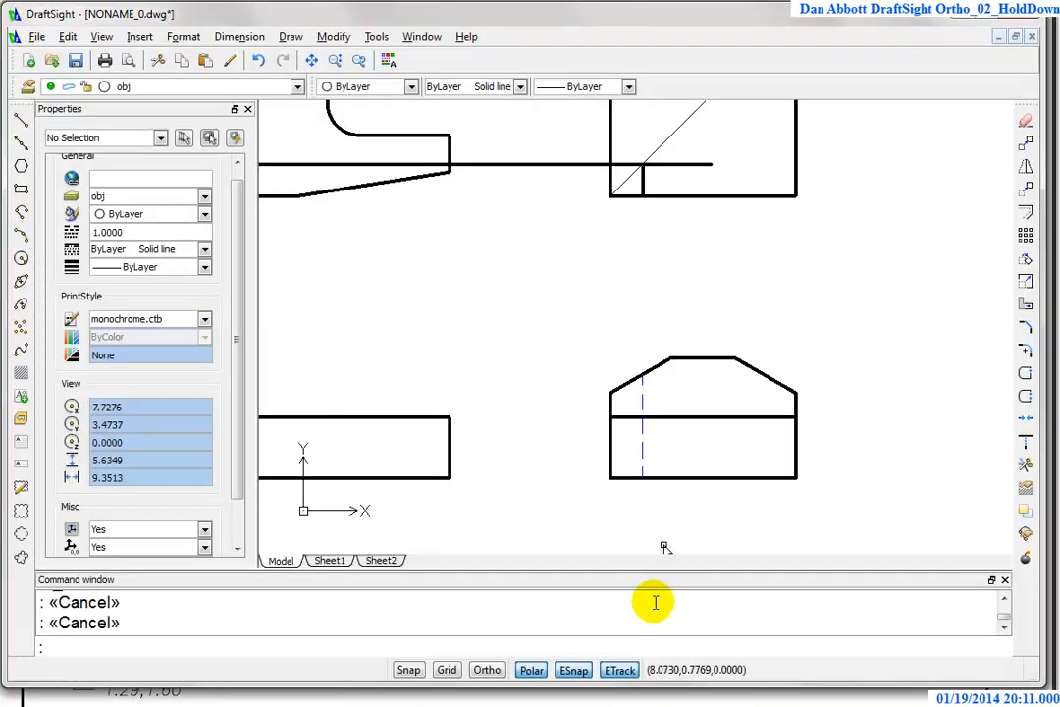
type("o")
key("Return")
type(".3")
key("Return")
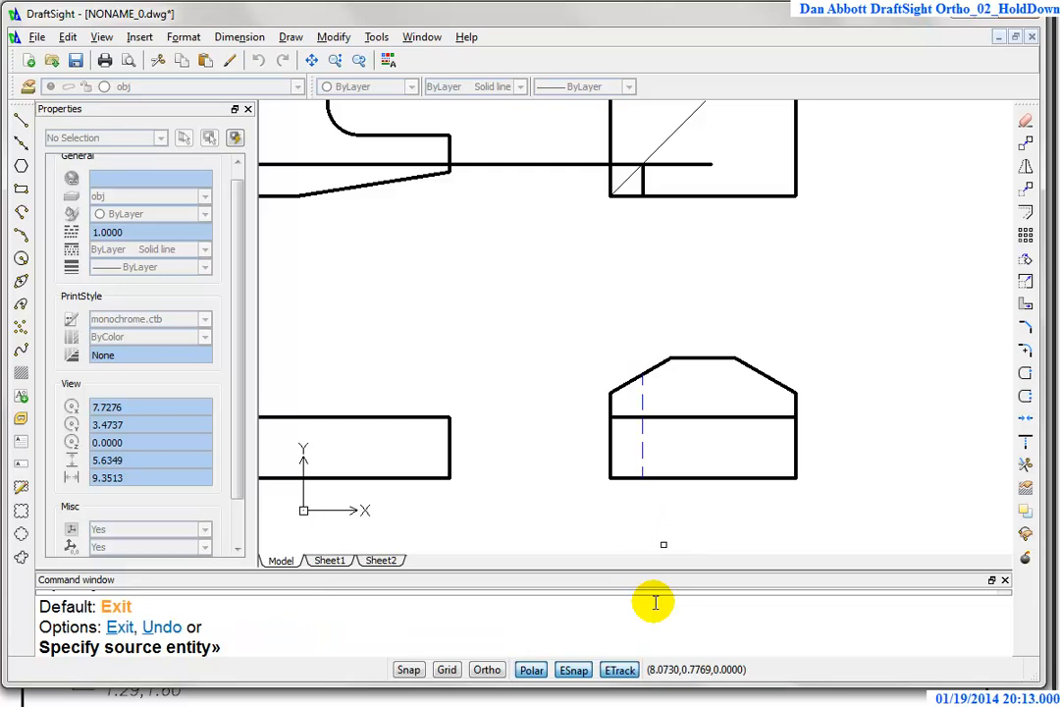
left_click(608, 452)
left_click(705, 454)
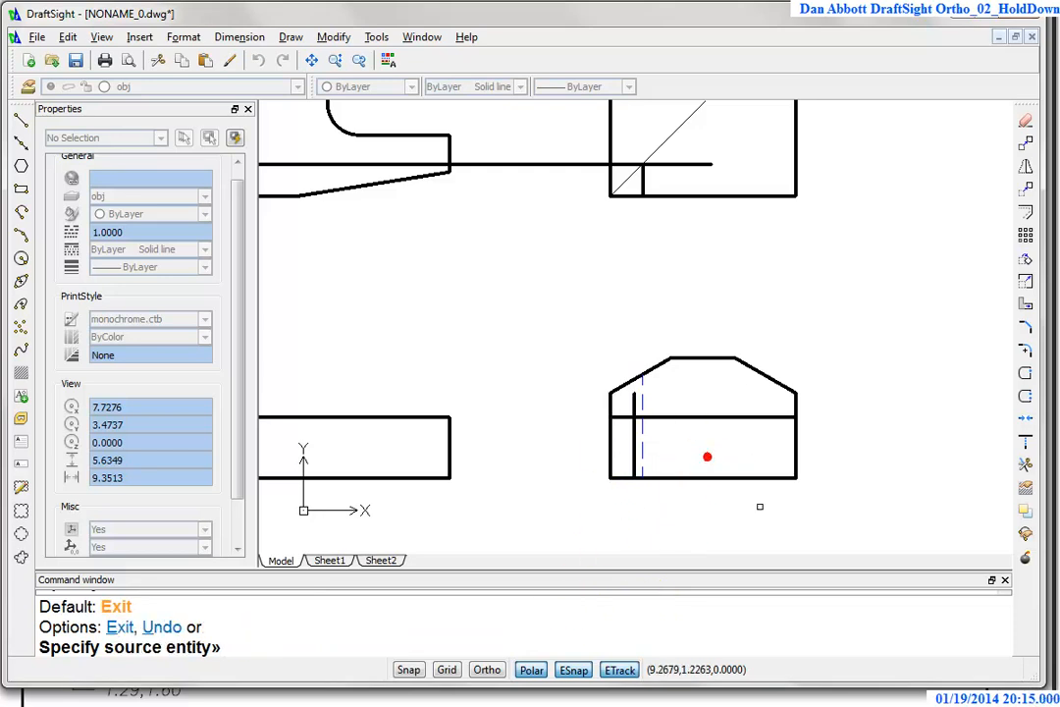
key("Escape")
- Offset the side view's new vertical object line a further .46 to the right
key("Return")
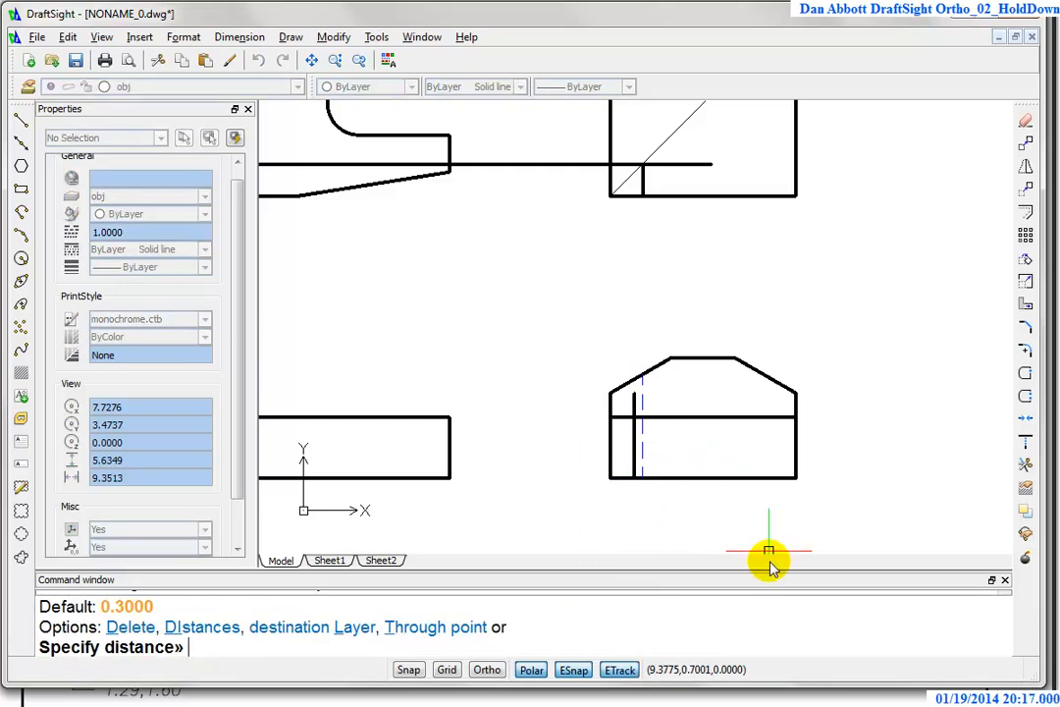
type(".4")
key("Return")
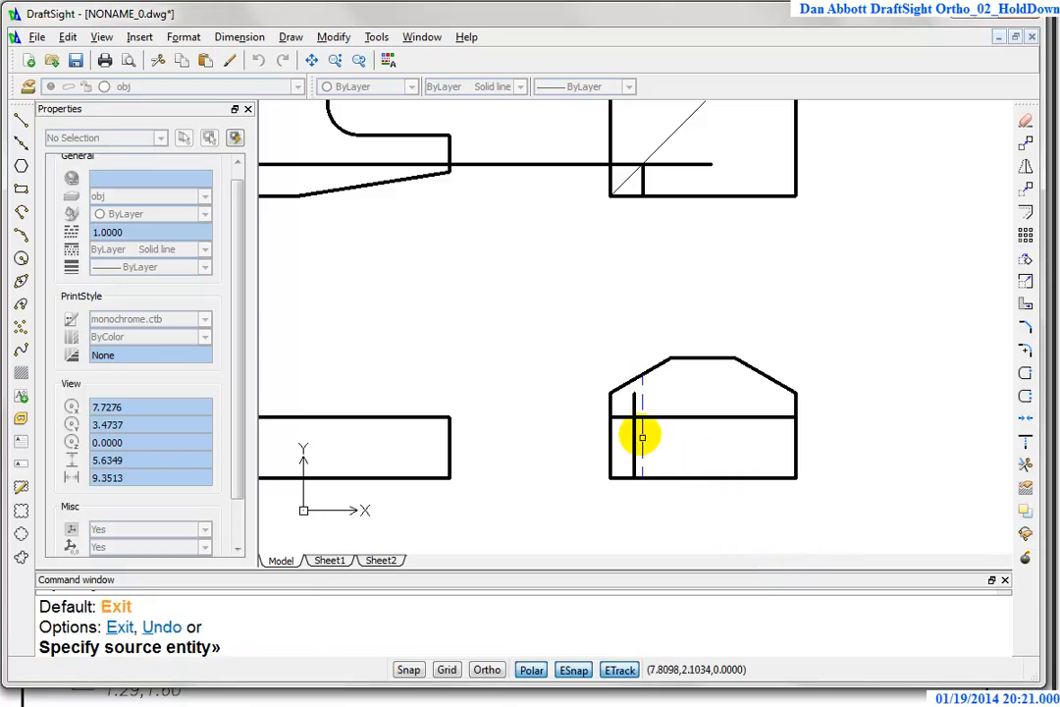
left_click(635, 435)
left_click(721, 438)
key("Escape")
- Trim both offset verticals above the side view's horizontal line, using that line as the cutting edge
scroll(697, 415, "up", 2)
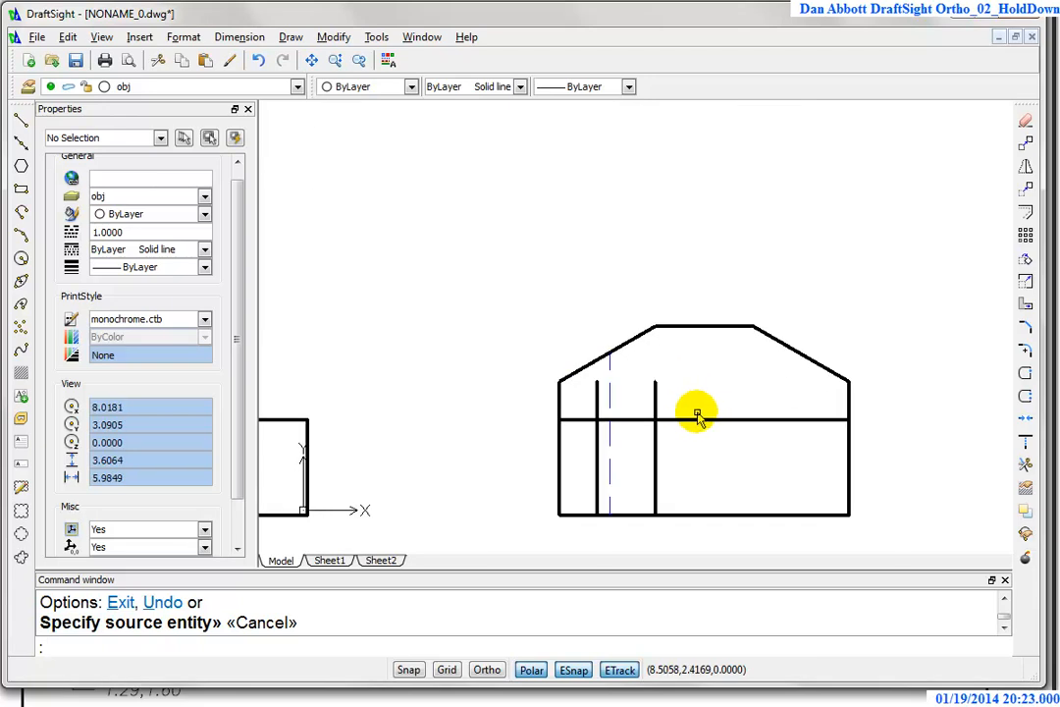
key("Return")
left_click(692, 419)
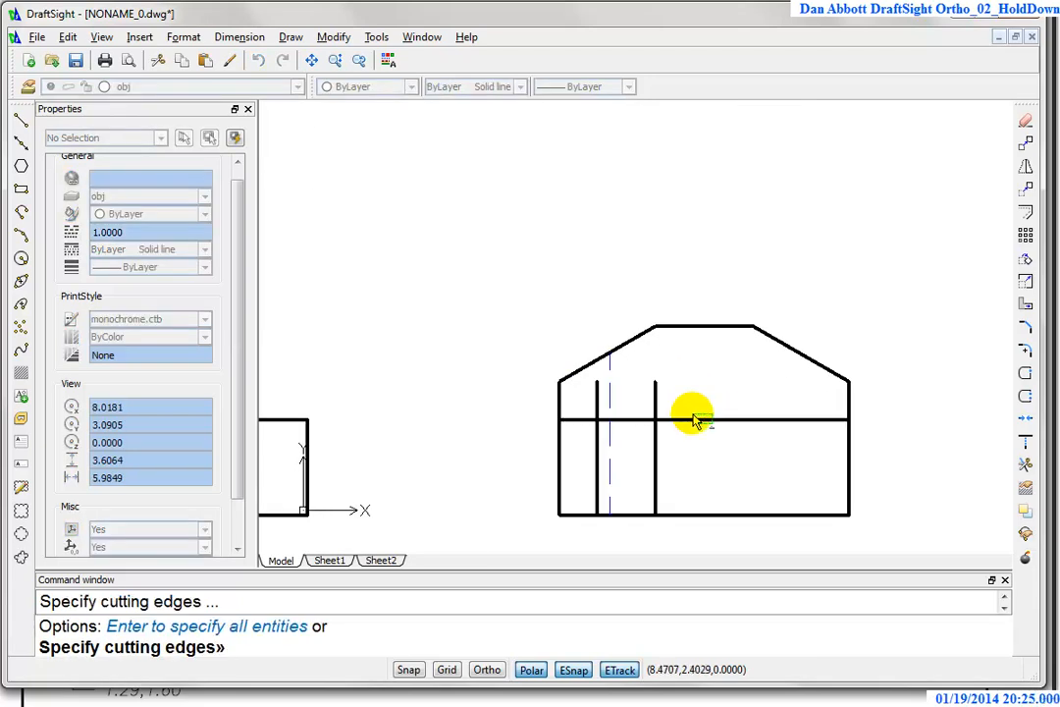
right_click(691, 412)
left_click(655, 396)
left_click(596, 402)
key("Escape")
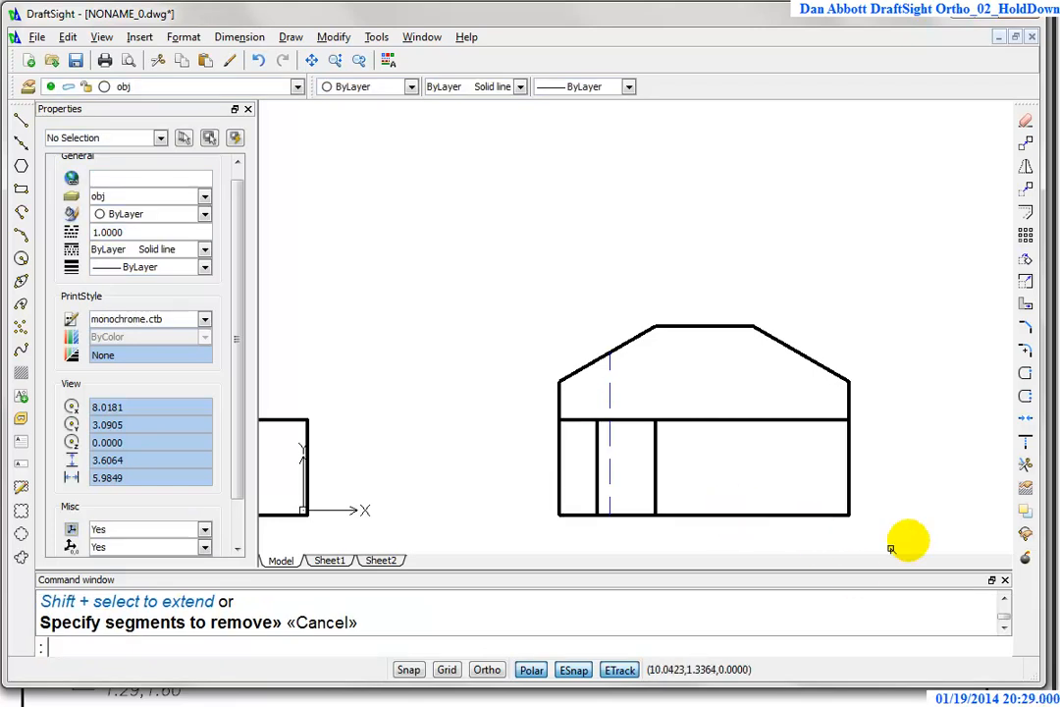
- Mirror the hidden line and the two inner object verticals about the side view's vertical centreline, keeping the originals
left_click(1024, 167)
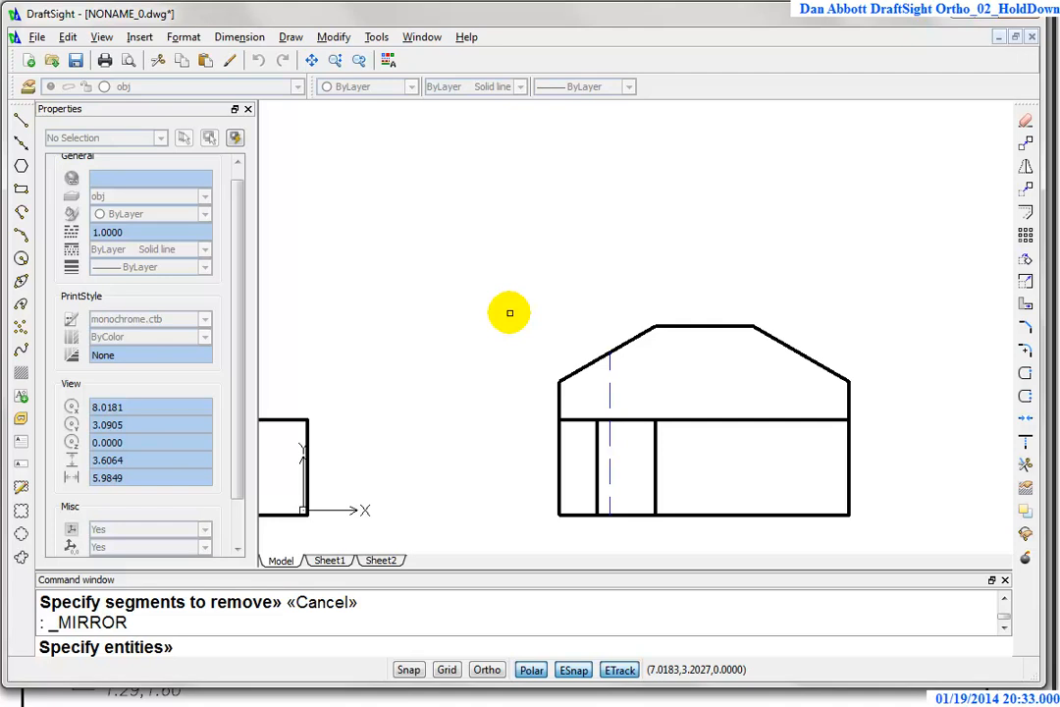
mouse_move(527, 386)
left_mouse_down()
mouse_move(629, 551)
mouse_move(686, 541)
left_mouse_up()
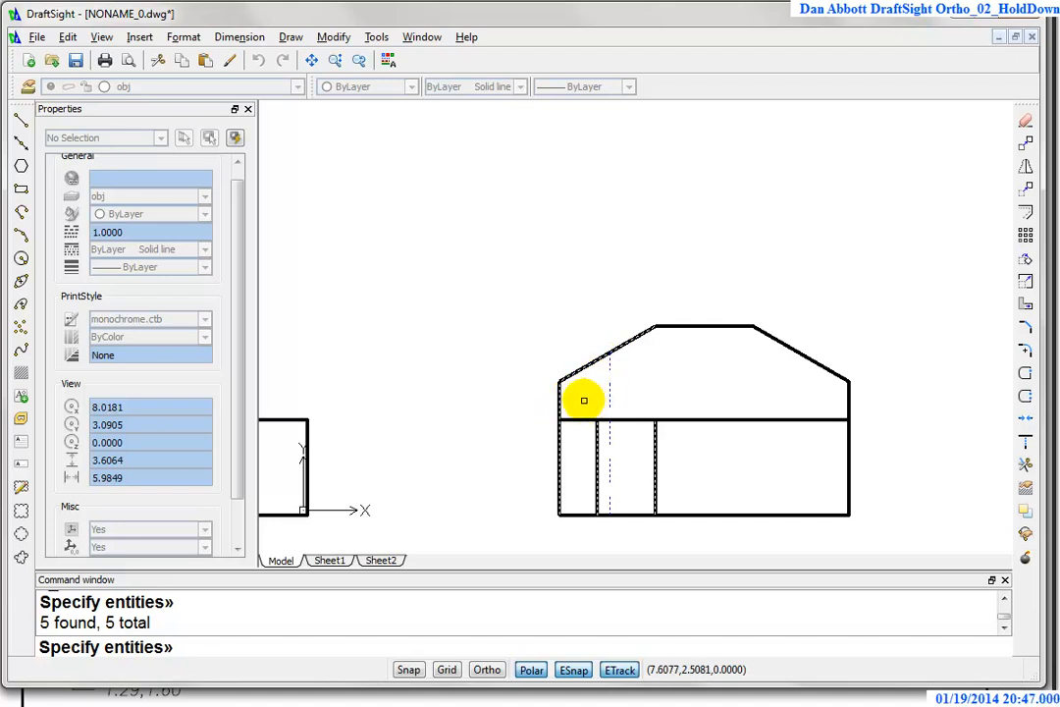
key("F8")
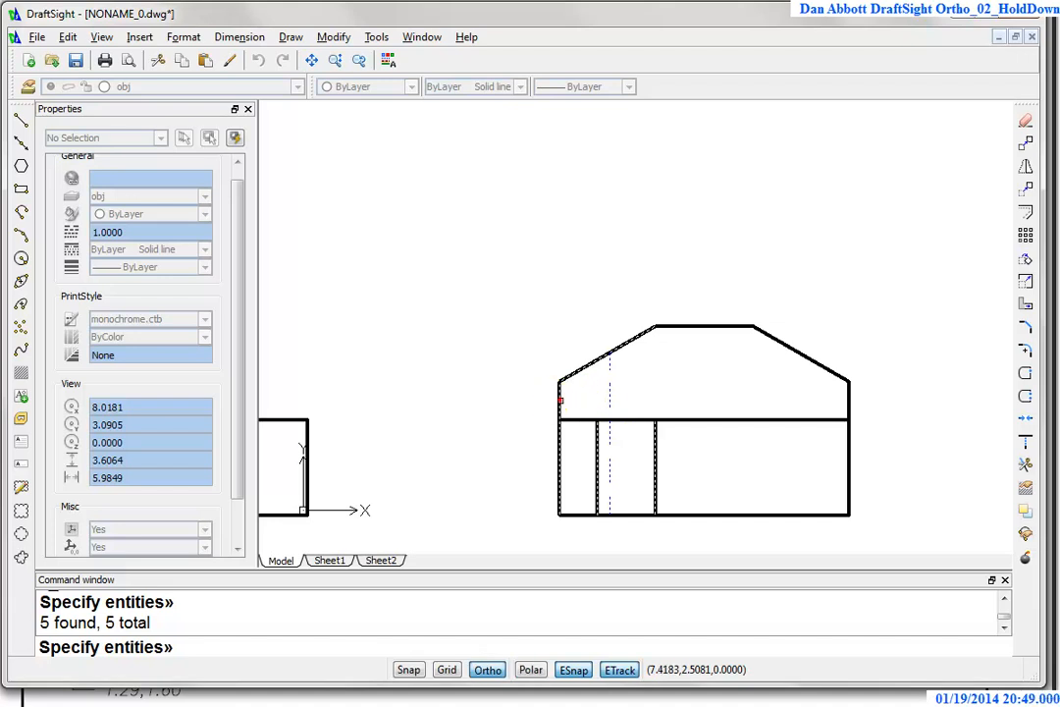
left_click(559, 399, "shift")
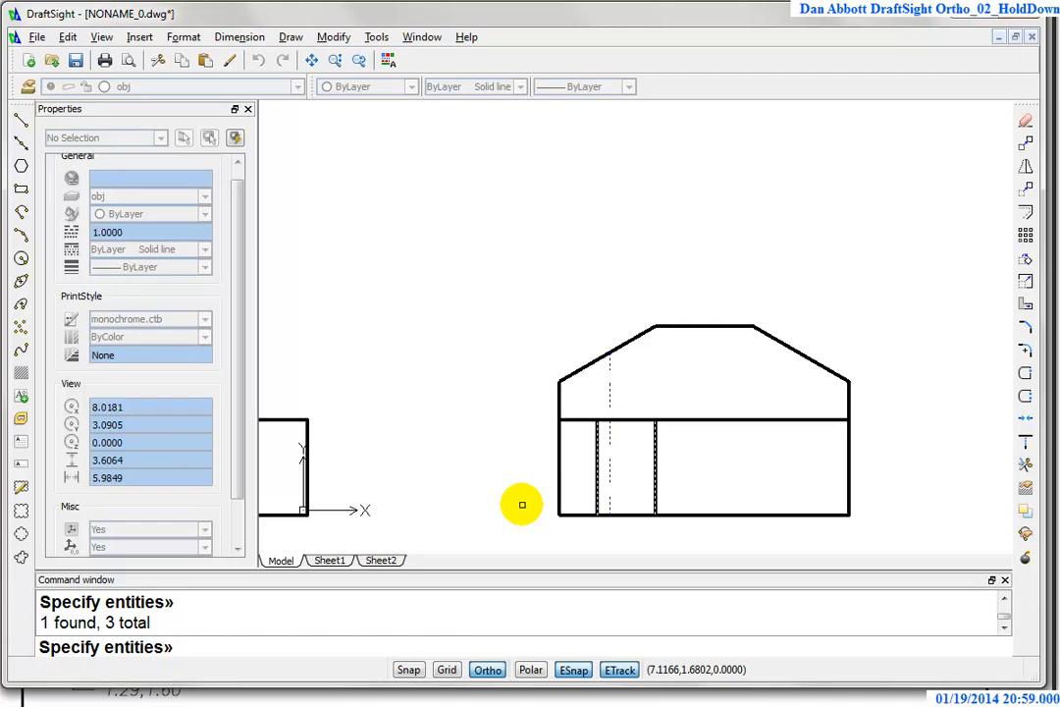
key("F10")
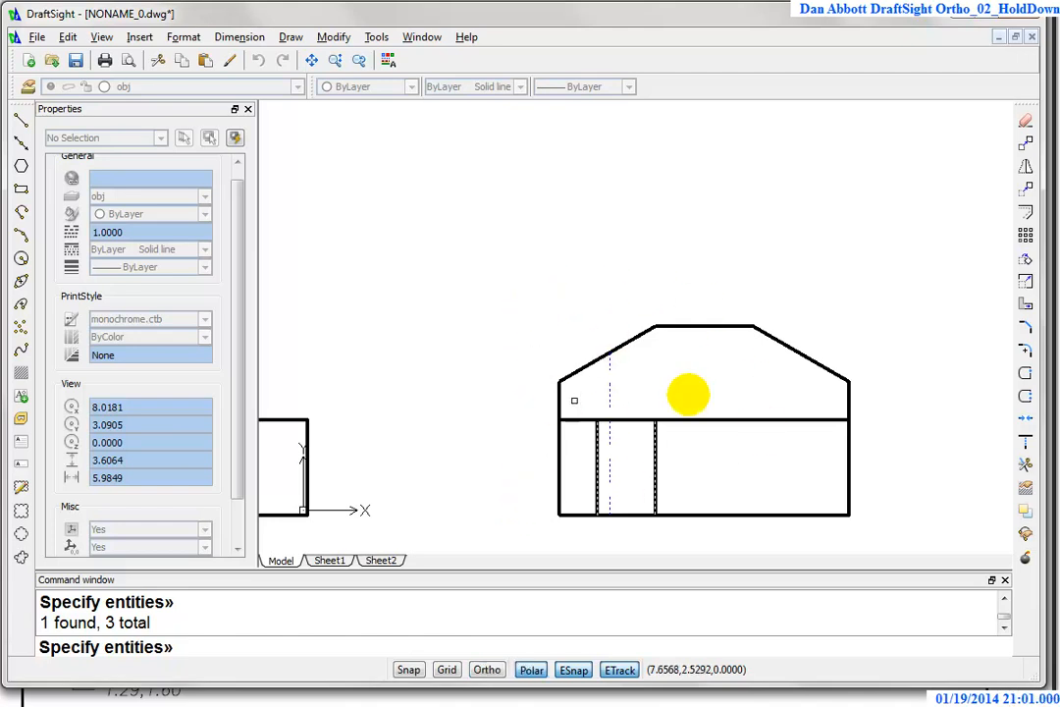
key("Return")
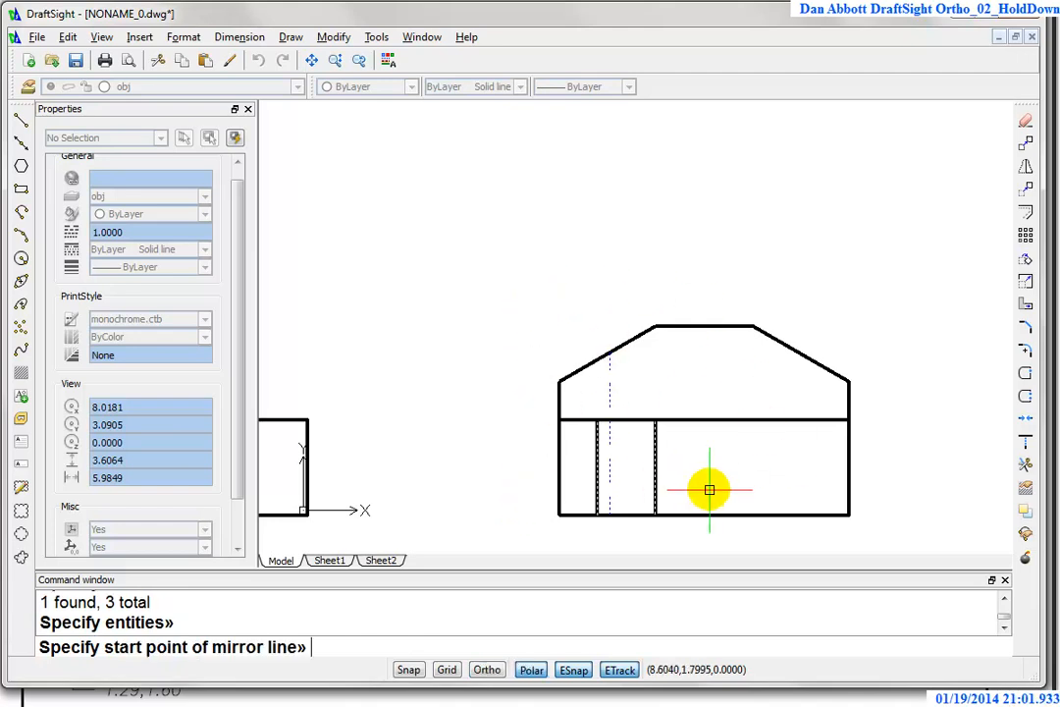
left_click(704, 326)
left_click(703, 363)
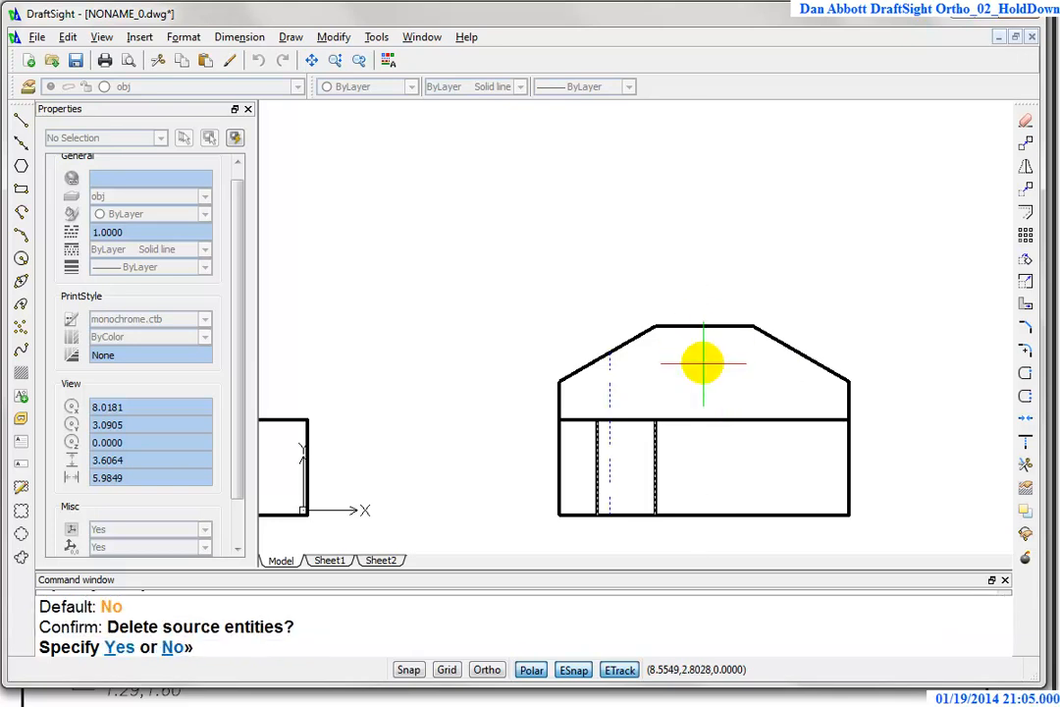
key("Return")
key("Escape")
- Delete the horizontal projection line running from the top view through the square
scroll(681, 421, "down", 3)
mouse_move(547, 376)
middle_mouse_down()
mouse_move(733, 433)
mouse_move(720, 415)
middle_mouse_up()
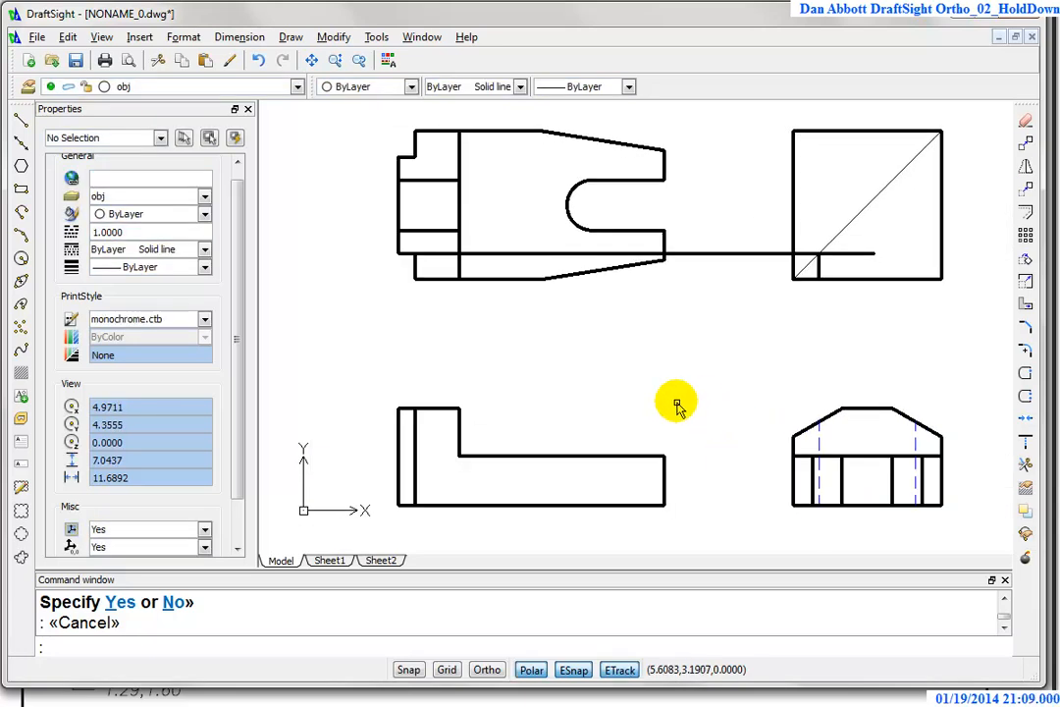
left_click(763, 218)
left_click(739, 289)
key("Delete")
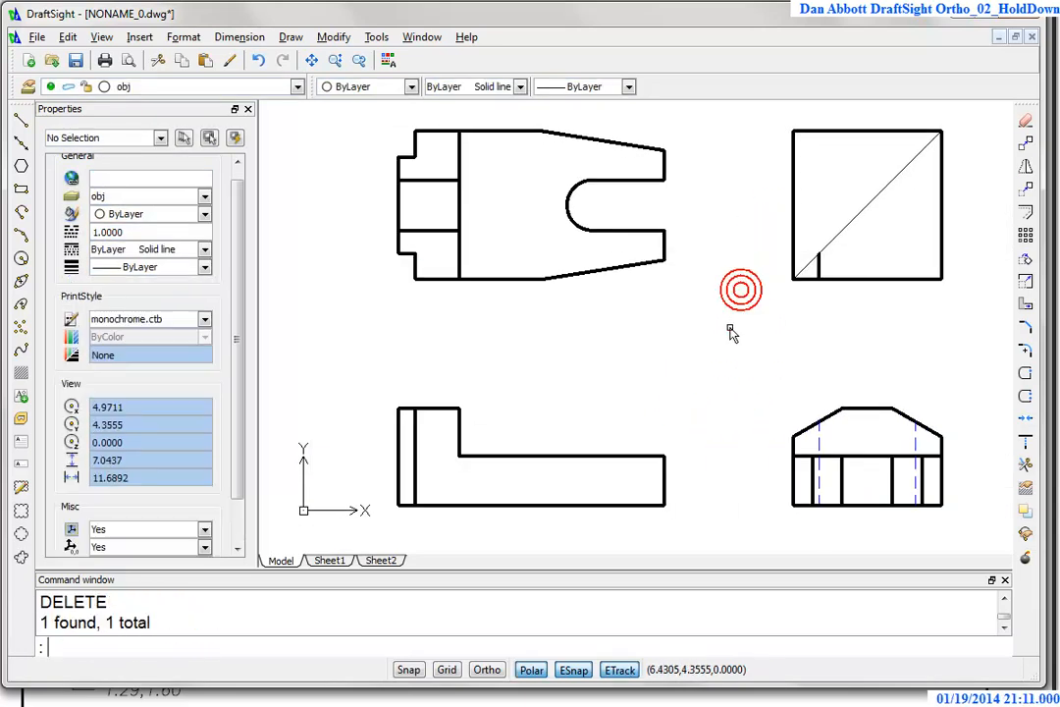
- Delete the diagonal and short vertical line inside the square, along with the square itself
left_click(836, 258)
left_click(810, 272)
key("Delete")
left_click(966, 109)
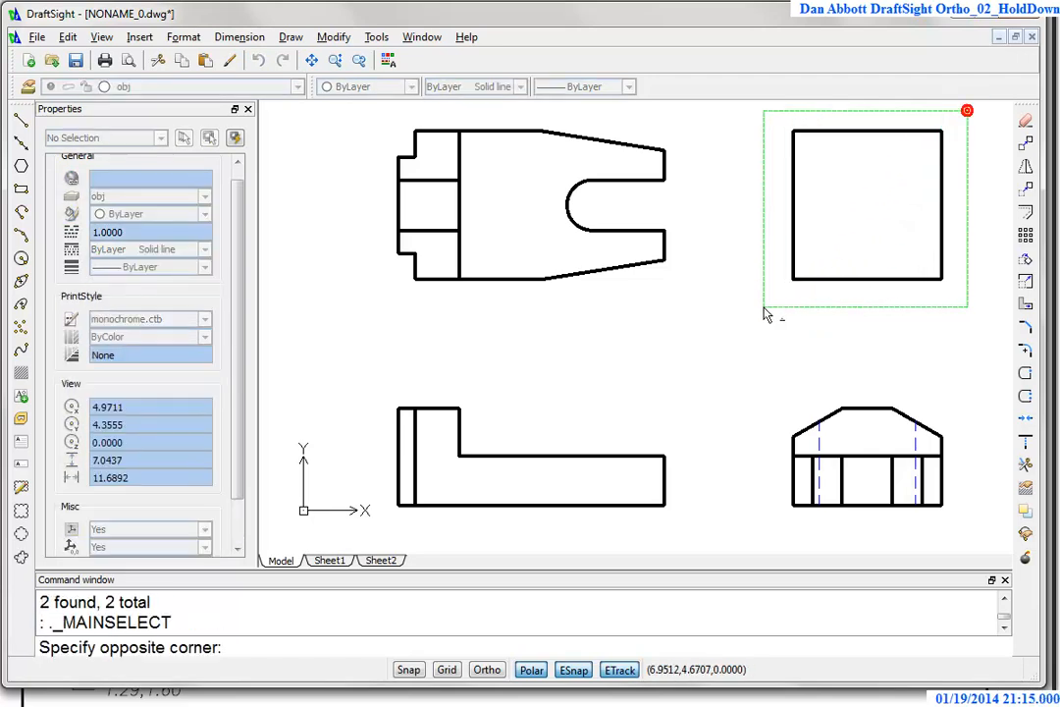
left_click(755, 317)
key("Delete")
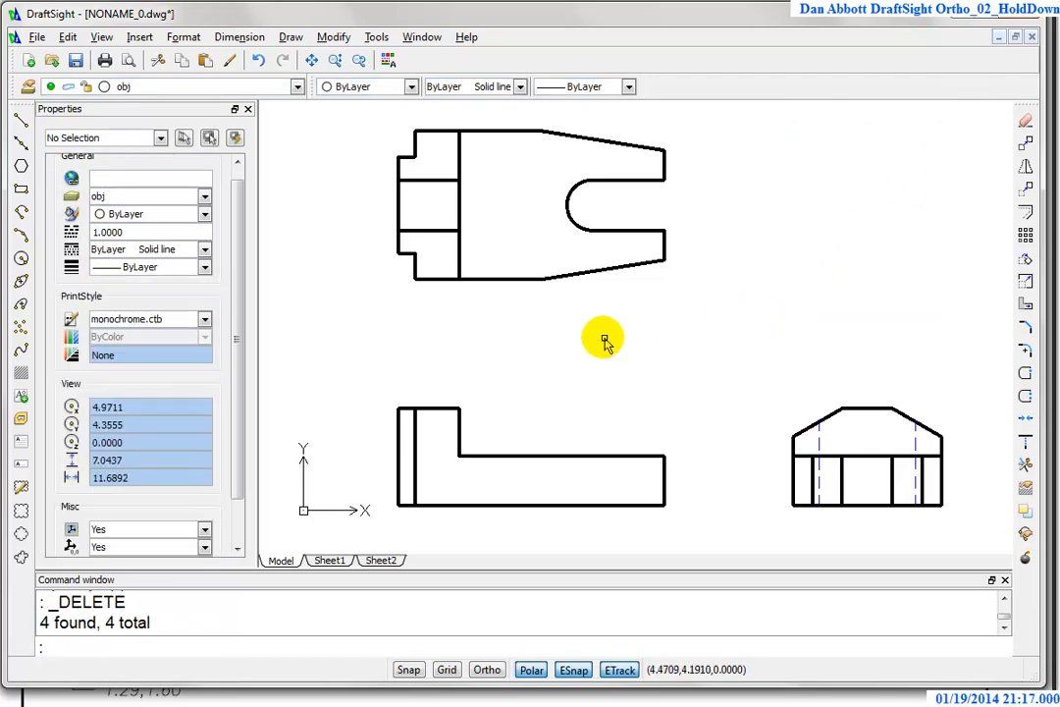
- Draw a vertical projection line from the leftmost point of the top view's slot arc to the front view's bottom edge
type("l")
key("Return")
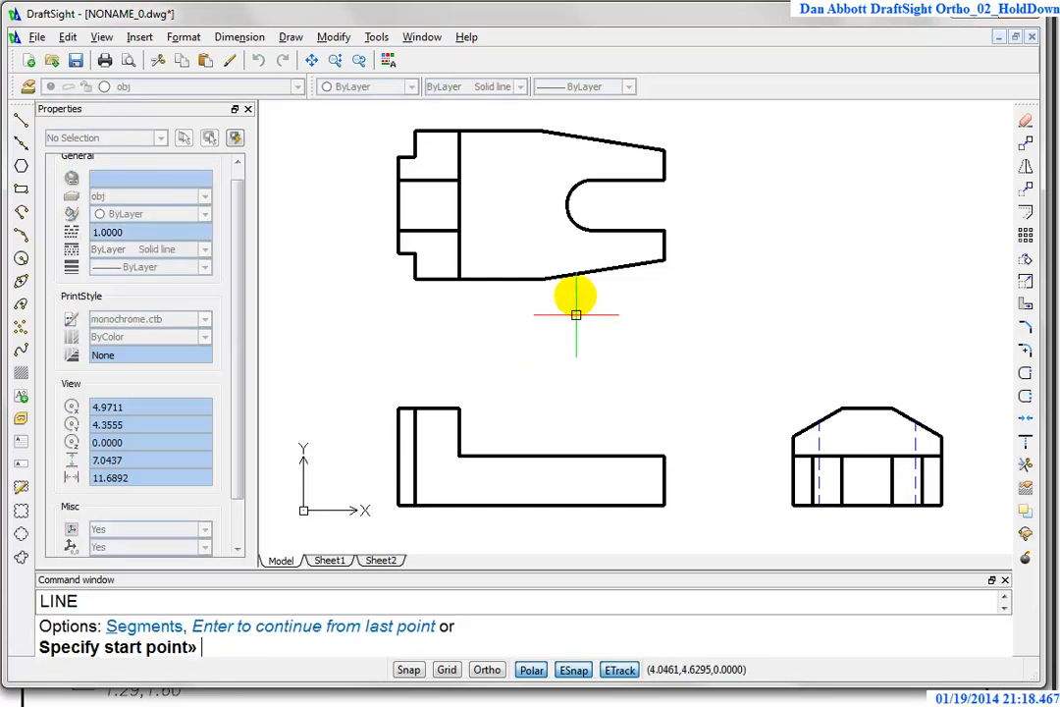
left_click(566, 205)
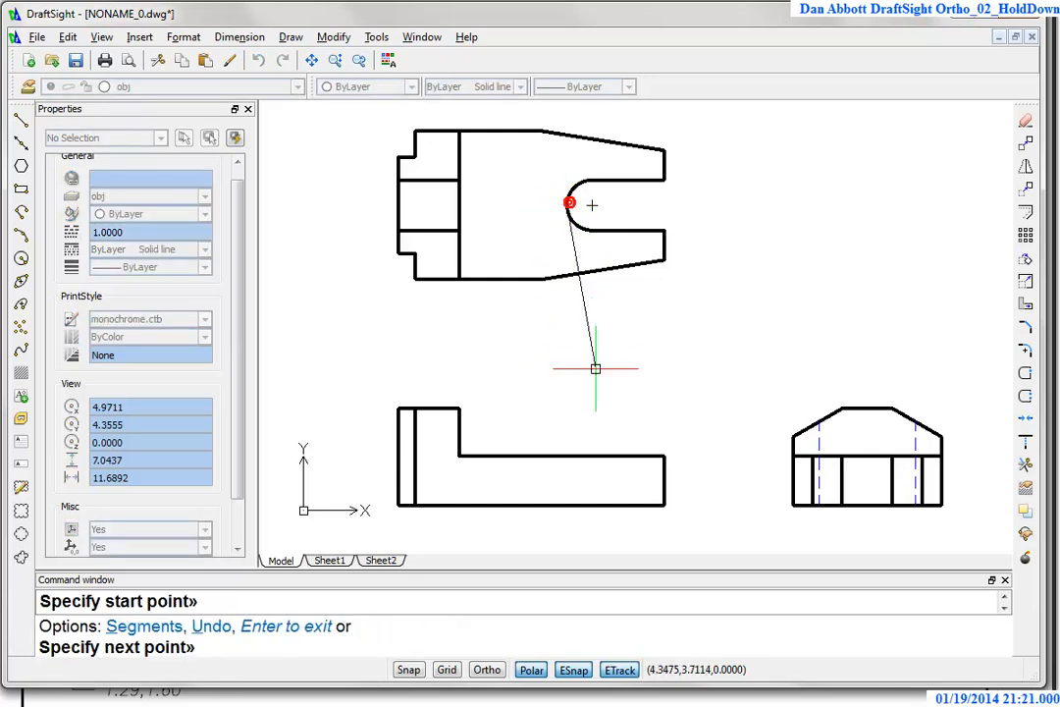
left_click(566, 506)
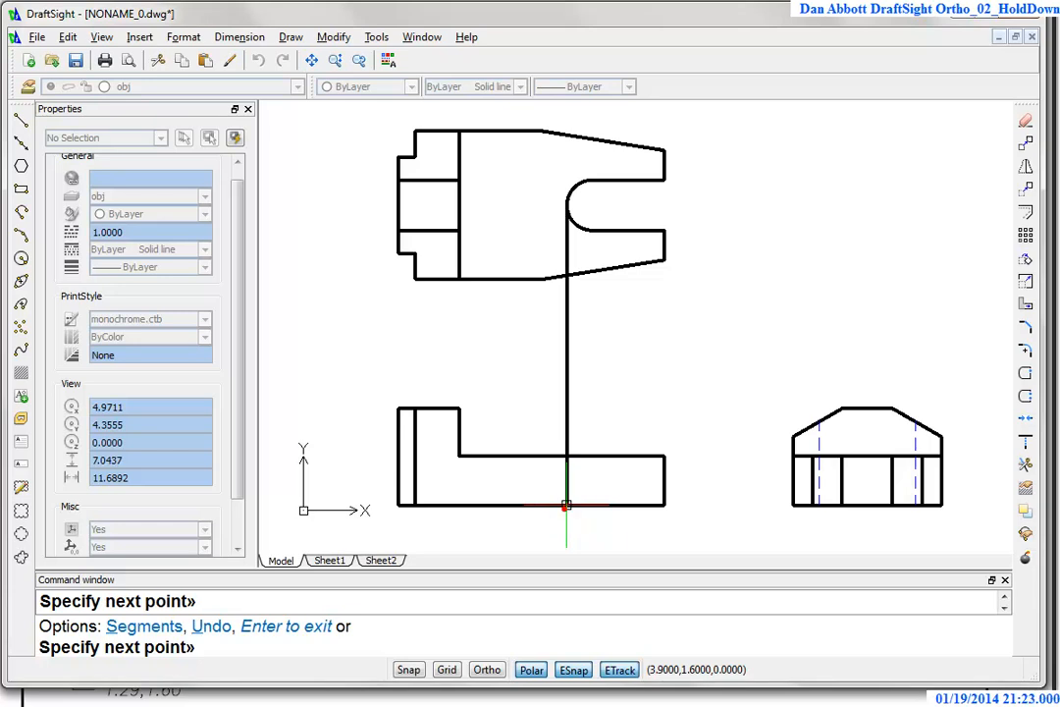
key("Return")
type("tr")
key("Return")
key("Return")
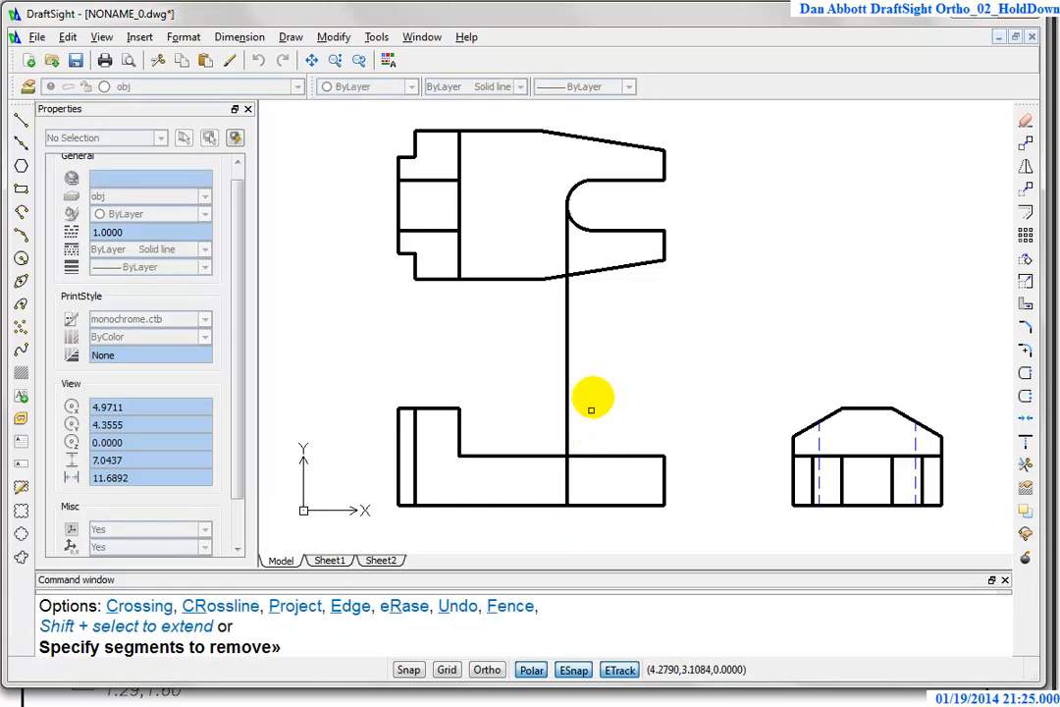
key("Escape")
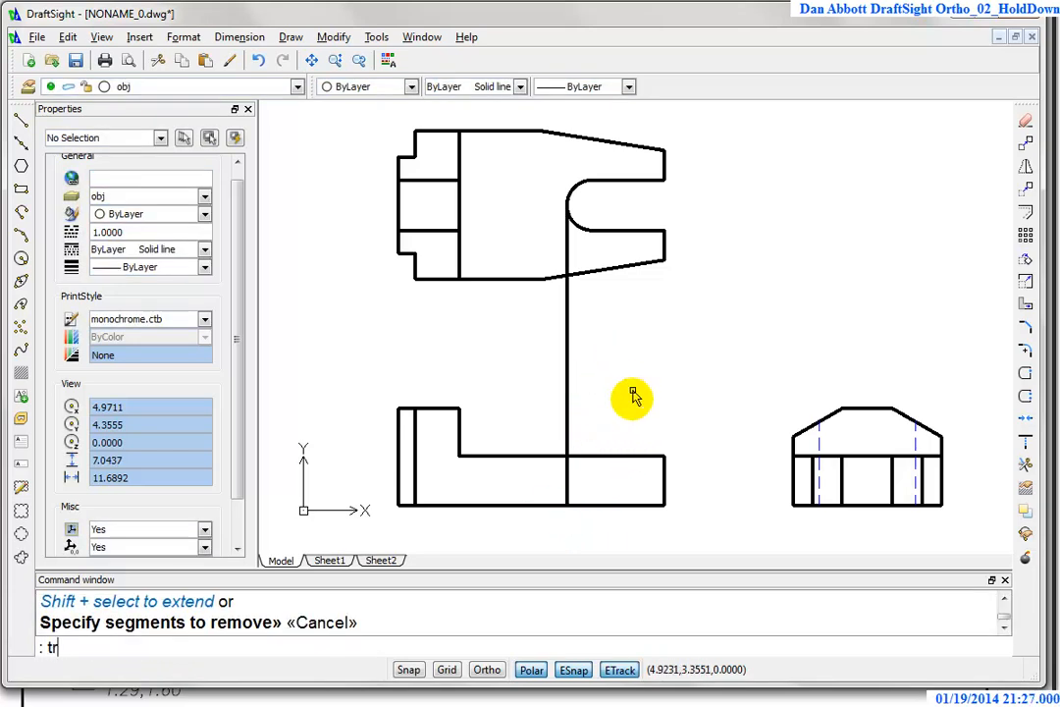
- Trim the slot projection line above the front view, using the lower step's top edge as the cutting edge
type("tr")
key("Return")
left_click(619, 456)
key("Return")
left_click(567, 389)
key("Return")
- Move the slot's vertical line in the front view to the hid layer
left_click(586, 482)
left_click(550, 487)
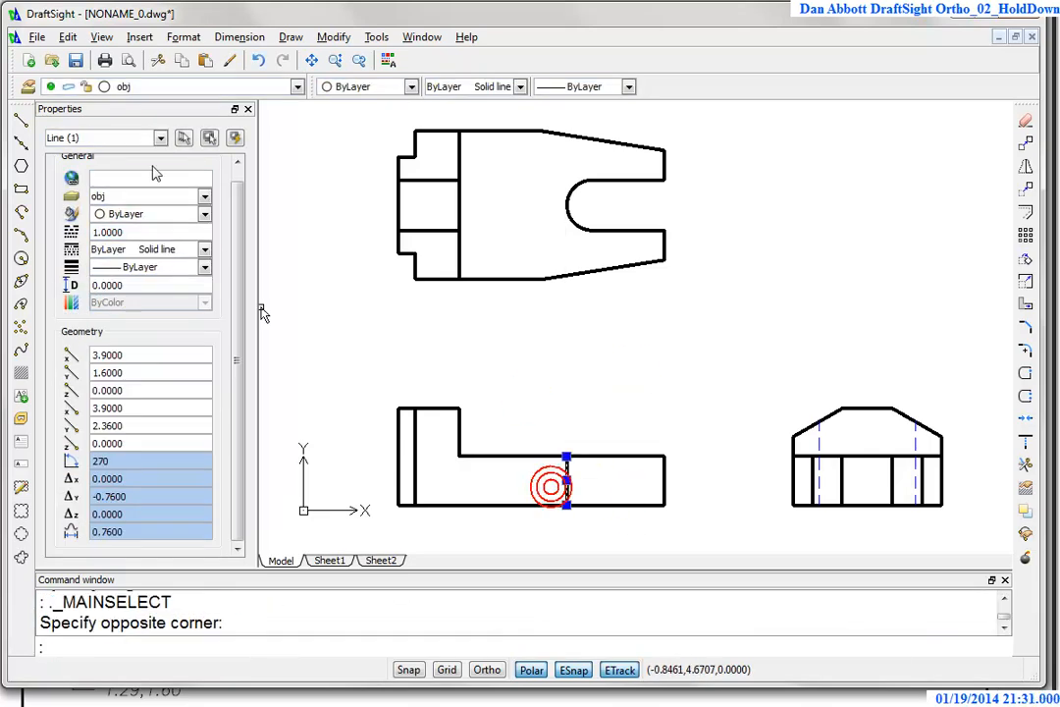
left_click(146, 86)
left_click(144, 141)
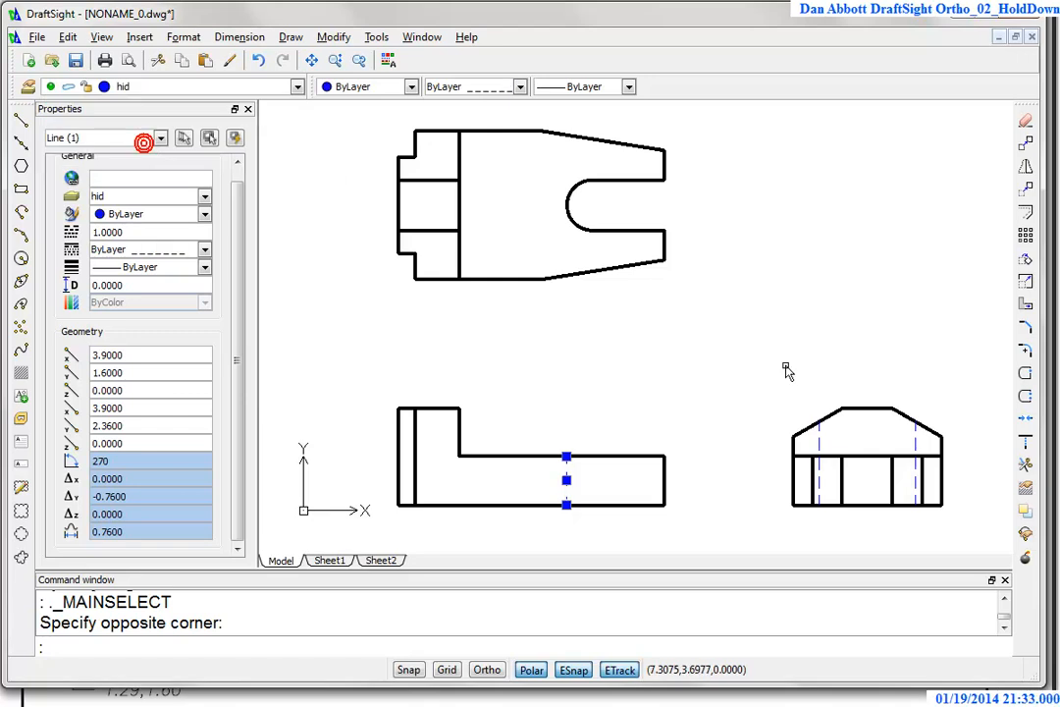
key("Escape")
key("Escape")
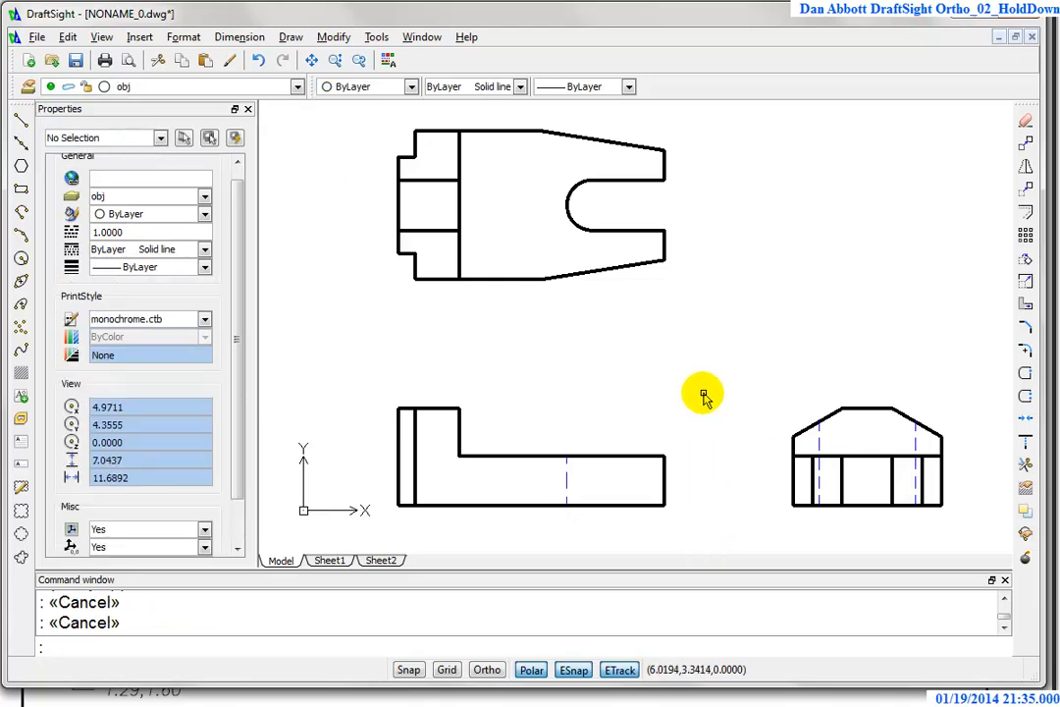
- Draw a horizontal line from the lower end of the side view's left slope to the front view's inner vertical line
scroll(527, 444, "up", 1)
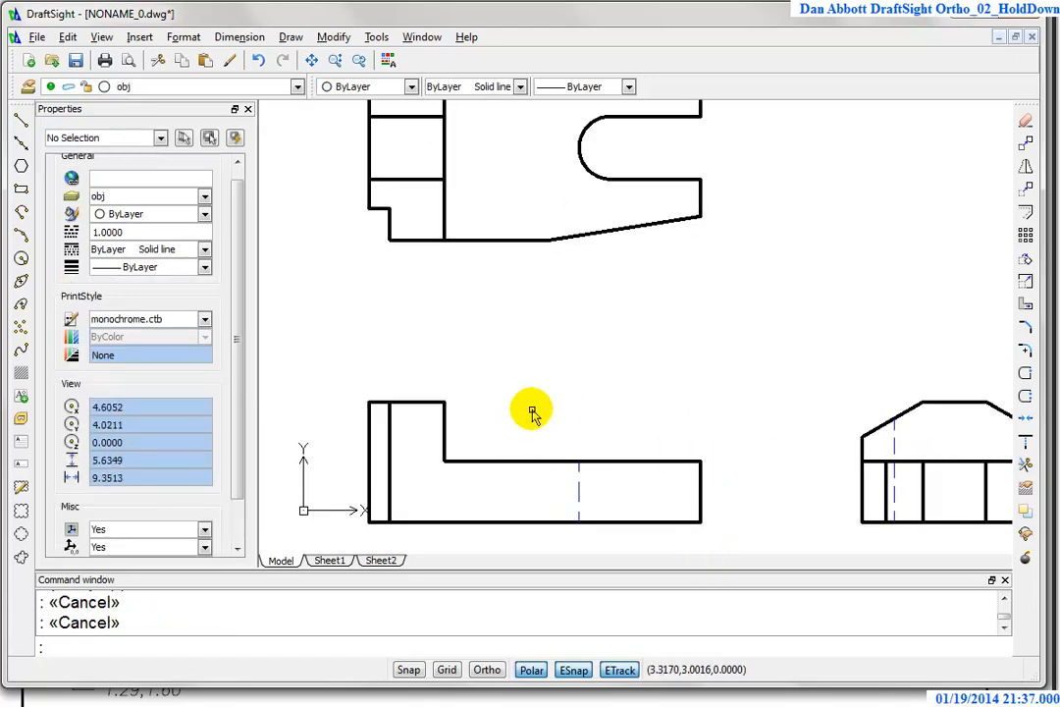
middle_click_drag(570, 416, 586, 412)
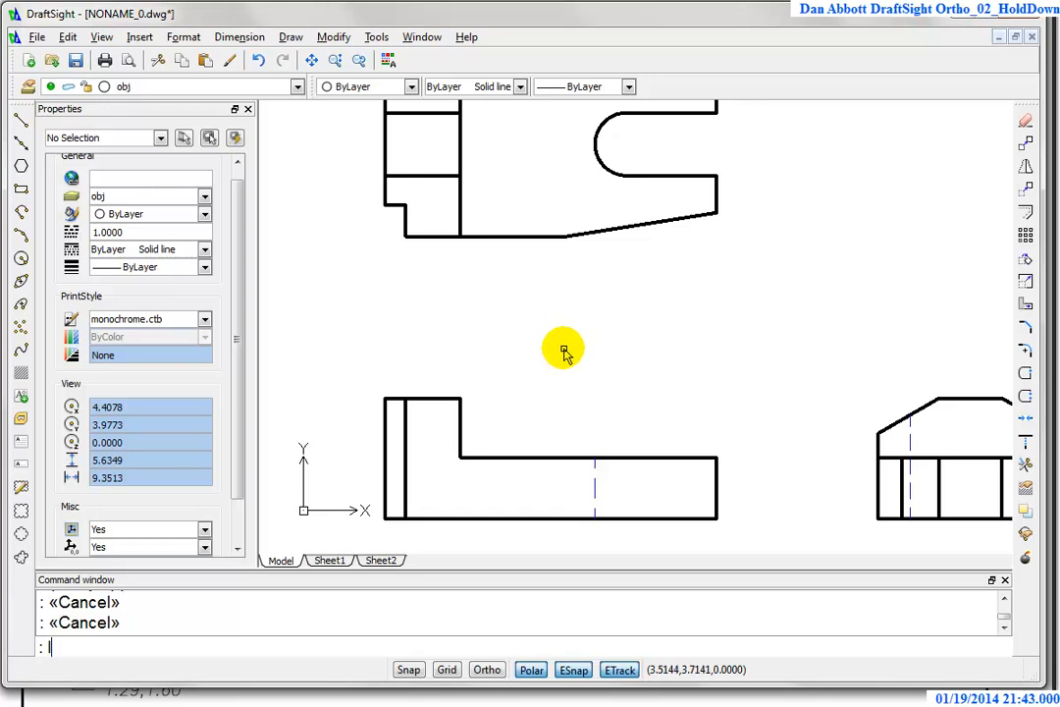
type("l")
key("Return")
left_click(877, 432)
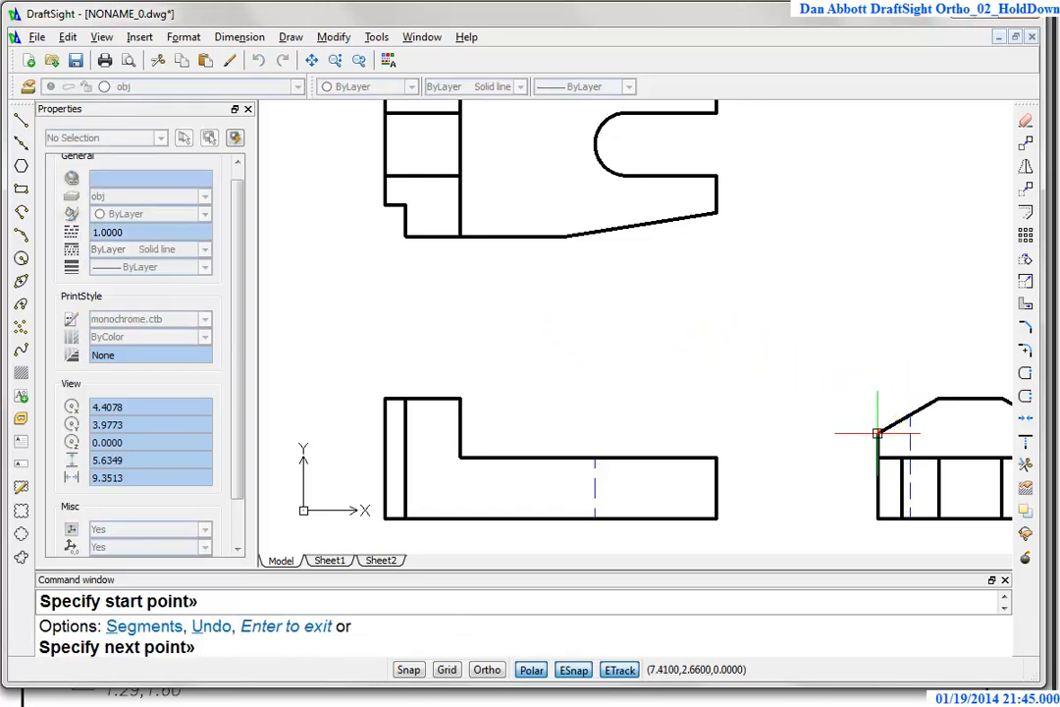
left_click(405, 433)
key("Escape")
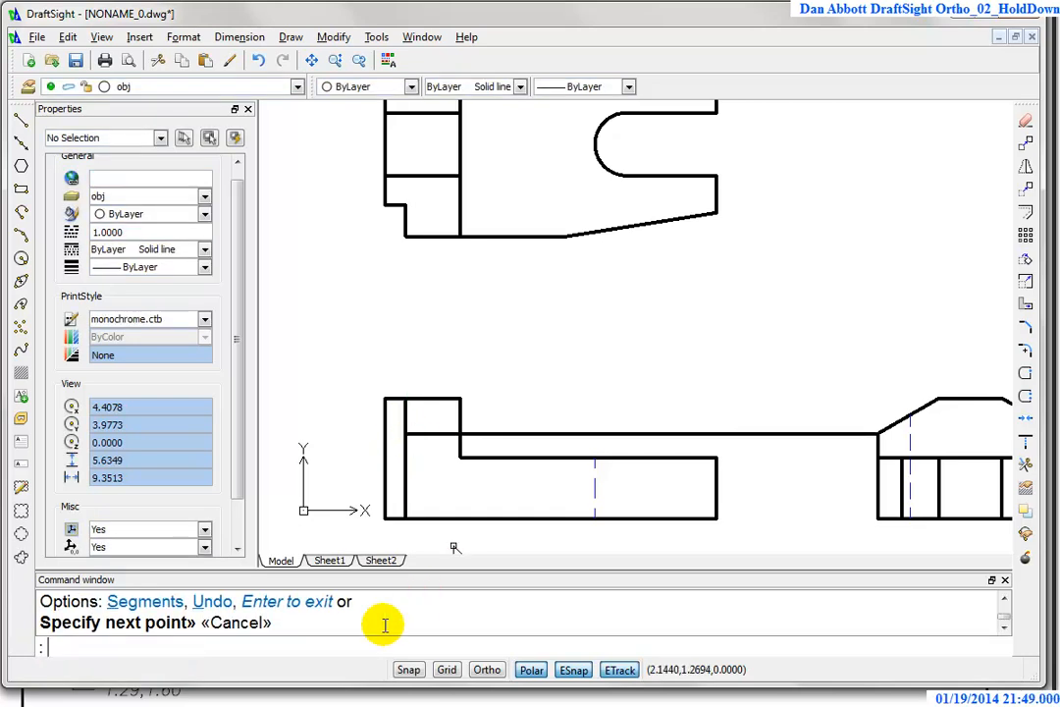
- Check the reference drawing, then trim the horizontal projection line outside the front view's raised block, using all entities as cutting edges
left_click(299, 693)
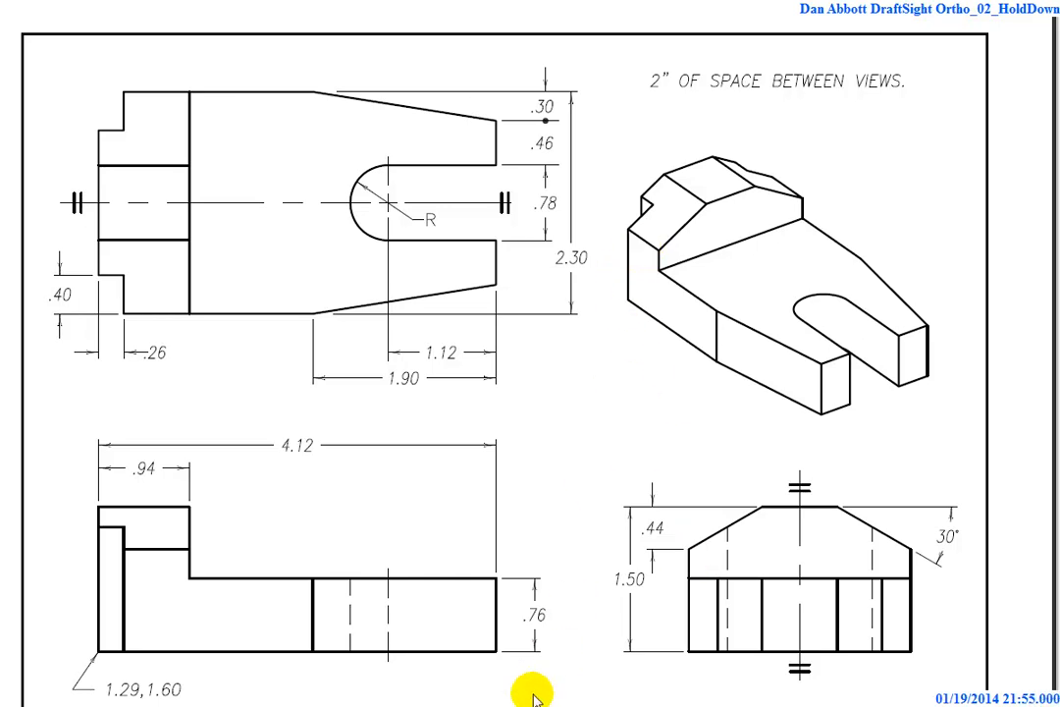
key("alt+Tab")
type("t")
key("Return")
key("Return")
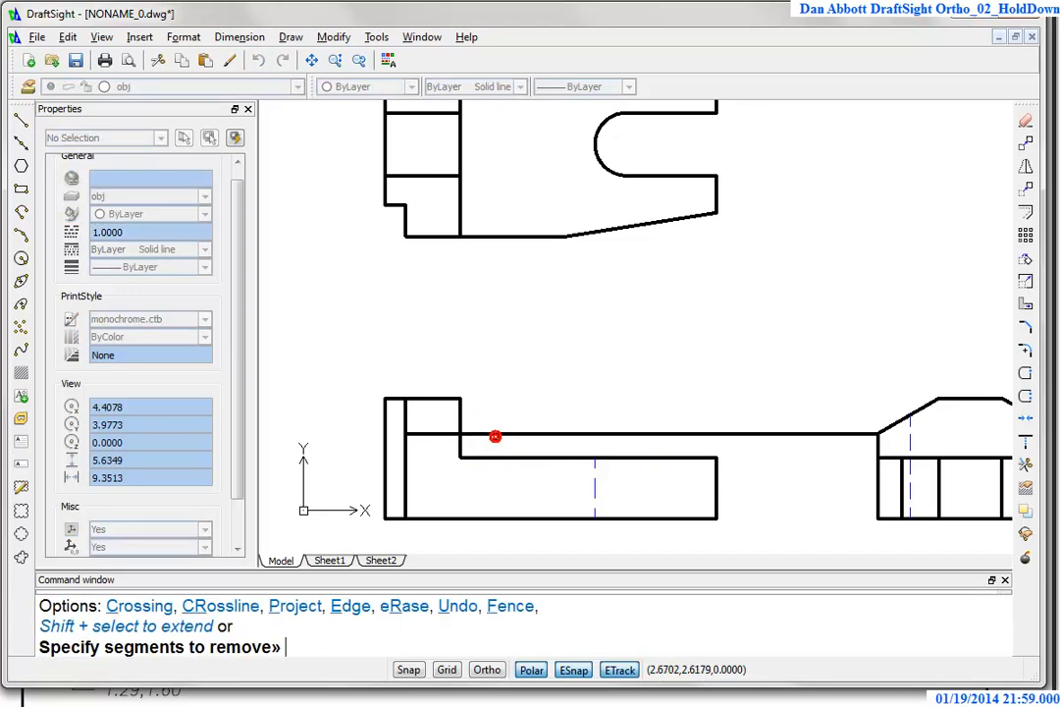
left_click(487, 434)
key("Escape")
- Bring up the dimensioned reference drawing and examine the lines still missing from the front view
middle_click_drag(793, 390, 724, 382)
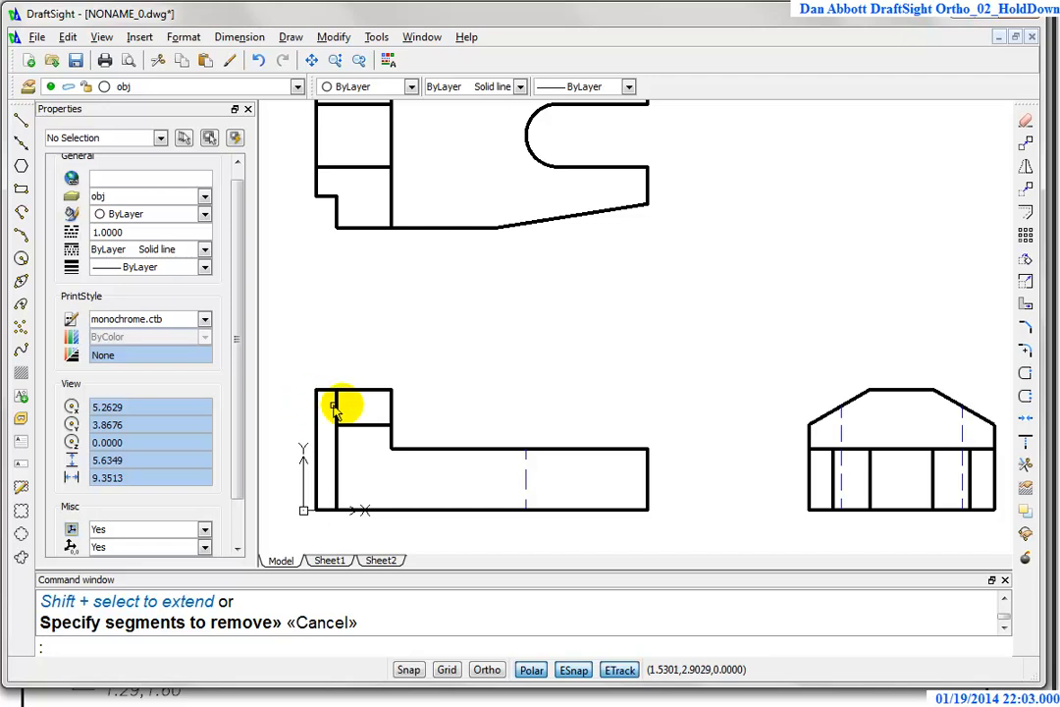
left_click(372, 699)
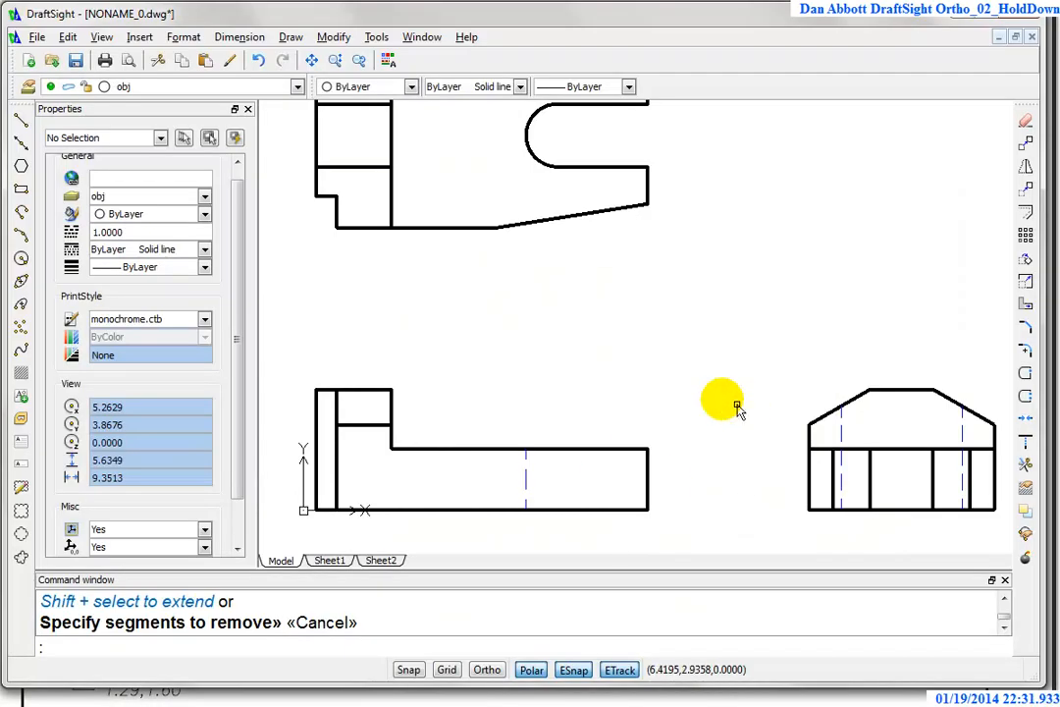
- Draw a horizontal line from the upper end of the side view's left hidden line to the front view's left edge
key("Escape")
key("Escape")
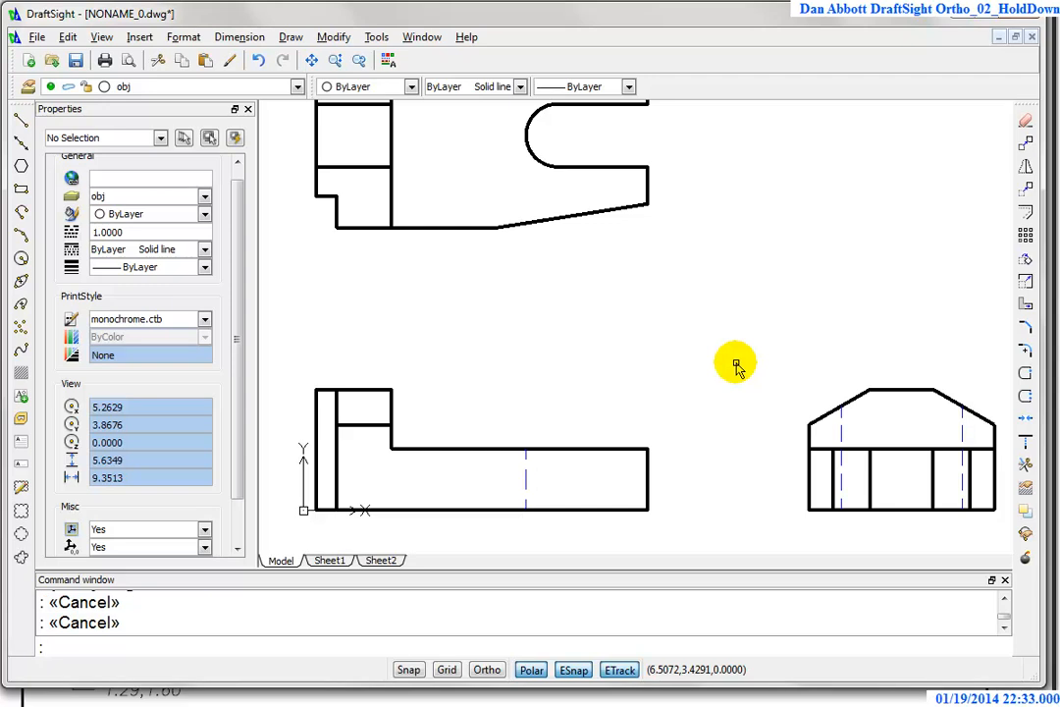
type("l")
key("Return")
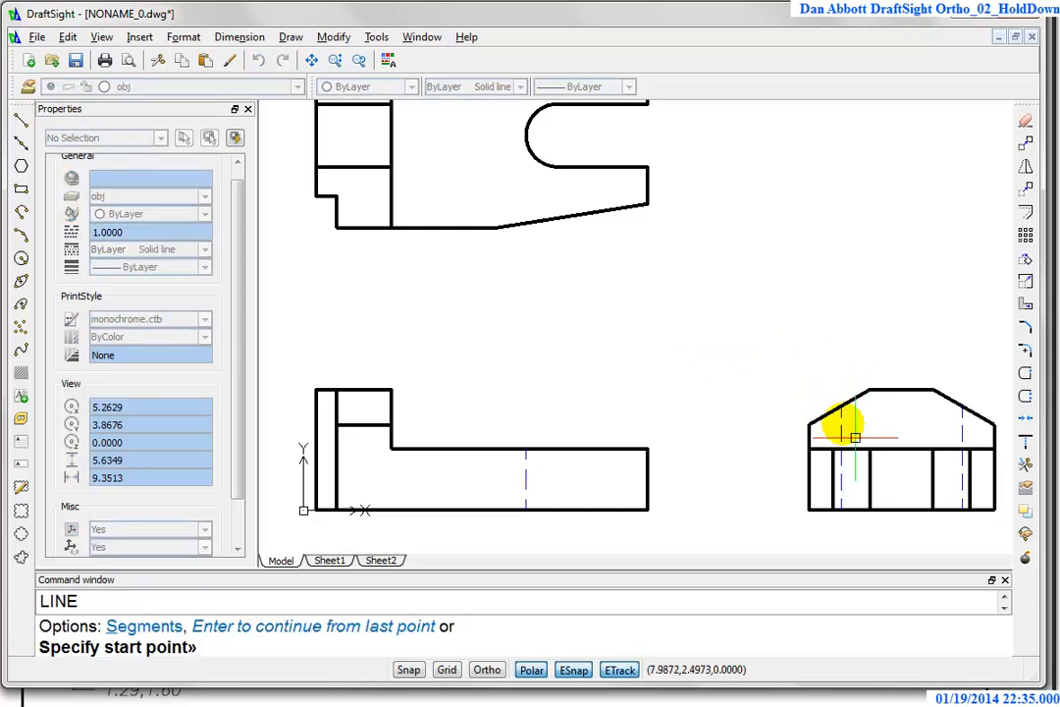
scroll(836, 413, "up", 5)
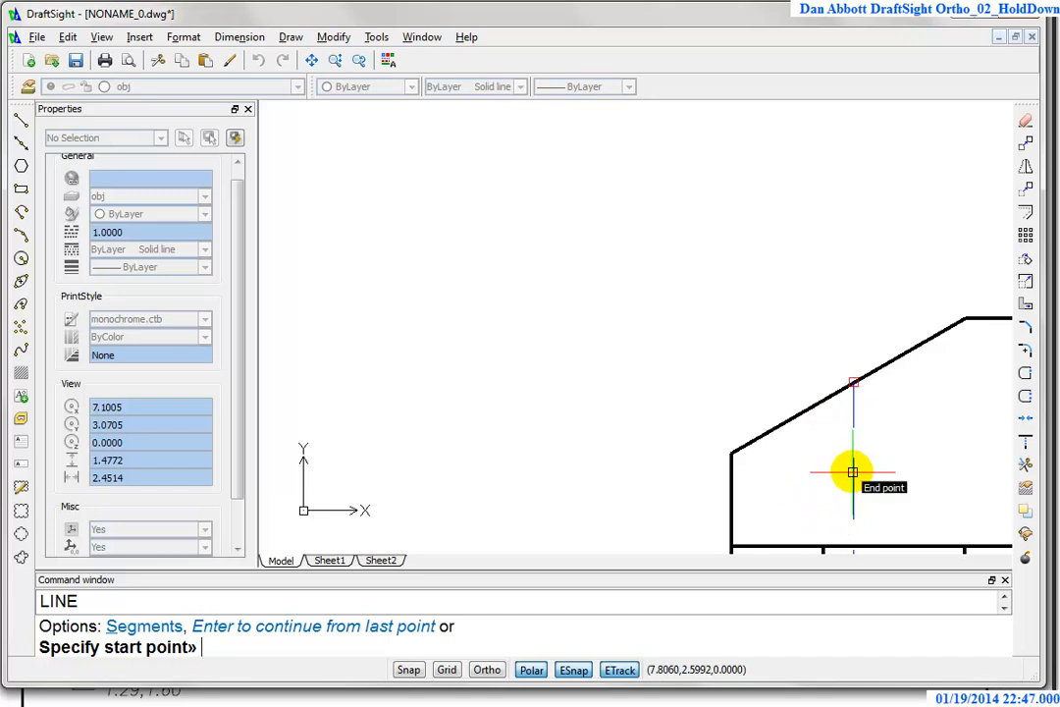
left_click(853, 472)
scroll(691, 396, "down", 4)
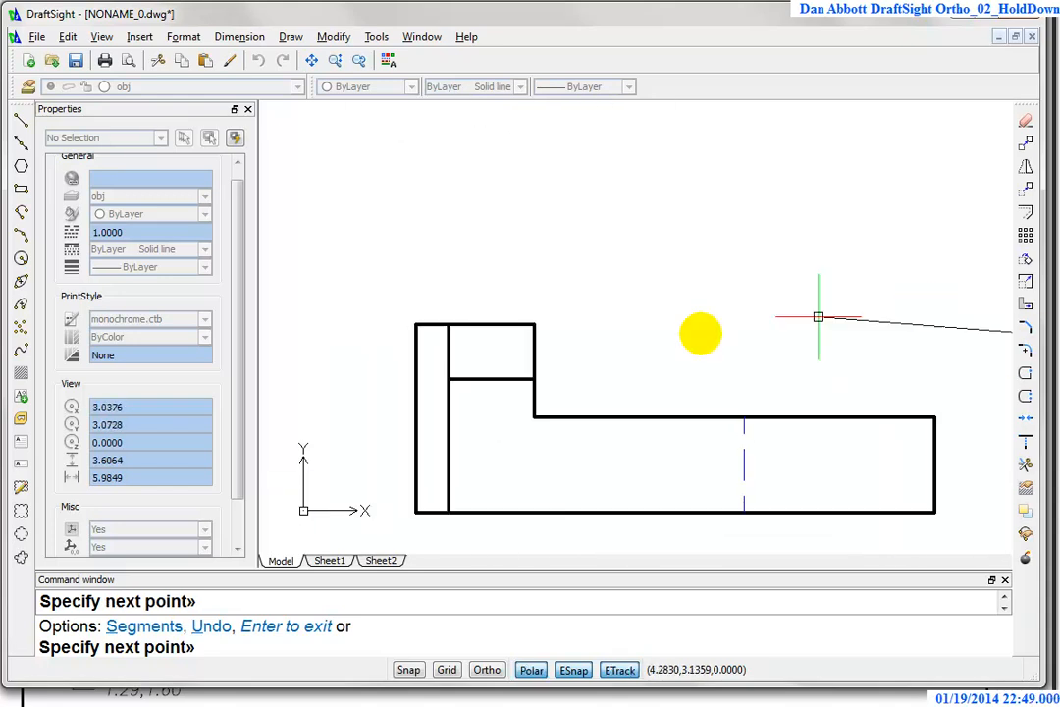
left_click(415, 350)
key("Escape")
- Trim the new horizontal line beyond the front view's inner vertical line and the vertical line above it, using all entities as cutting edges
type("tr")
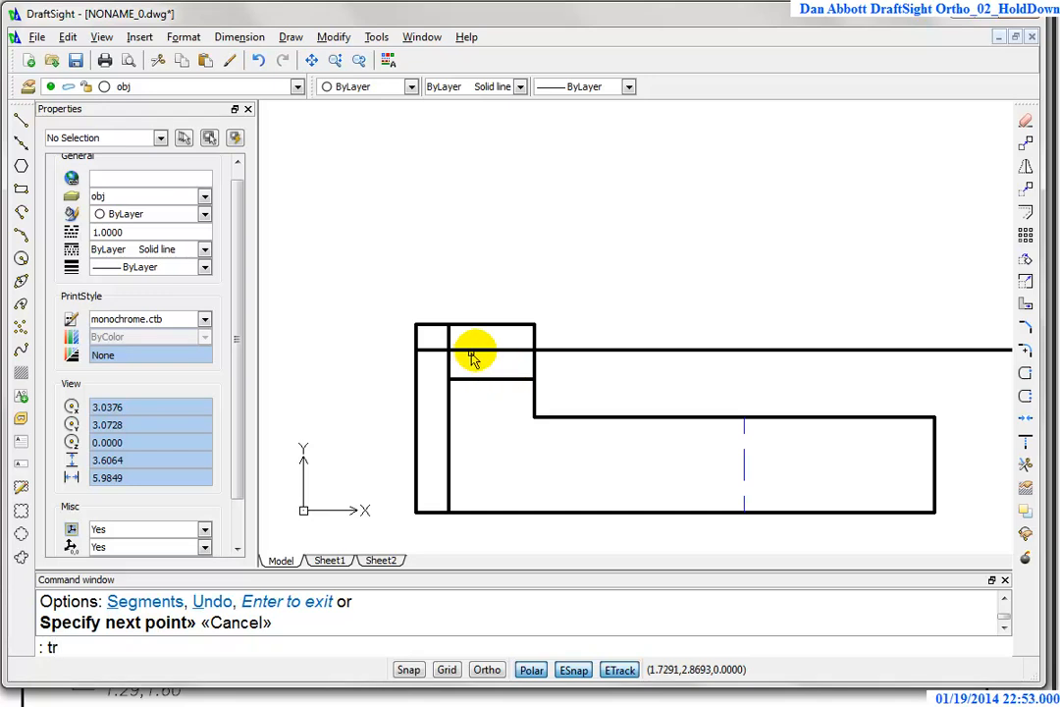
key("Return")
key("Return")
left_click(480, 350)
left_click(447, 343)
key("Escape")
scroll(634, 374, "down", 3)
mouse_move(697, 414)
middle_mouse_down()
mouse_move(598, 513)
mouse_move(580, 490)
mouse_move(569, 498)
middle_mouse_up()
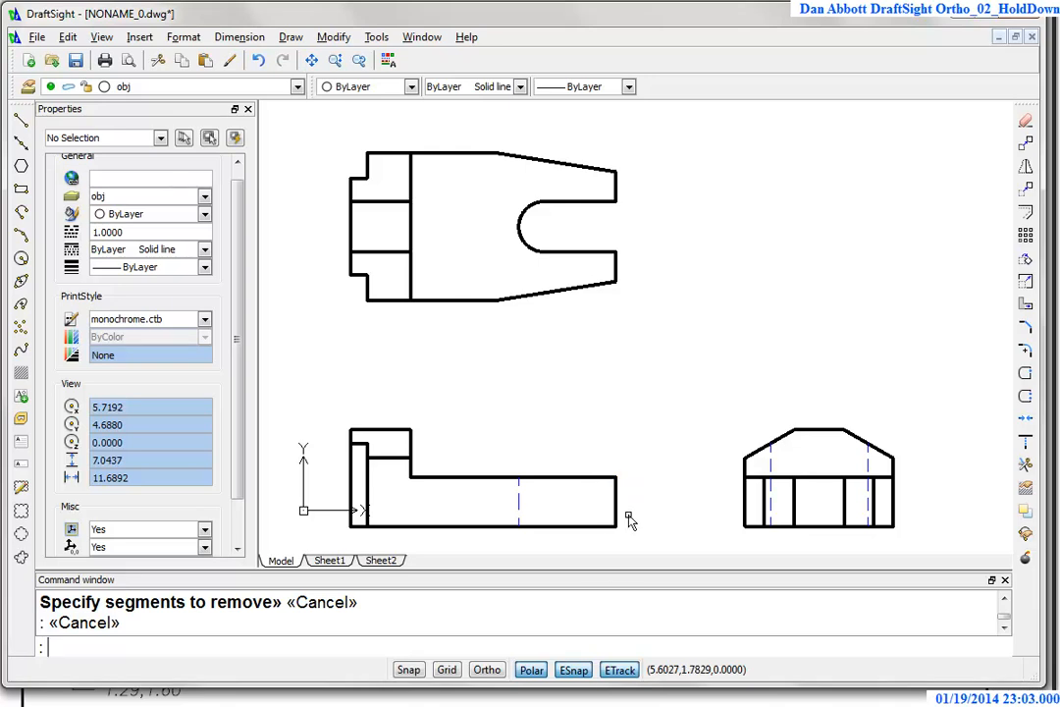
- Switch to the SolidWorks part and rotate it from the front view to the right view to compare its edges with the drawing
key("alt+Tab")
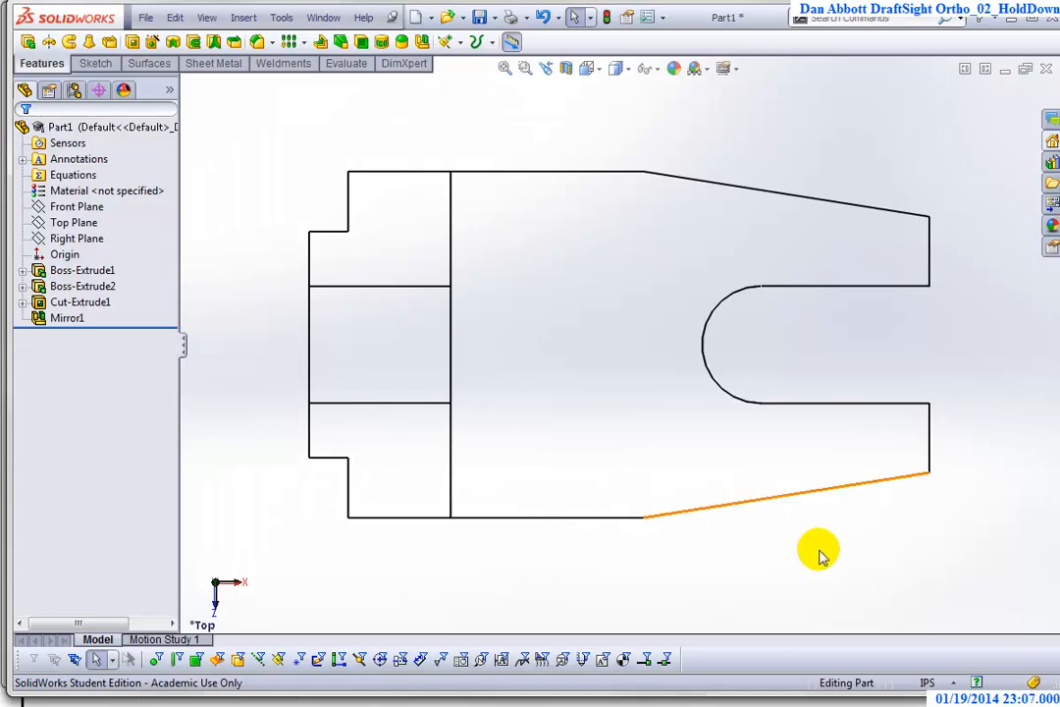
key("ctrl+1")
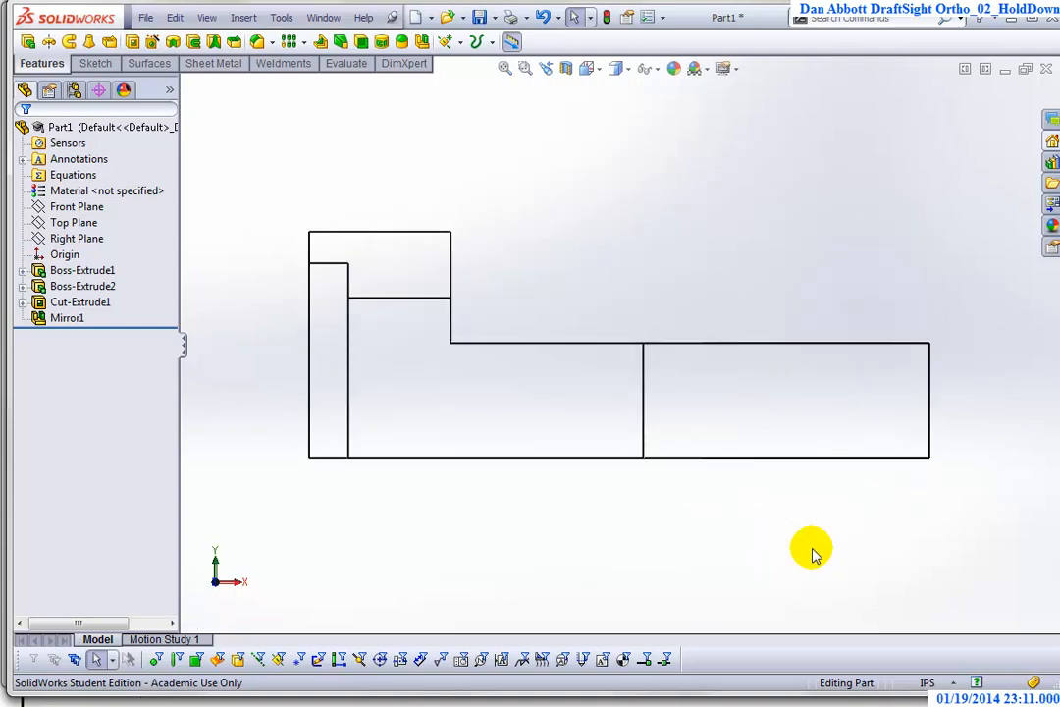
key("Right")
key("Left")
key("Left")
key("Left")
key("Left")
key("Left")
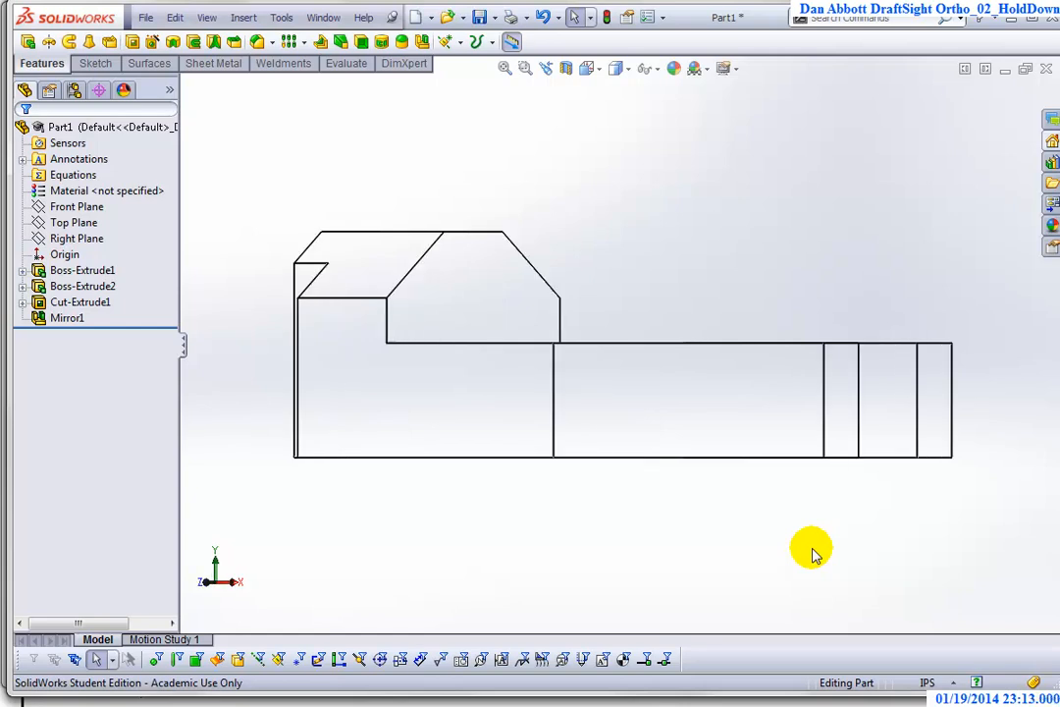
key("Left")
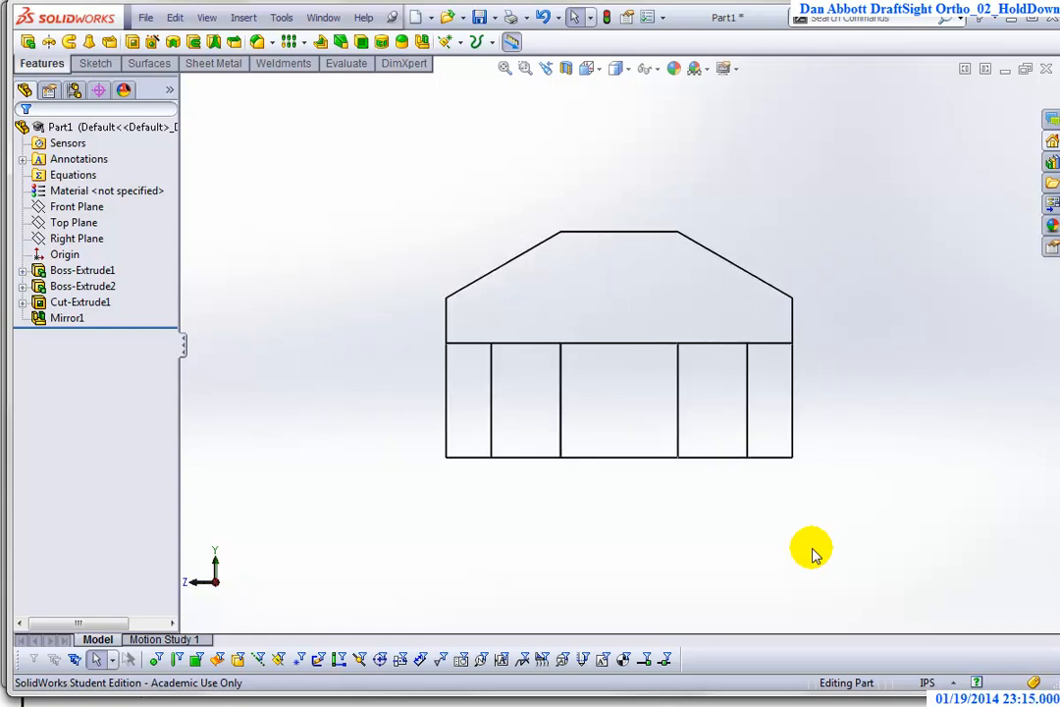